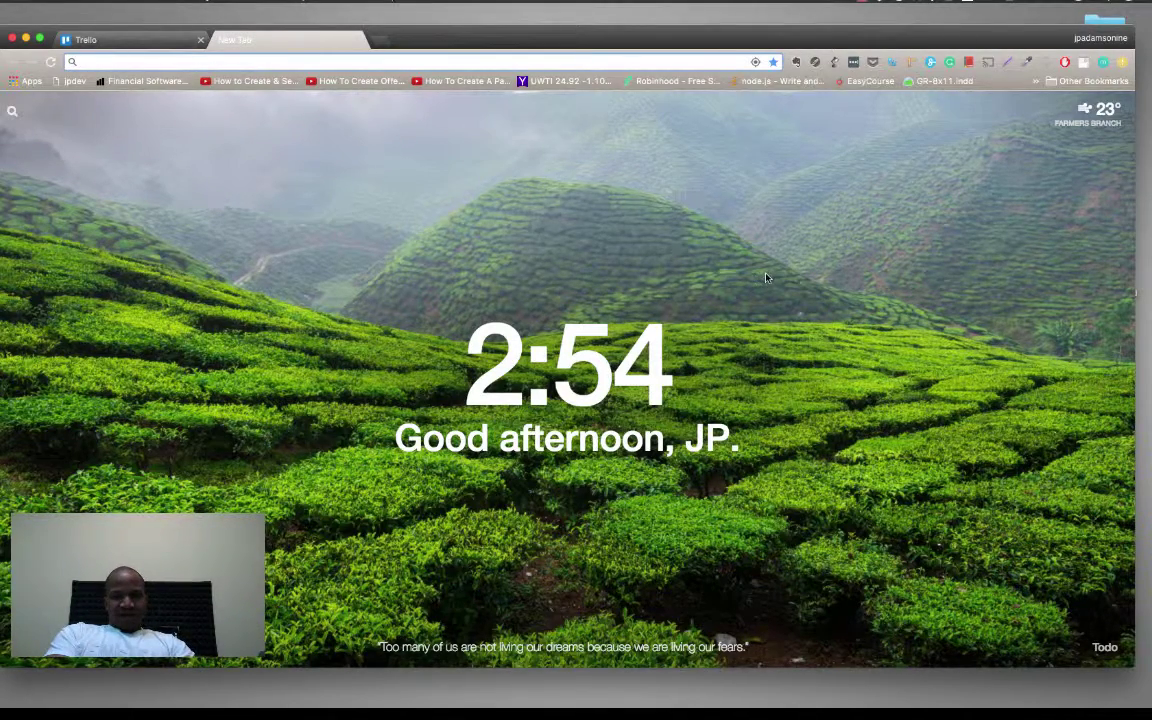
# Step: Open asana.com in the new browser tab
pyautogui.write('asa')
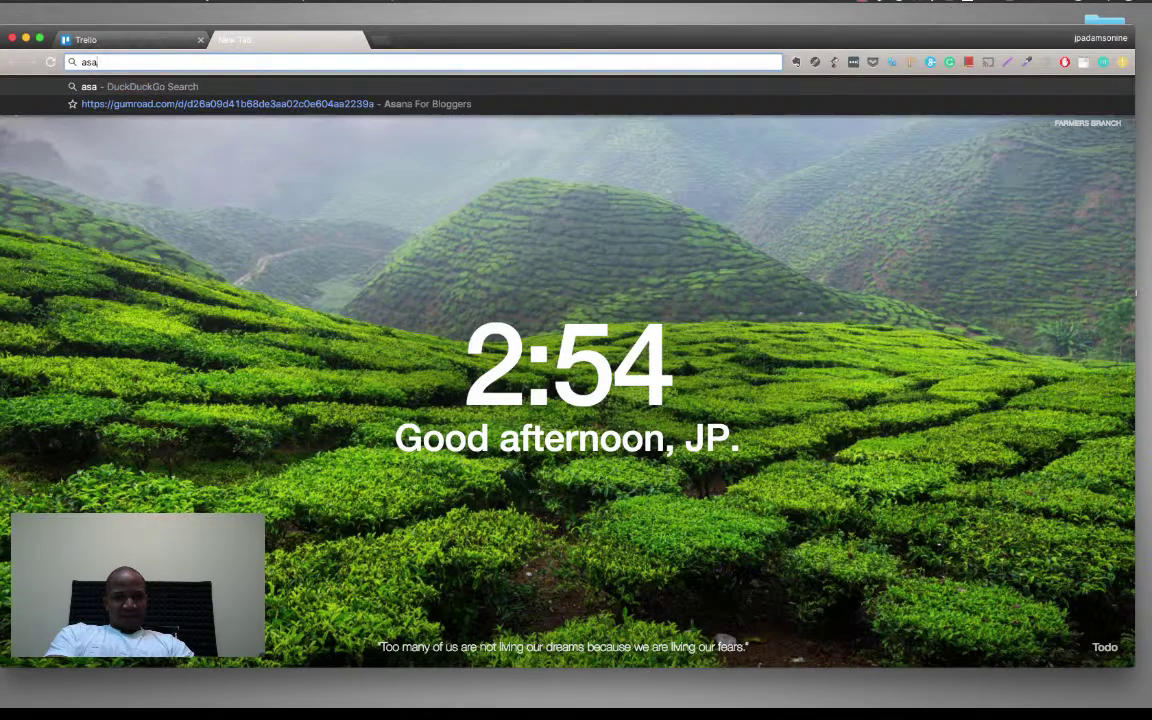
pyautogui.write('na.')
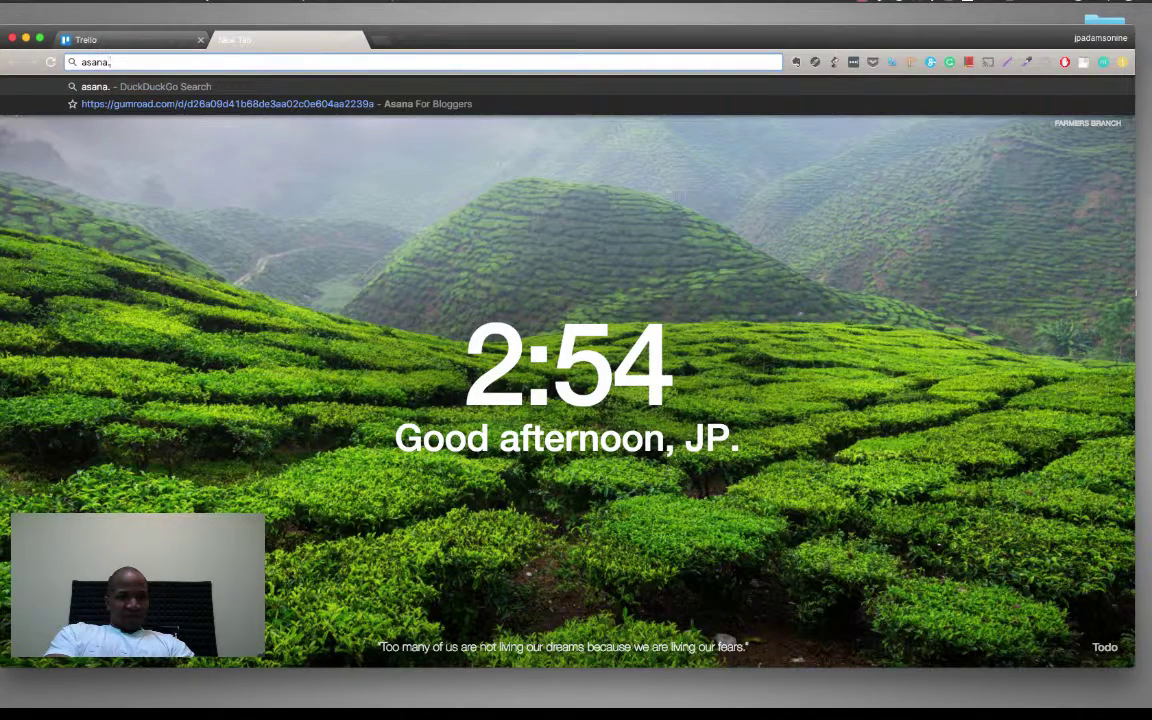
pyautogui.write('com')
pyautogui.press('Return')
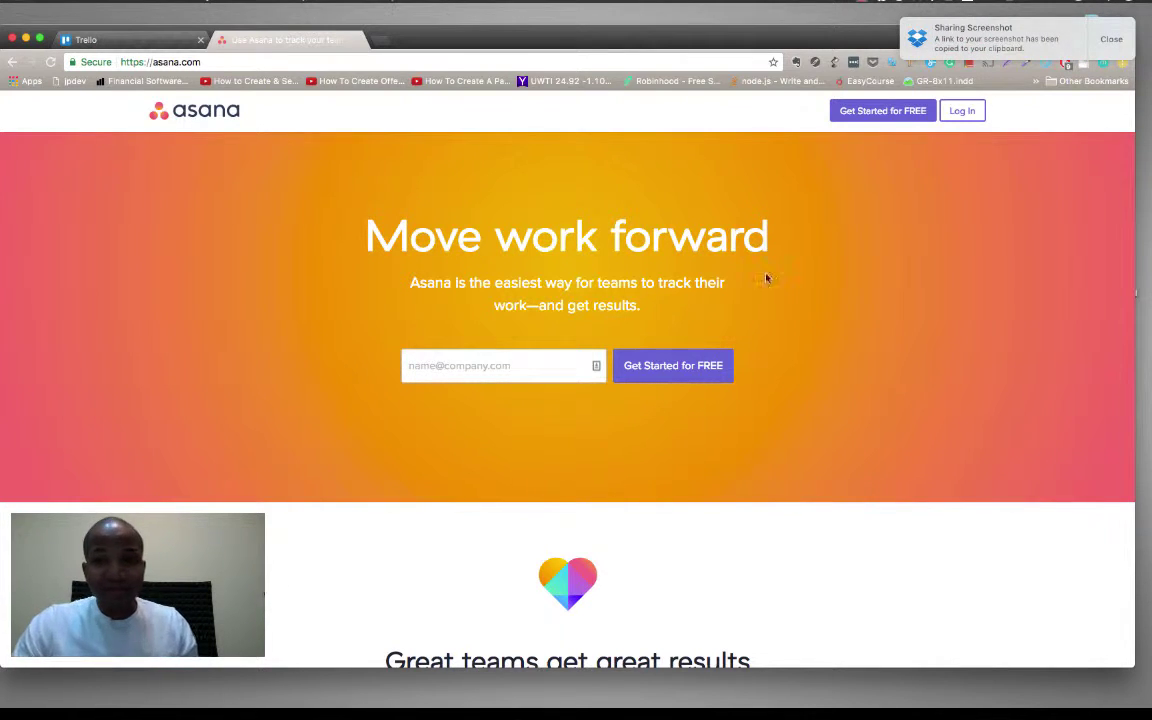
# Step: Log in to Asana through Google with the first listed account
pyautogui.click(966, 108)
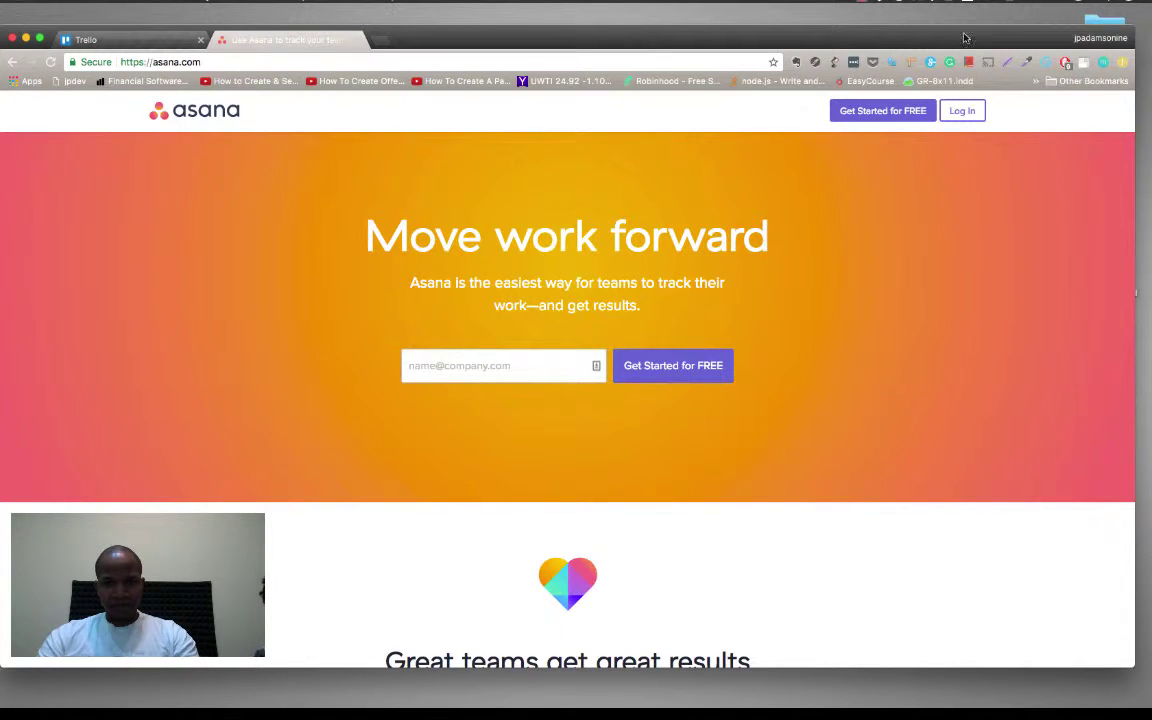
pyautogui.click(966, 112)
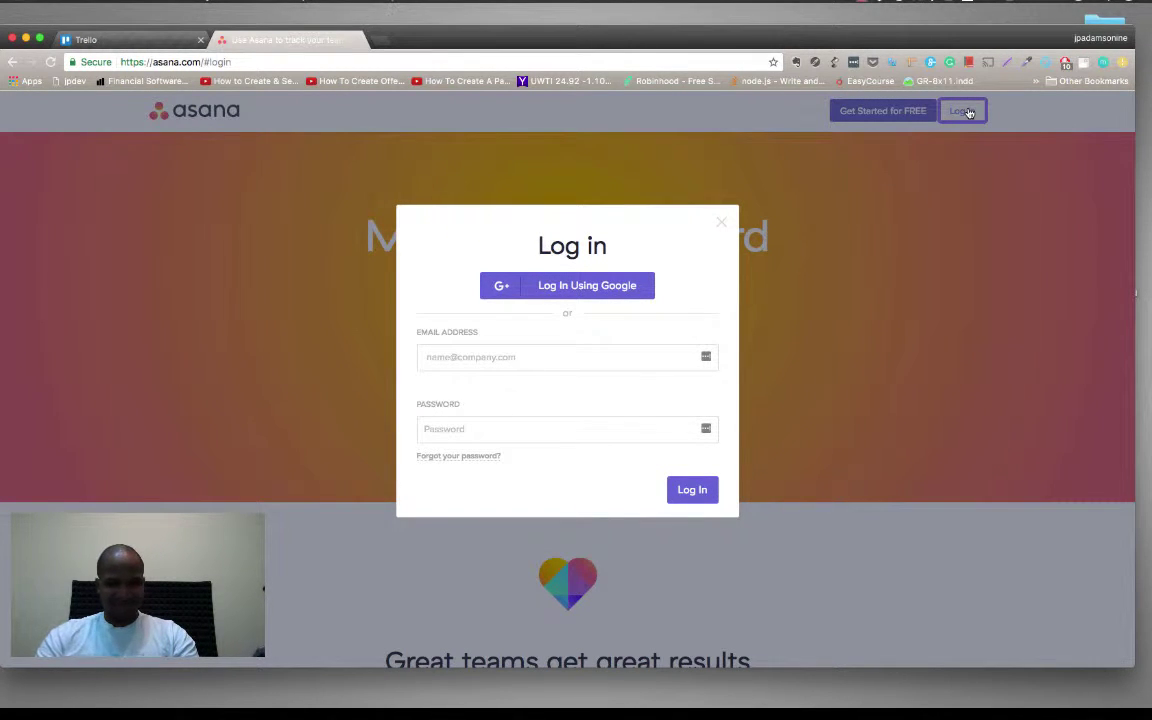
pyautogui.click(602, 285)
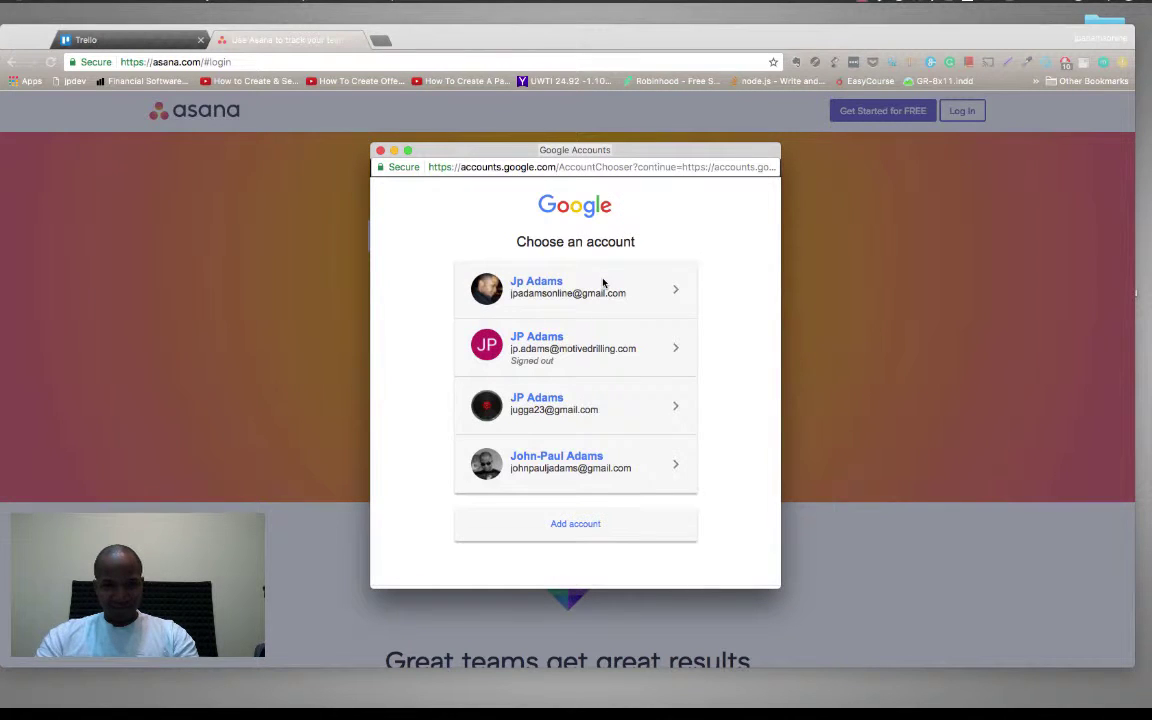
pyautogui.click(603, 284)
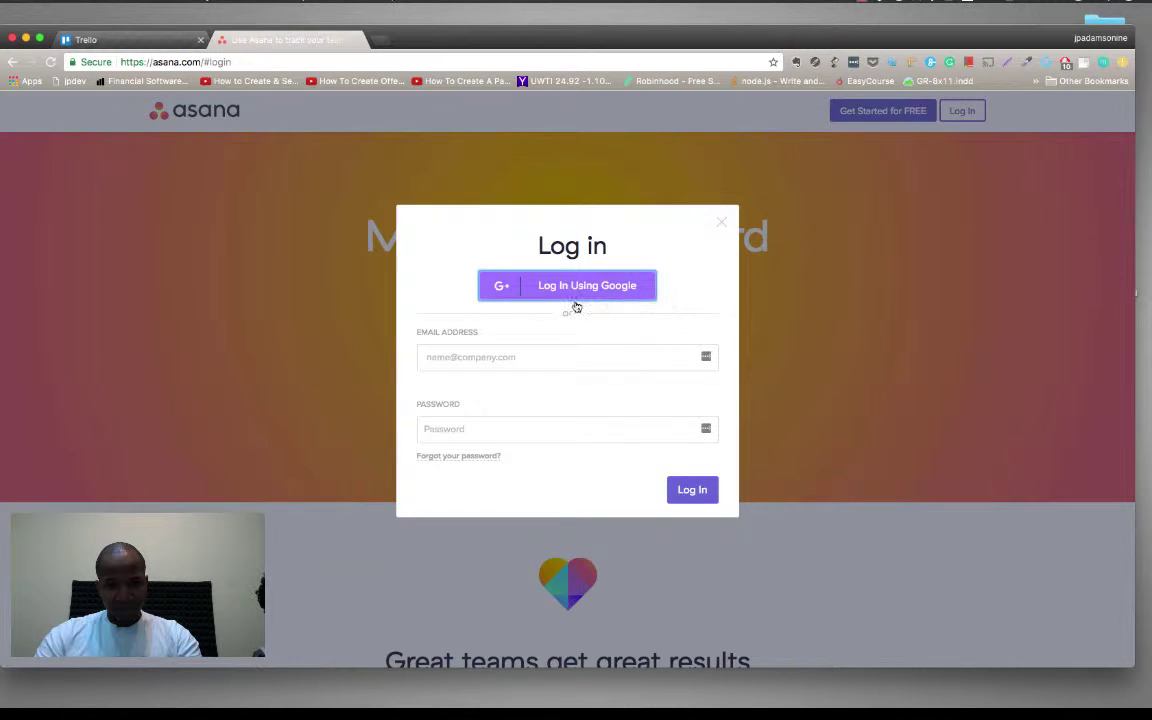
pyautogui.click(576, 290)
pyautogui.click(576, 293)
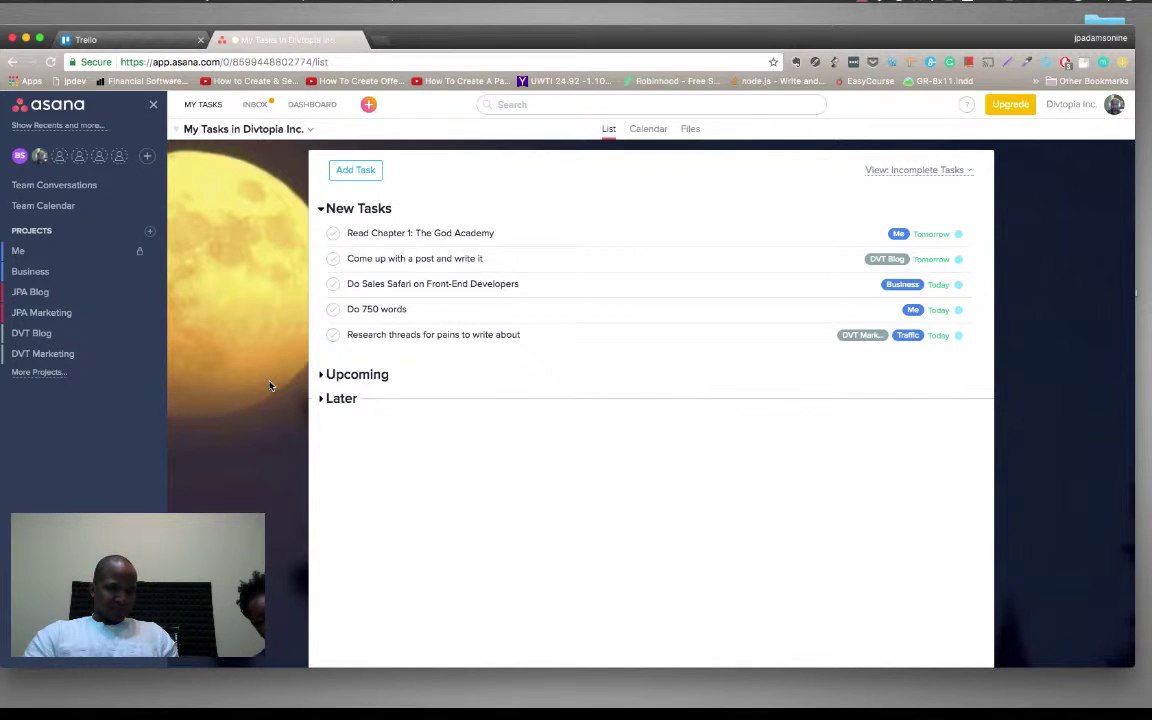
# Step: Show all projects and open the task "How to Create a Blog Post Image for Divtopia Using Stencil App" in Tutorials & Resources
pyautogui.click(49, 375)
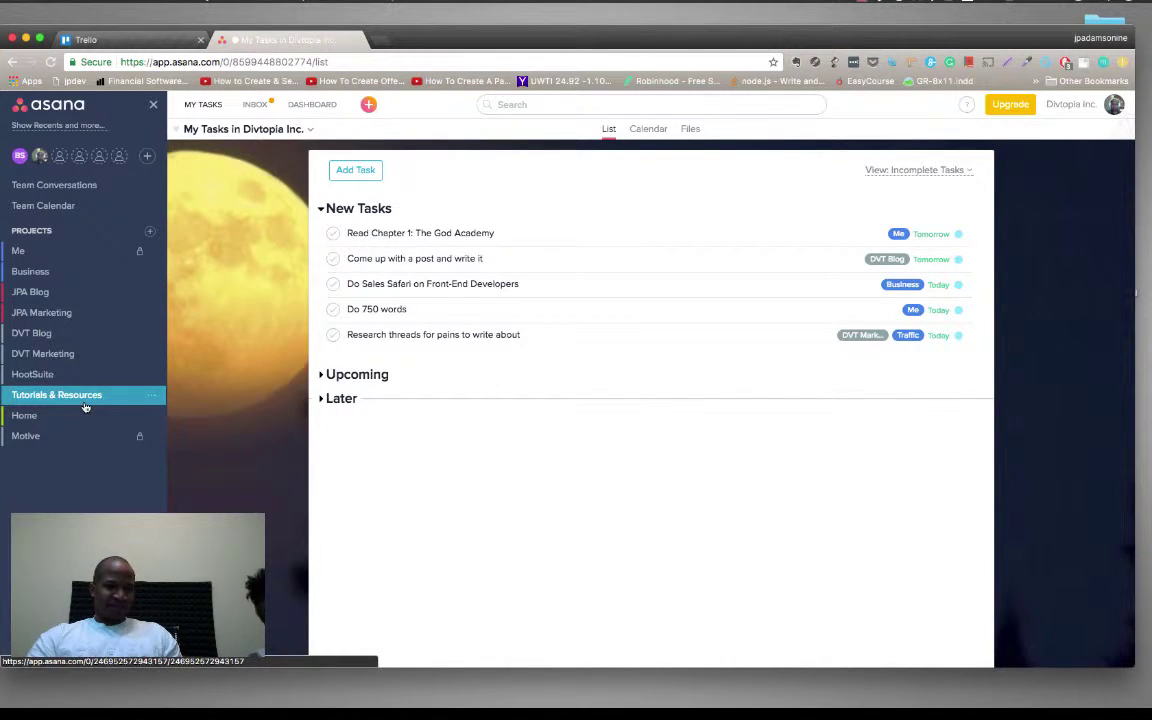
pyautogui.click(84, 396)
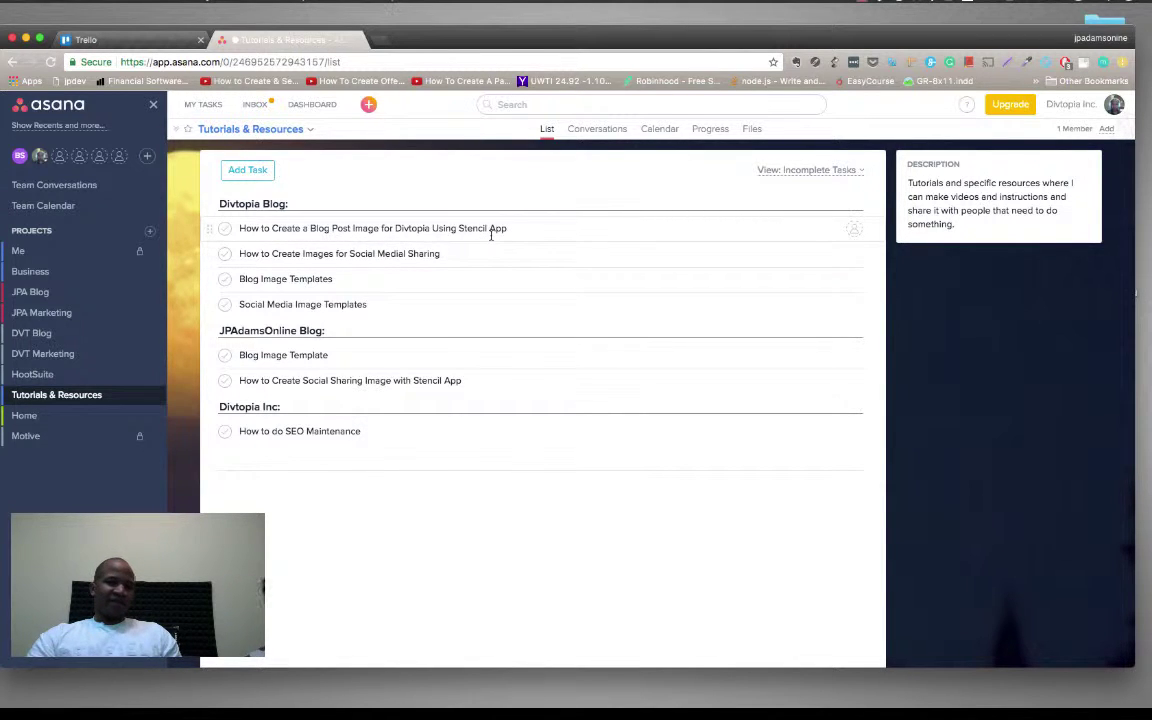
pyautogui.click(491, 230)
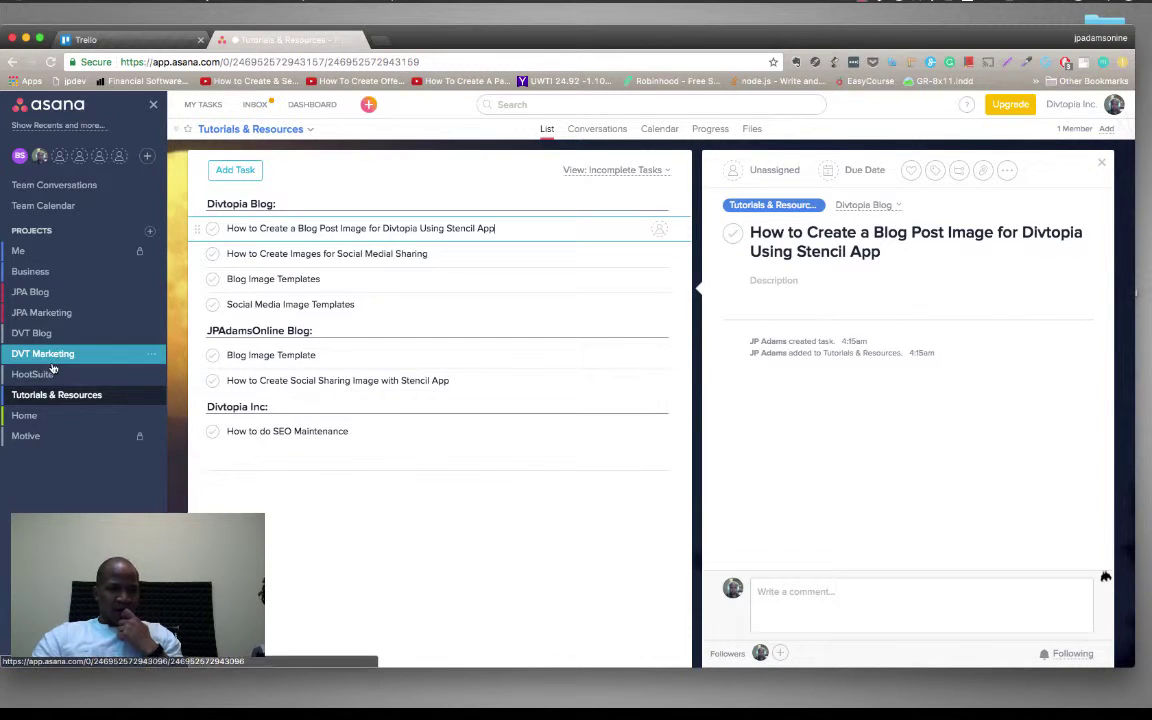
# Step: Open the Home project and create a section headed "Groceries:" in its task list
pyautogui.click(59, 416)
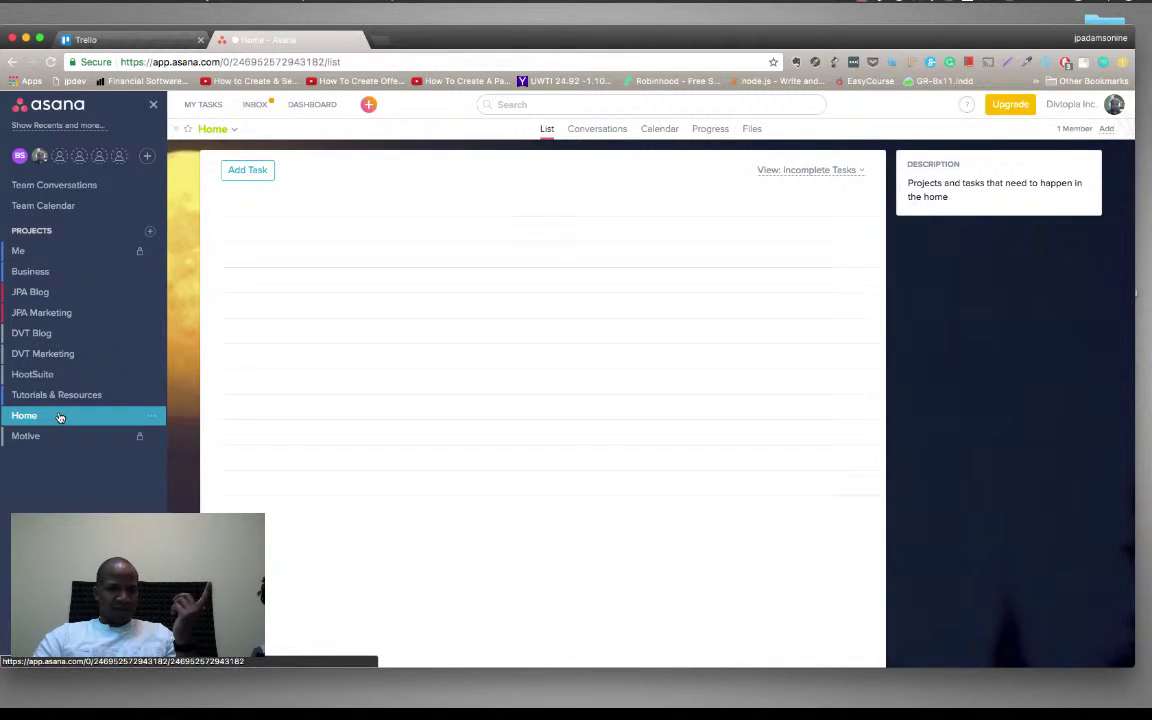
pyautogui.click(282, 208)
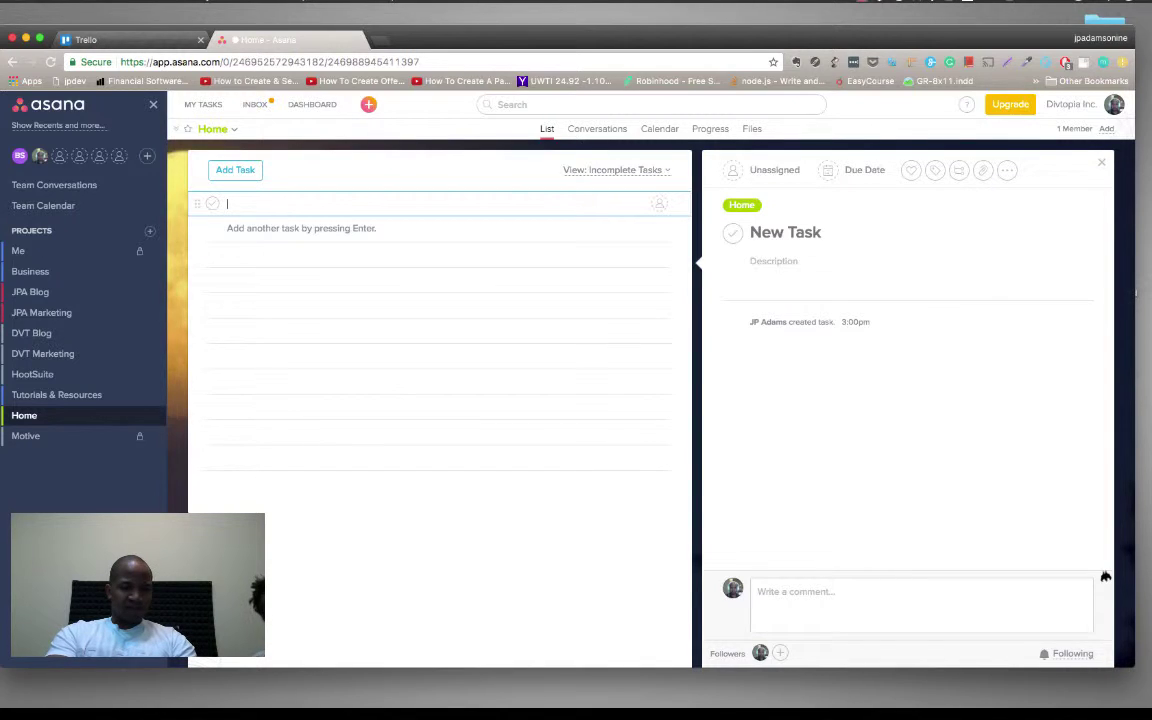
pyautogui.write('G')
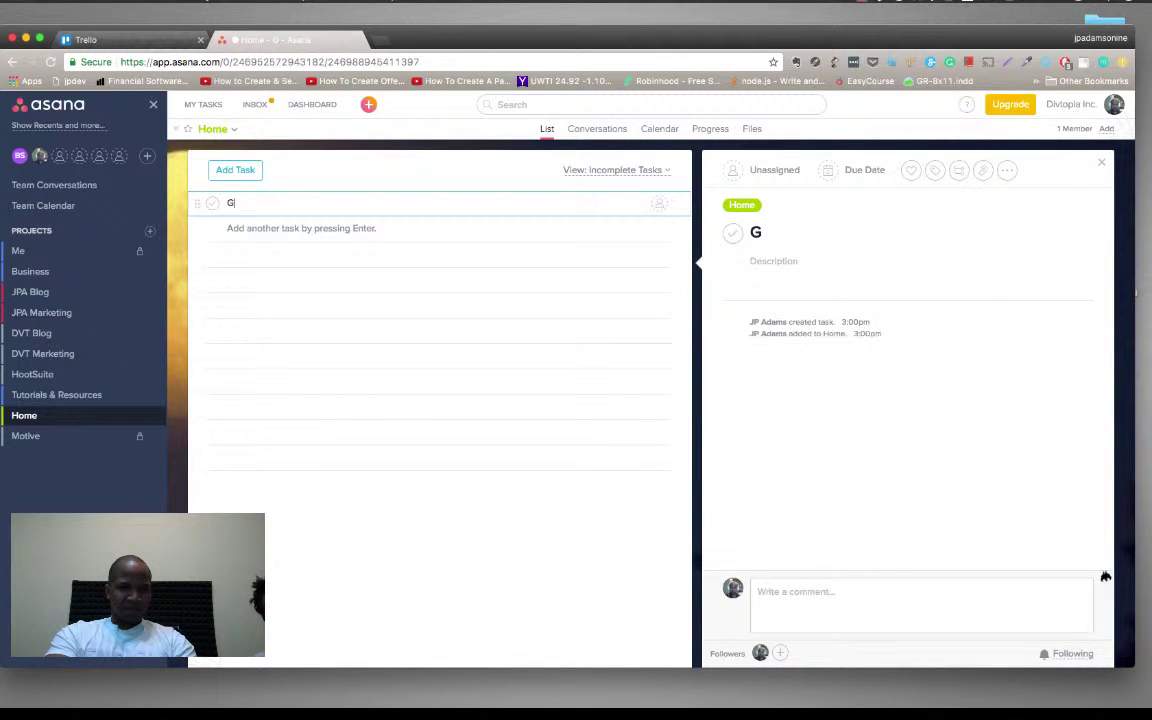
pyautogui.write('roc')
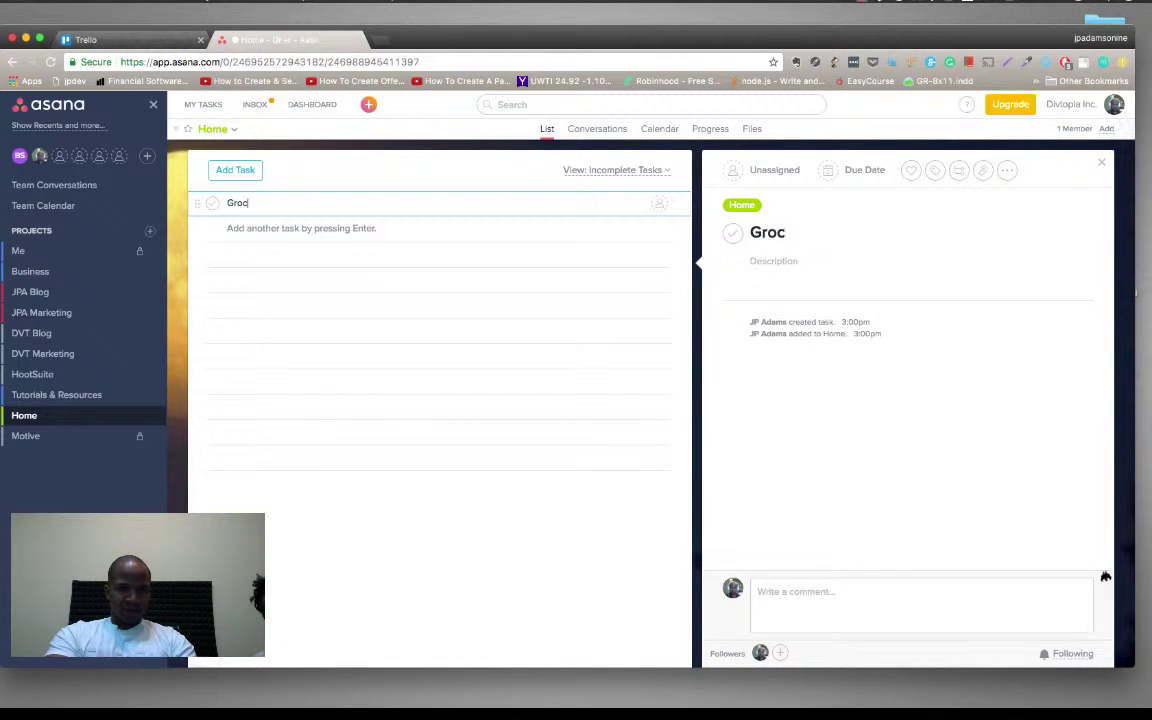
pyautogui.write('eries')
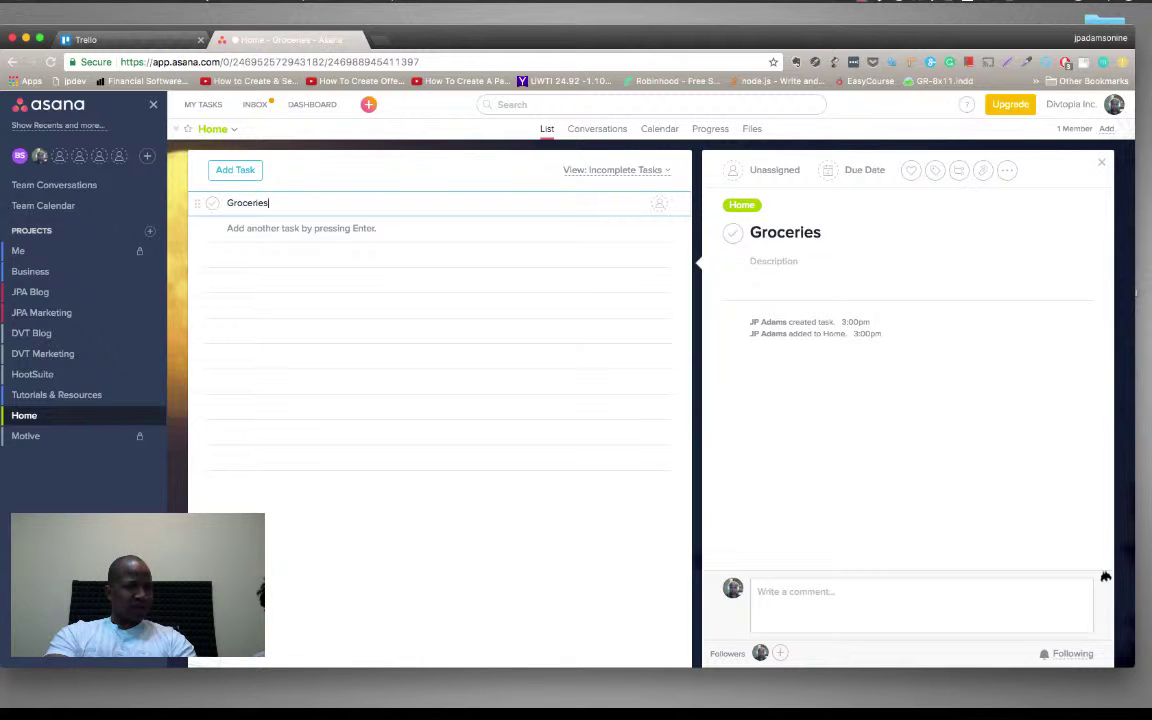
pyautogui.write(':')
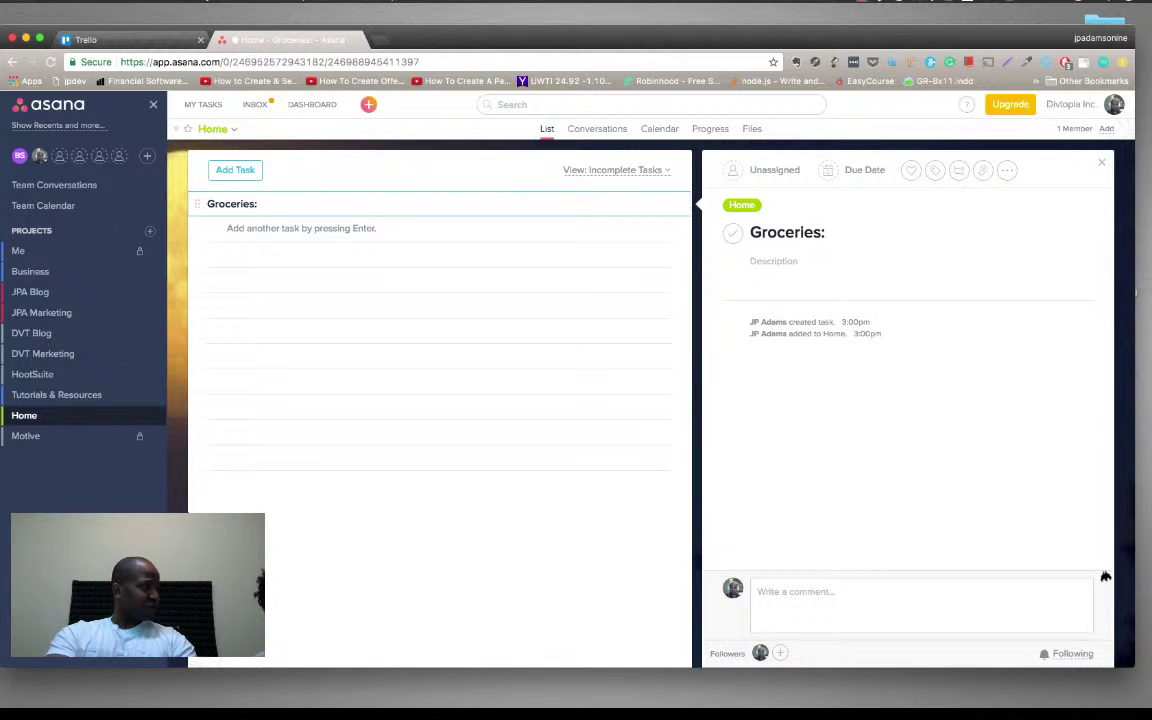
pyautogui.press('BackSpace')
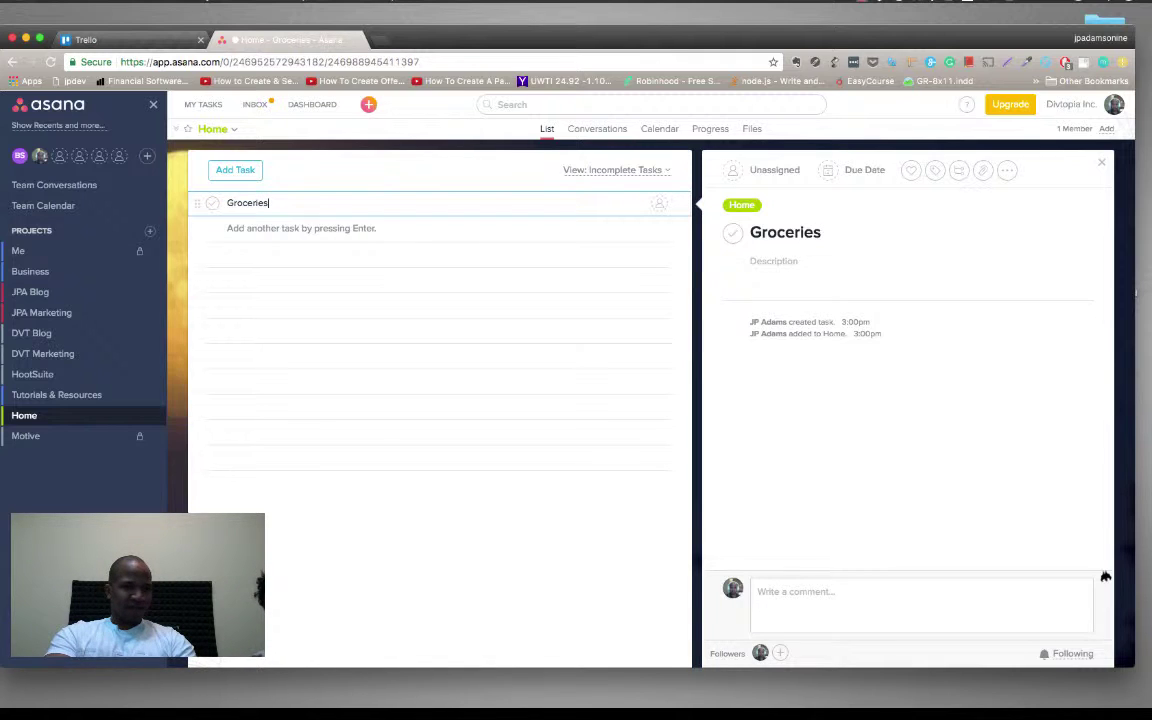
pyautogui.write(':')
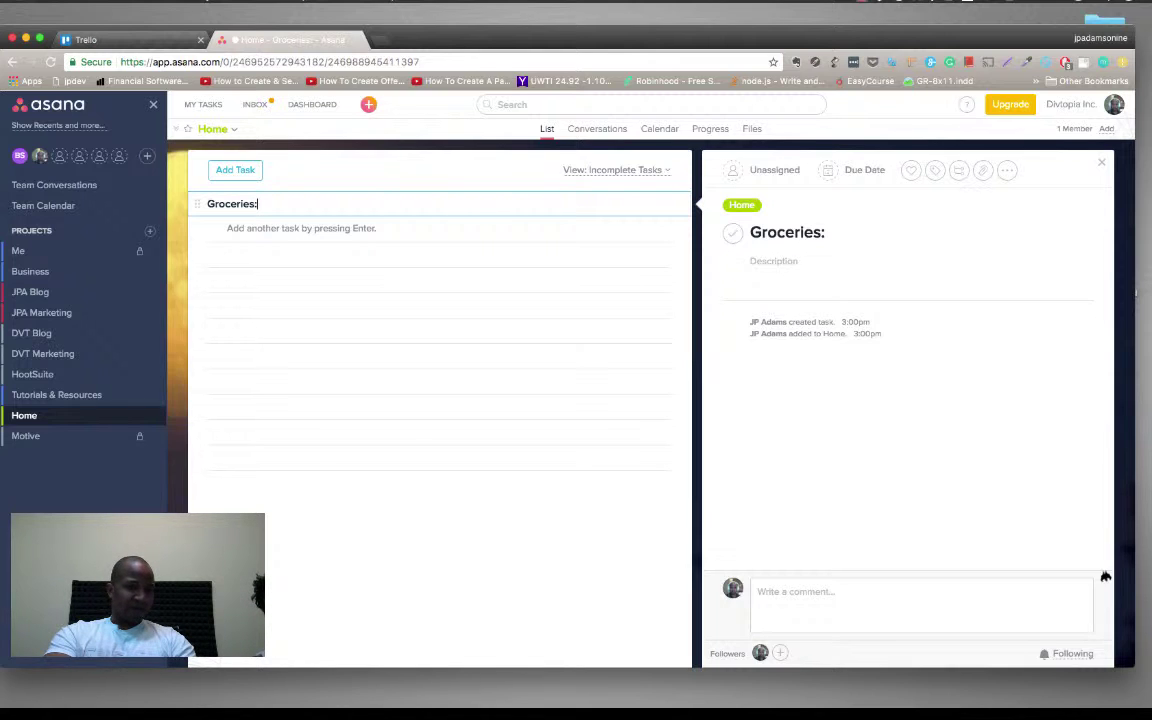
pyautogui.write(' asdfad')
pyautogui.press('BackSpace')
pyautogui.press('BackSpace')
pyautogui.press('BackSpace')
pyautogui.press('BackSpace')
pyautogui.press('BackSpace')
pyautogui.press('BackSpace')
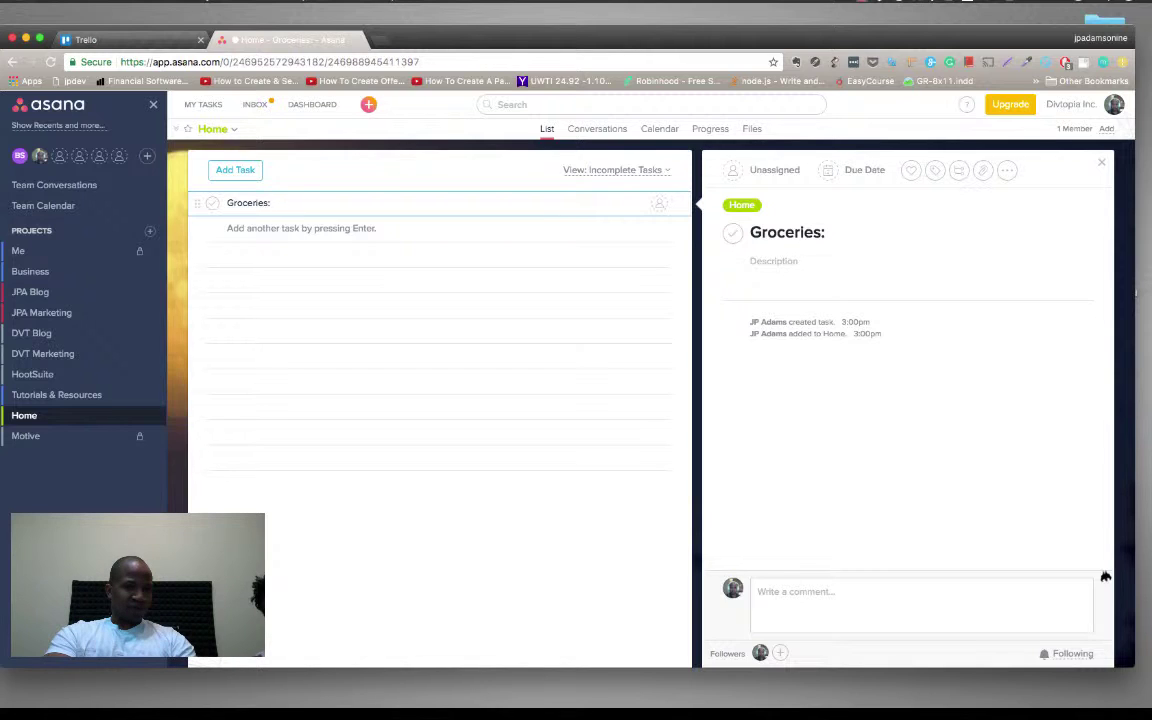
pyautogui.write('meat')
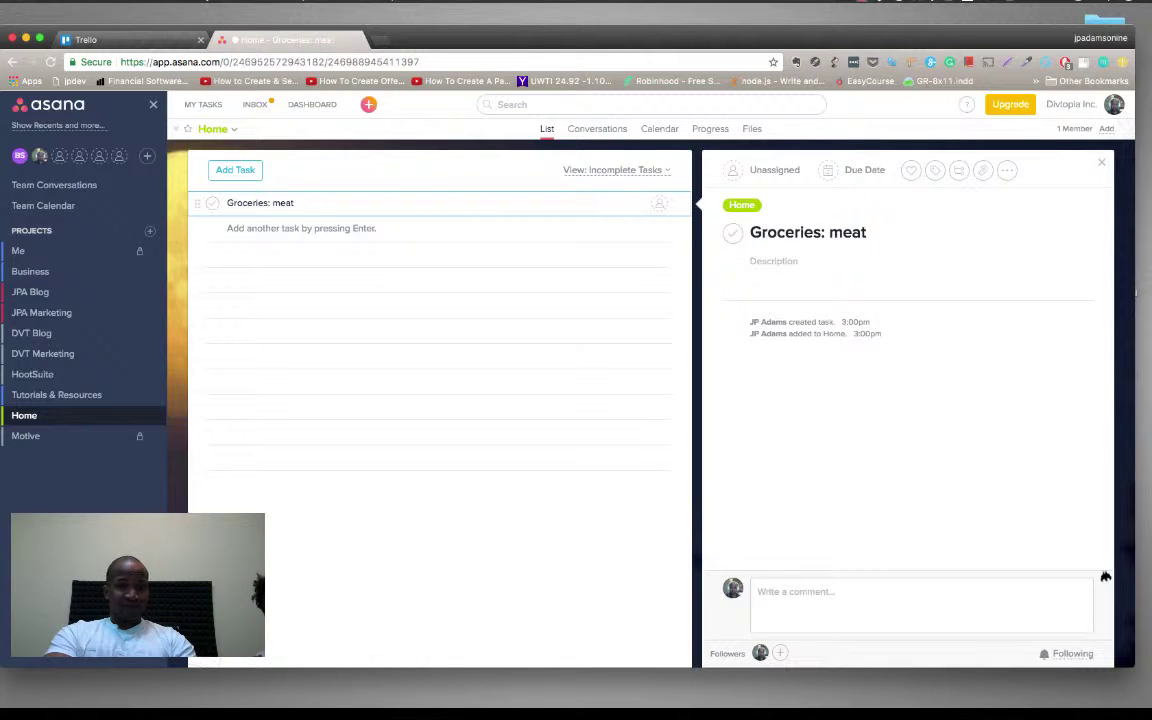
pyautogui.press('BackSpace')
pyautogui.press('BackSpace')
pyautogui.press('BackSpace')
pyautogui.press('BackSpace')
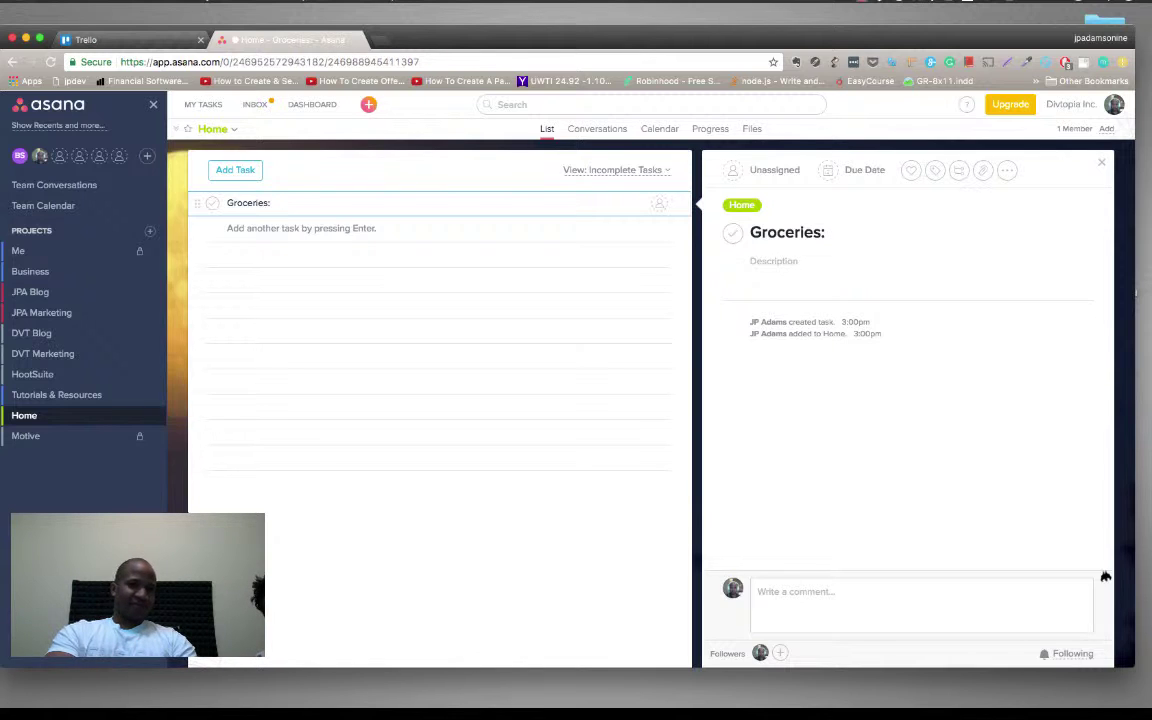
# Step: Extend the section heading to "Groceries: tofu:" and add the tasks "tempeh" and "tofurkey" beneath it
pyautogui.write('tof')
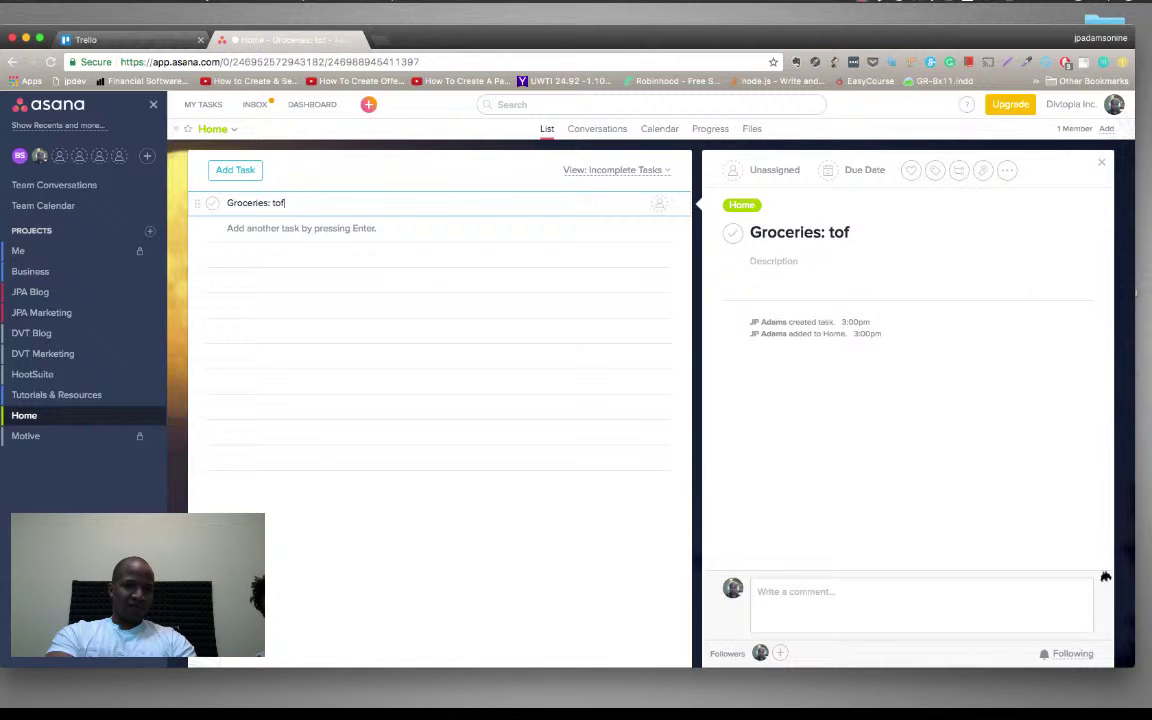
pyautogui.write('u:')
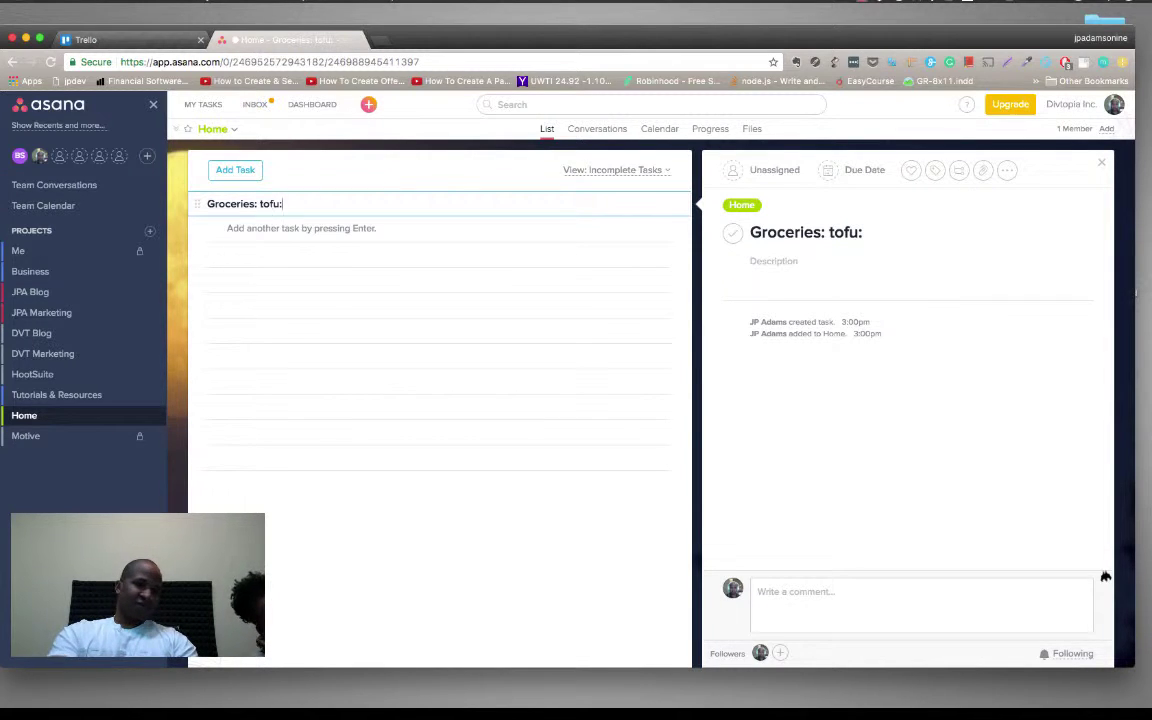
pyautogui.press('Return')
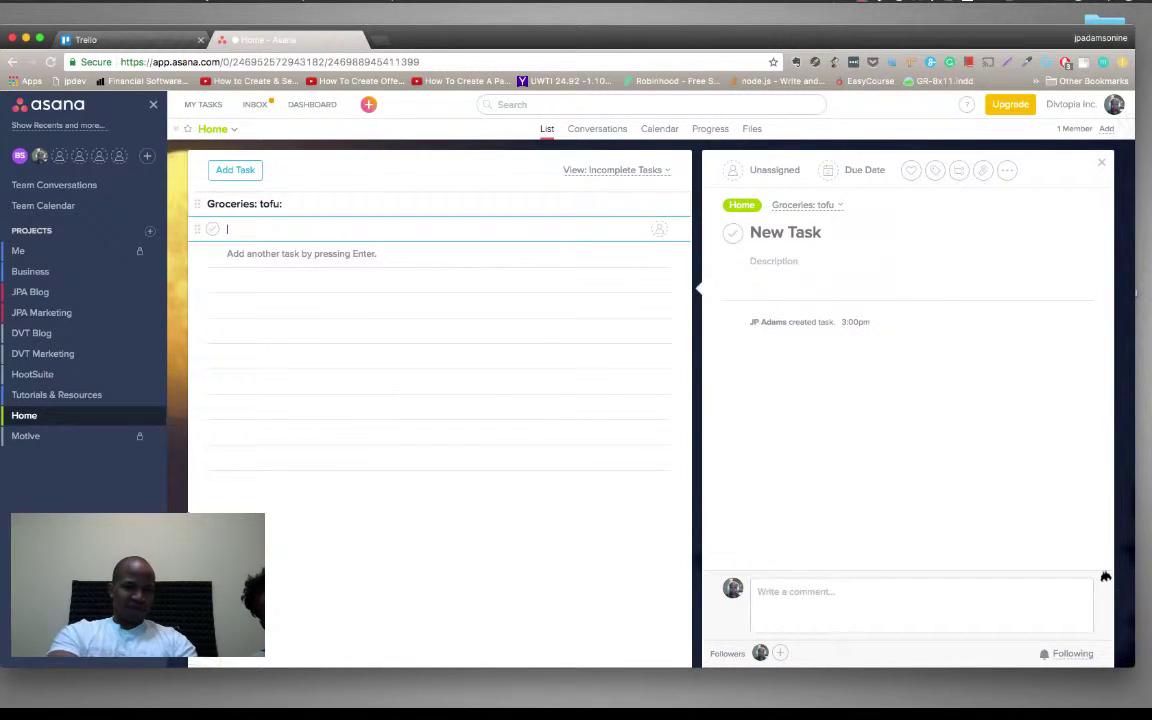
pyautogui.write('tempeh')
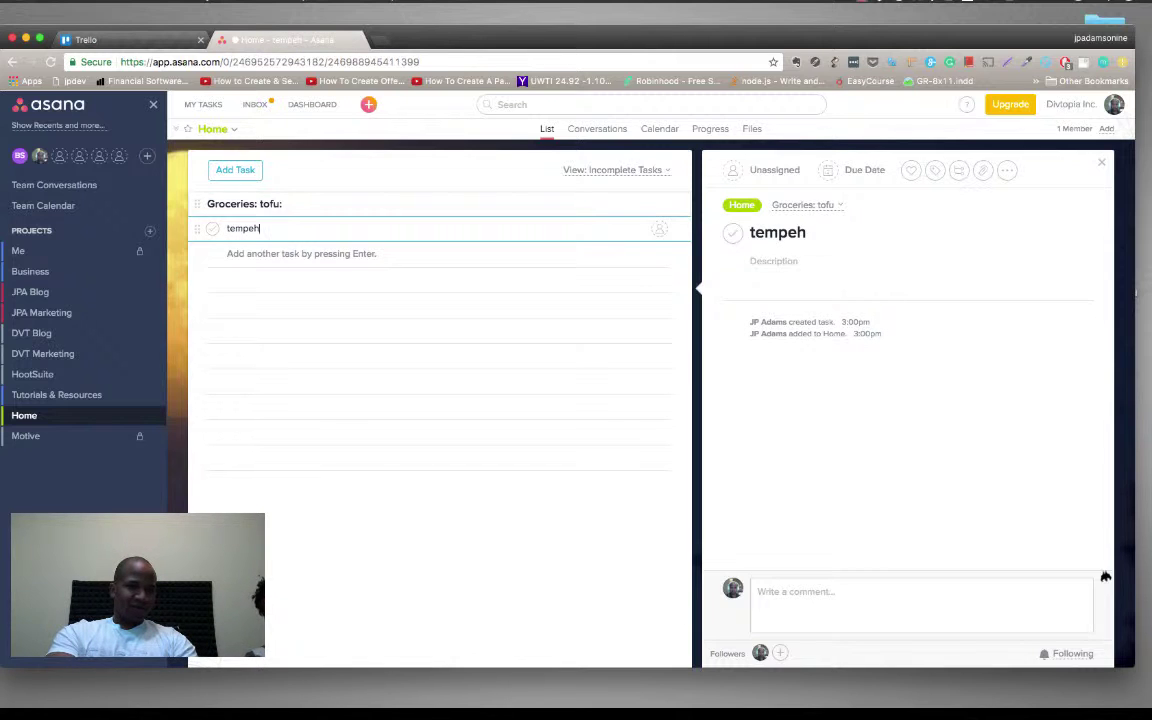
pyautogui.press('Return')
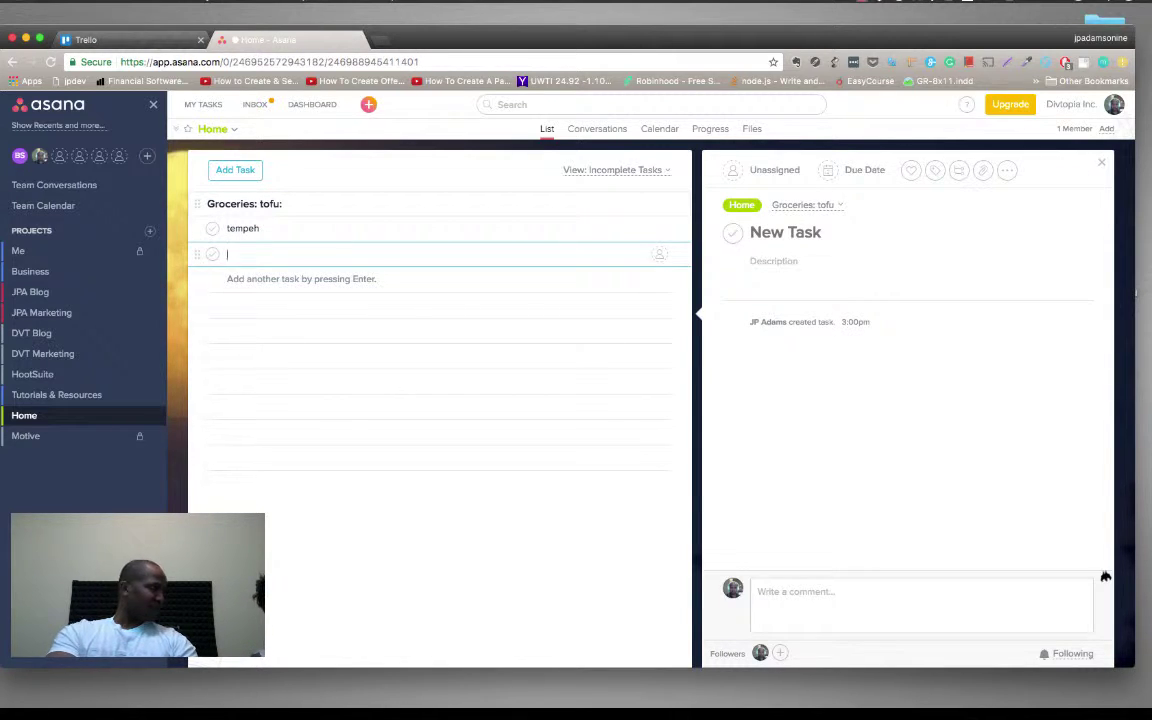
pyautogui.write('tofurkey')
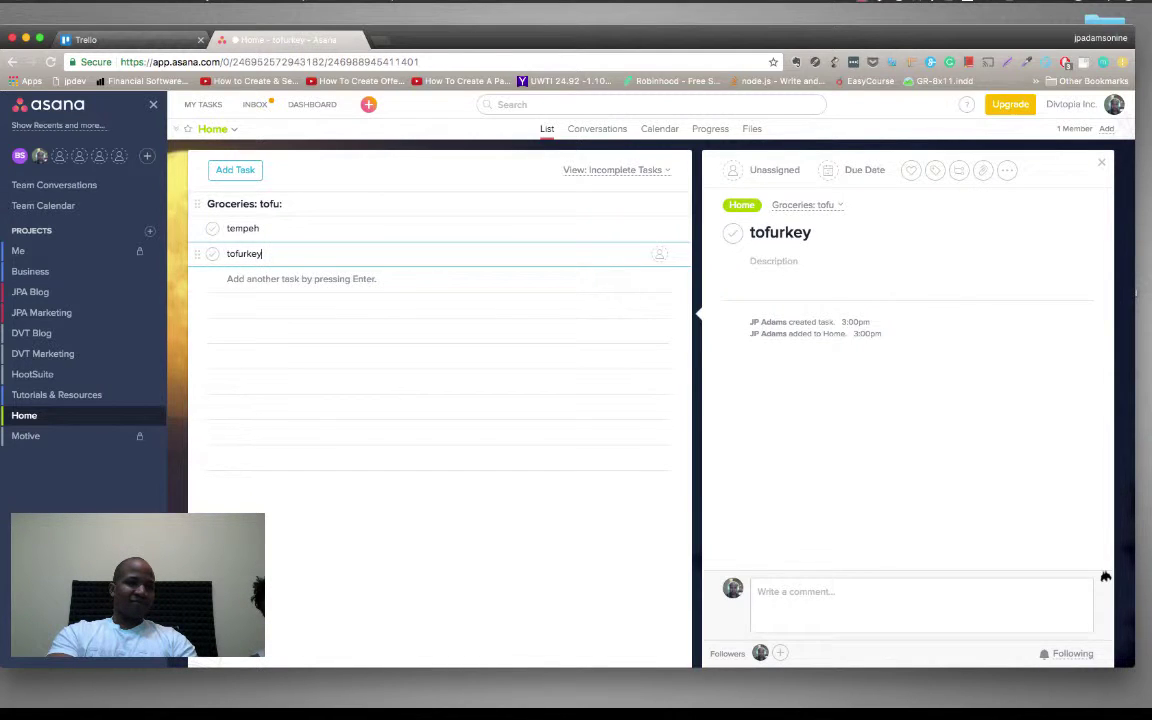
pyautogui.press('Return')
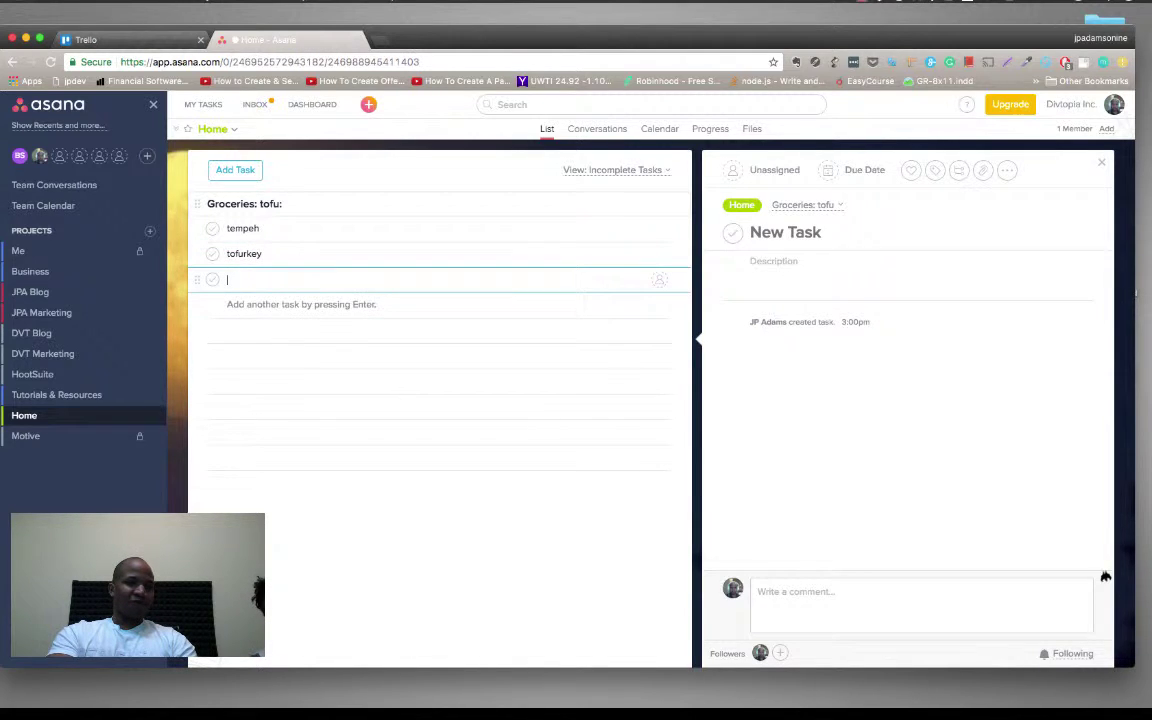
# Step: Delete the tofurkey and tempeh tasks and remove "tofu" from the Groceries heading
pyautogui.press('BackSpace')
pyautogui.press('BackSpace')
pyautogui.press('BackSpace')
pyautogui.press('BackSpace')
pyautogui.press('BackSpace')
pyautogui.press('BackSpace')
pyautogui.press('BackSpace')
pyautogui.press('BackSpace')
pyautogui.press('BackSpace')
pyautogui.press('BackSpace')
pyautogui.press('BackSpace')
pyautogui.press('BackSpace')
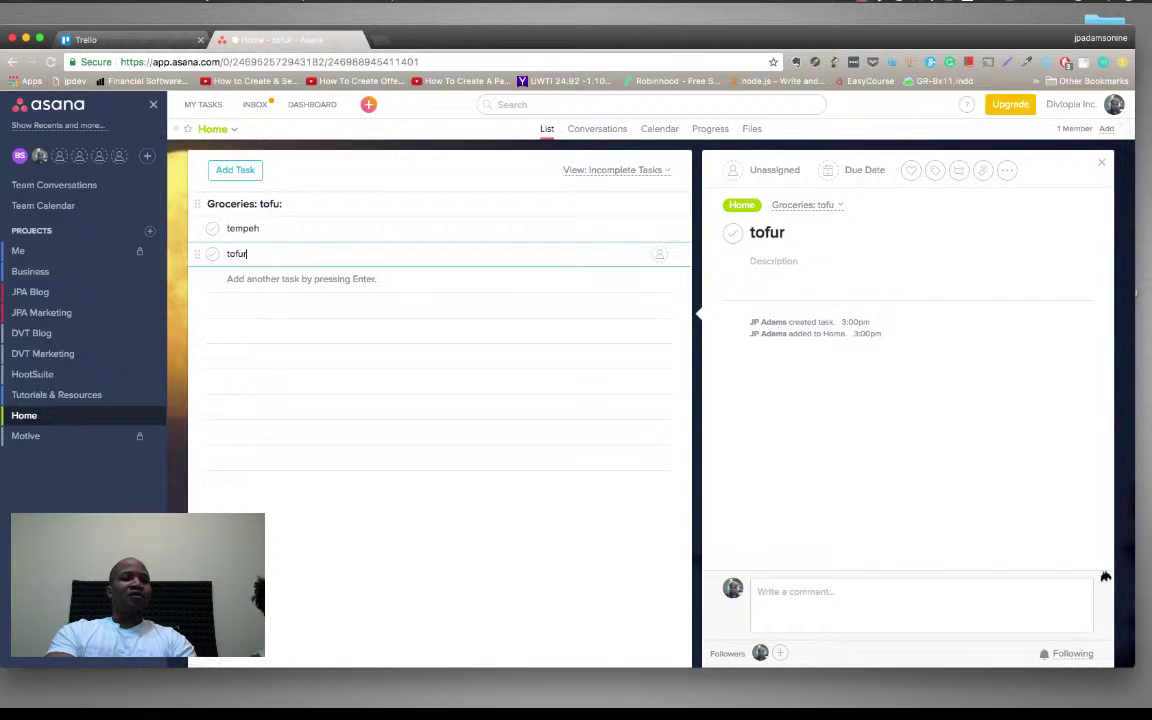
pyautogui.press('BackSpace')
pyautogui.press('BackSpace')
pyautogui.press('BackSpace')
pyautogui.press('BackSpace')
pyautogui.press('BackSpace')
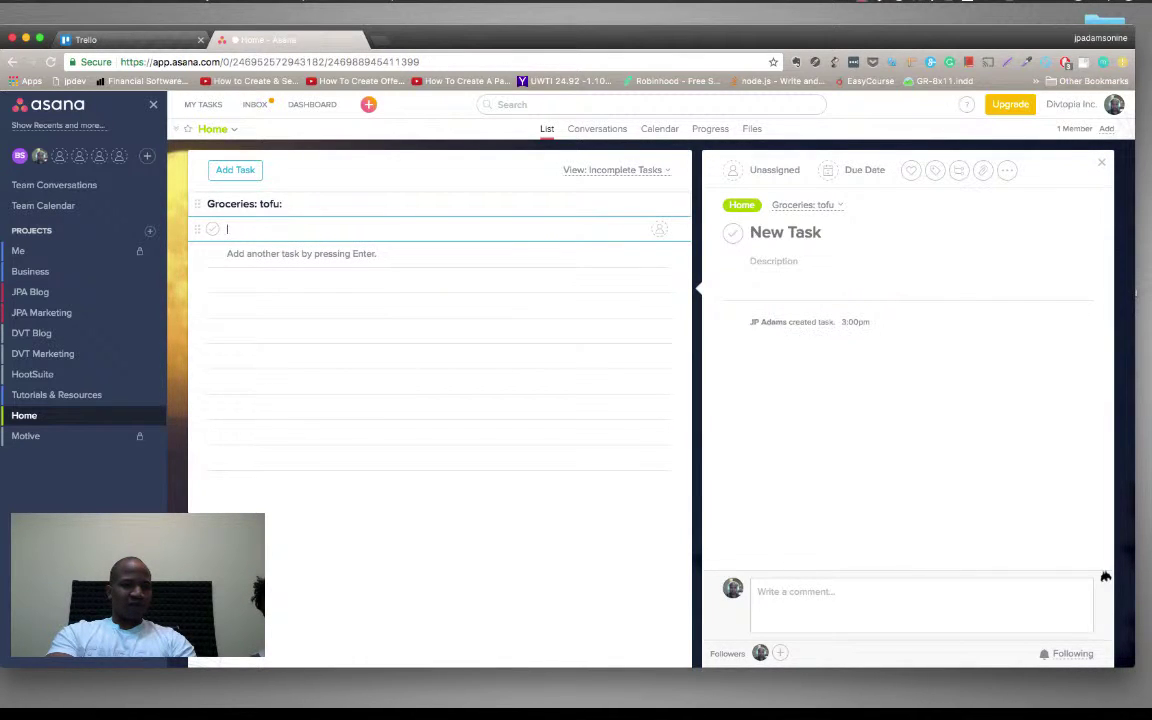
pyautogui.press('BackSpace')
pyautogui.press('BackSpace')
pyautogui.press('BackSpace')
pyautogui.press('BackSpace')
pyautogui.press('BackSpace')
pyautogui.press('BackSpace')
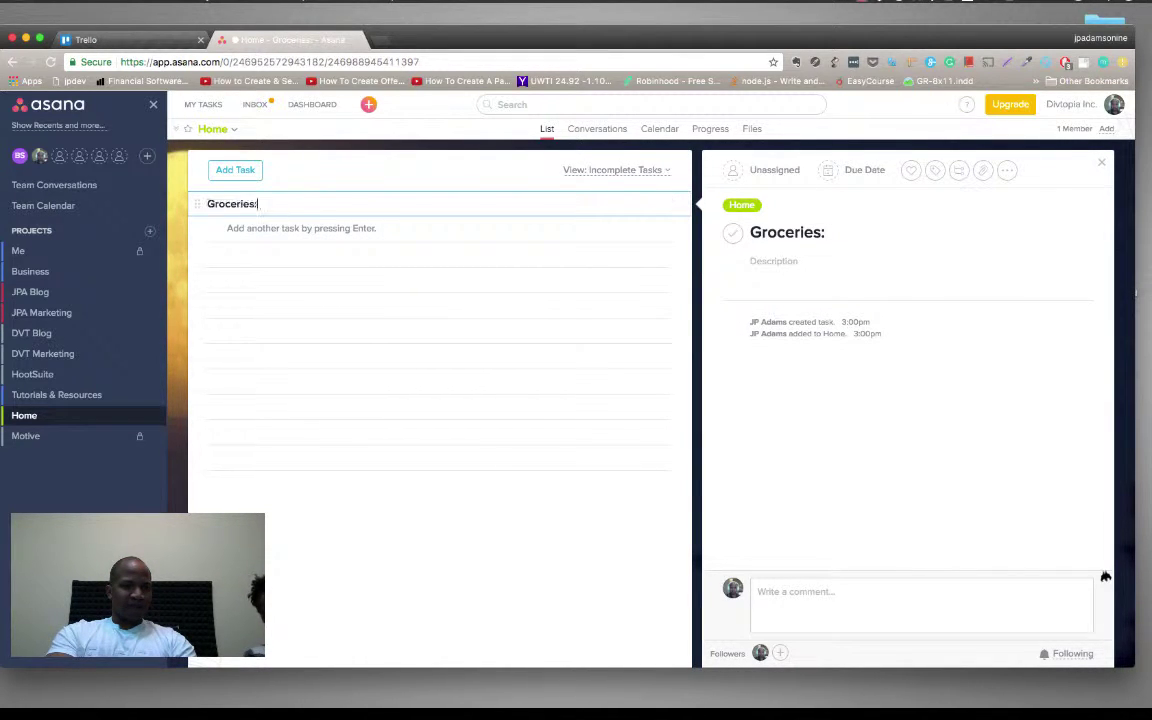
# Step: Finish the "Groceries:" heading and add the tasks "Cereal (granola)" and "Almond milk" beneath it
pyautogui.write(':')
pyautogui.press('Return')
pyautogui.write('Se')
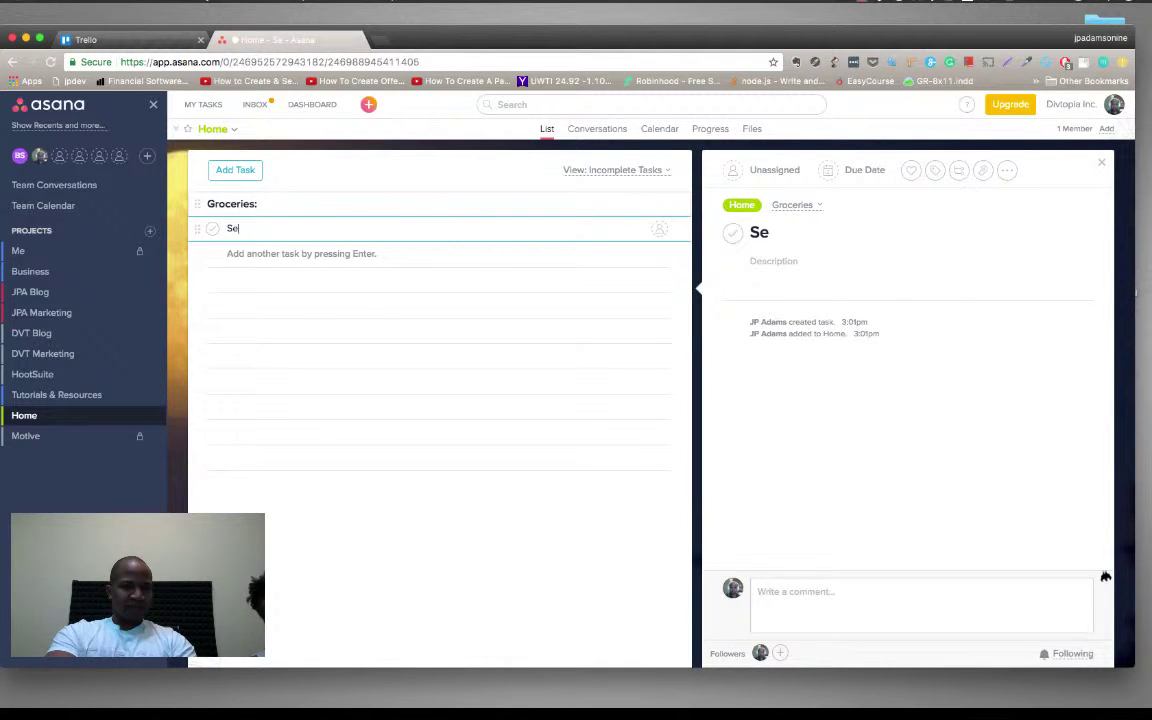
pyautogui.press('BackSpace')
pyautogui.press('BackSpace')
pyautogui.write('Cereal')
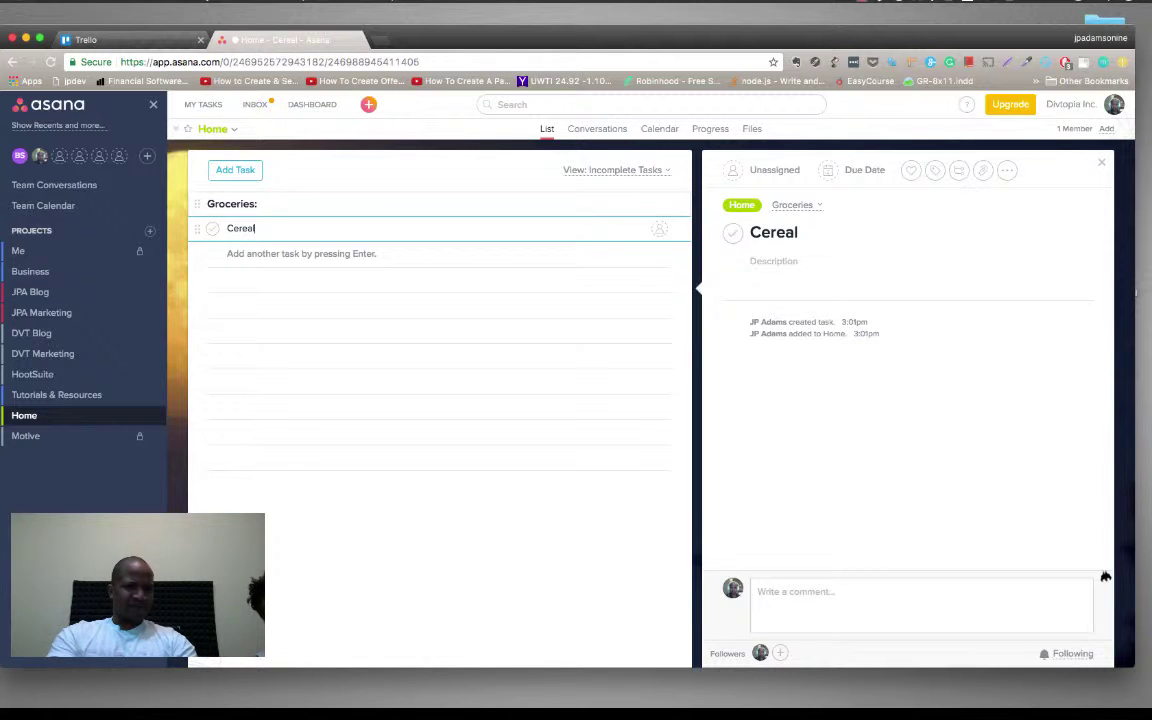
pyautogui.write(' (g')
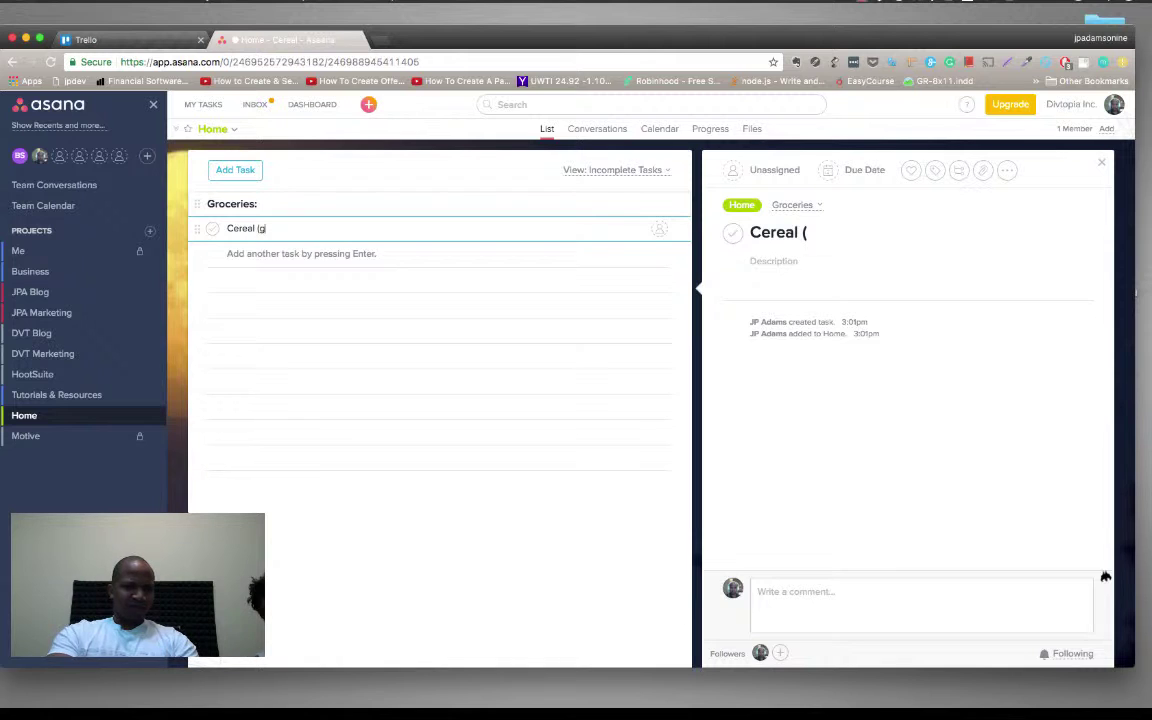
pyautogui.write('ranola)')
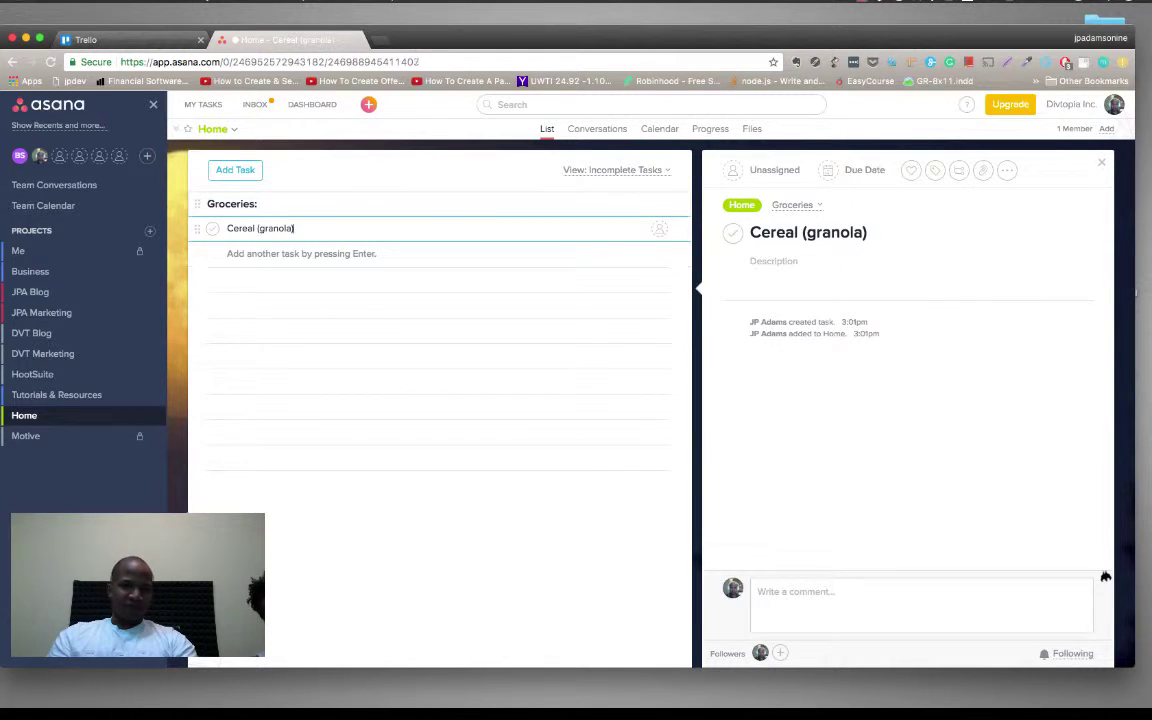
pyautogui.press('Return')
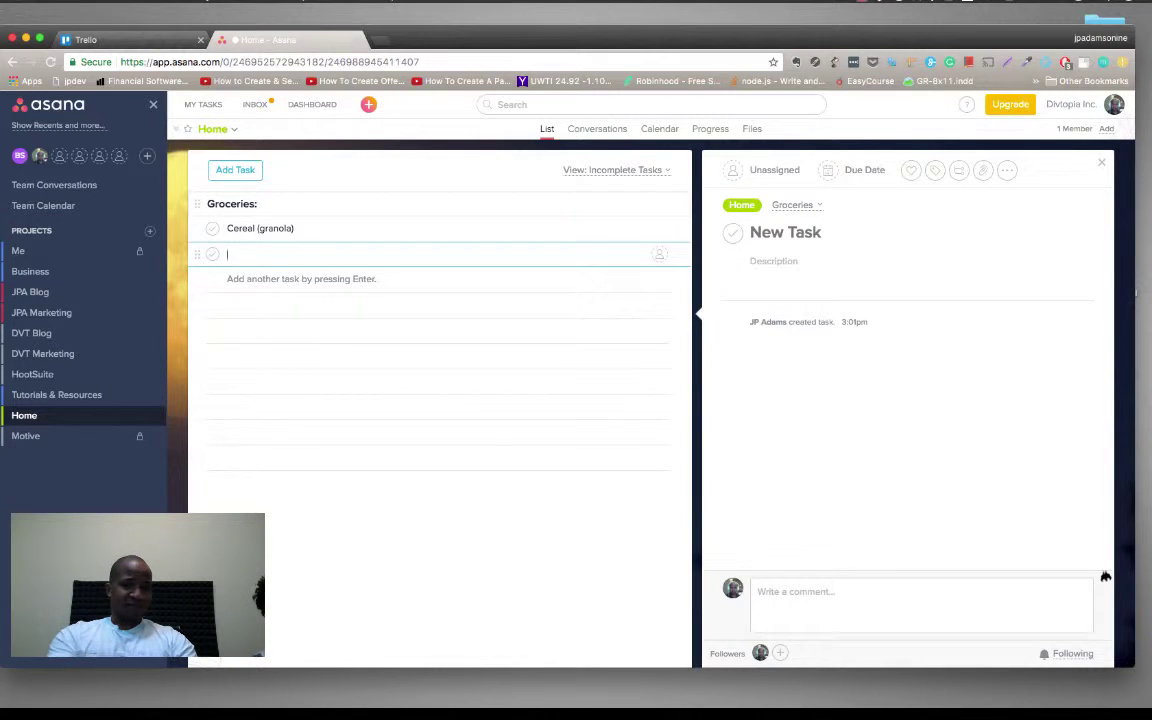
pyautogui.write('A')
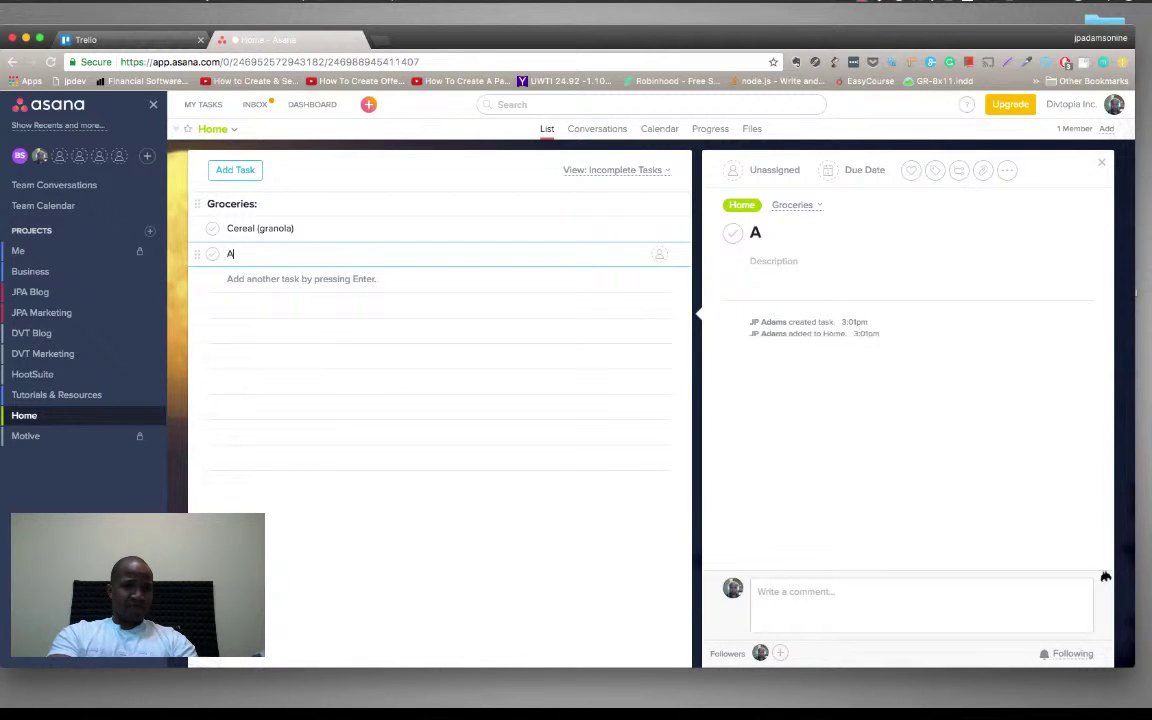
pyautogui.write('lmond milk')
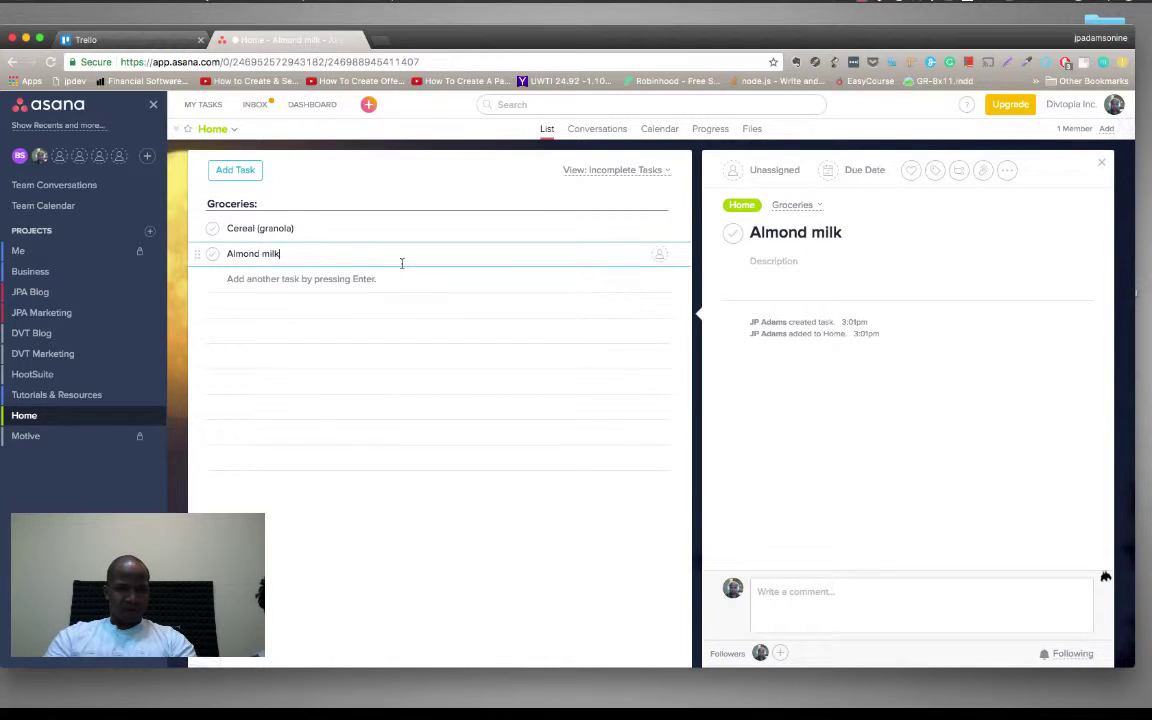
# Step: Assign the Groceries heading to the other team member
pyautogui.click(314, 199)
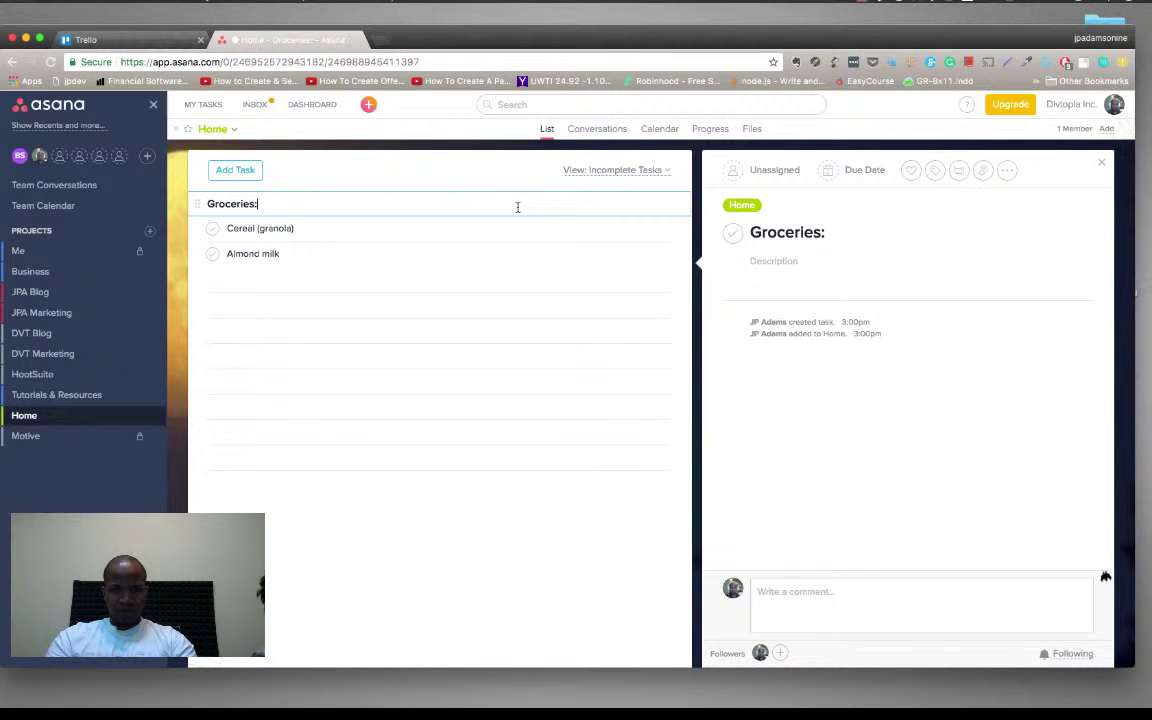
pyautogui.click(362, 229)
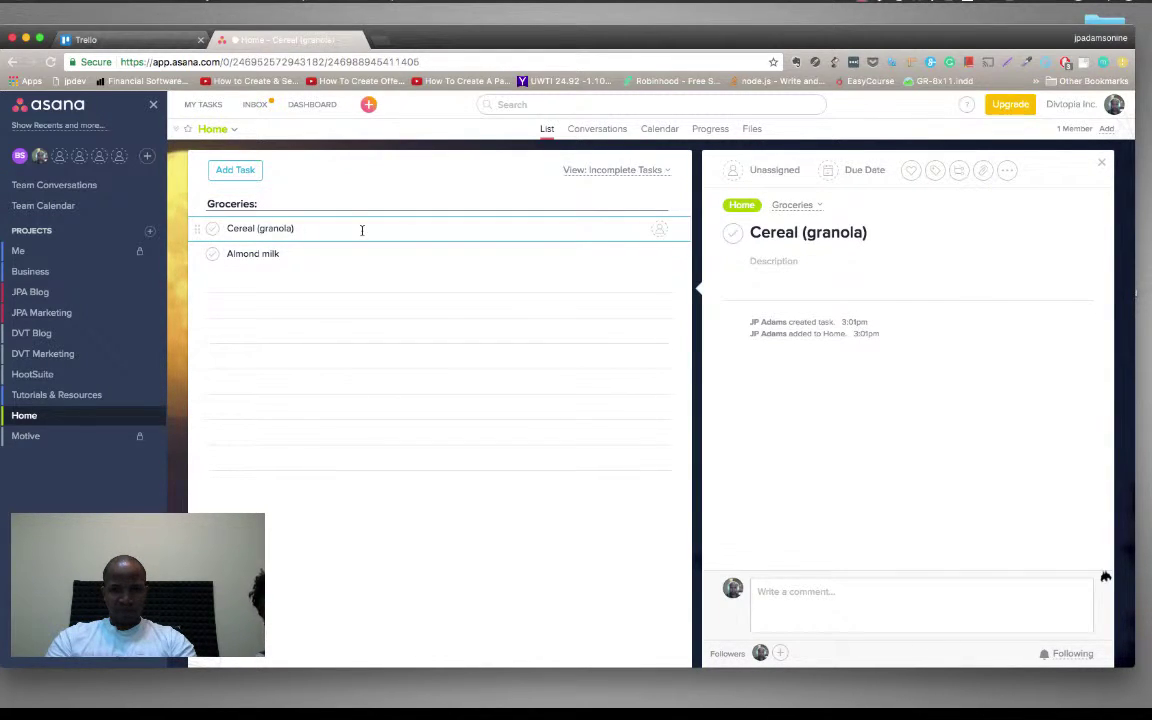
pyautogui.click(362, 202)
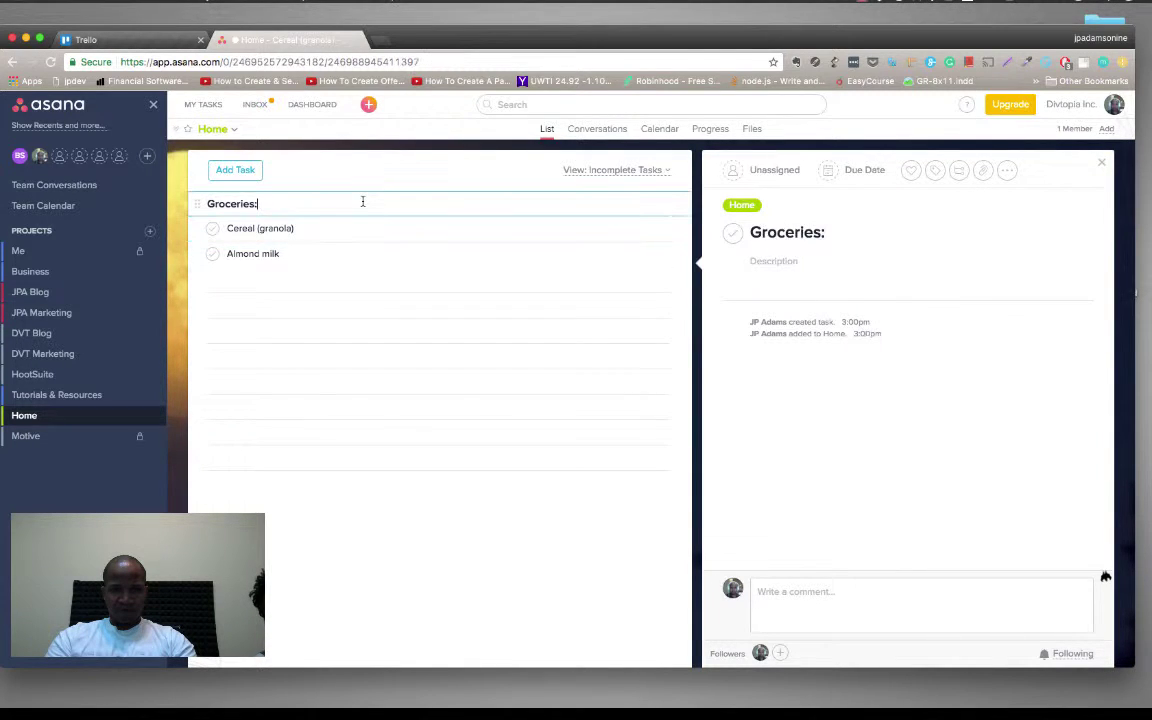
pyautogui.click(731, 178)
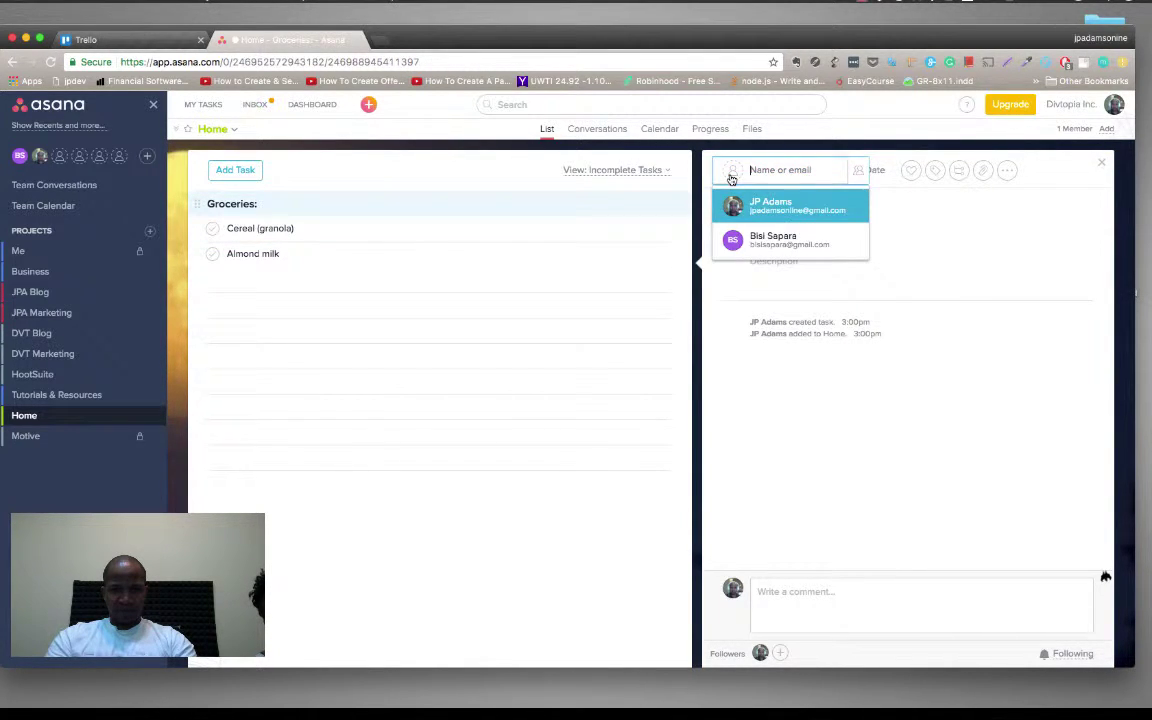
pyautogui.click(775, 239)
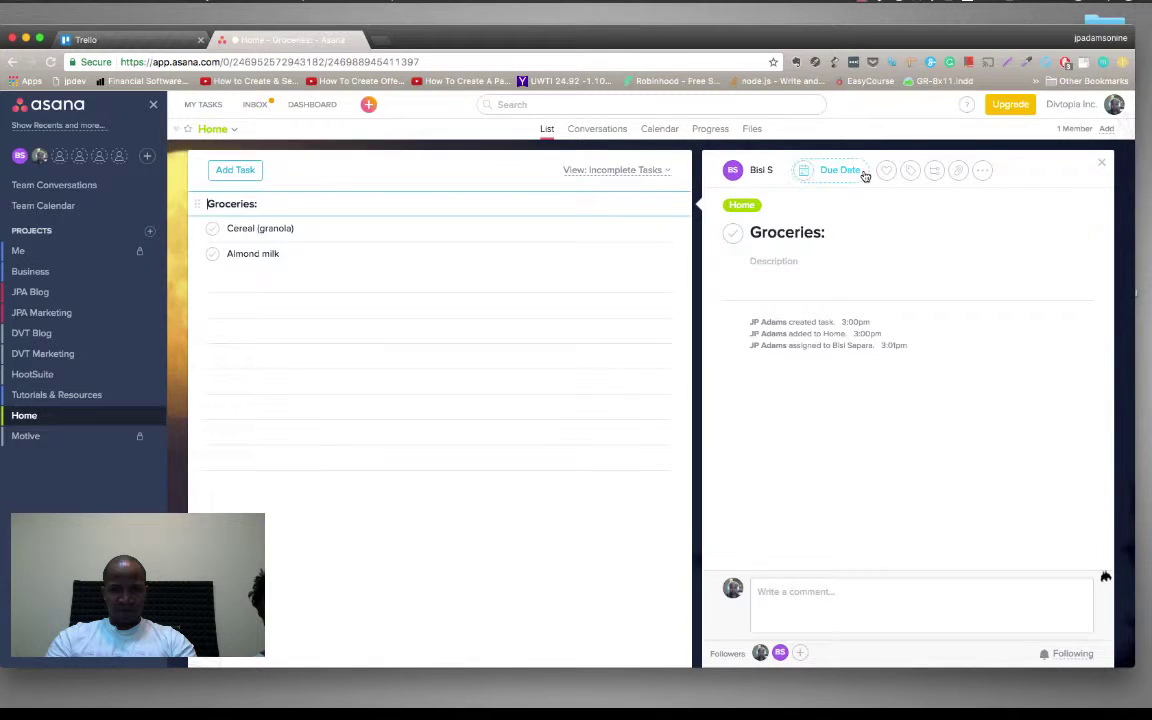
# Step: Set the Groceries heading's due date to January 15, 2017 and reassign it to the account owner
pyautogui.click(810, 172)
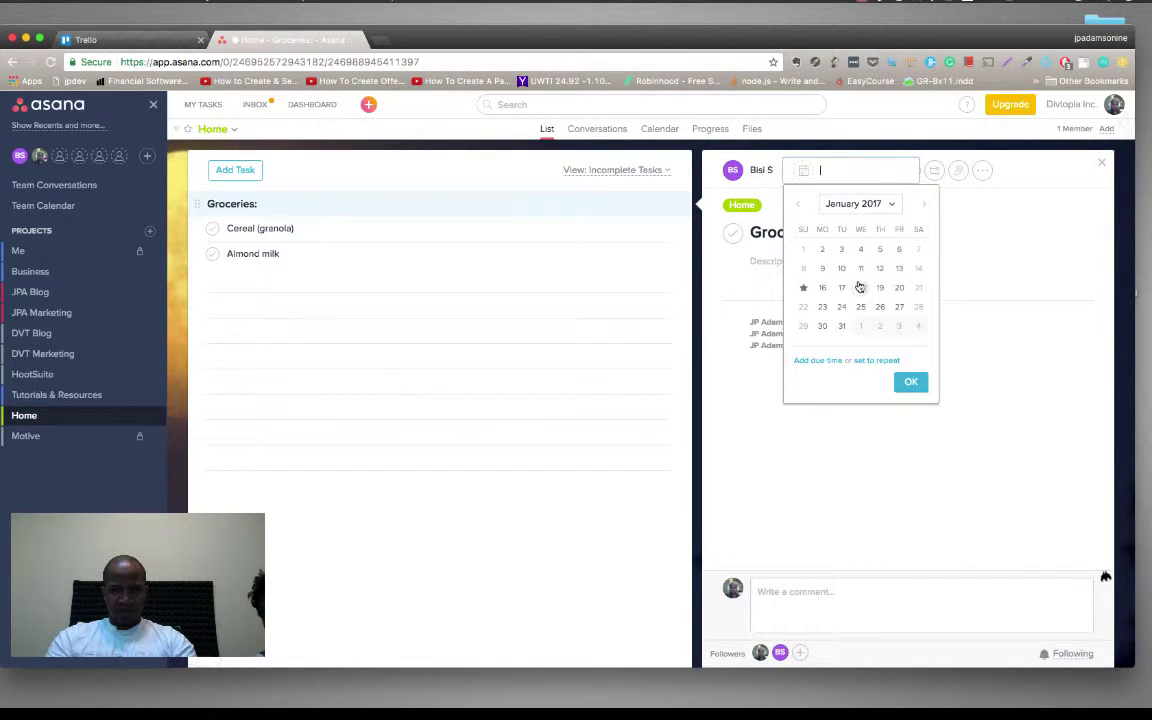
pyautogui.click(804, 289)
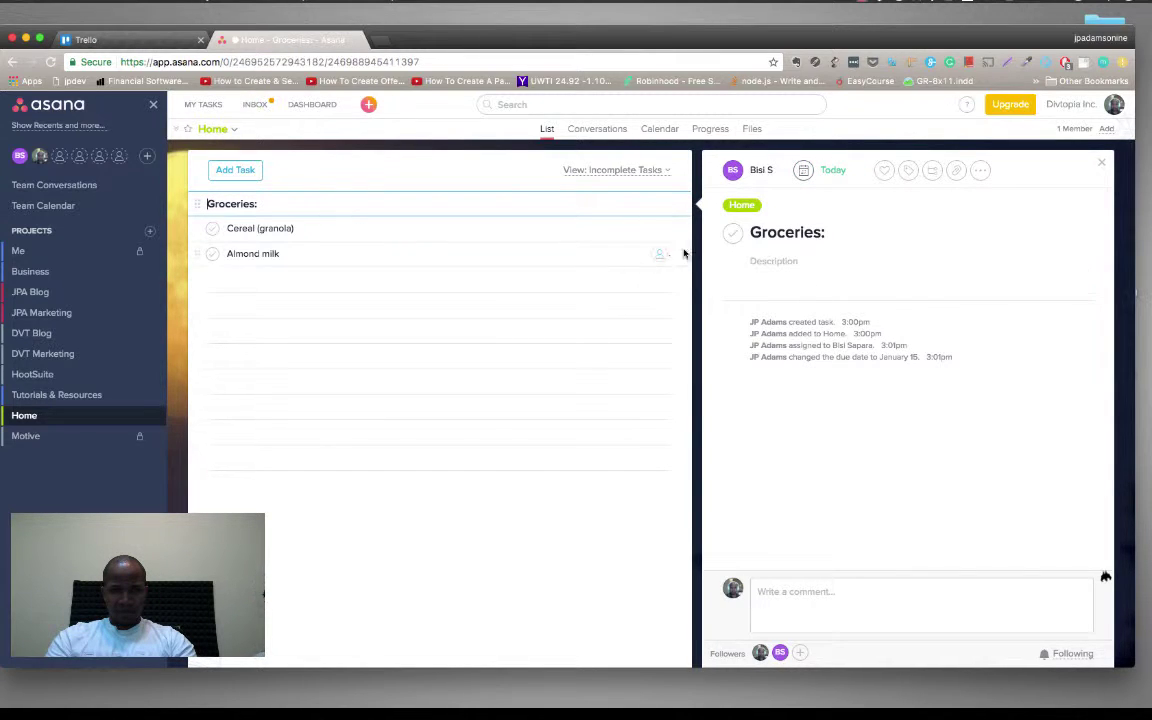
pyautogui.click(735, 174)
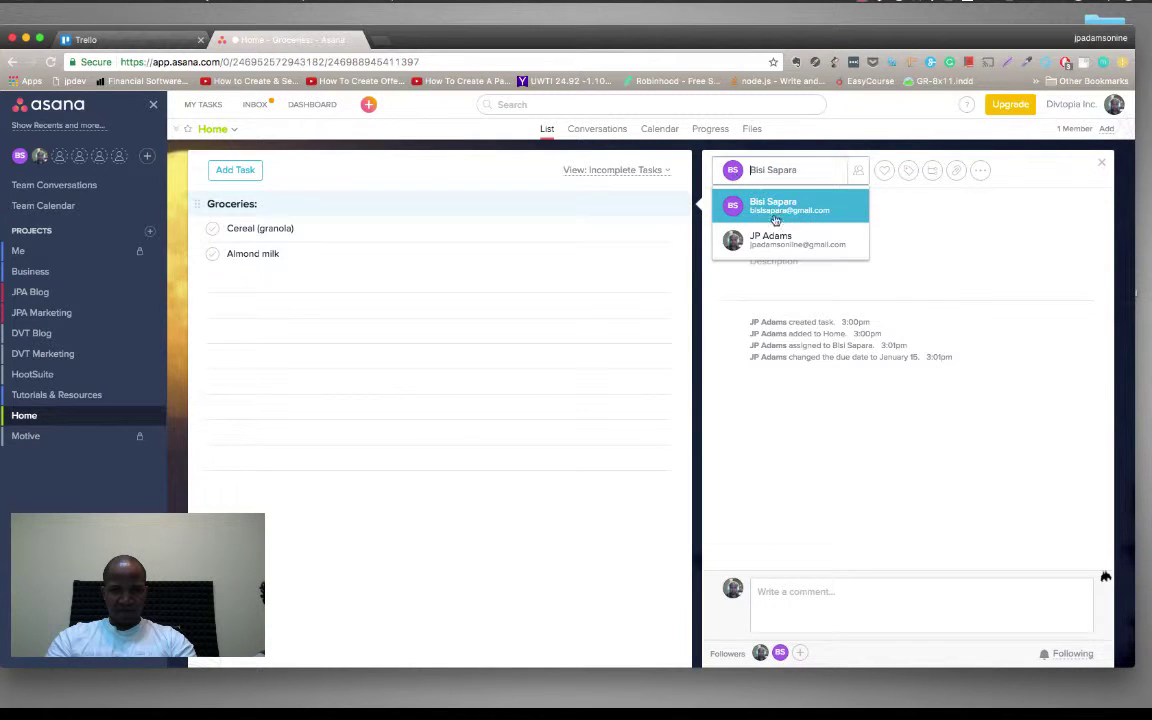
pyautogui.click(795, 242)
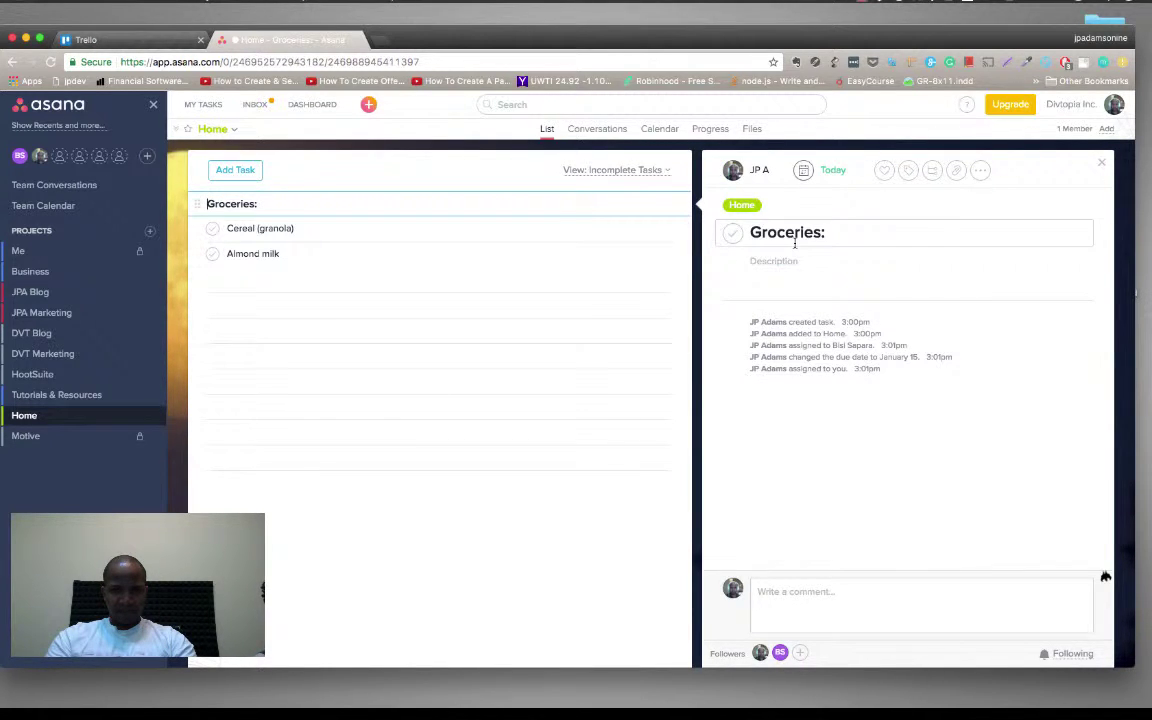
# Step: View the My Tasks list, and rename the Groceries heading in the Home project to "Errands:"
pyautogui.click(211, 113)
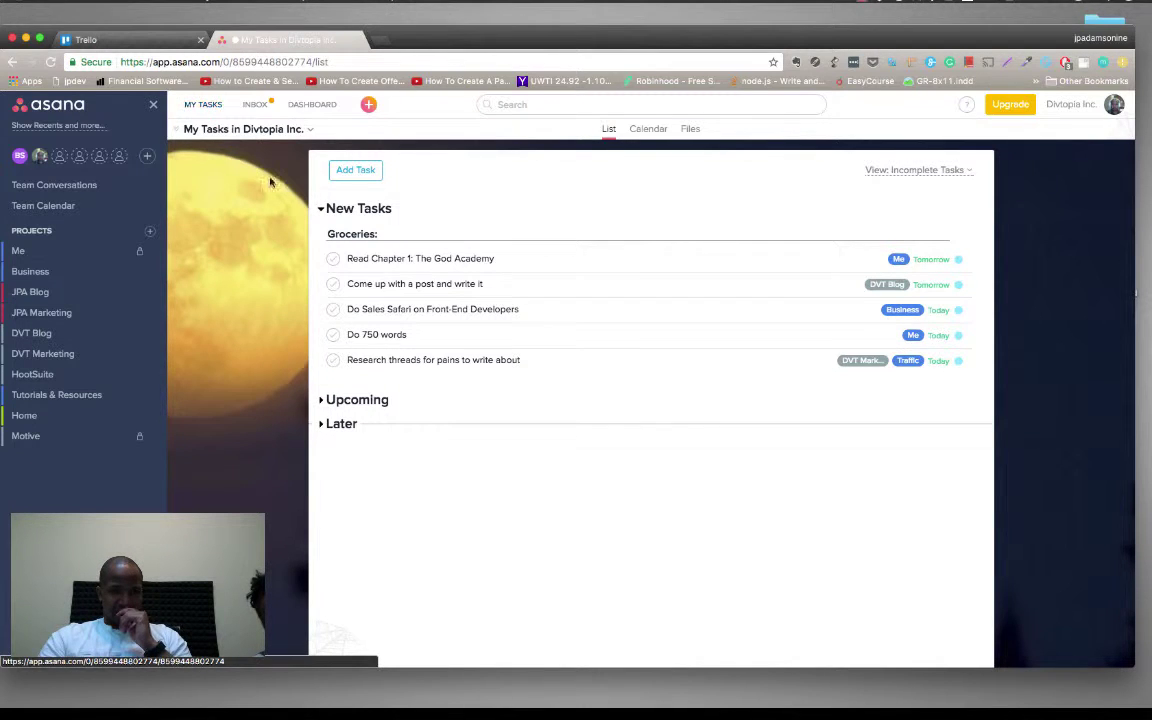
pyautogui.click(357, 234)
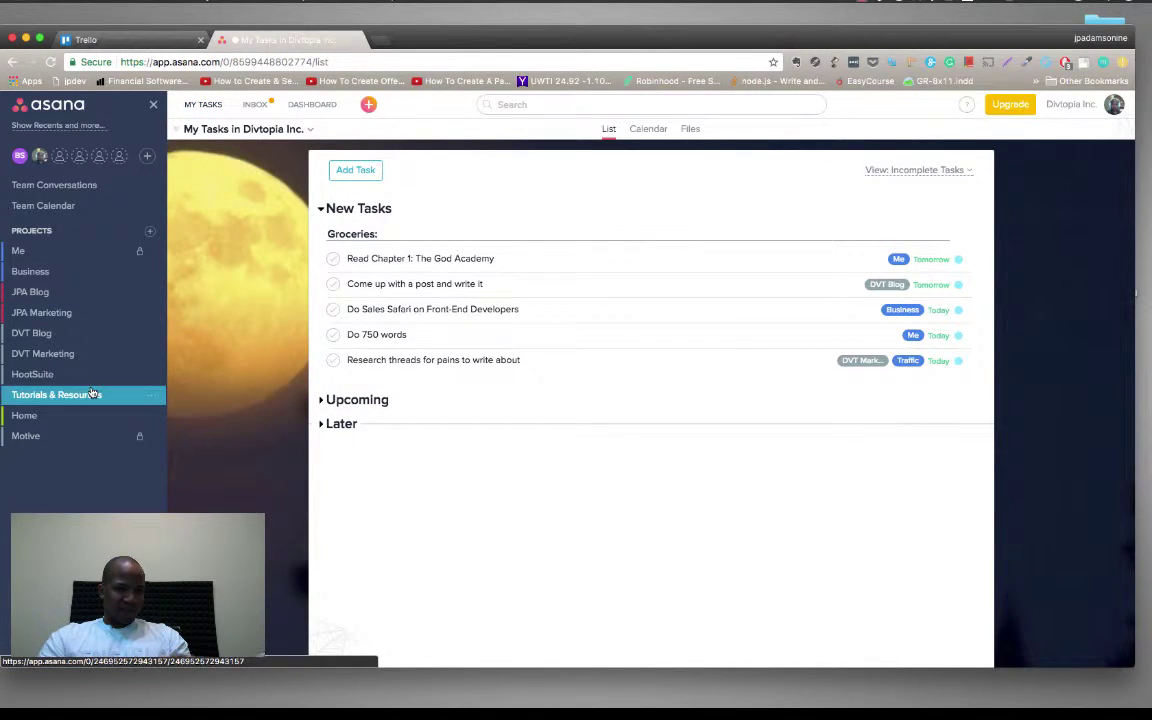
pyautogui.click(72, 414)
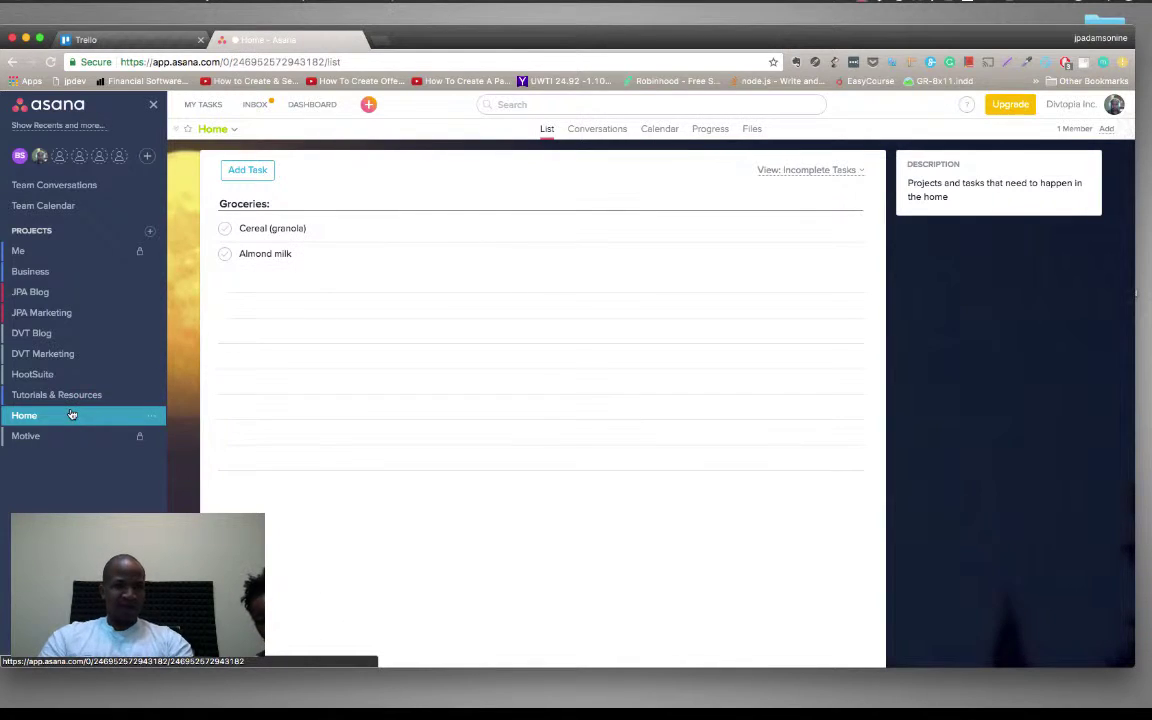
pyautogui.doubleClick(252, 203)
pyautogui.write('E')
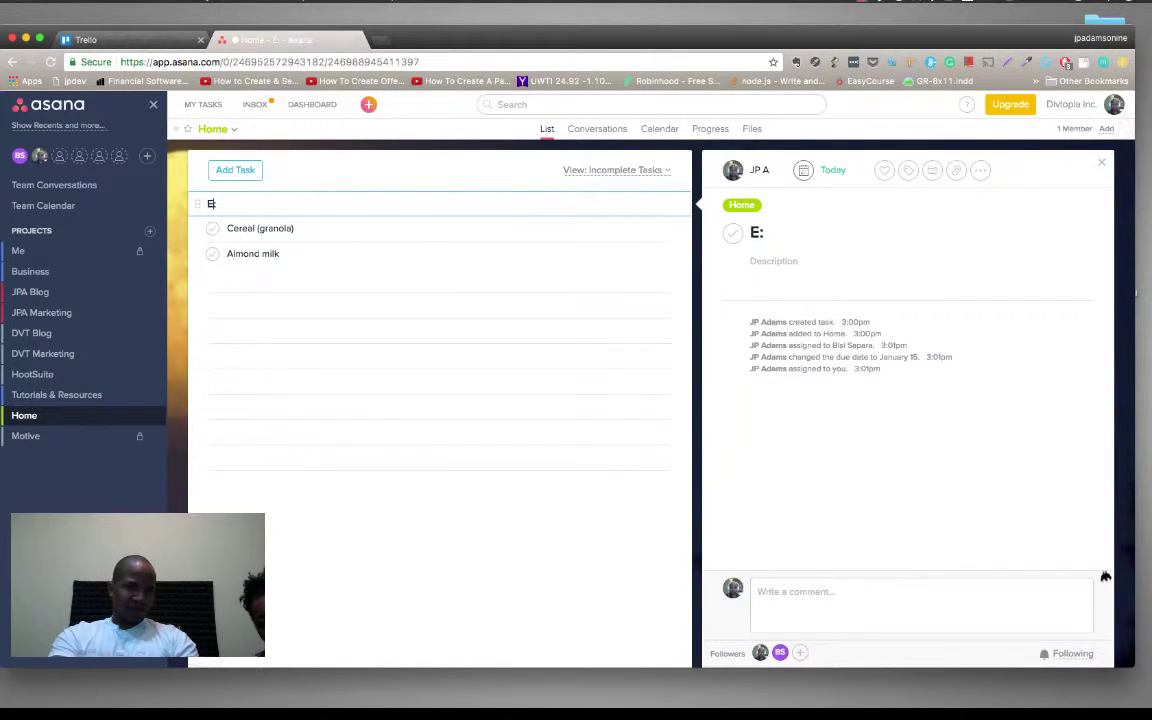
pyautogui.write('rrands')
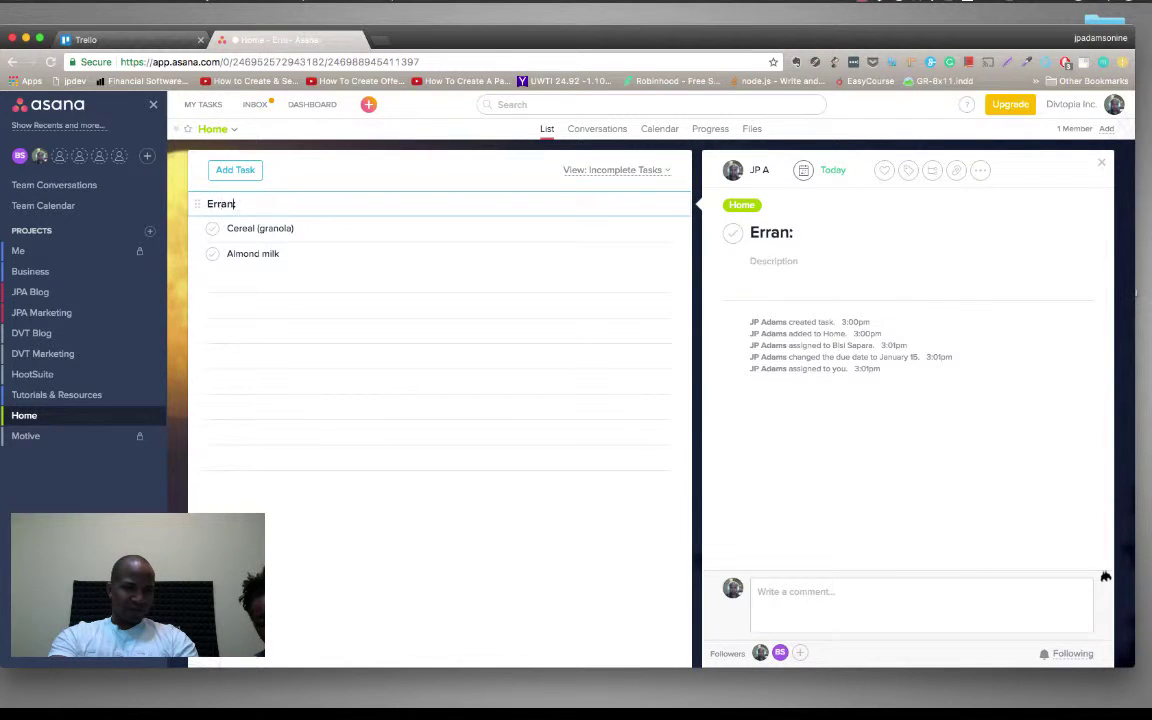
# Step: Rename the "Cereal (granola)" task under the Errands heading to "Get Groceries"
pyautogui.click(277, 229)
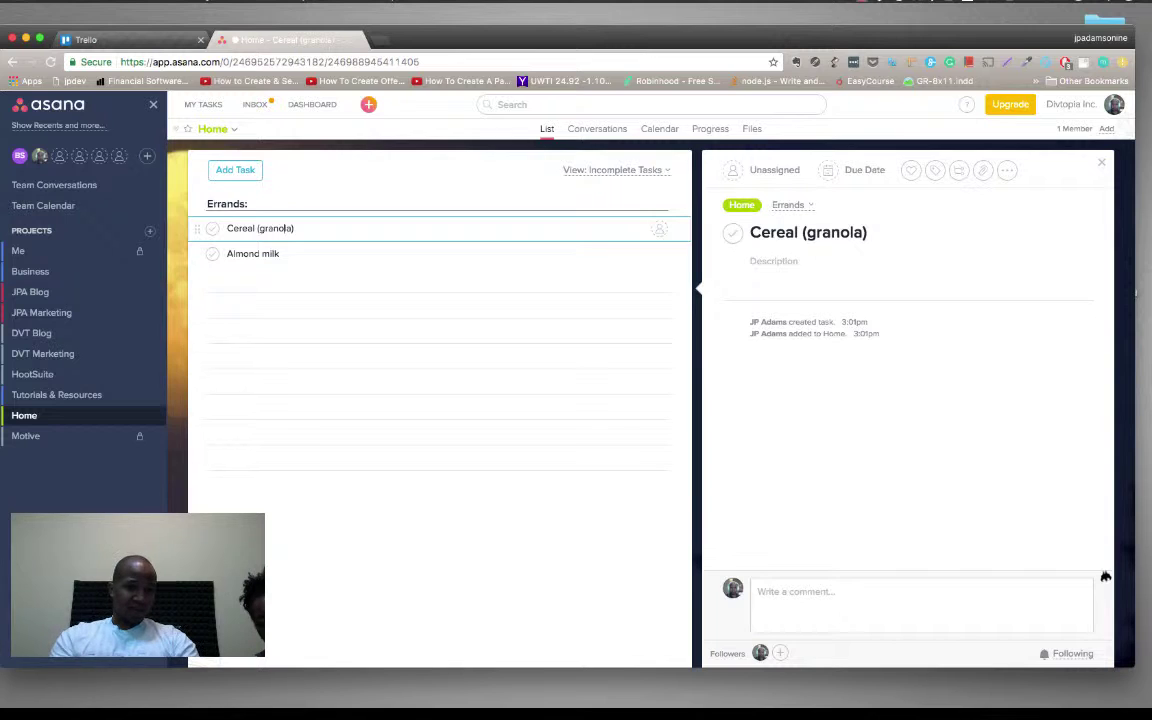
pyautogui.press('Right')
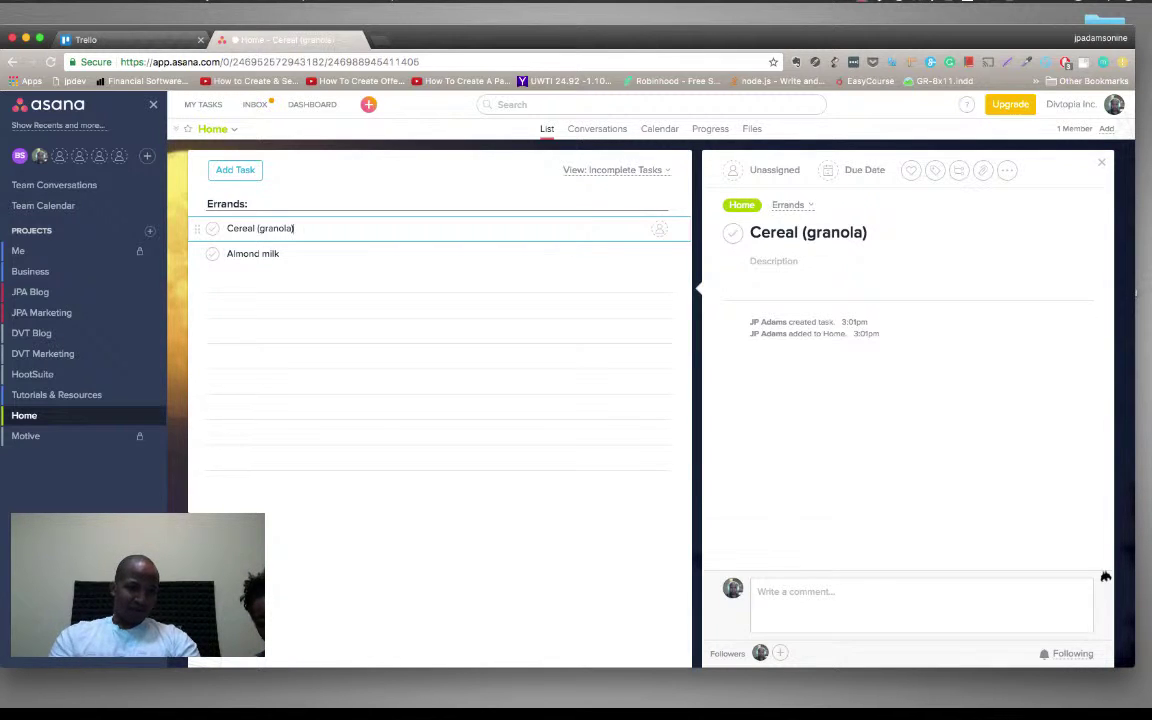
pyautogui.press('BackSpace')
pyautogui.press('BackSpace')
pyautogui.press('BackSpace')
pyautogui.press('BackSpace')
pyautogui.press('BackSpace')
pyautogui.press('BackSpace')
pyautogui.press('BackSpace')
pyautogui.press('BackSpace')
pyautogui.press('BackSpace')
pyautogui.press('BackSpace')
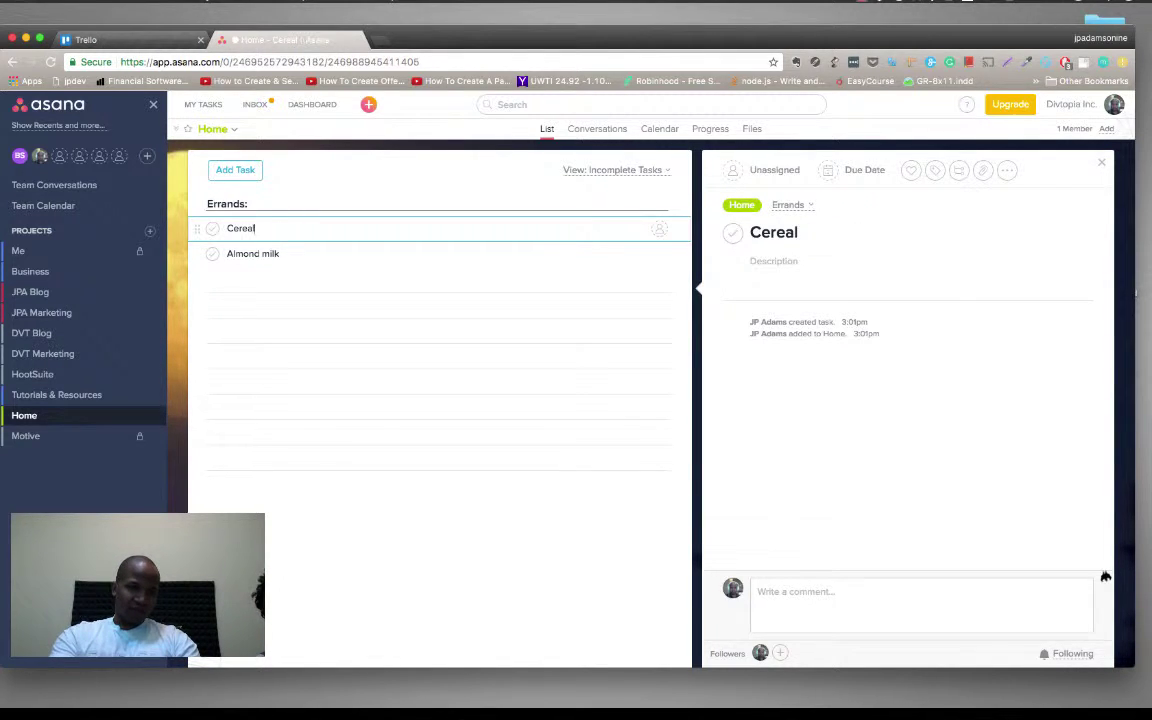
pyautogui.press('BackSpace')
pyautogui.press('BackSpace')
pyautogui.press('BackSpace')
pyautogui.press('BackSpace')
pyautogui.press('BackSpace')
pyautogui.press('BackSpace')
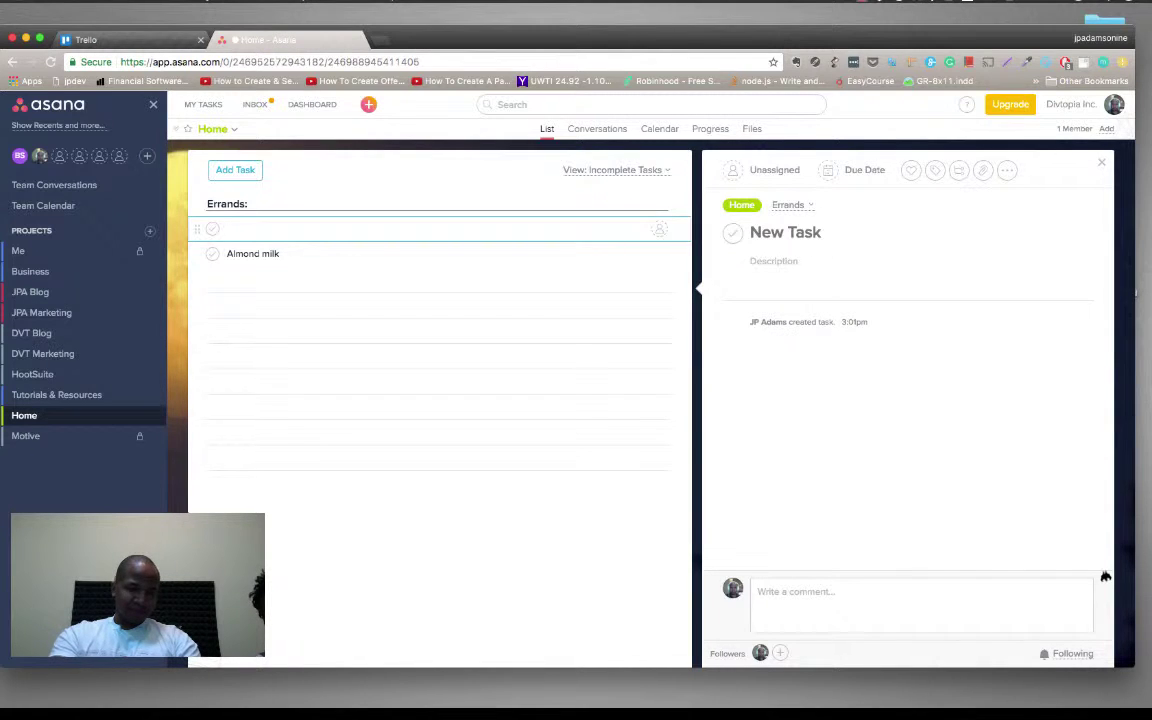
pyautogui.write('Get Gro')
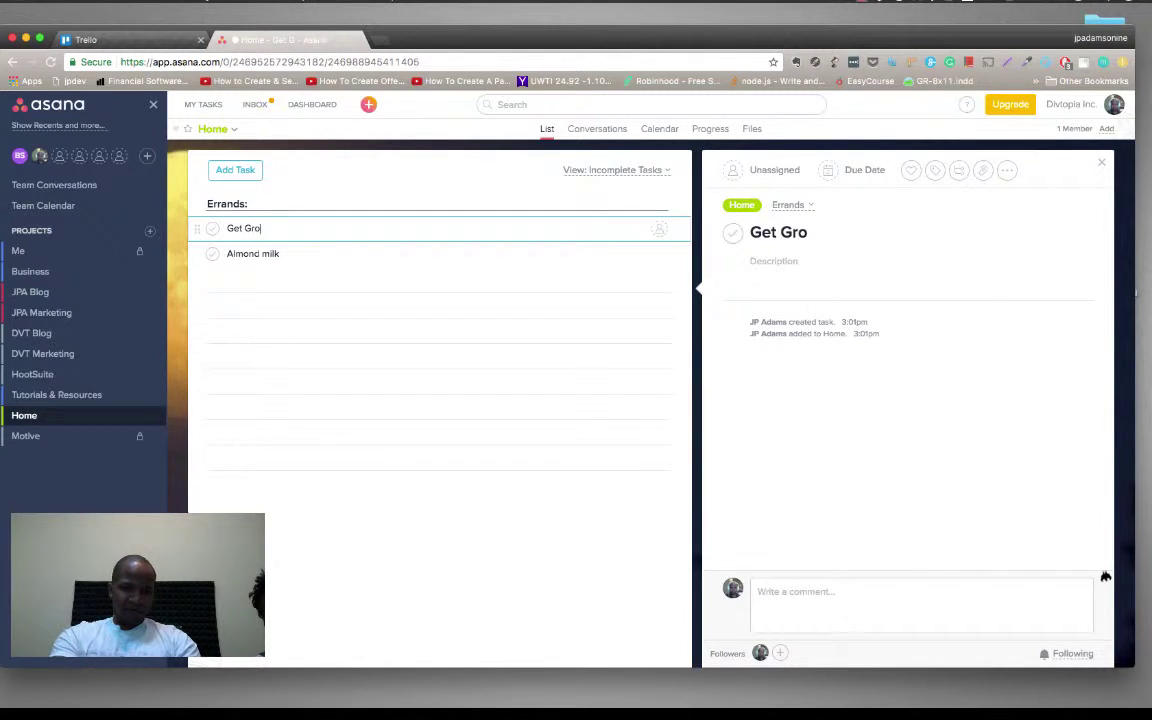
pyautogui.write('cce')
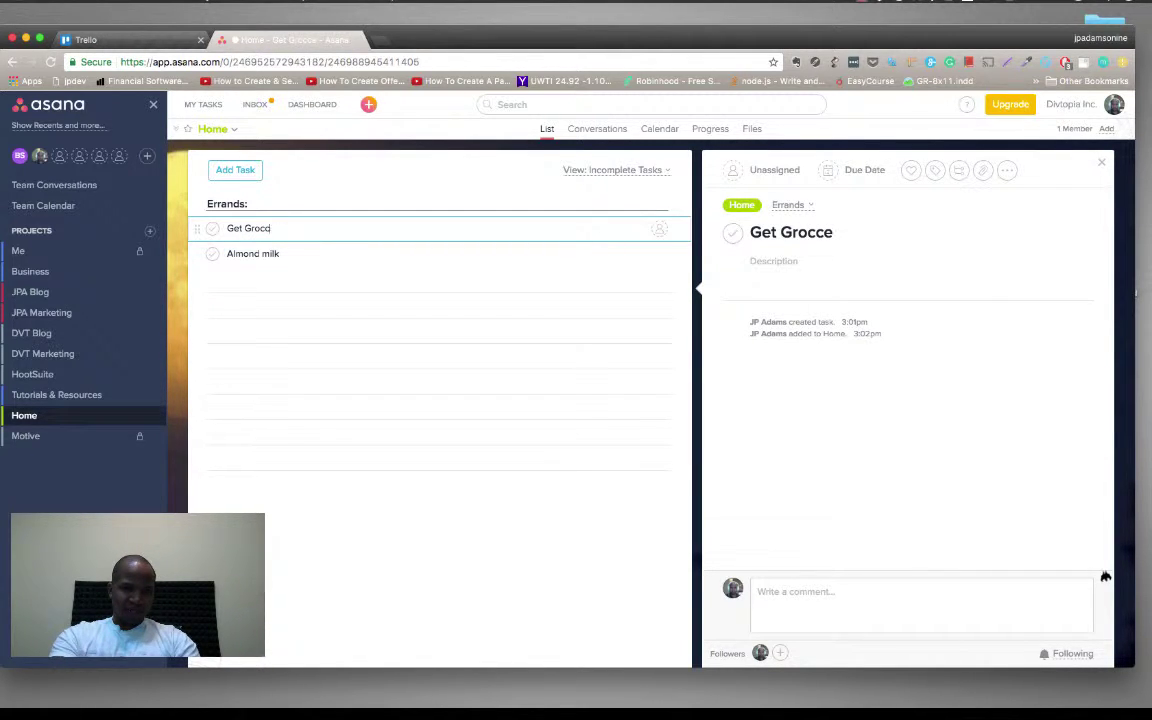
pyautogui.press('BackSpace')
pyautogui.write('eries')
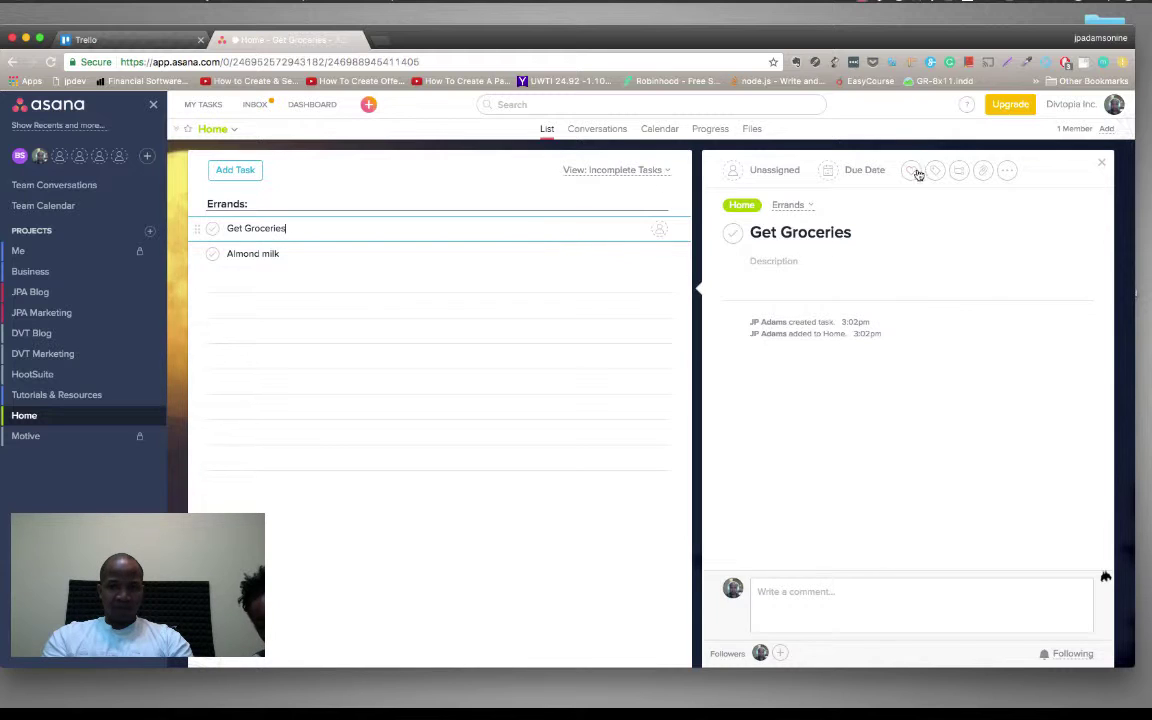
# Step: Assign the Get Groceries task to the account owner
pyautogui.click(920, 233)
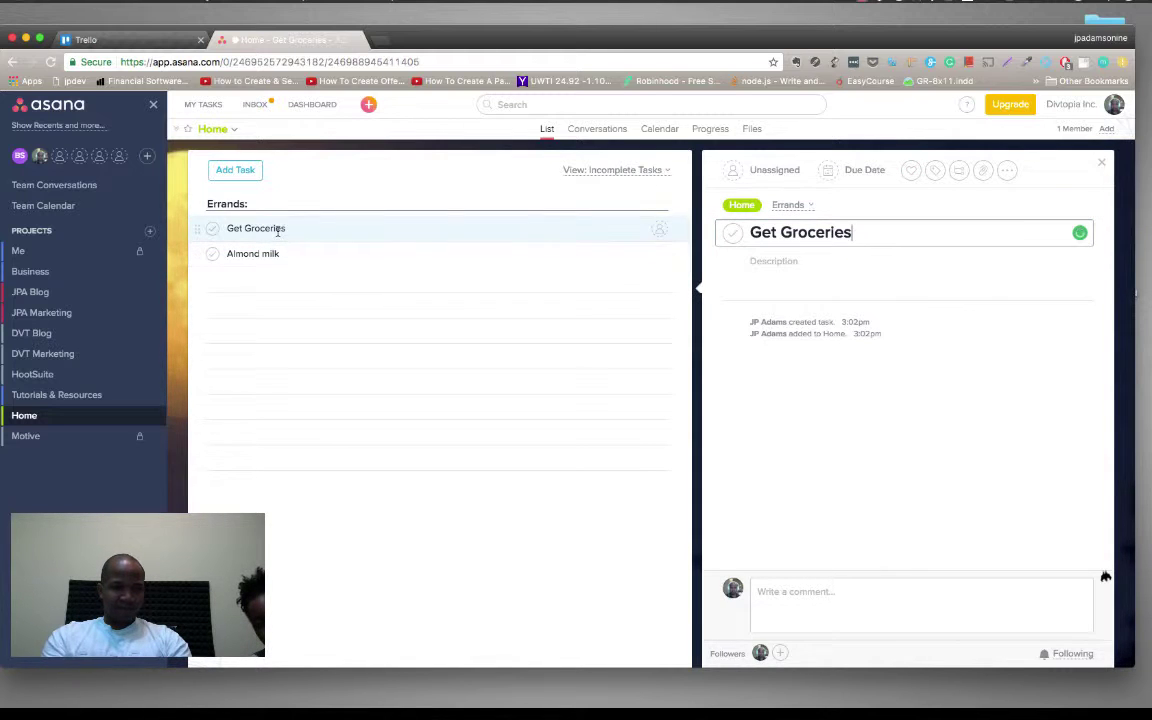
pyautogui.click(727, 172)
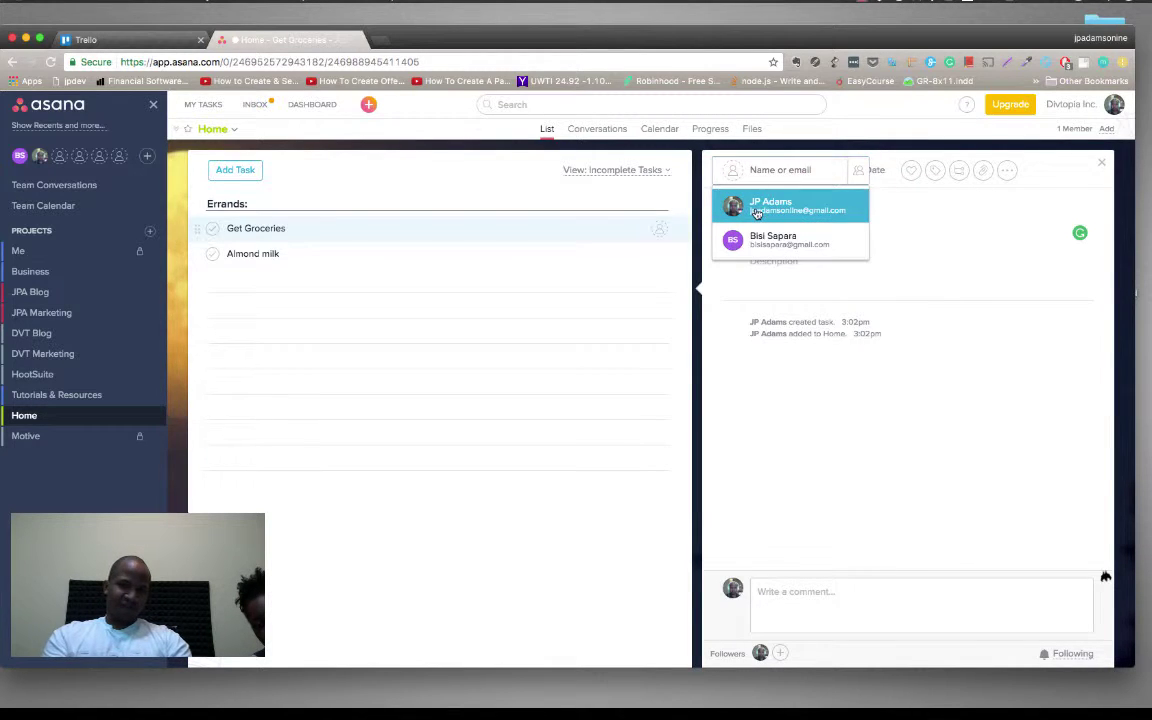
pyautogui.click(757, 210)
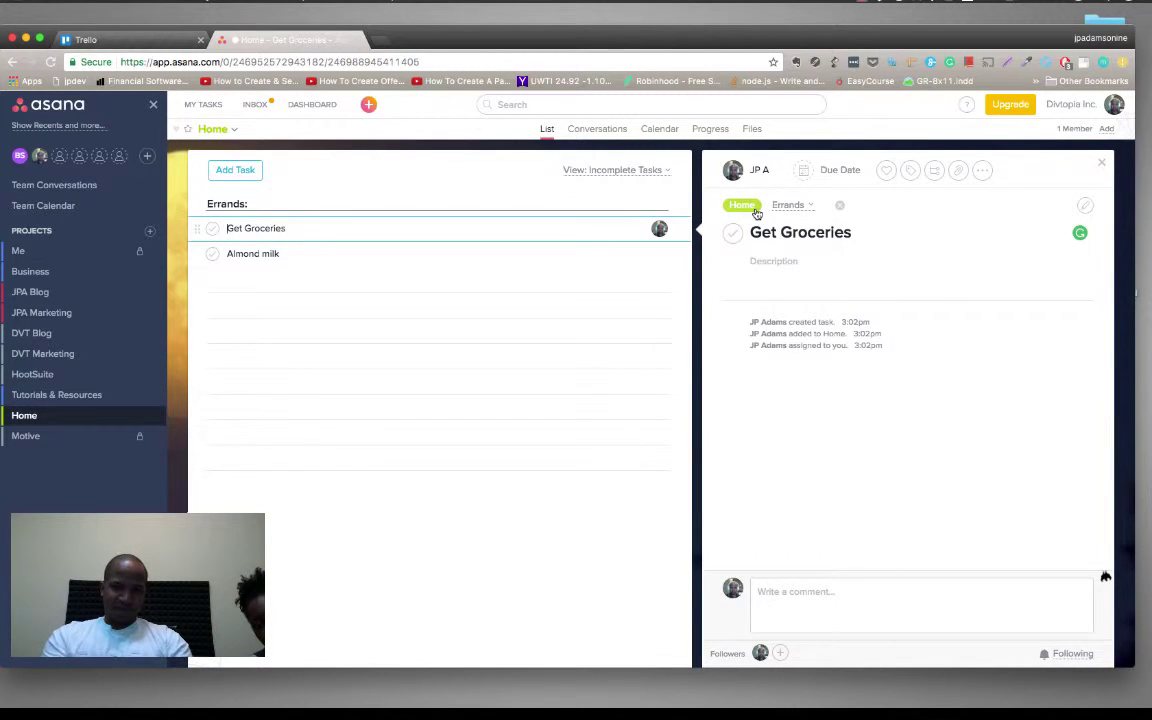
# Step: Add the subtasks "Cereal" and "Almond Milk" to the Get Groceries task
pyautogui.click(935, 172)
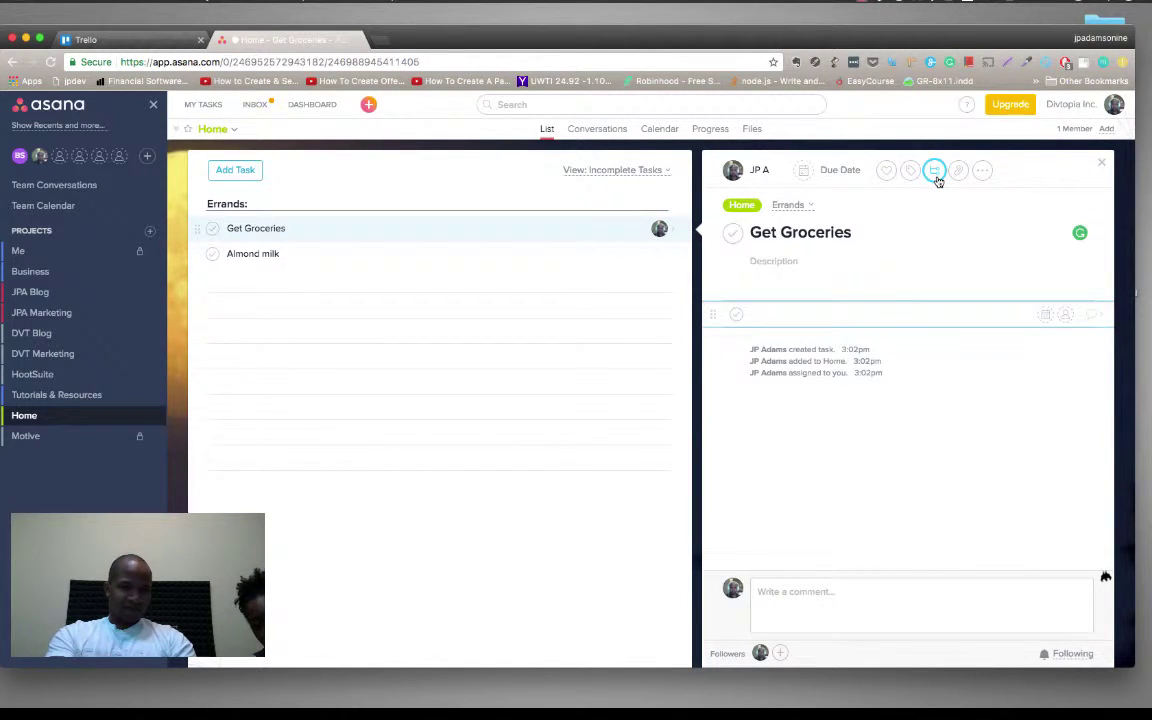
pyautogui.write('C')
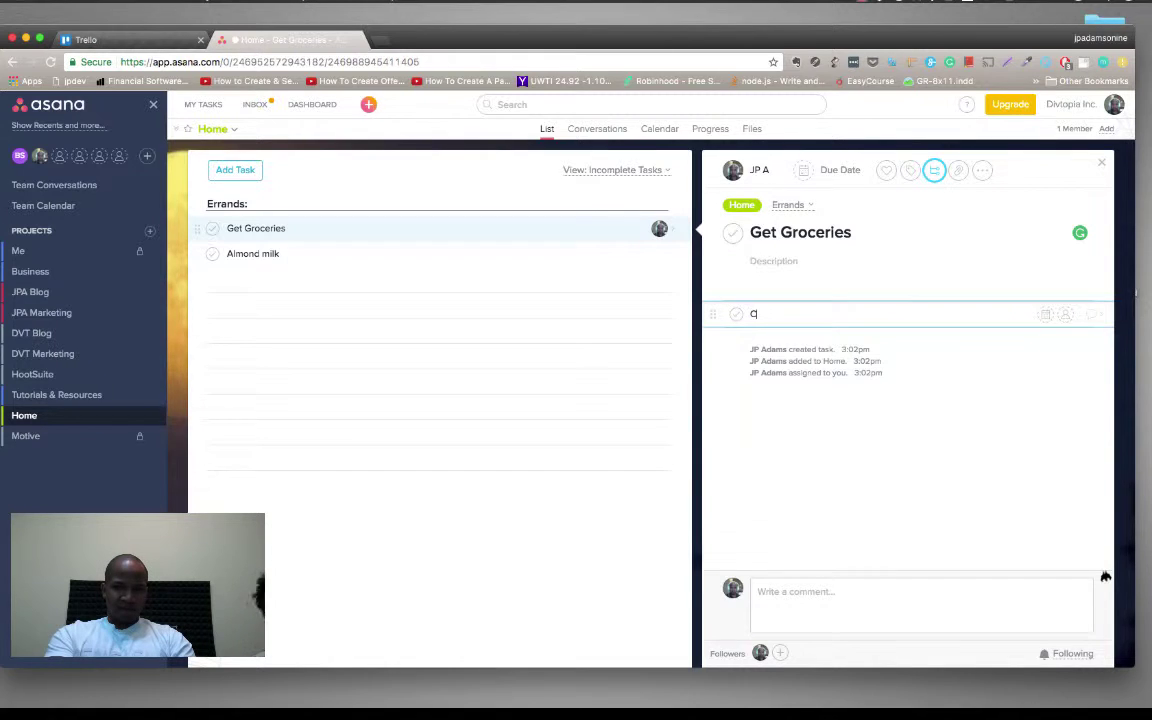
pyautogui.write('ereal')
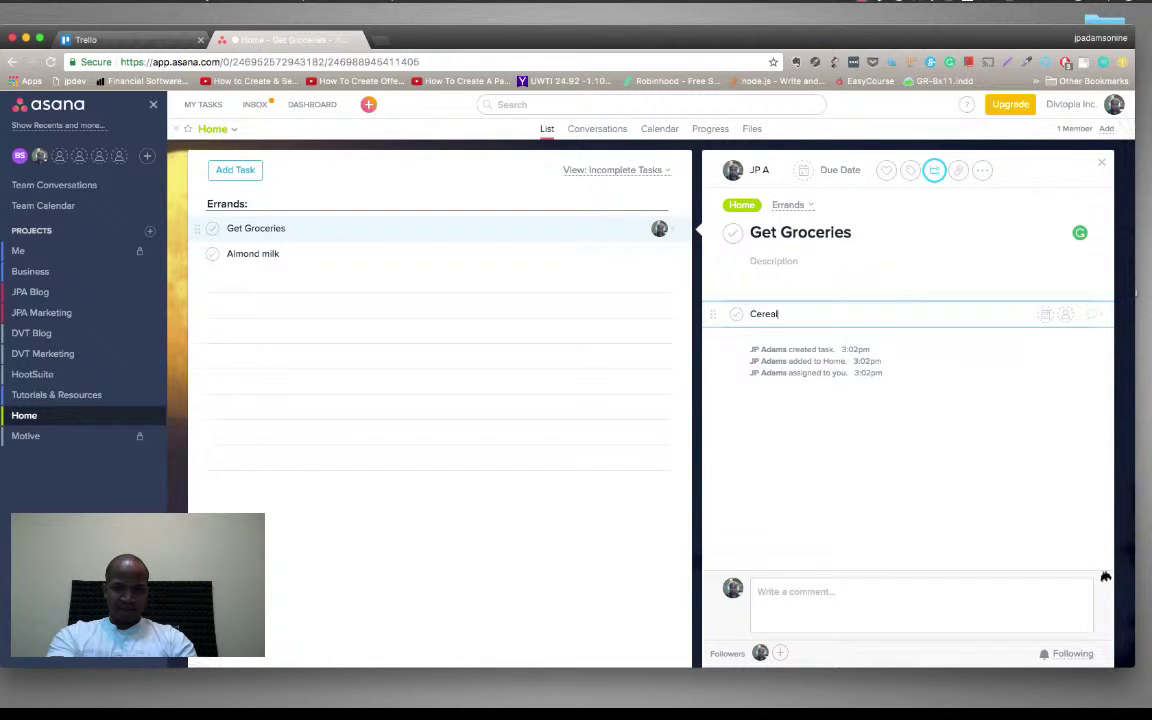
pyautogui.press('Return')
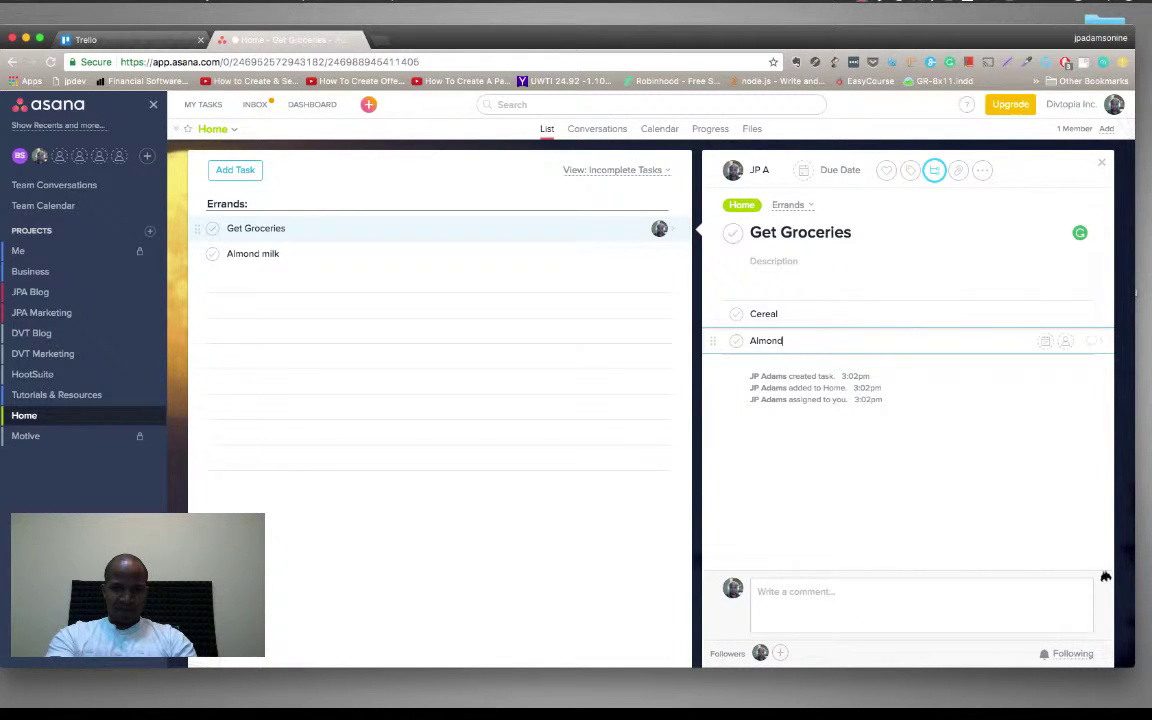
pyautogui.write('Almond Mik')
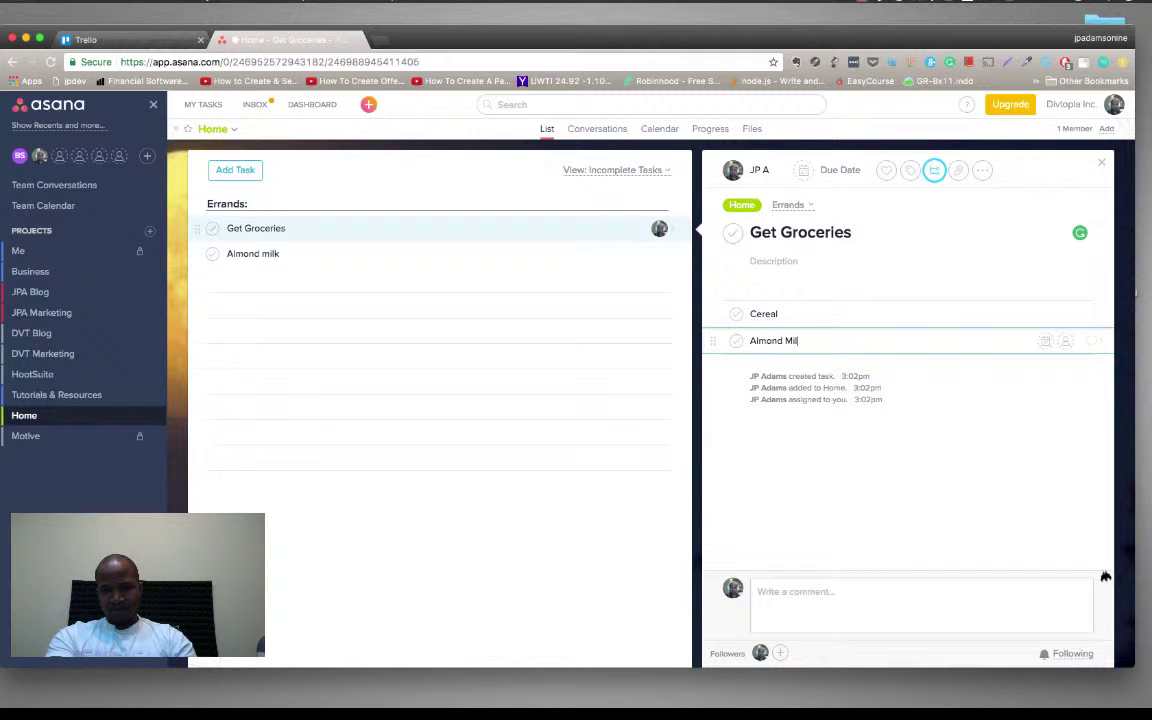
pyautogui.press('BackSpace')
pyautogui.write('lk')
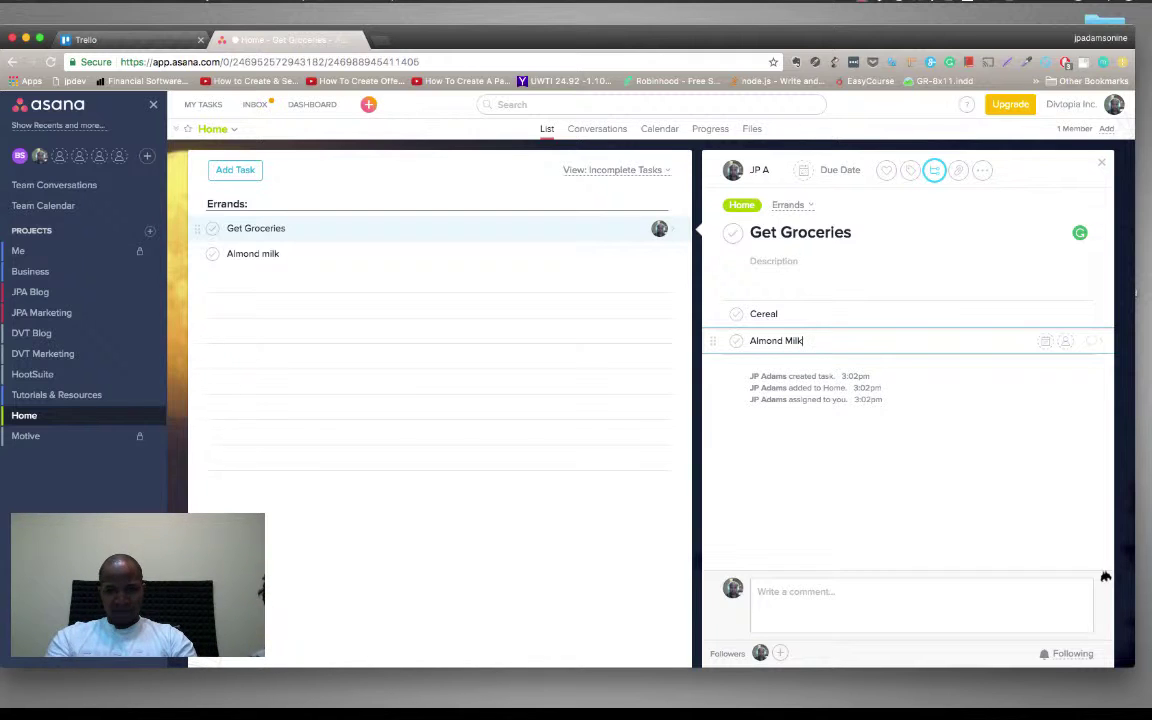
# Step: Insert an "Items:" section heading above the Cereal subtask in Get Groceries
pyautogui.press('Up')
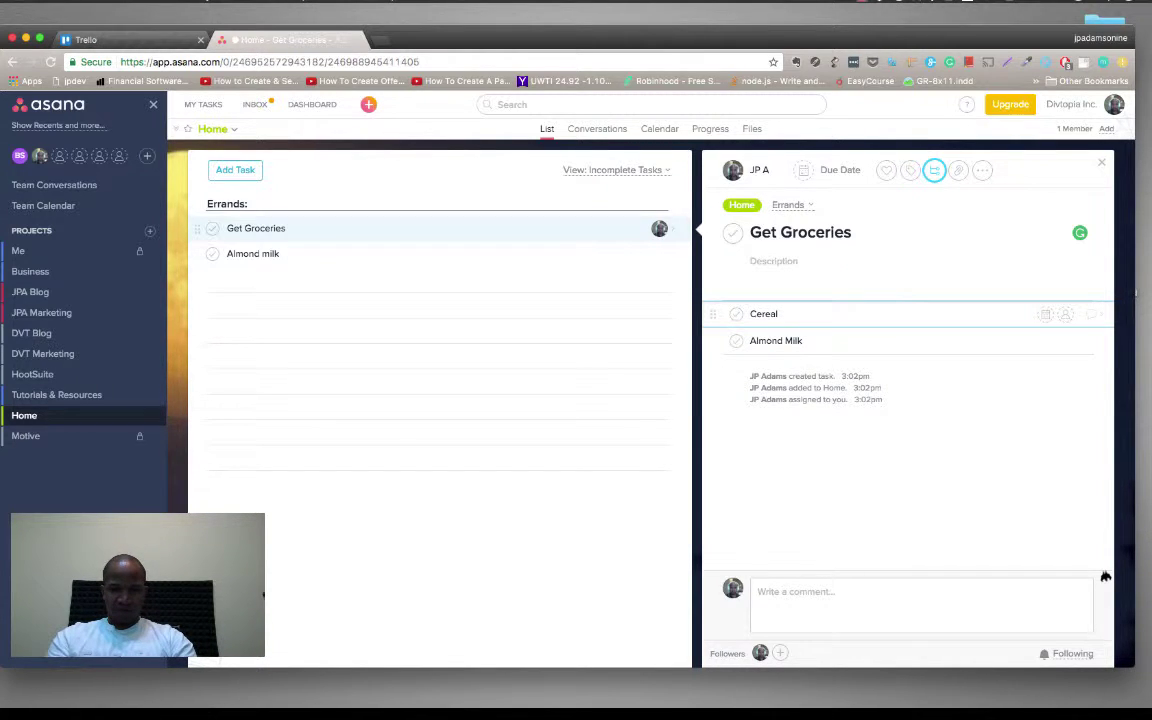
pyautogui.press('Return')
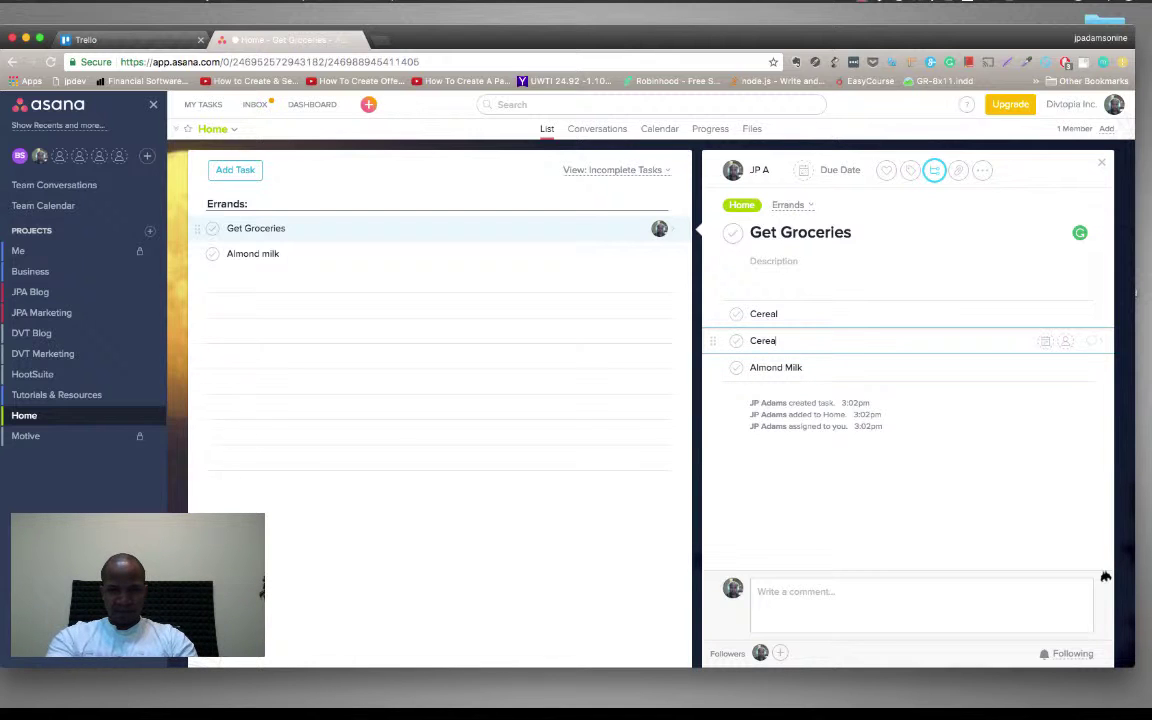
pyautogui.press('Up')
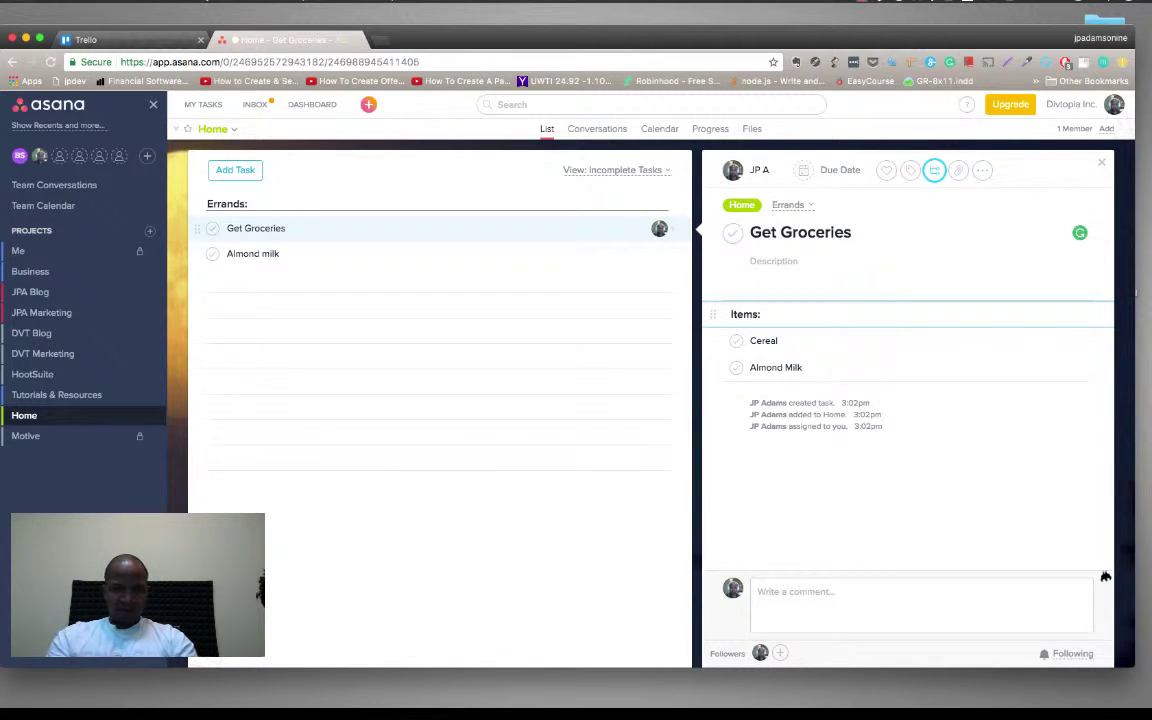
# Step: Add a "Check pantry" subtask directly under the Items heading, above Cereal
pyautogui.press('Return')
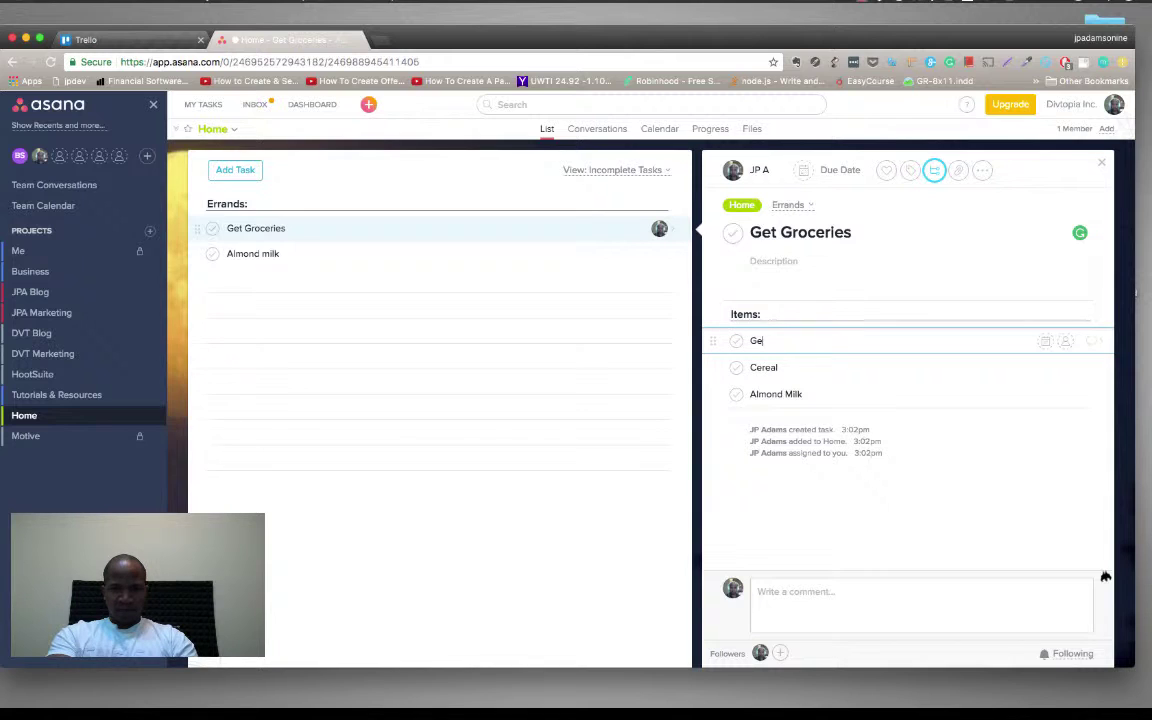
pyautogui.press('BackSpace')
pyautogui.press('BackSpace')
pyautogui.press('BackSpace')
pyautogui.press('Return')
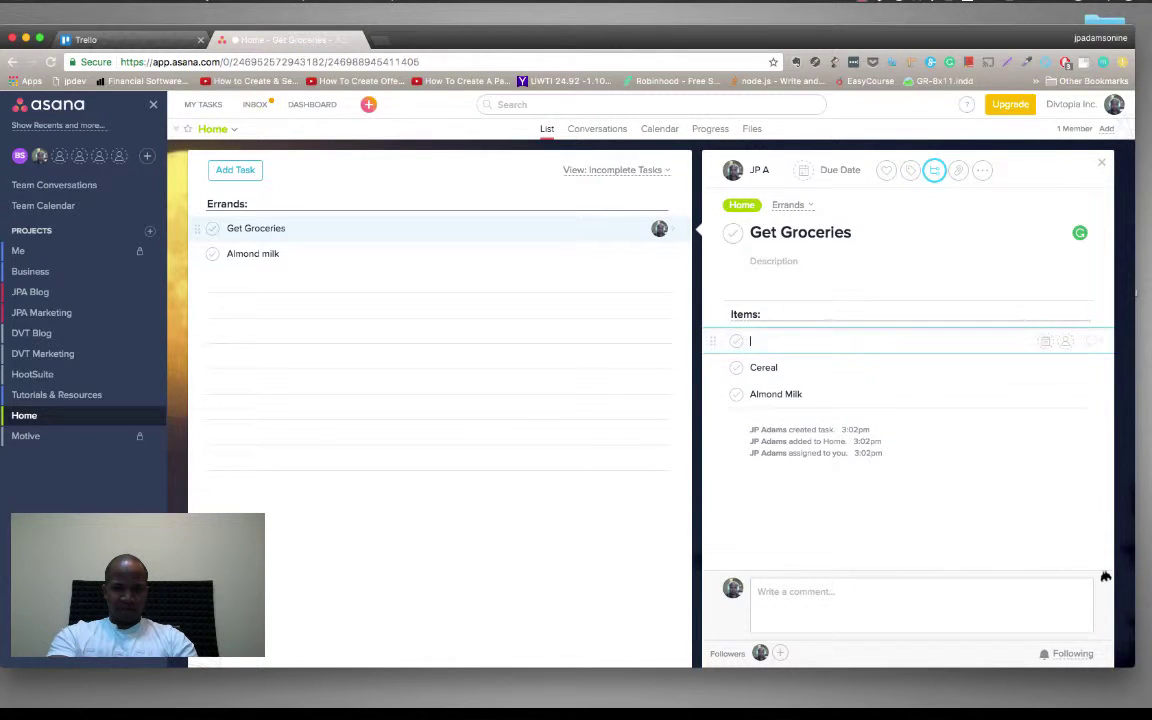
pyautogui.write('Check ')
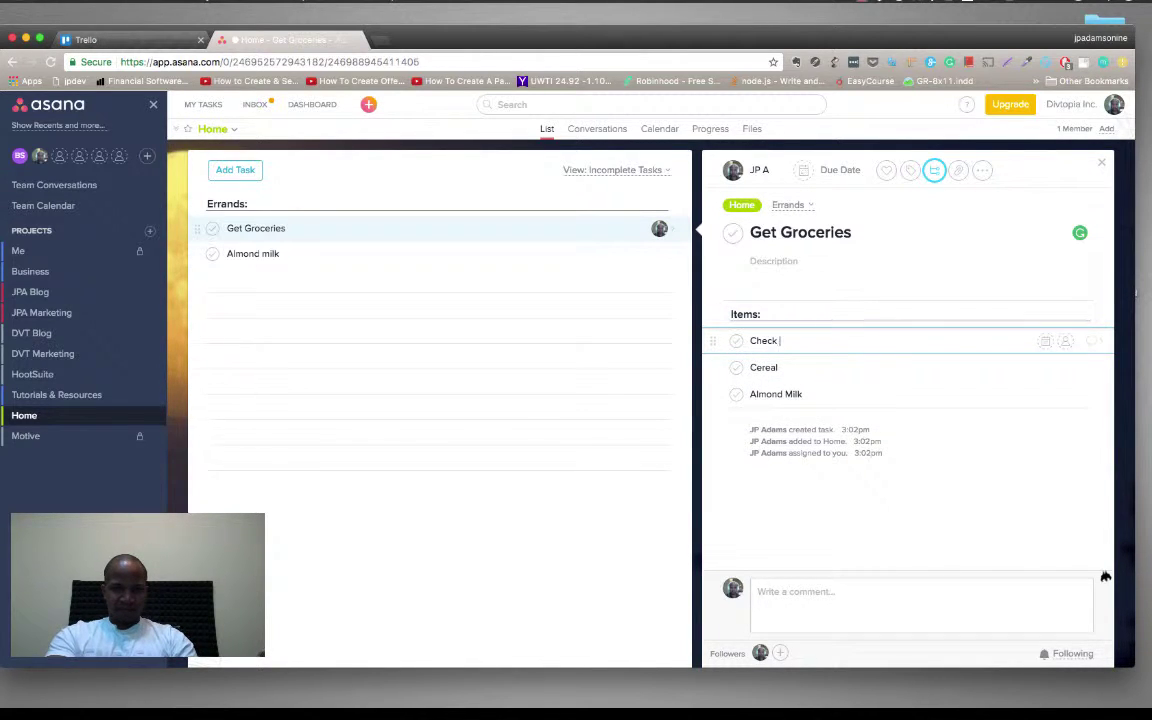
pyautogui.write('pantry')
pyautogui.press('Return')
# Step: Add a subtask named "Make adjust the shopping list" between Check pantry and Cereal
pyautogui.write('Make shopping')
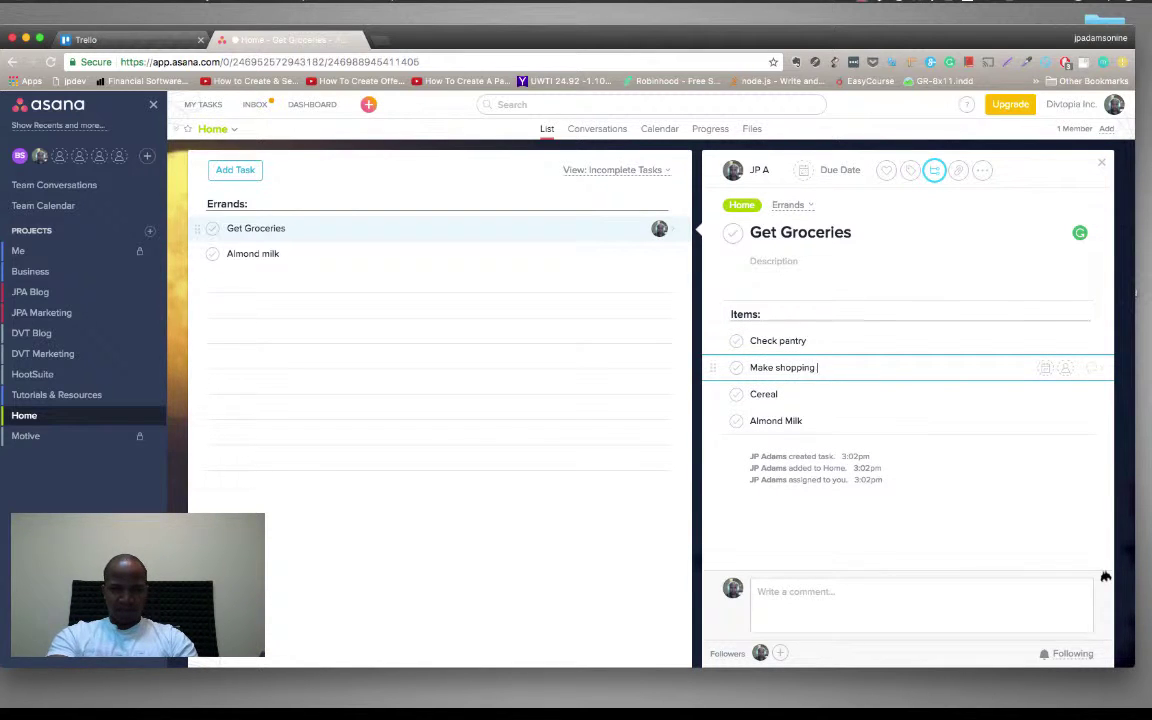
pyautogui.press('BackSpace')
pyautogui.press('BackSpace')
pyautogui.press('BackSpace')
pyautogui.press('BackSpace')
pyautogui.press('BackSpace')
pyautogui.press('BackSpace')
pyautogui.press('BackSpace')
pyautogui.press('BackSpace')
pyautogui.press('BackSpace')
pyautogui.press('BackSpace')
pyautogui.press('BackSpace')
pyautogui.press('BackSpace')
pyautogui.write('adjust the shopping list')
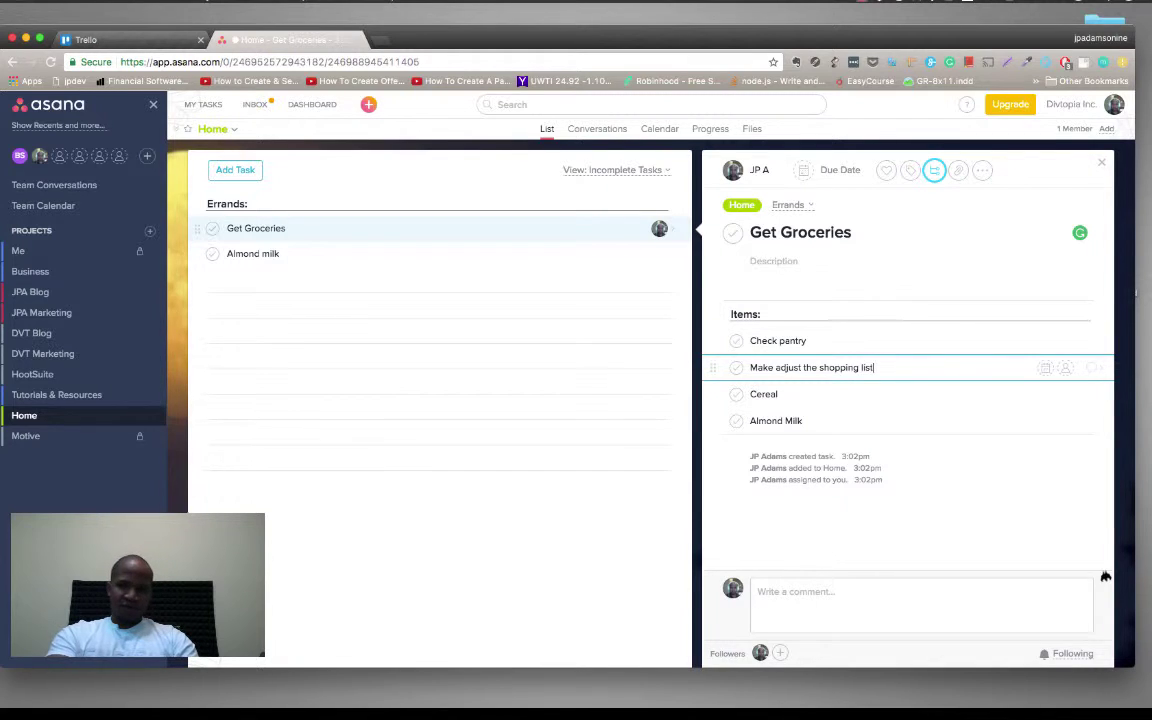
pyautogui.press('Return')
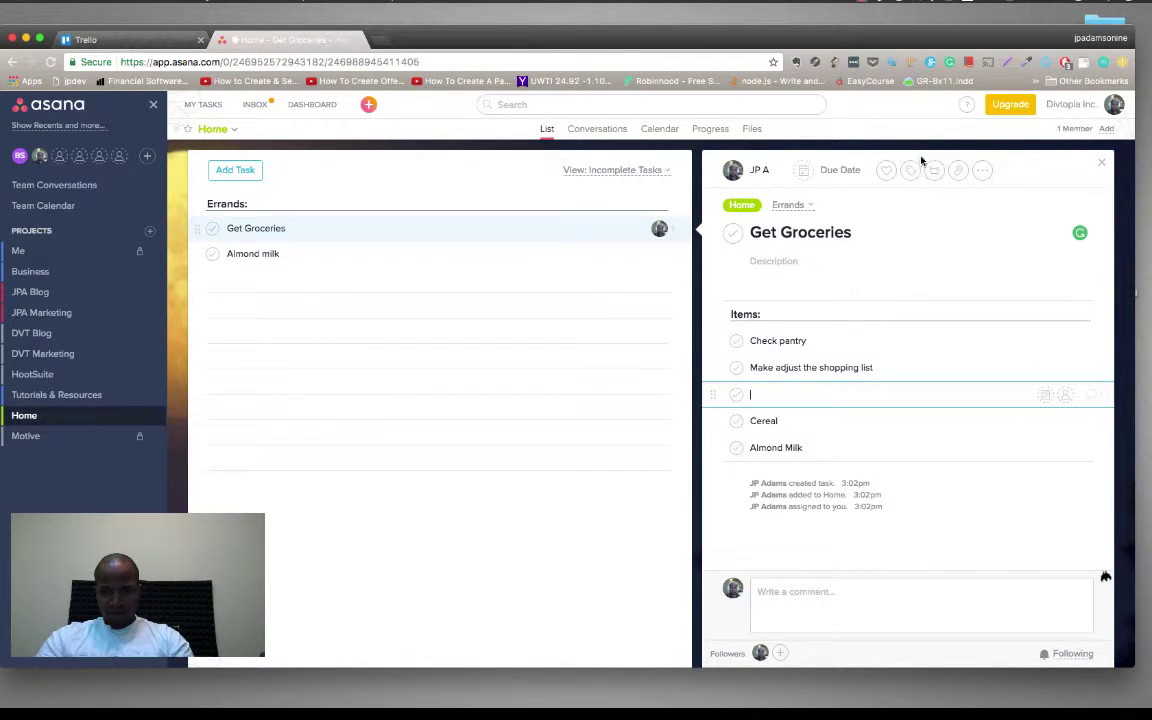
pyautogui.press('BackSpace')
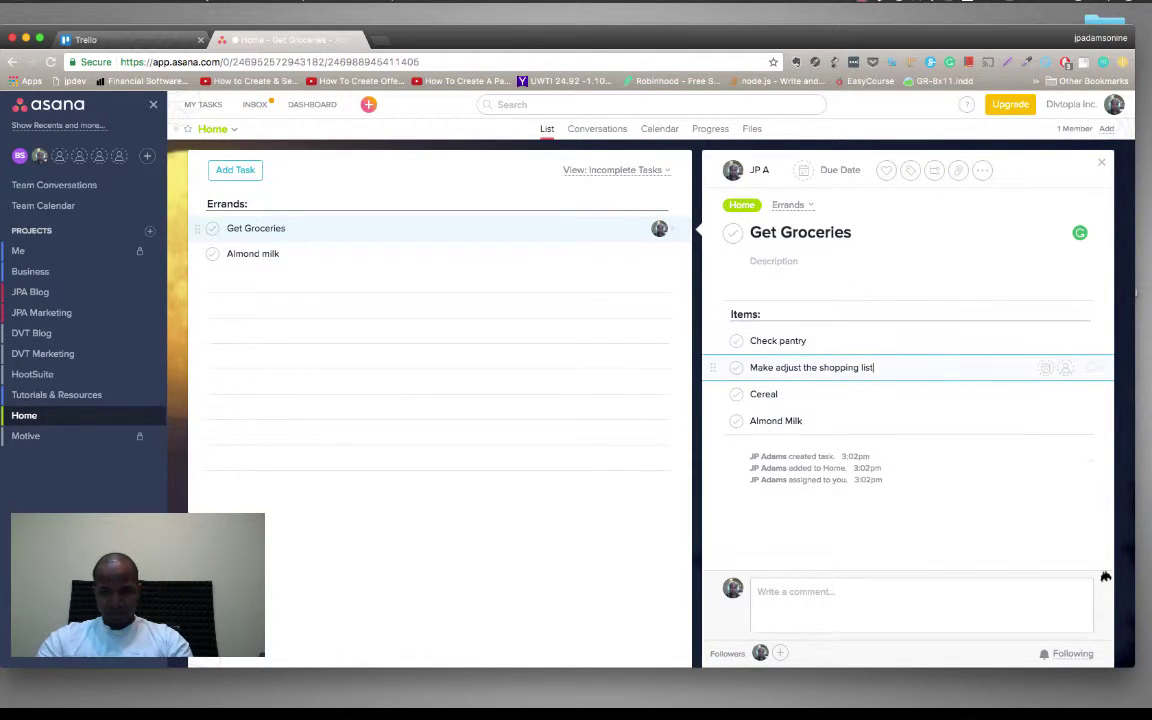
# Step: Move the shopping list adjustment and Check pantry subtasks above the Items heading, with Check pantry first
pyautogui.moveTo(762, 367); pyautogui.dragTo(746, 303)
pyautogui.click(779, 368)
pyautogui.moveTo(707, 367); pyautogui.dragTo(704, 313)
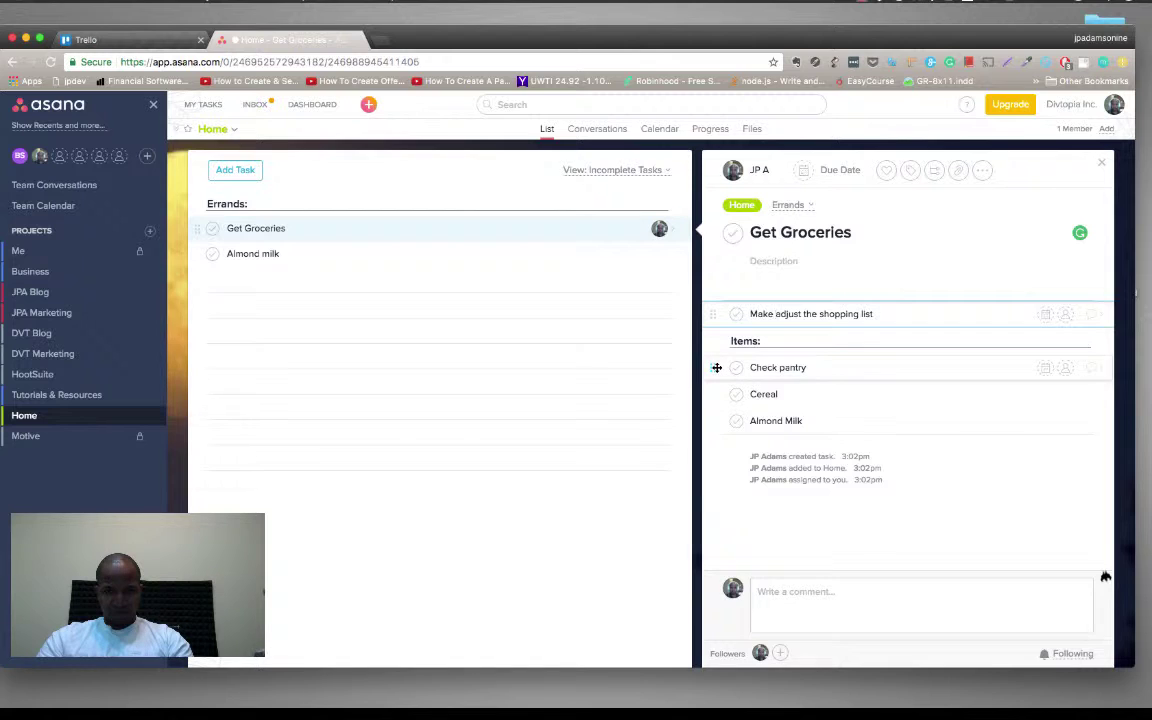
pyautogui.moveTo(716, 367); pyautogui.dragTo(722, 308)
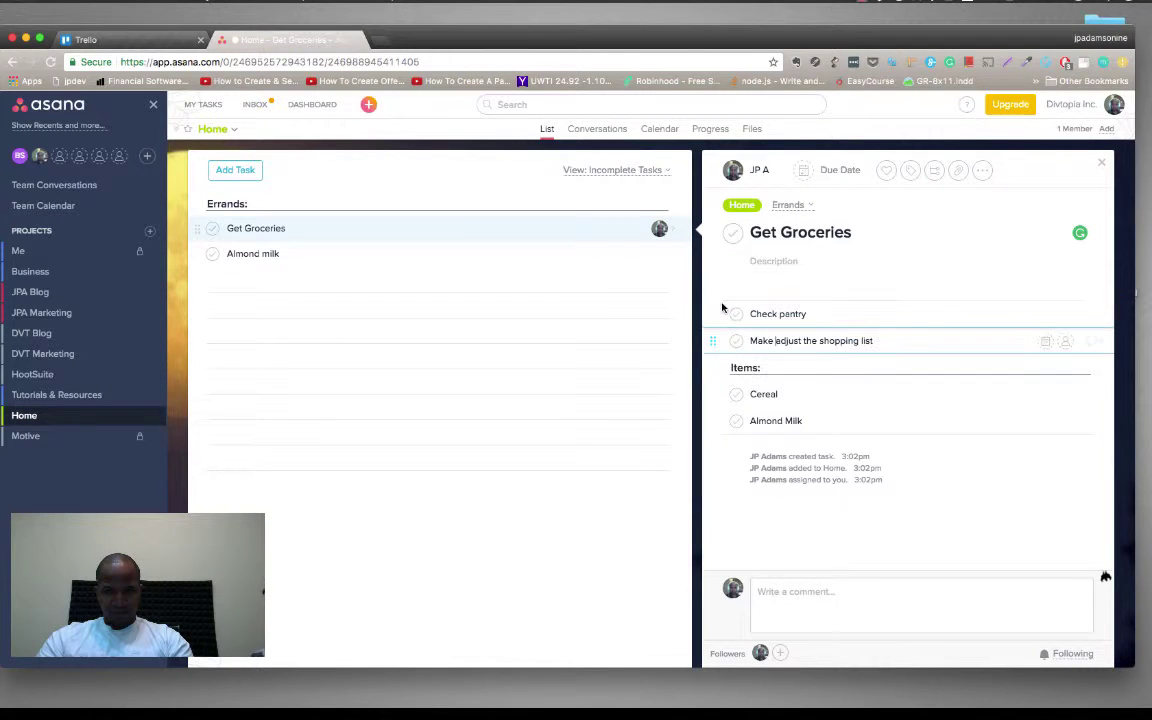
pyautogui.click(815, 367)
pyautogui.click(830, 413)
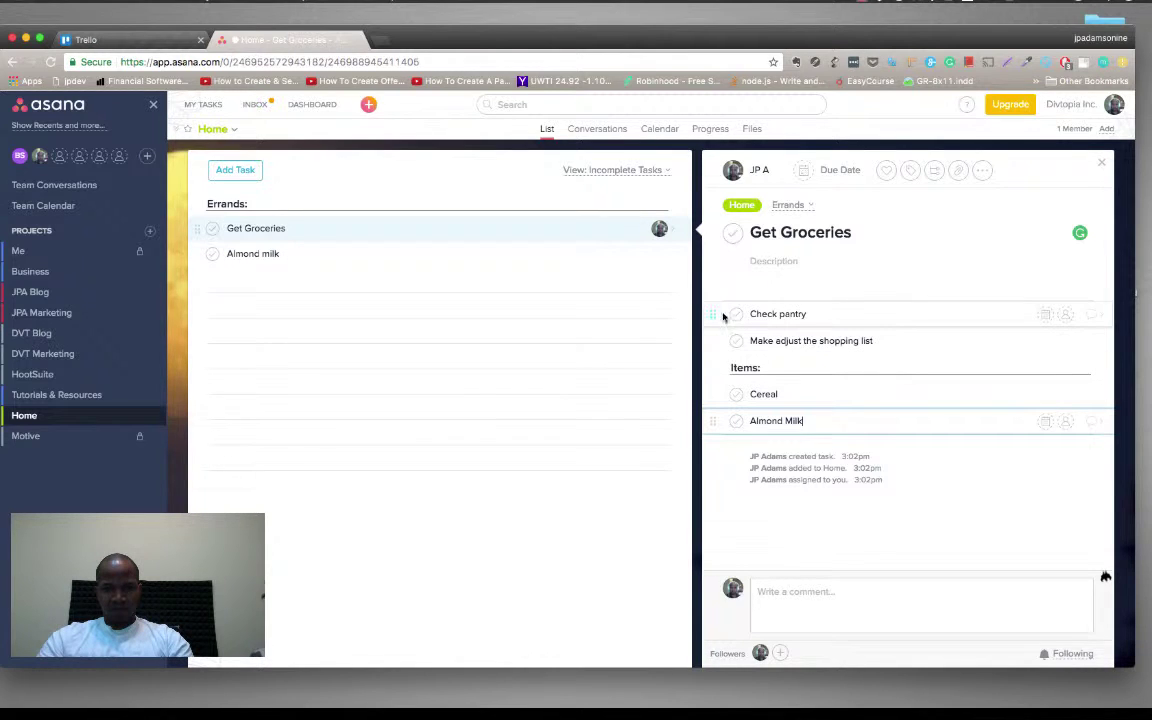
# Step: Add a "Before going:" section heading and place it above the Check pantry subtask
pyautogui.click(773, 313)
pyautogui.press('Return')
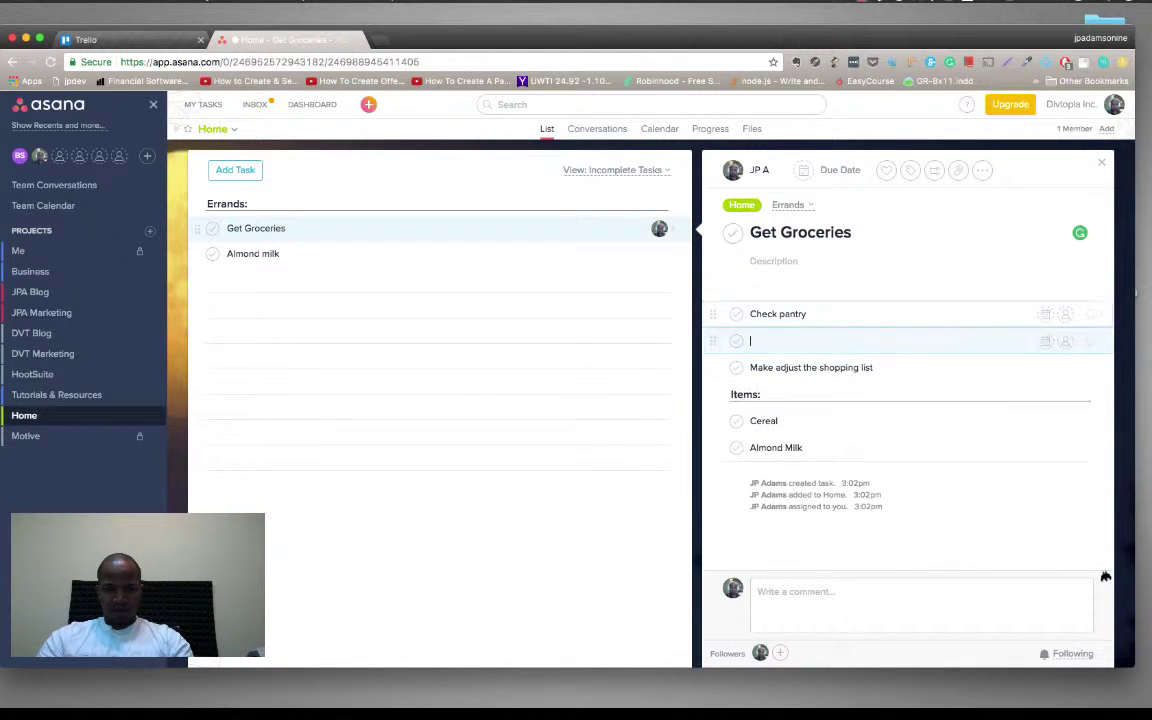
pyautogui.write('Before')
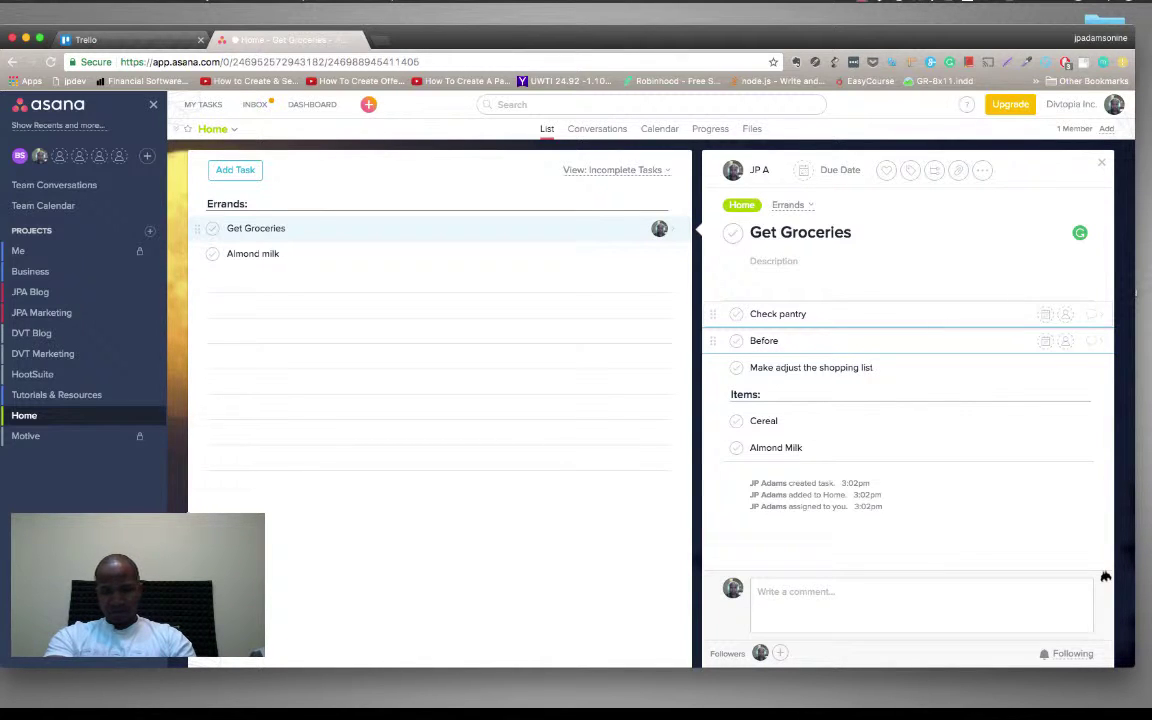
pyautogui.write(' going:')
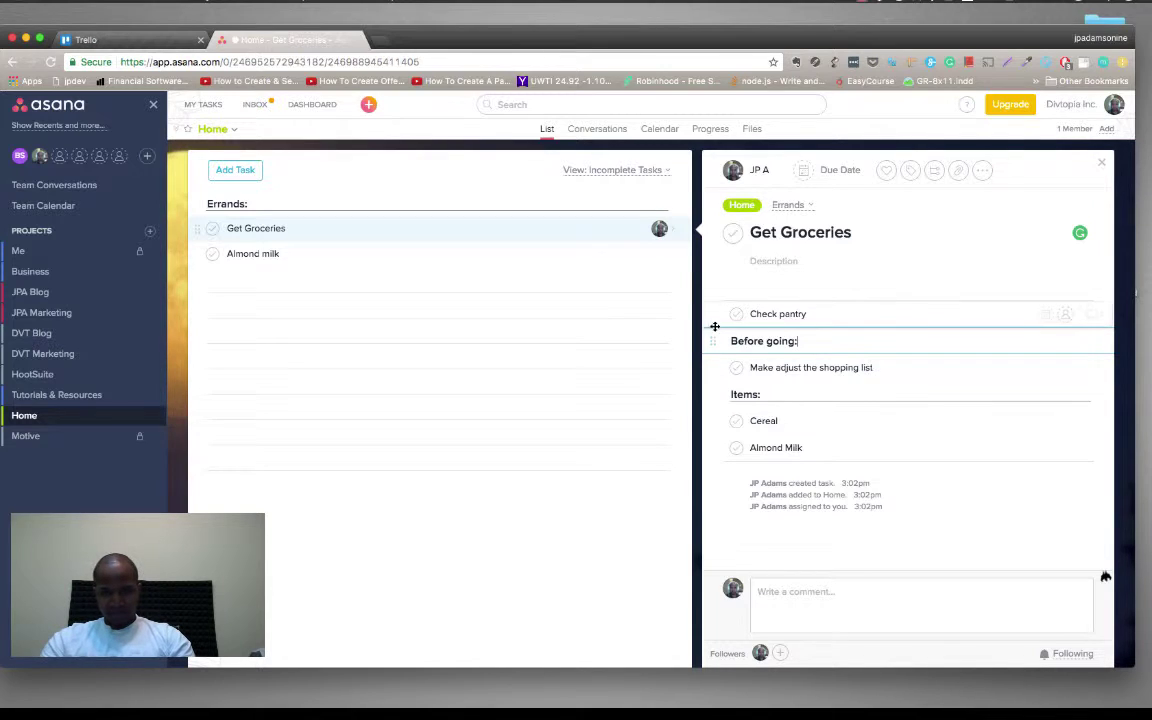
pyautogui.moveTo(711, 314); pyautogui.dragTo(712, 350)
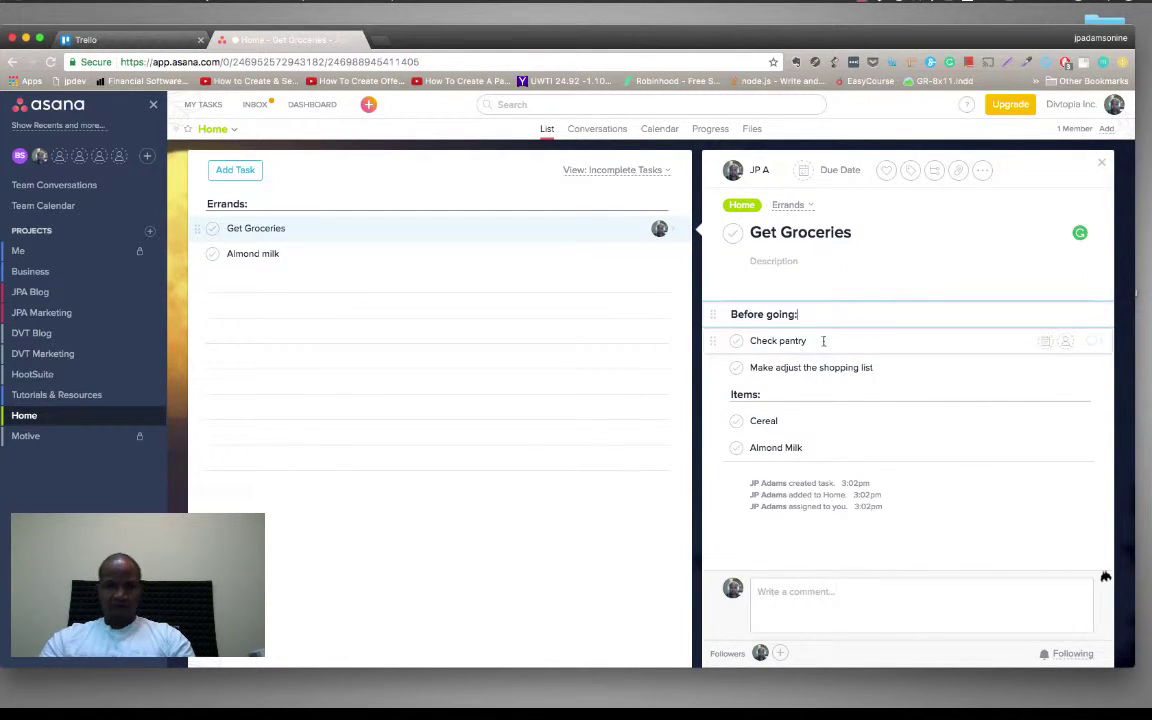
# Step: Rename the "Items:" heading in the Get Groceries subtasks to "Shopping list:"
pyautogui.doubleClick(747, 393)
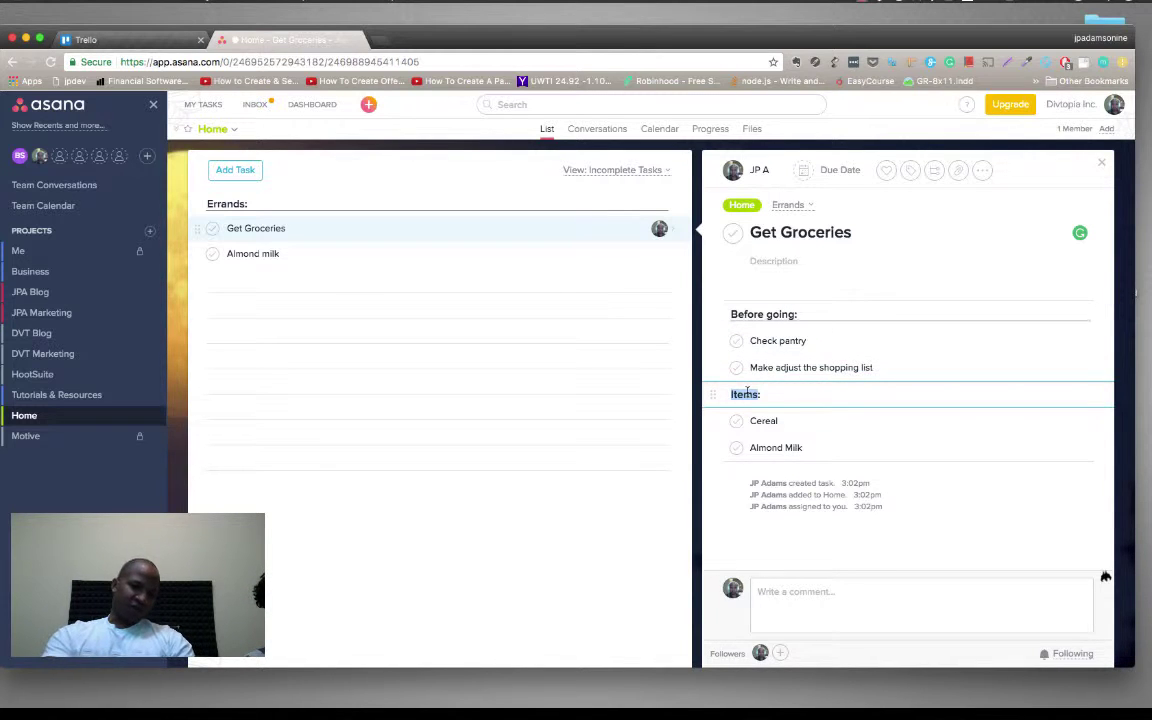
pyautogui.write('Shopp')
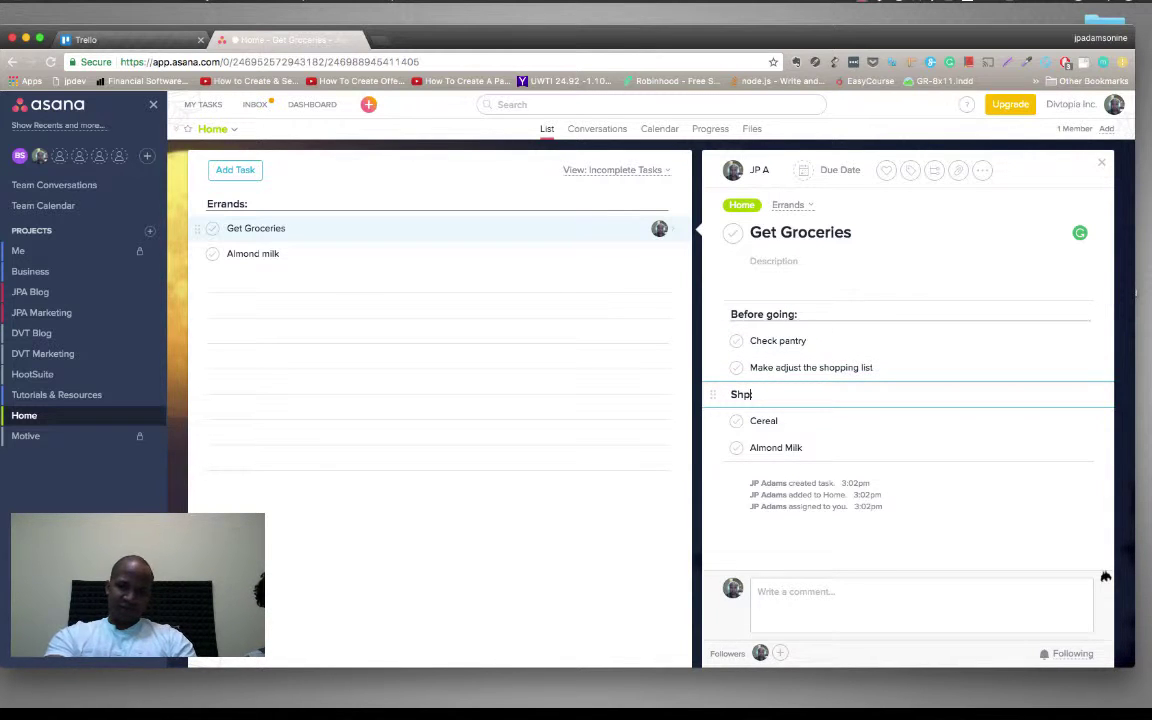
pyautogui.write('ing list')
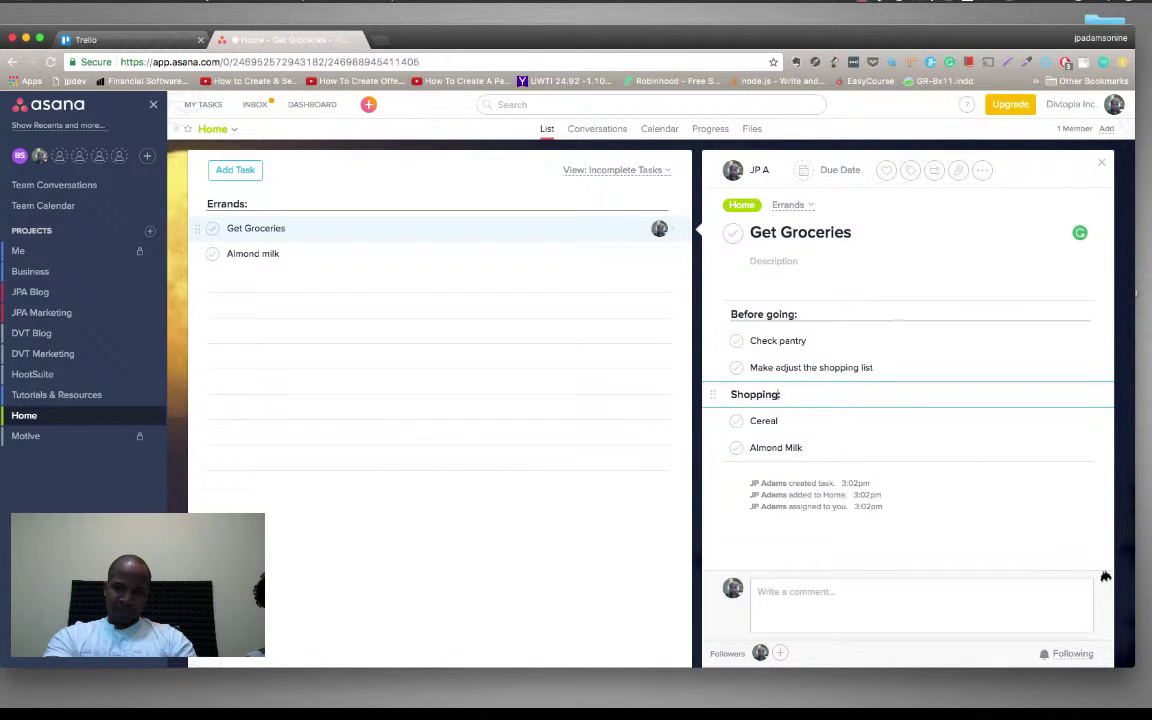
pyautogui.write(':')
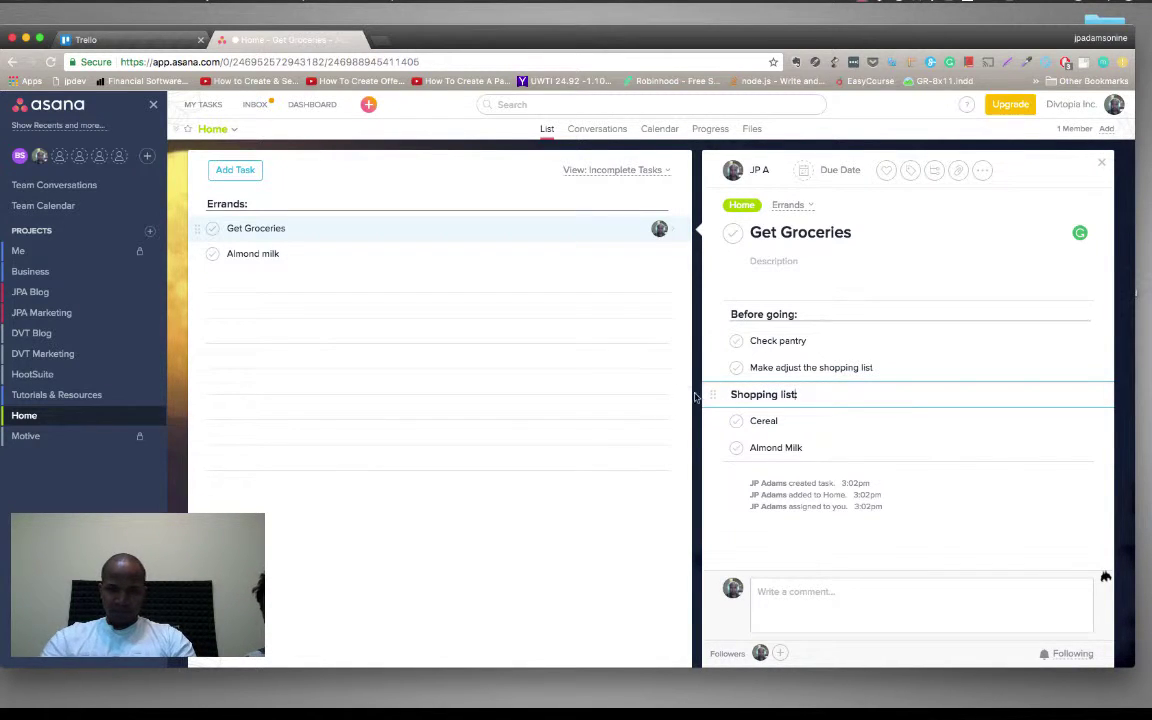
# Step: Set the Get Groceries task's due date to January 15, 2017
pyautogui.click(889, 270)
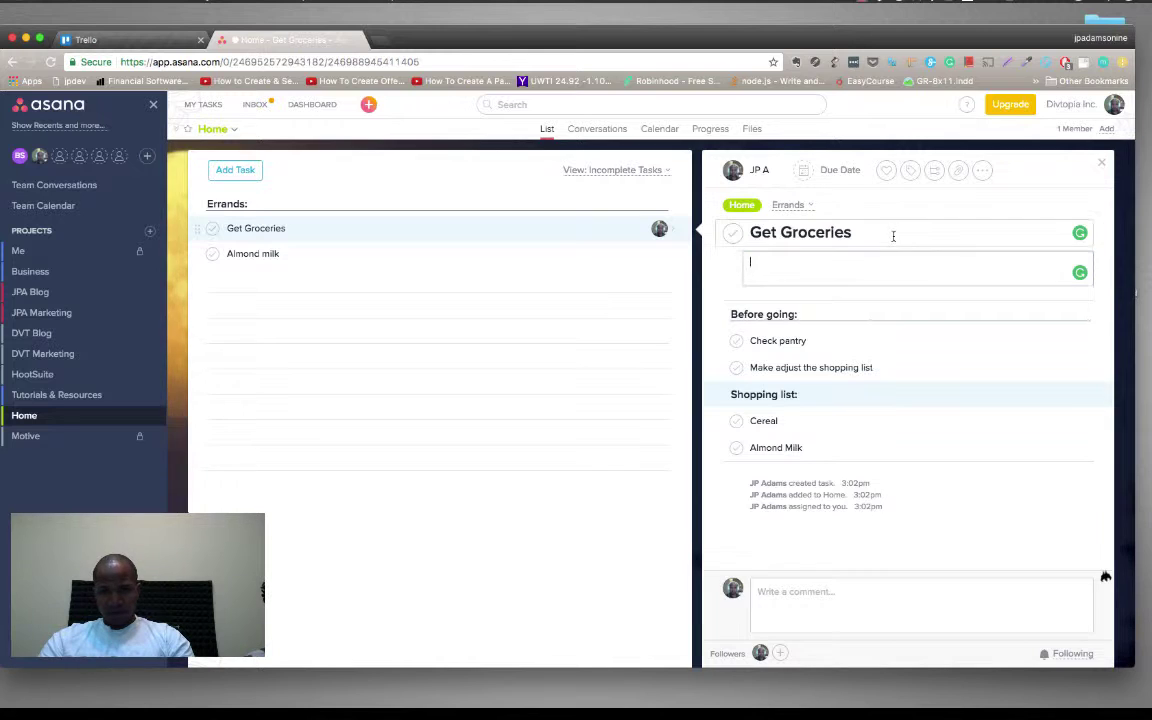
pyautogui.click(892, 237)
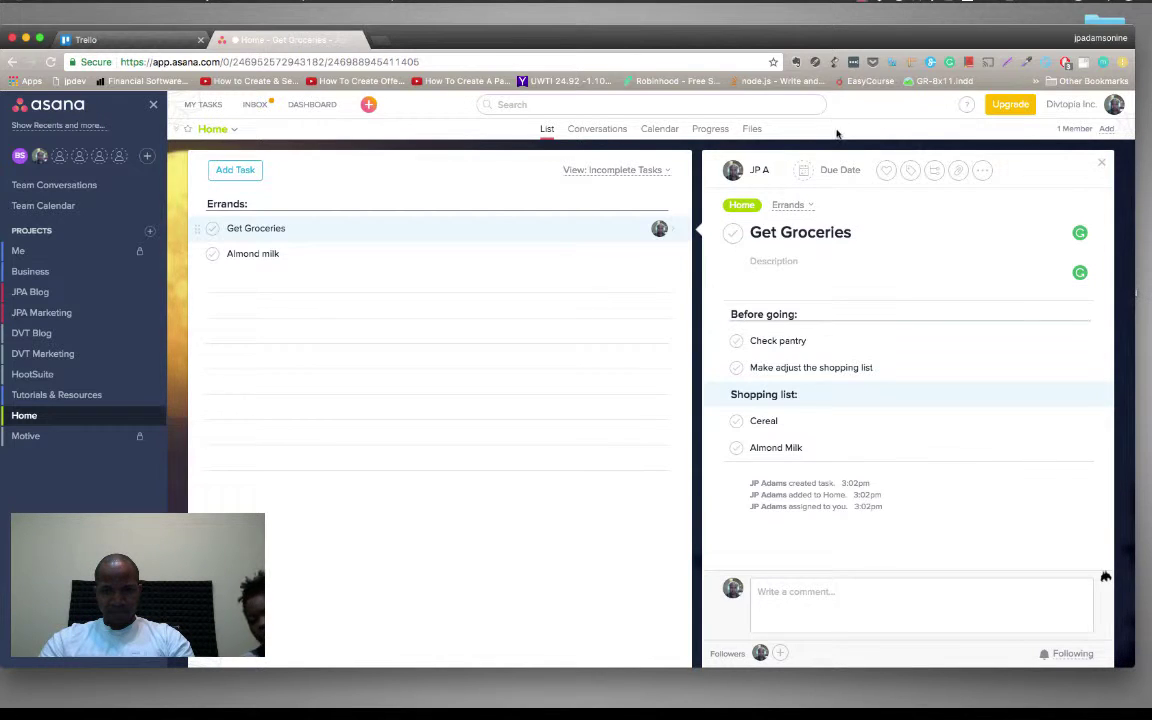
pyautogui.click(805, 171)
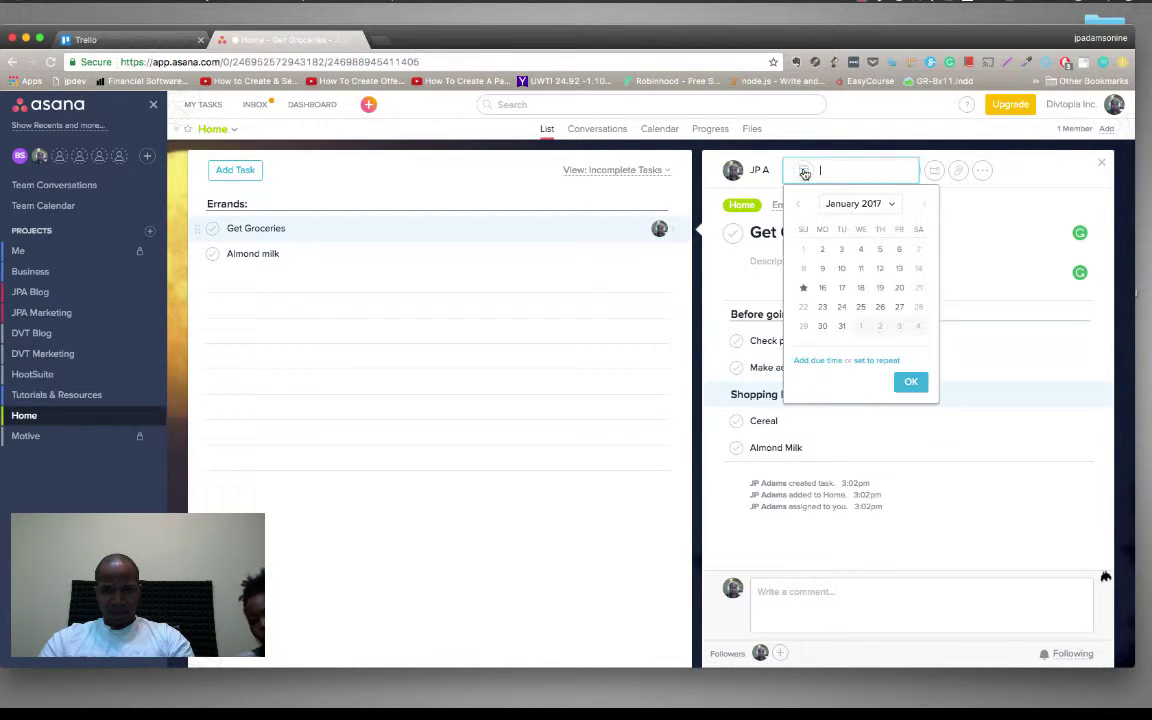
pyautogui.click(804, 287)
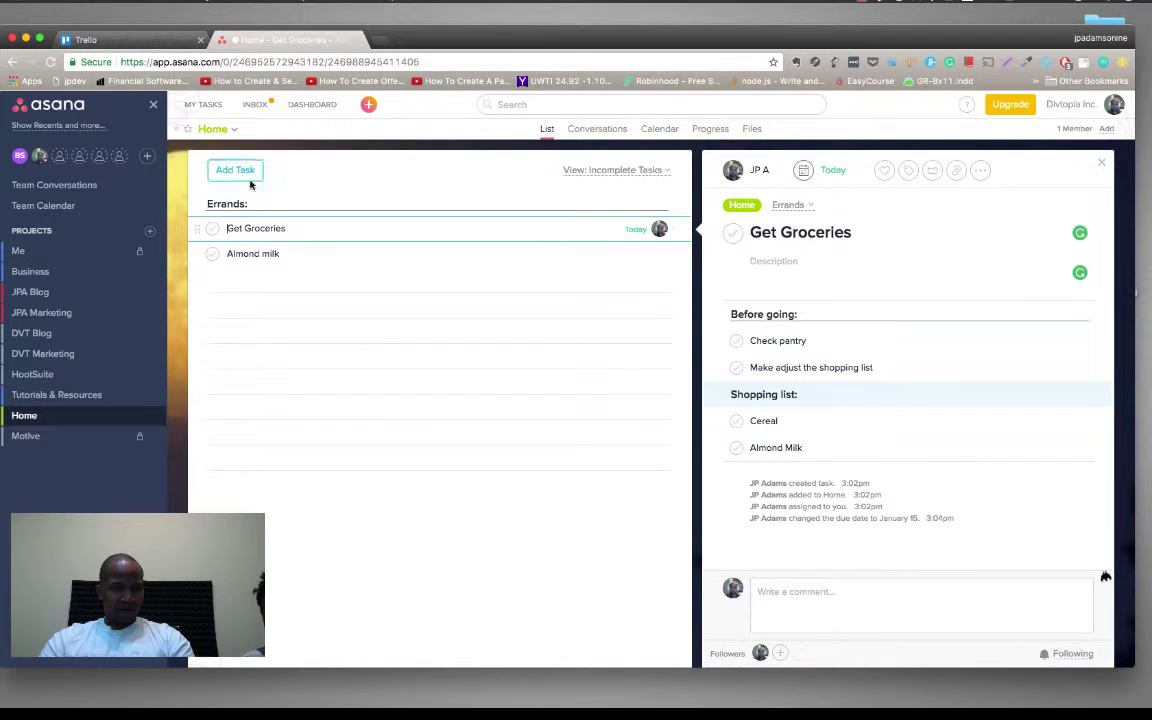
# Step: Open Get Groceries from the My Tasks list and reassign it to the other team member
pyautogui.click(203, 105)
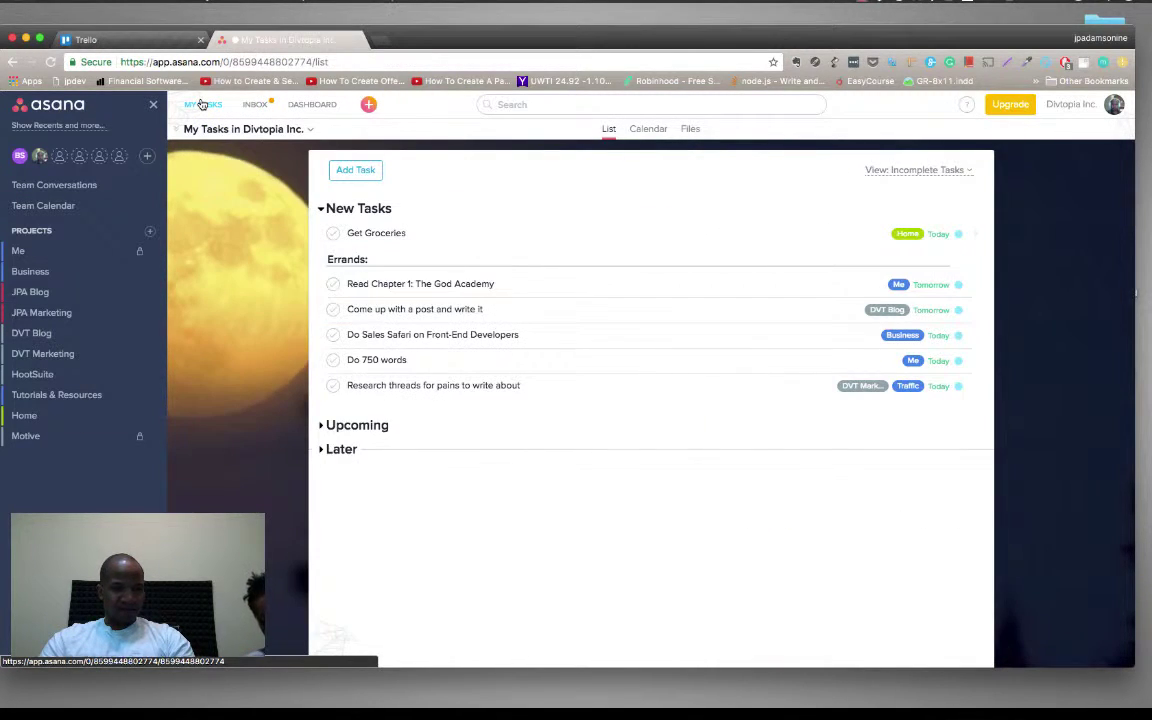
pyautogui.click(387, 238)
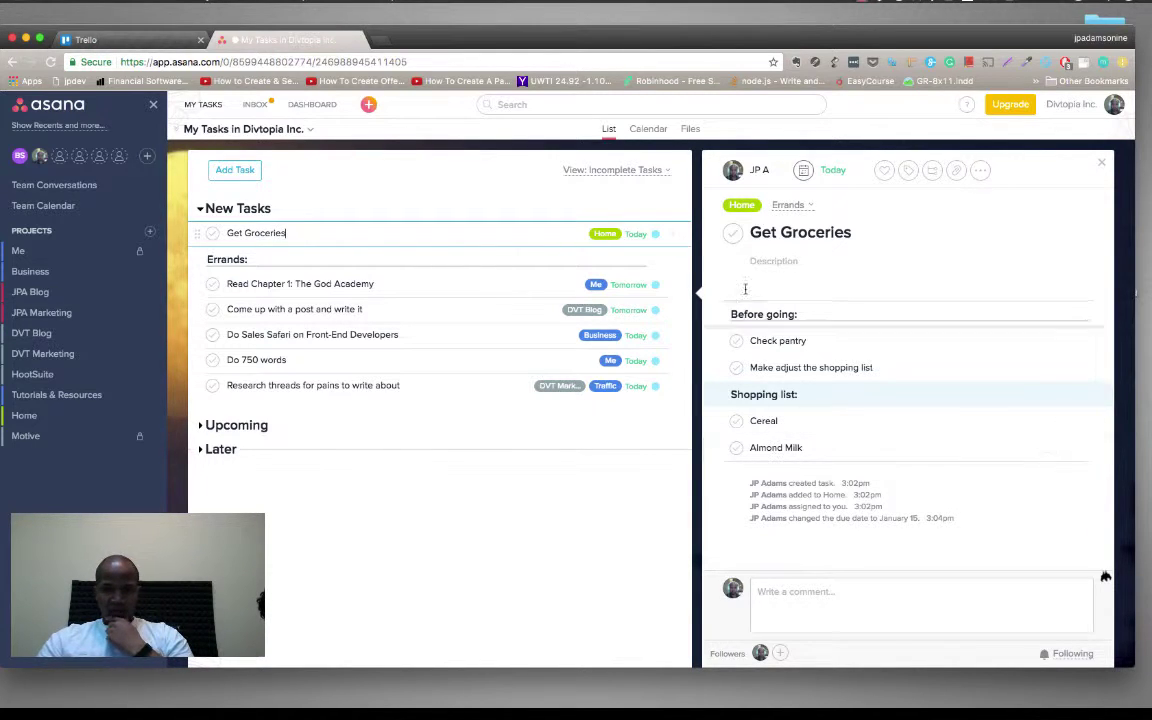
pyautogui.click(752, 170)
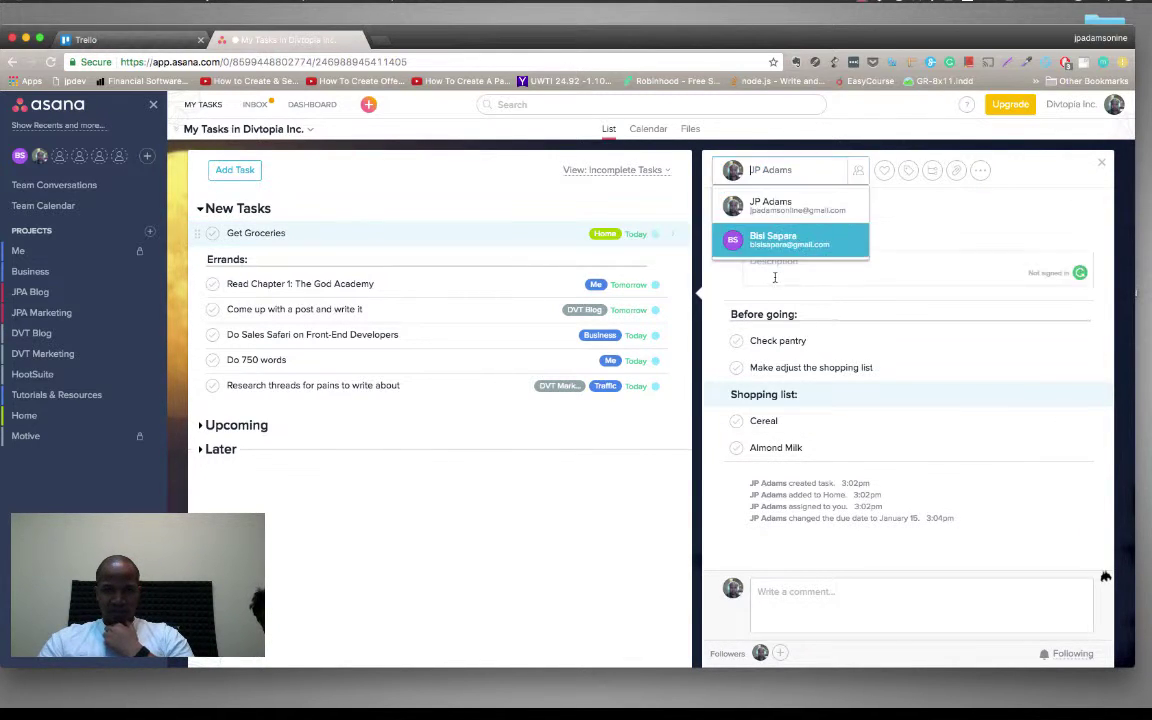
pyautogui.click(779, 245)
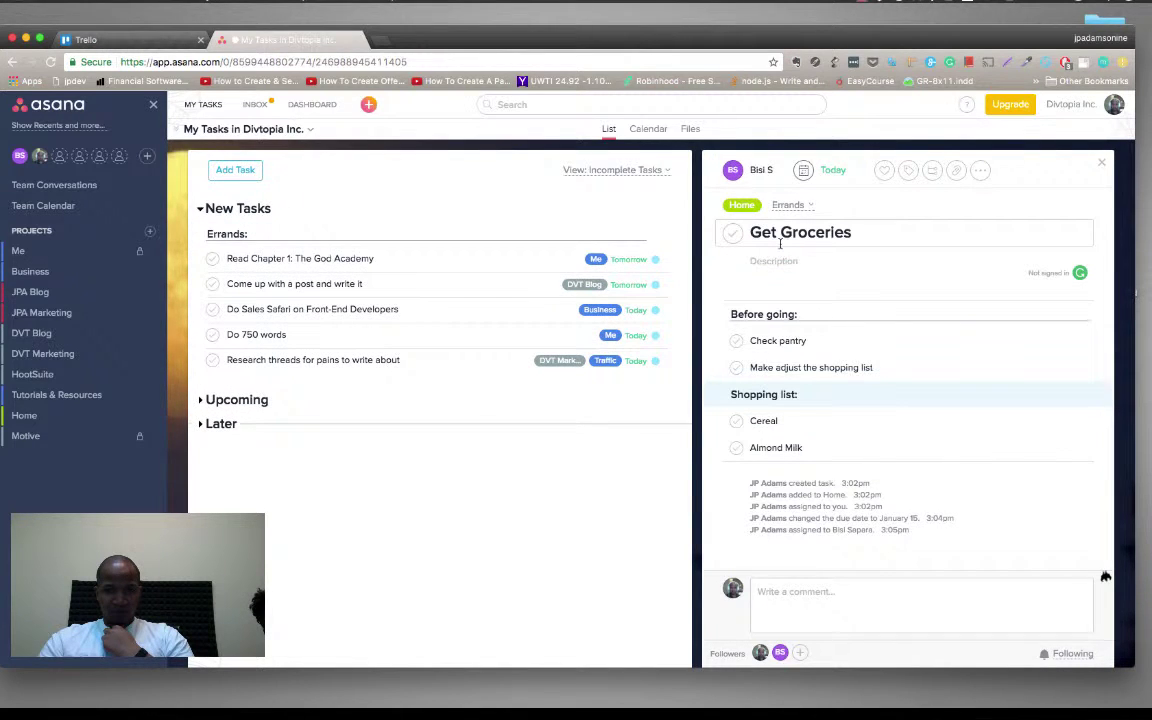
# Step: View the other team member's task list from My Tasks, and return to your own task list
pyautogui.click(209, 114)
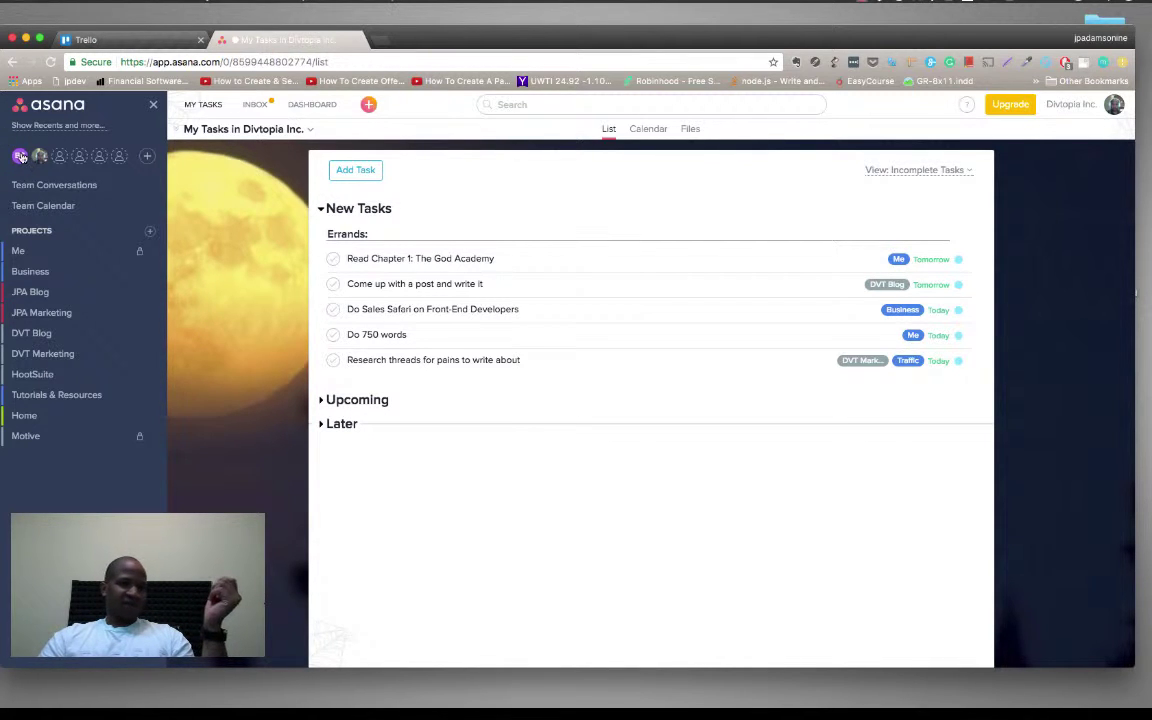
pyautogui.moveTo(20, 158)
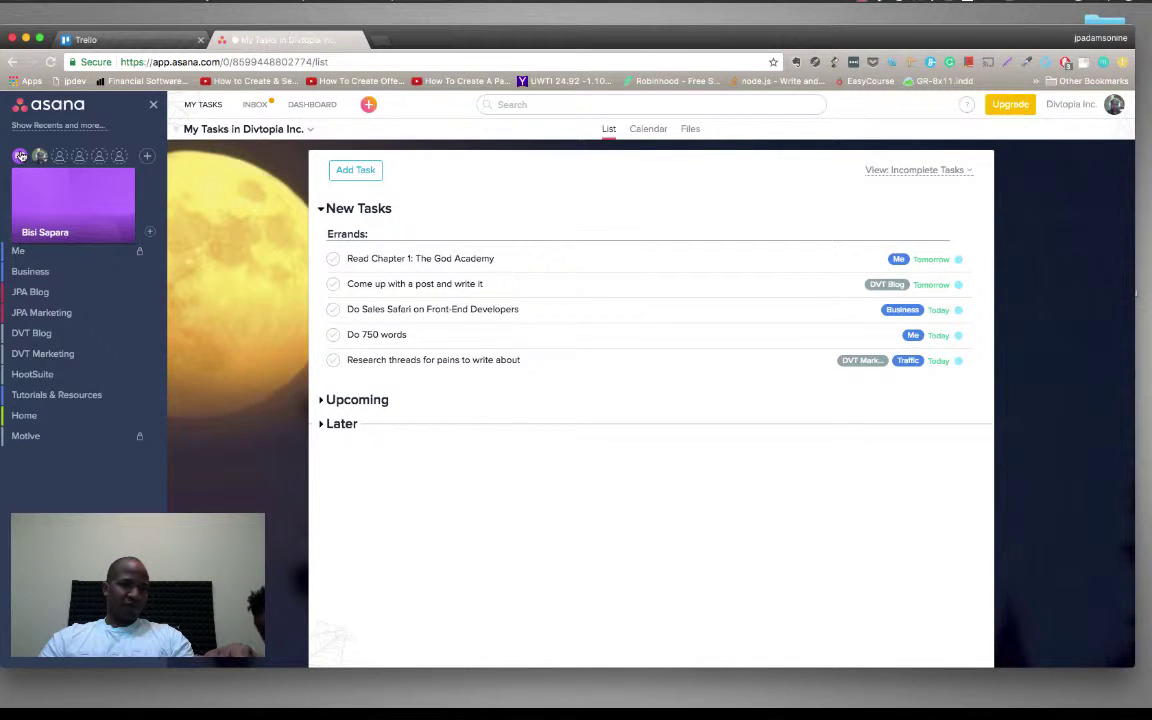
pyautogui.click(20, 157)
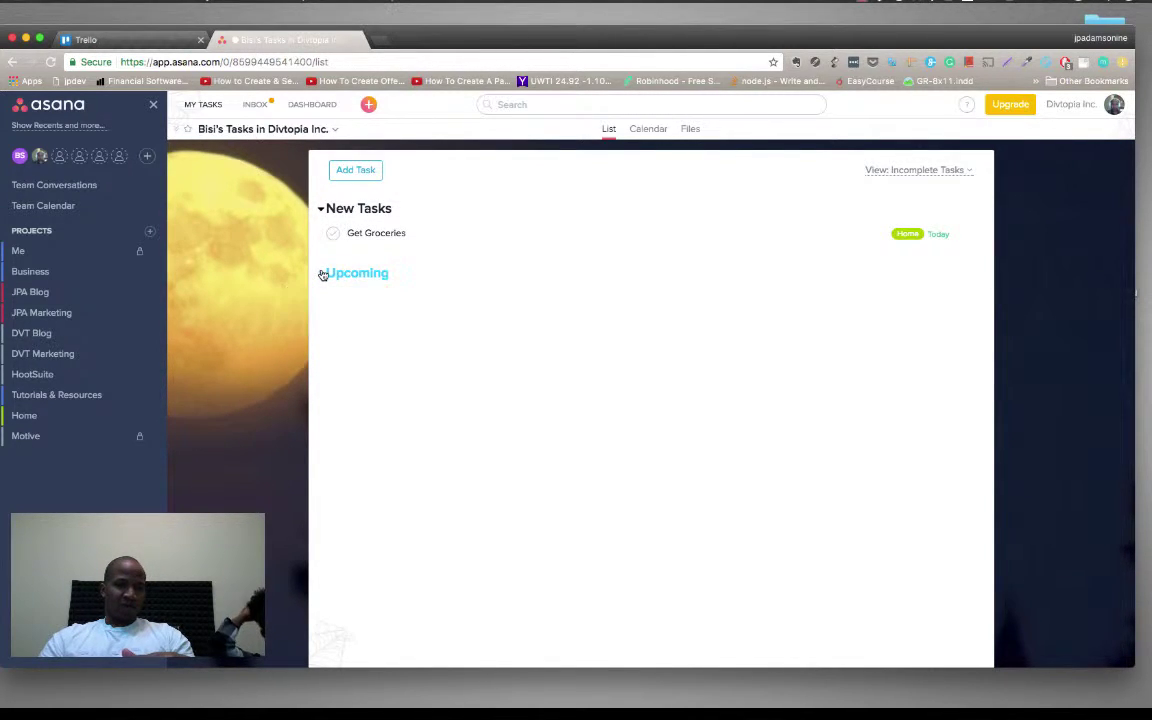
pyautogui.click(43, 164)
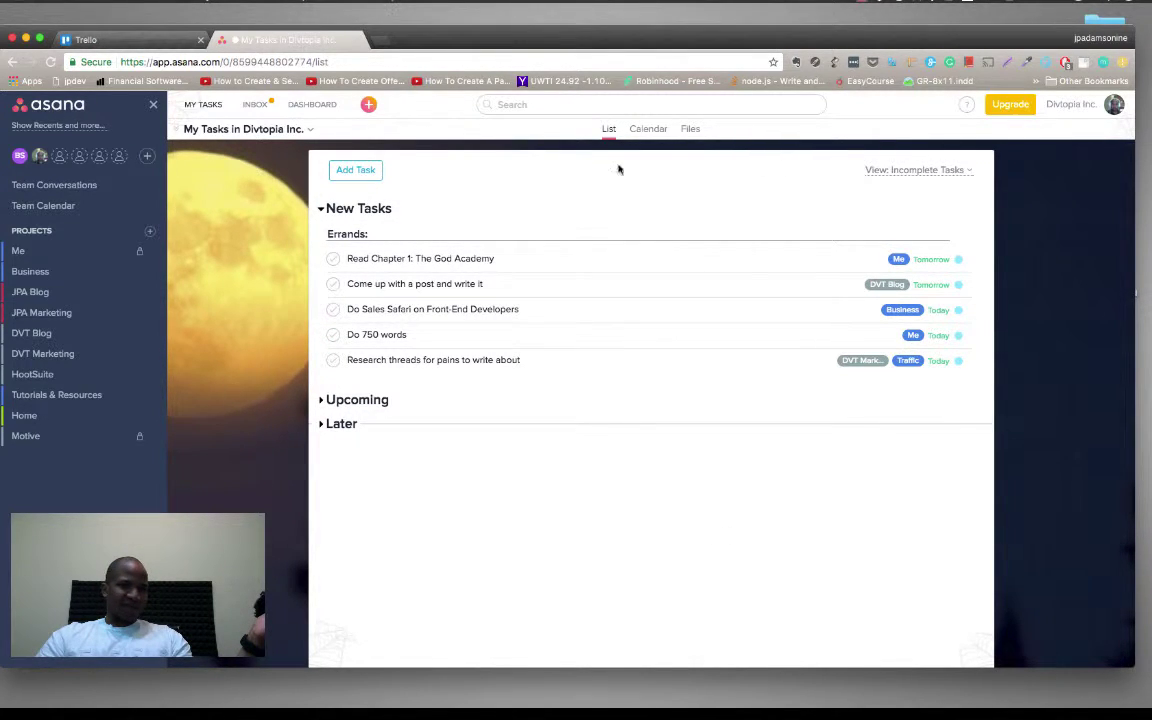
# Step: Look over the workspace and account options for Divtopia Inc., and close them without choosing any
pyautogui.click(1085, 110)
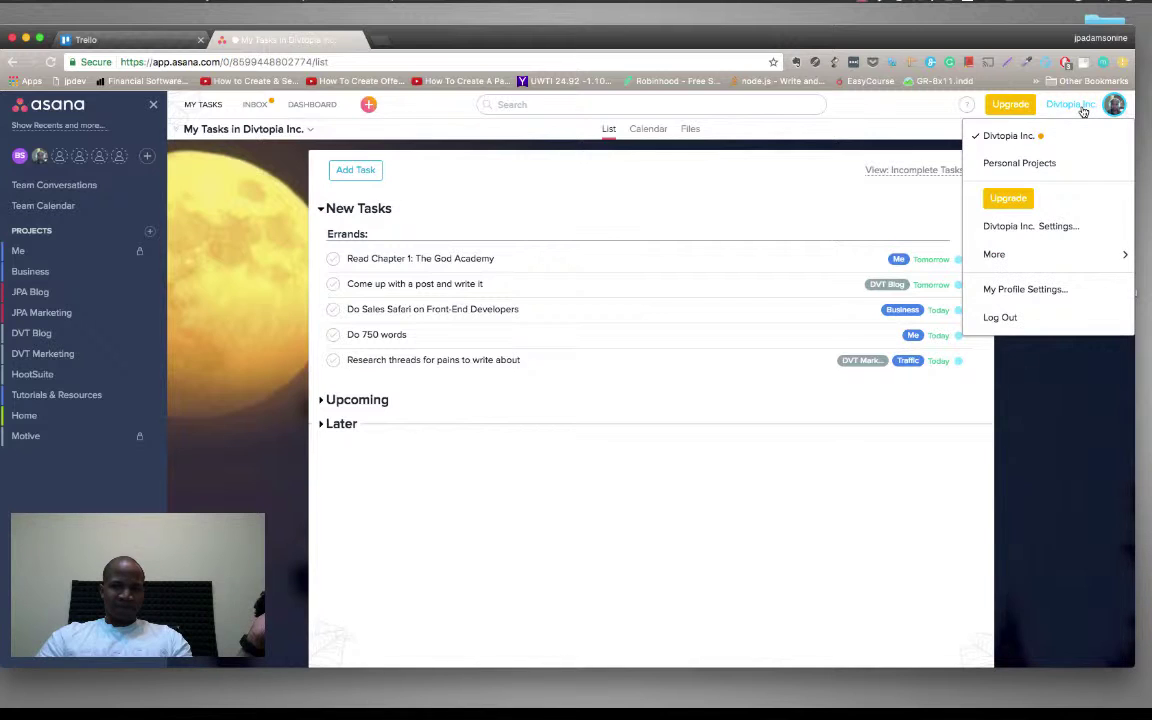
pyautogui.moveTo(1080, 256)
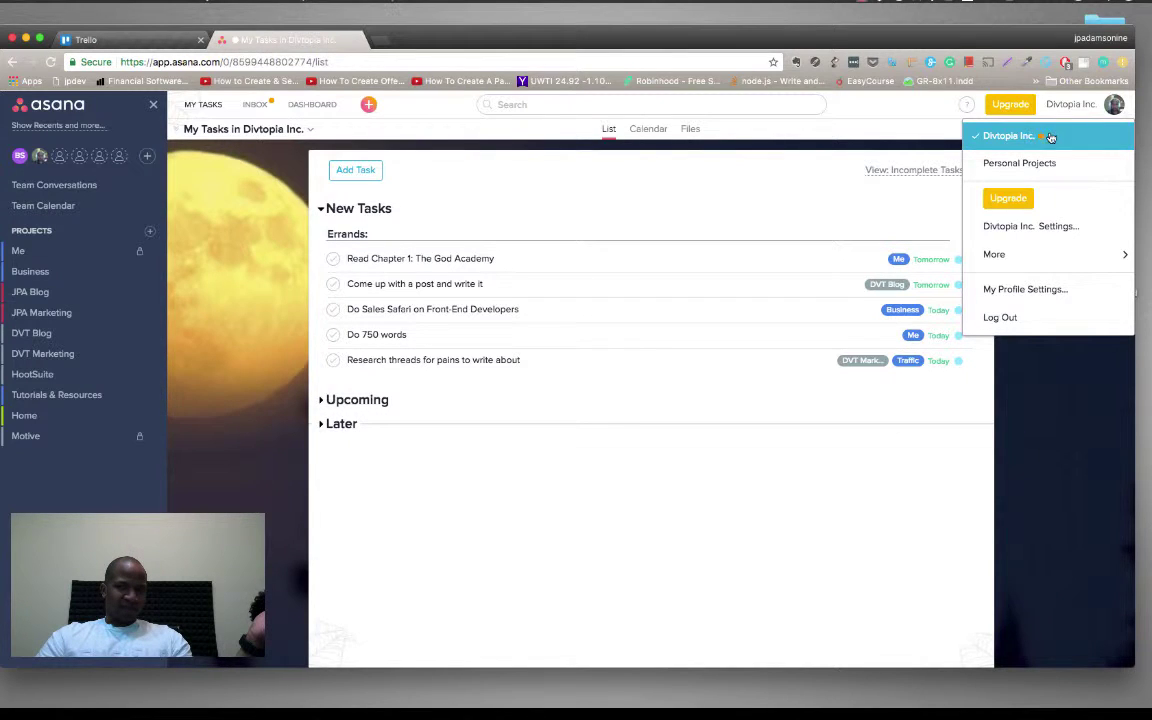
pyautogui.click(214, 255)
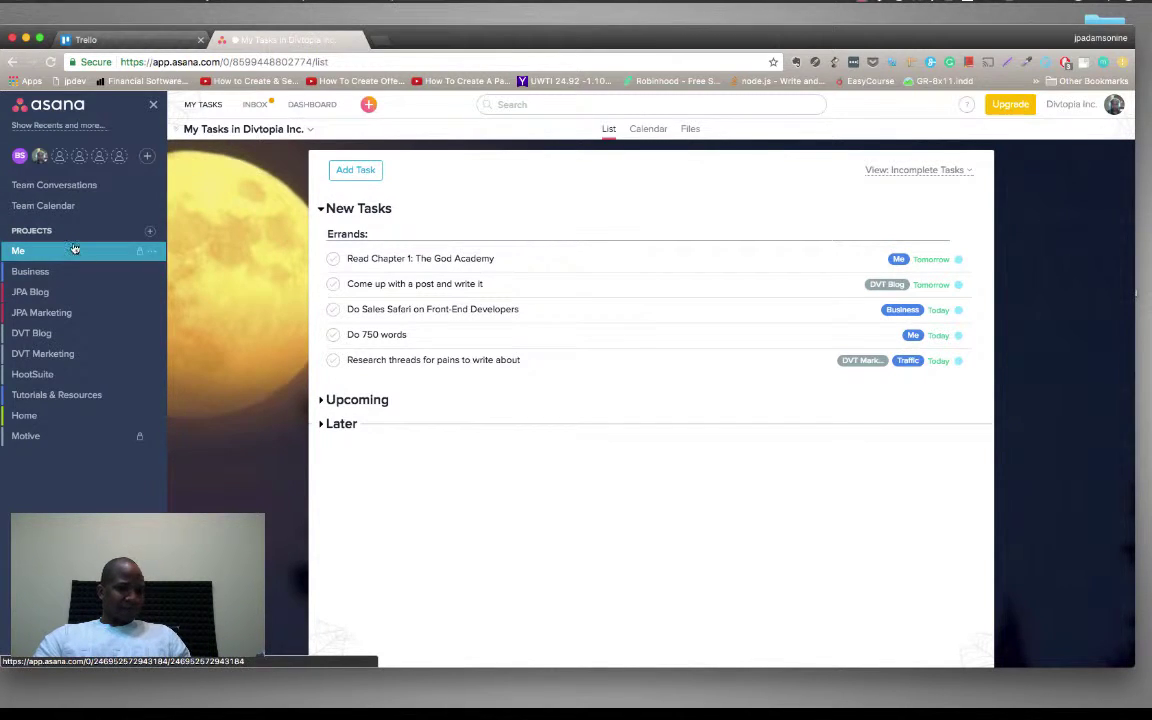
# Step: Open Get Groceries in the Home project and set its due date to repeat every 1 week on Saturday only
pyautogui.click(78, 424)
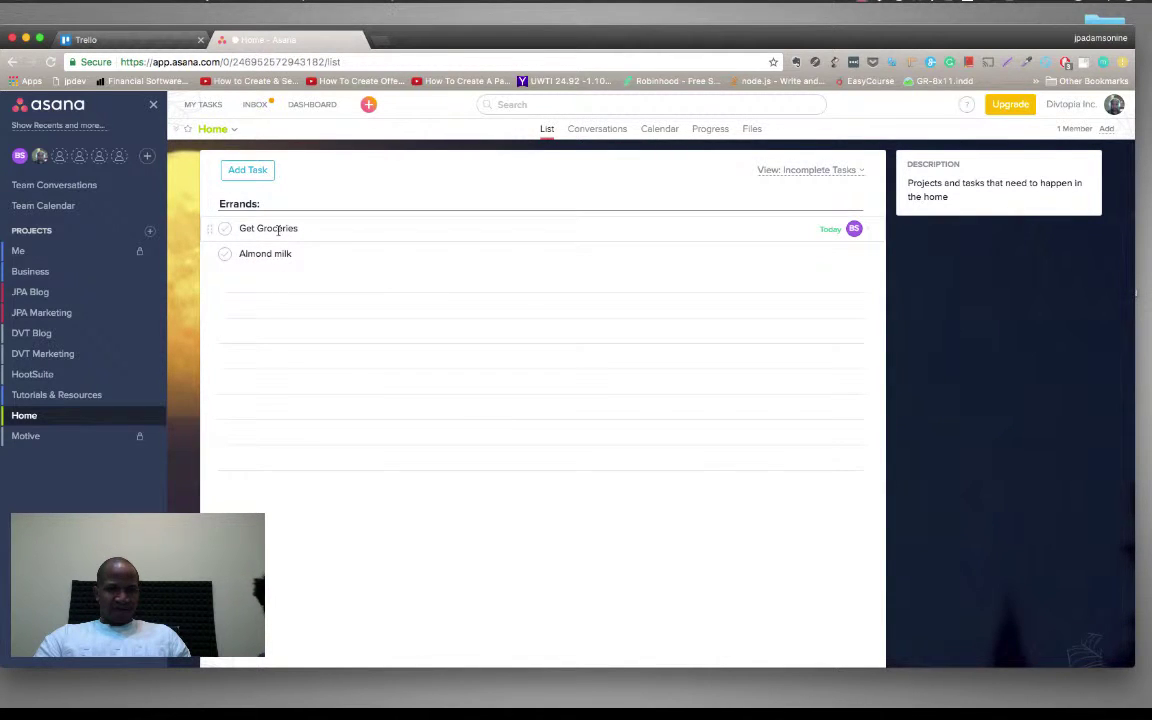
pyautogui.click(278, 229)
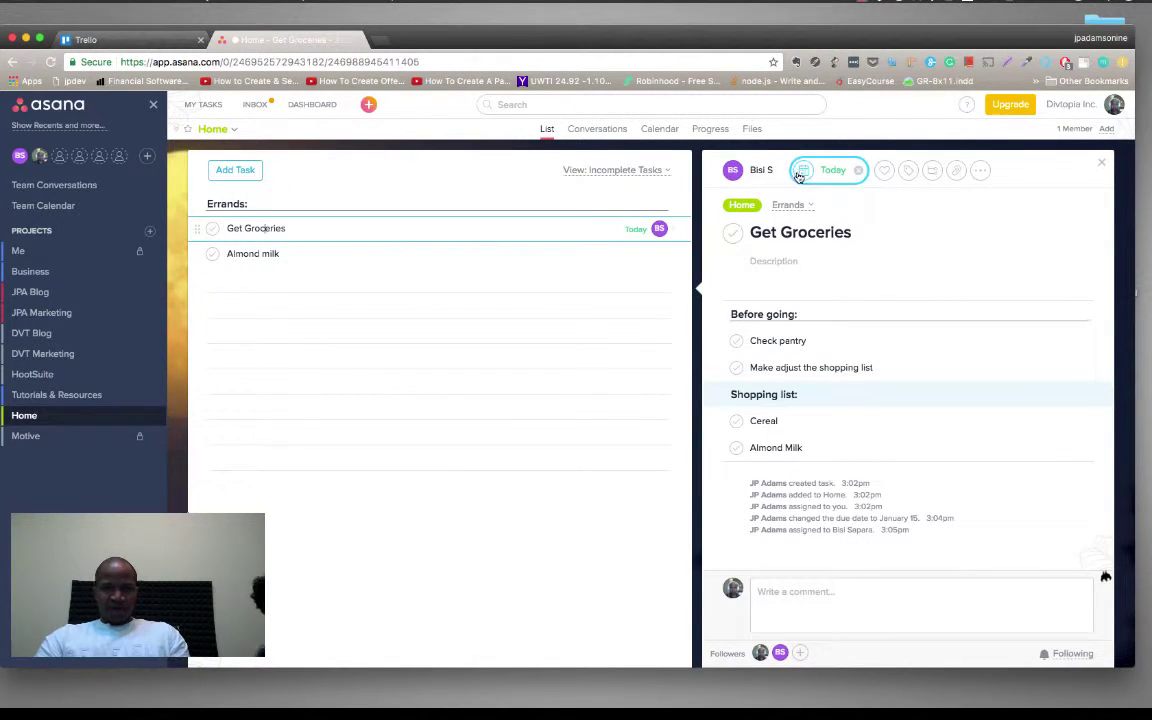
pyautogui.click(800, 172)
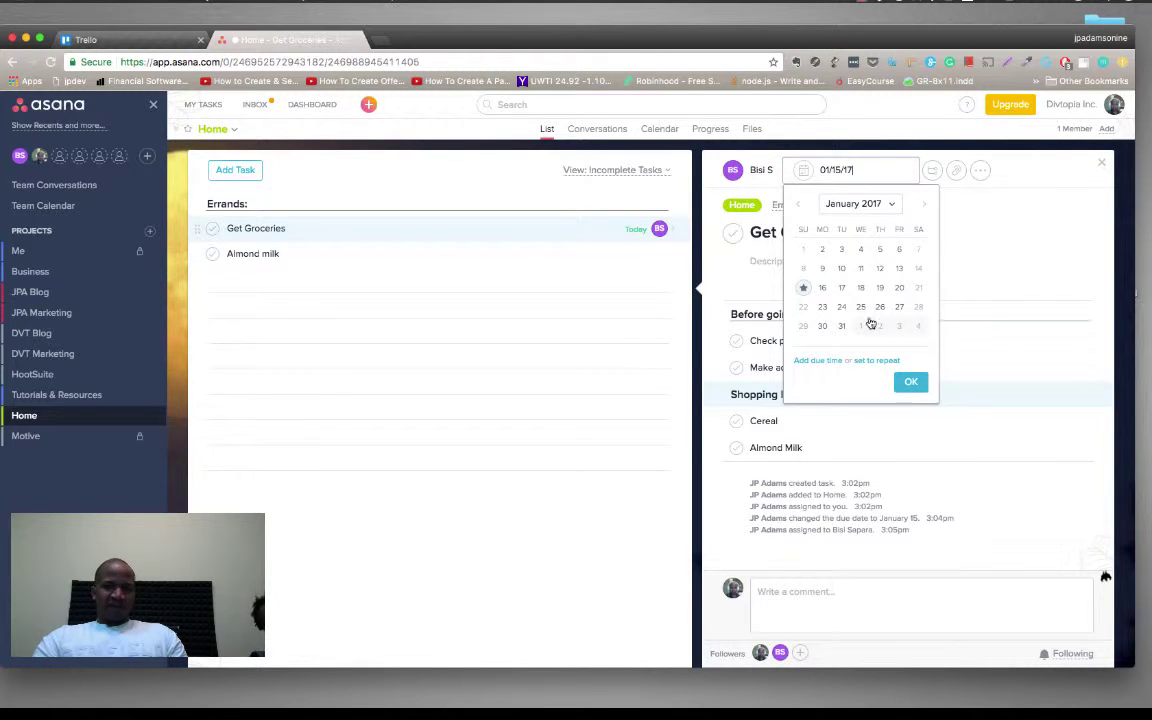
pyautogui.click(884, 363)
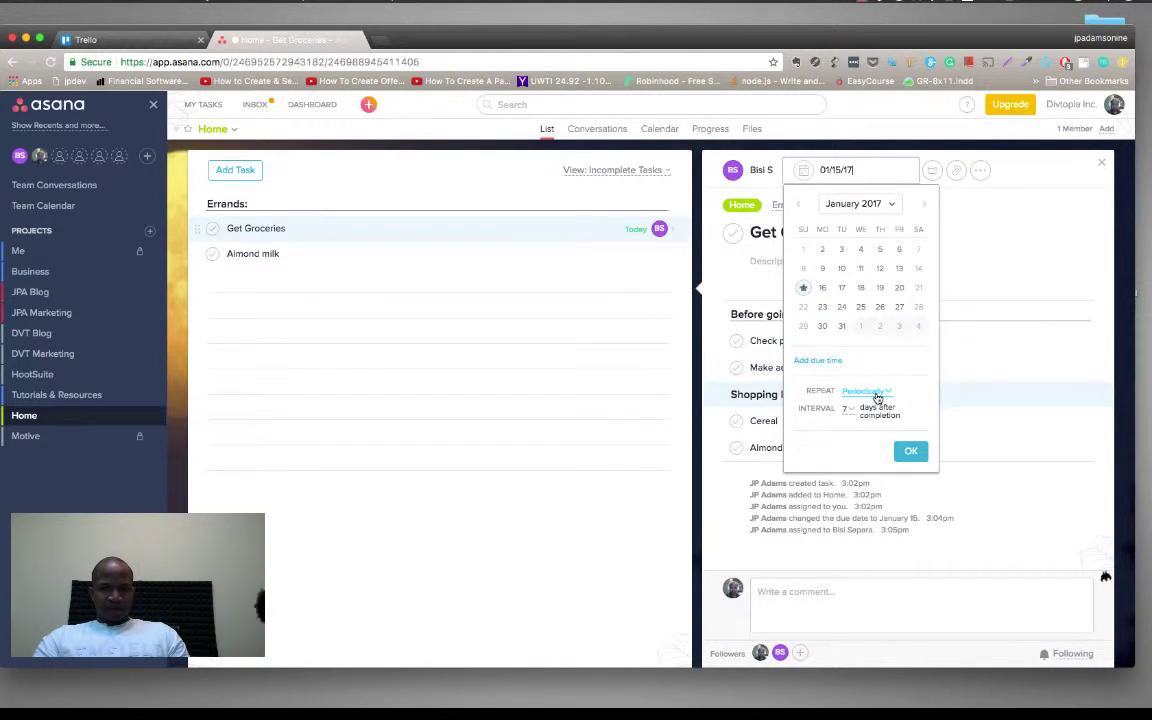
pyautogui.click(877, 395)
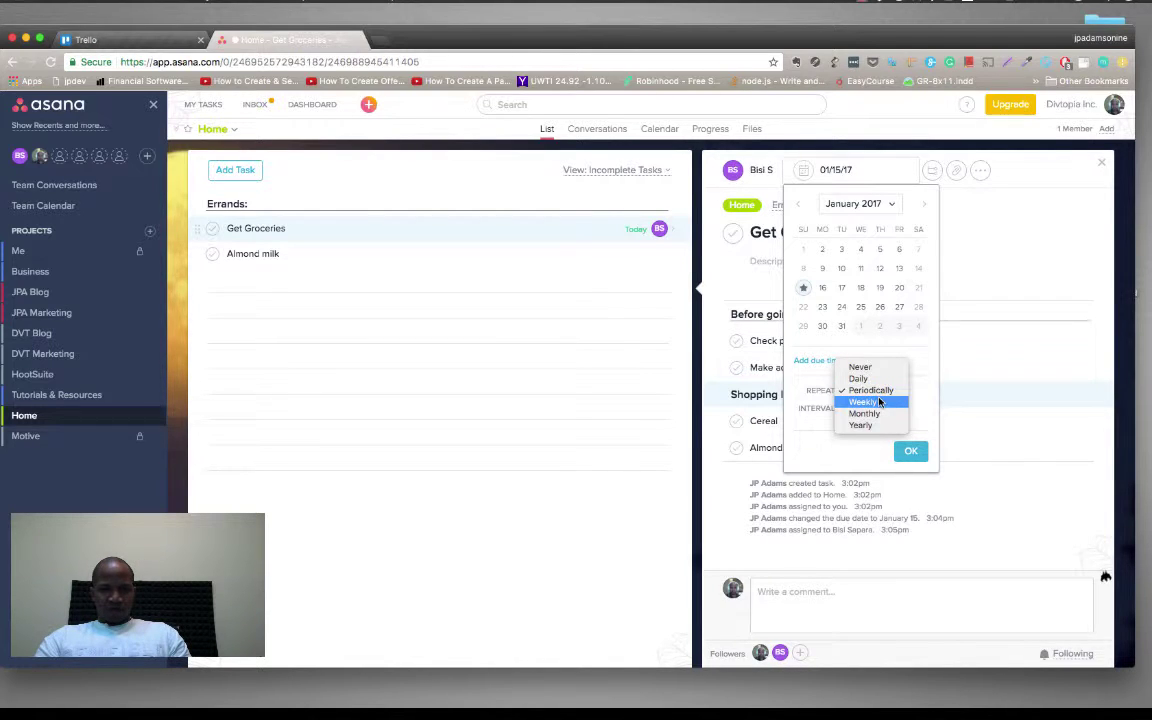
pyautogui.click(879, 401)
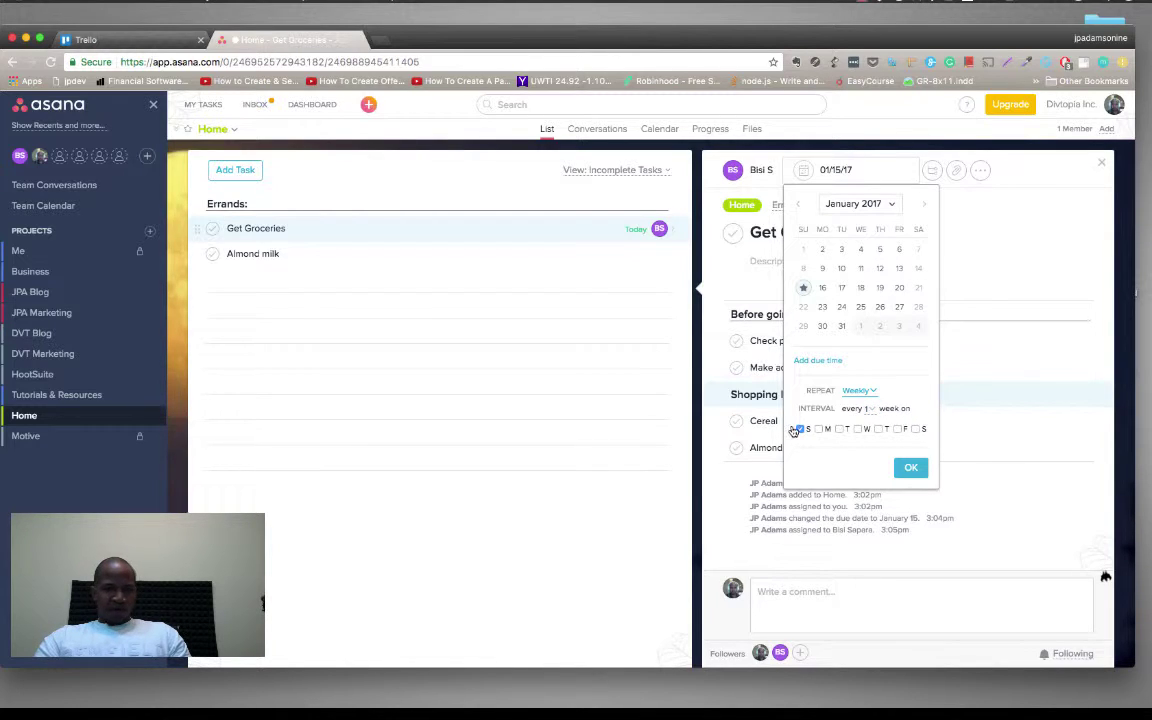
pyautogui.click(916, 428)
pyautogui.click(800, 428)
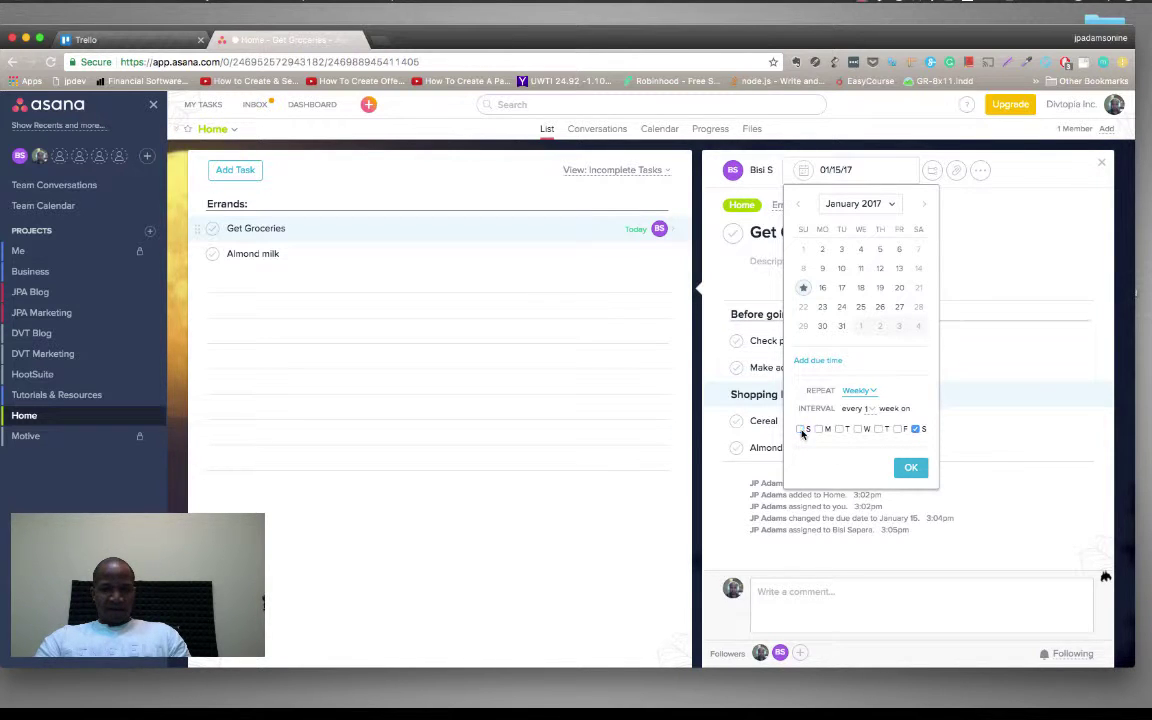
pyautogui.click(910, 469)
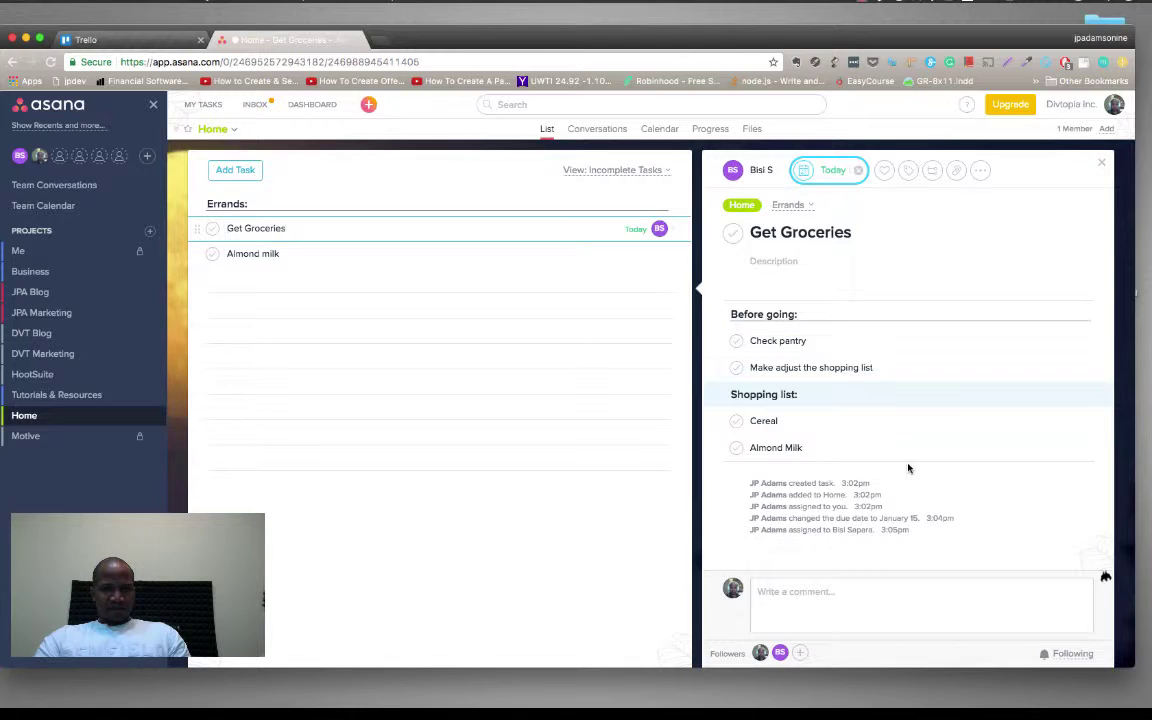
# Step: Review the repeat setting of Get Groceries and the other team member's task list
pyautogui.click(825, 178)
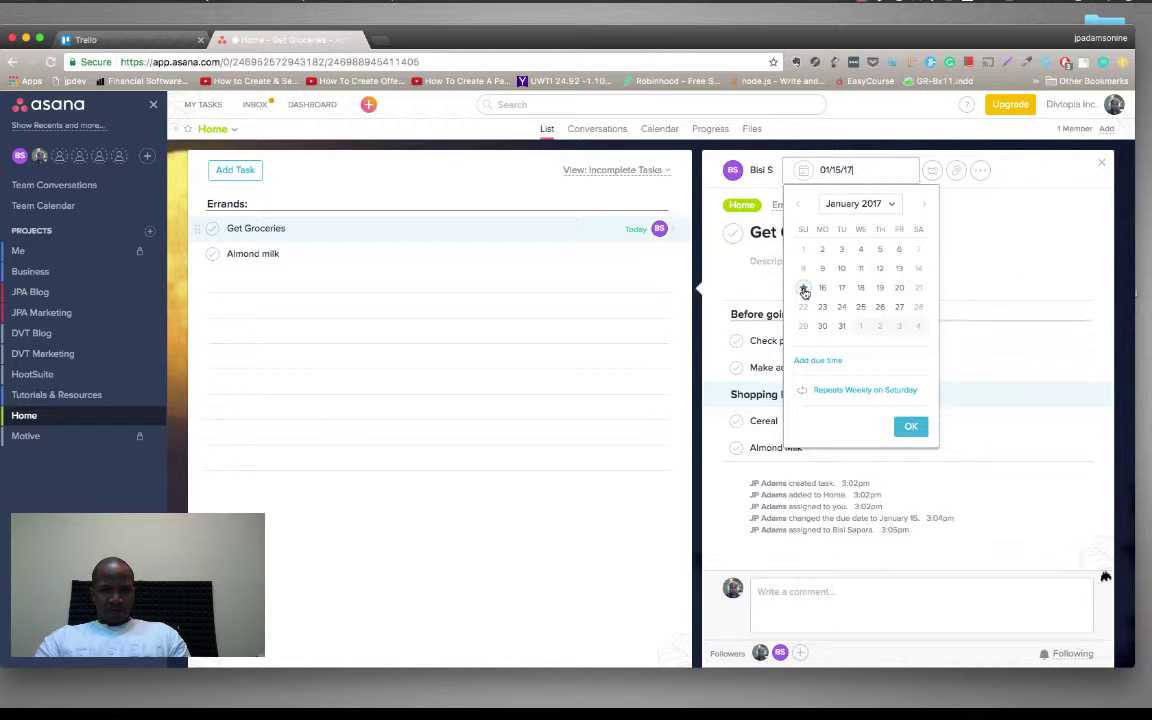
pyautogui.click(990, 213)
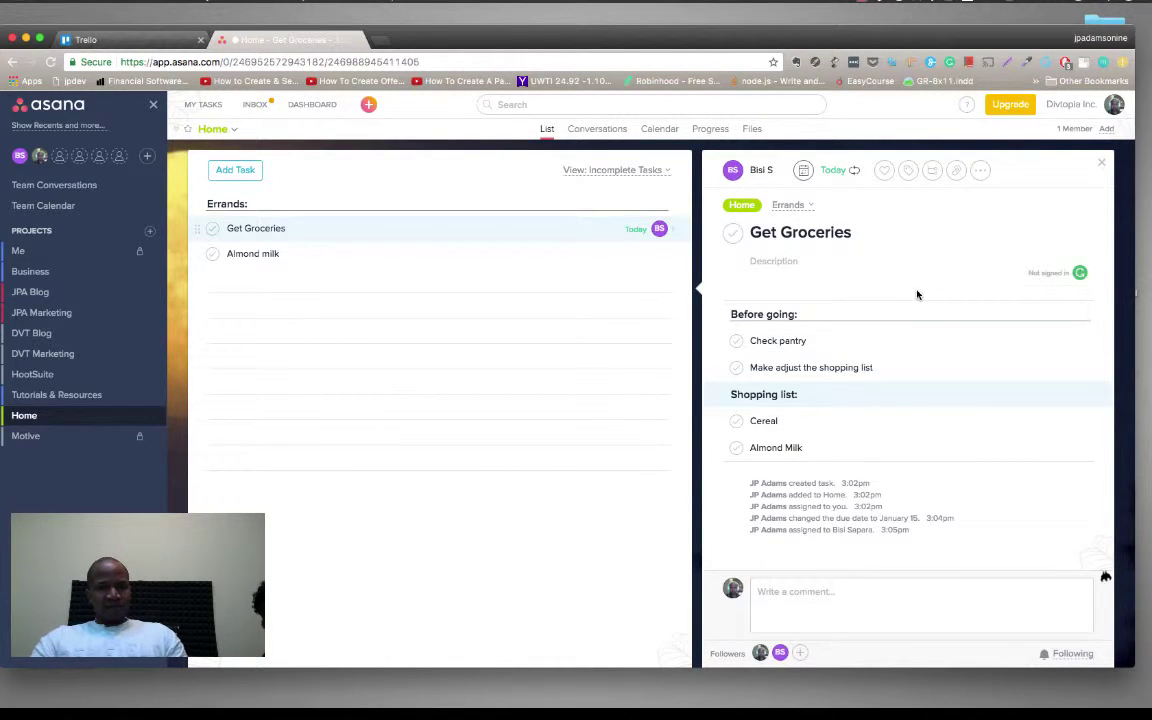
pyautogui.click(20, 156)
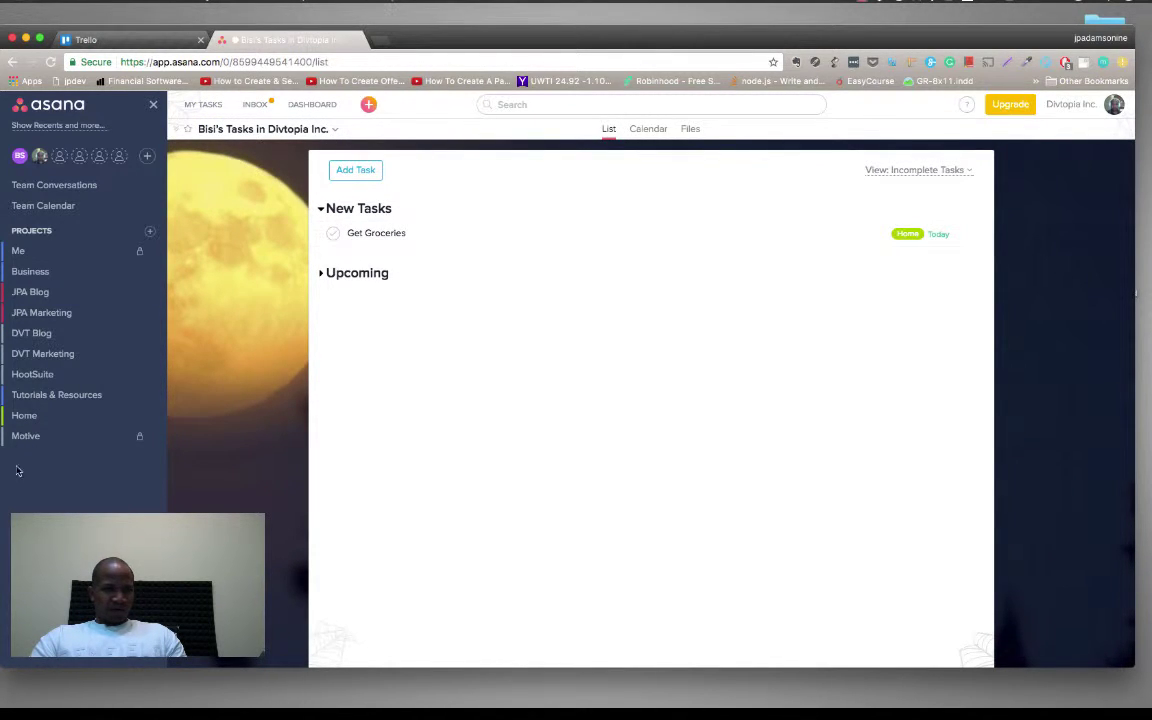
# Step: Add a "Recurring Tasks:" section directly below the Errands heading in the Home project
pyautogui.click(55, 419)
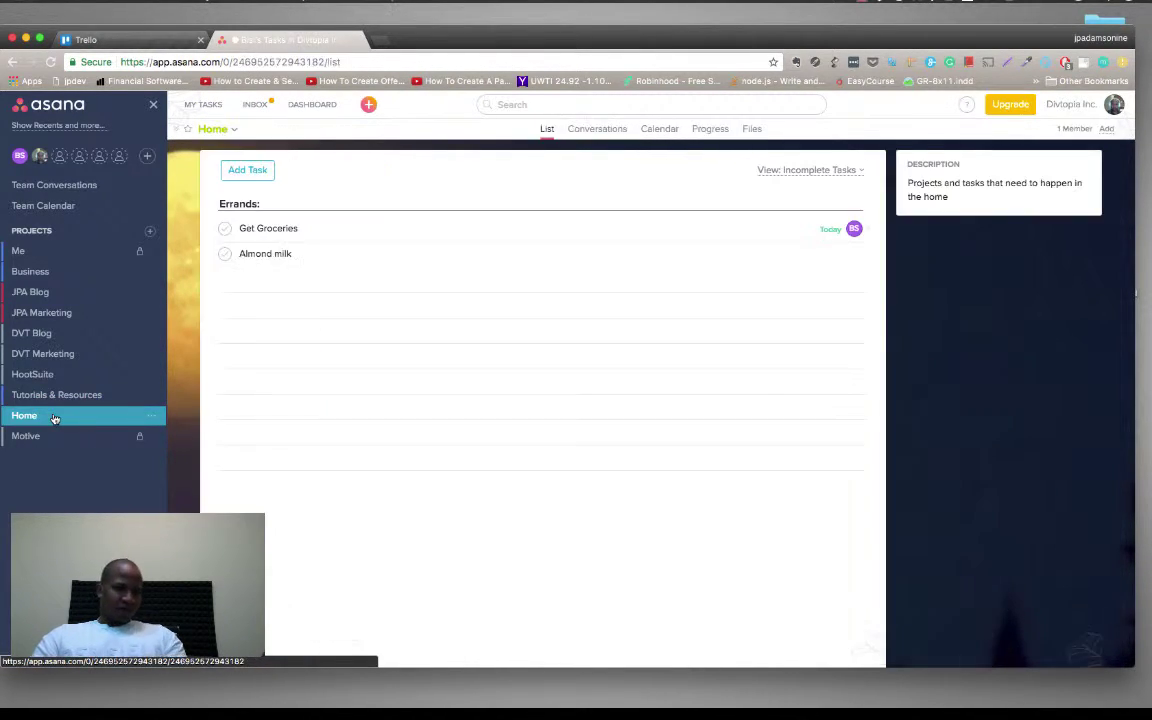
pyautogui.click(266, 204)
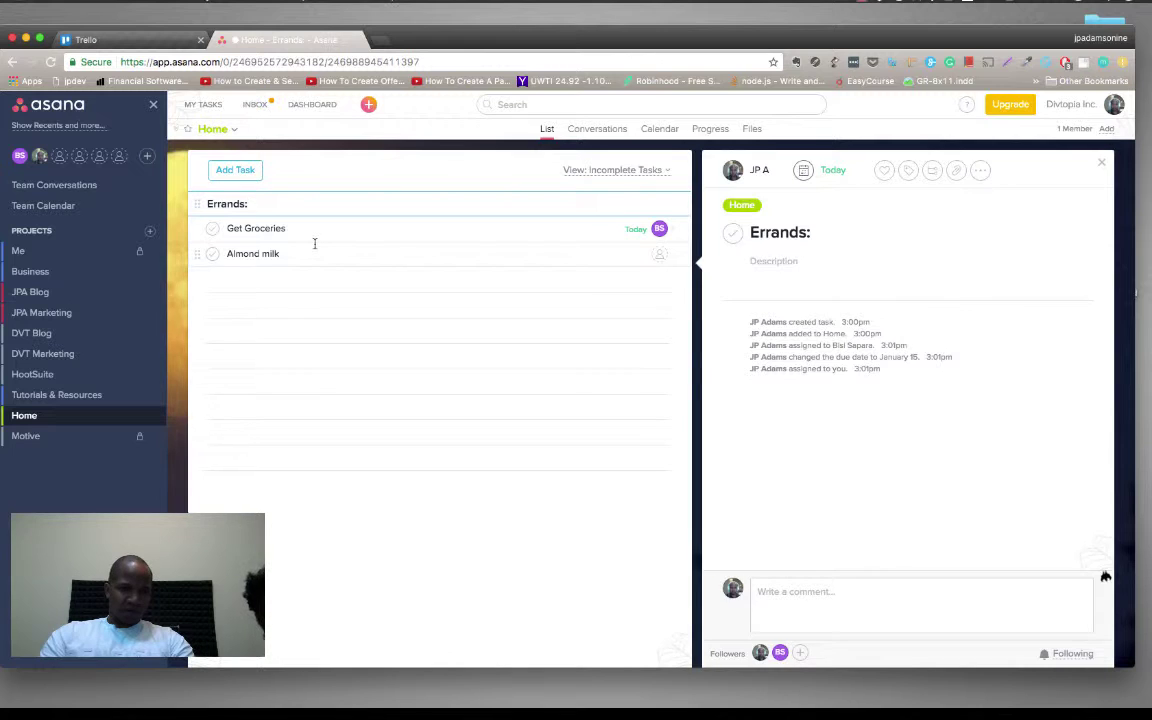
pyautogui.press('Return')
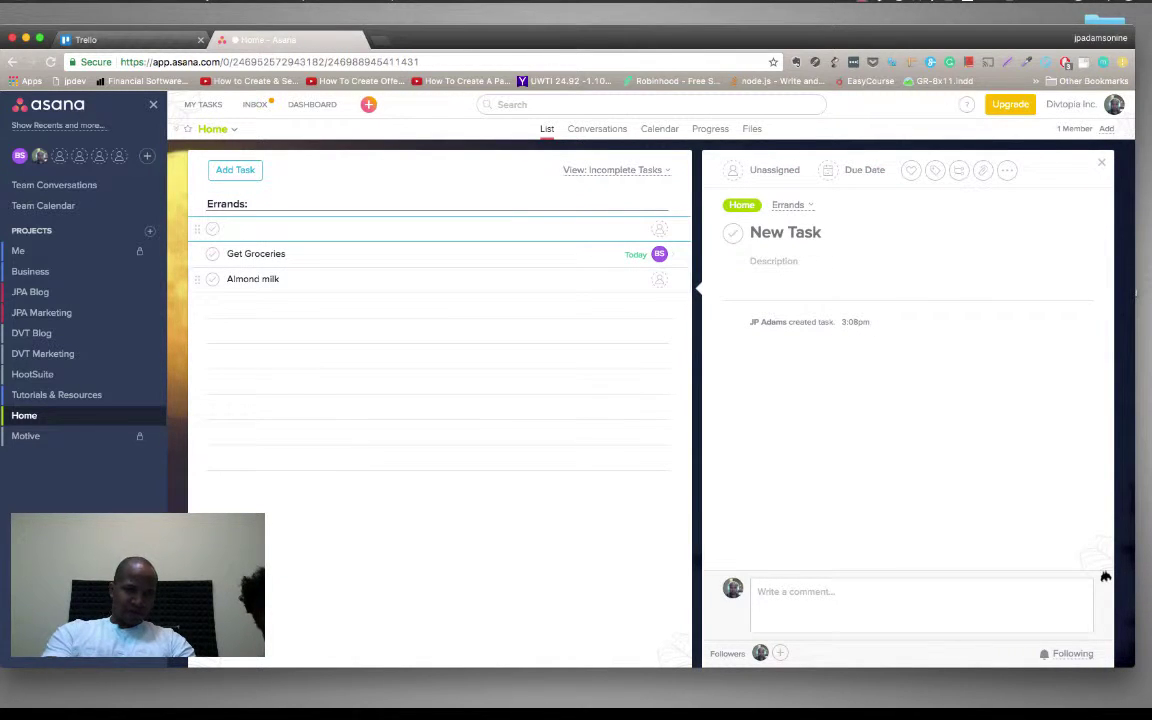
pyautogui.write('Recurrl')
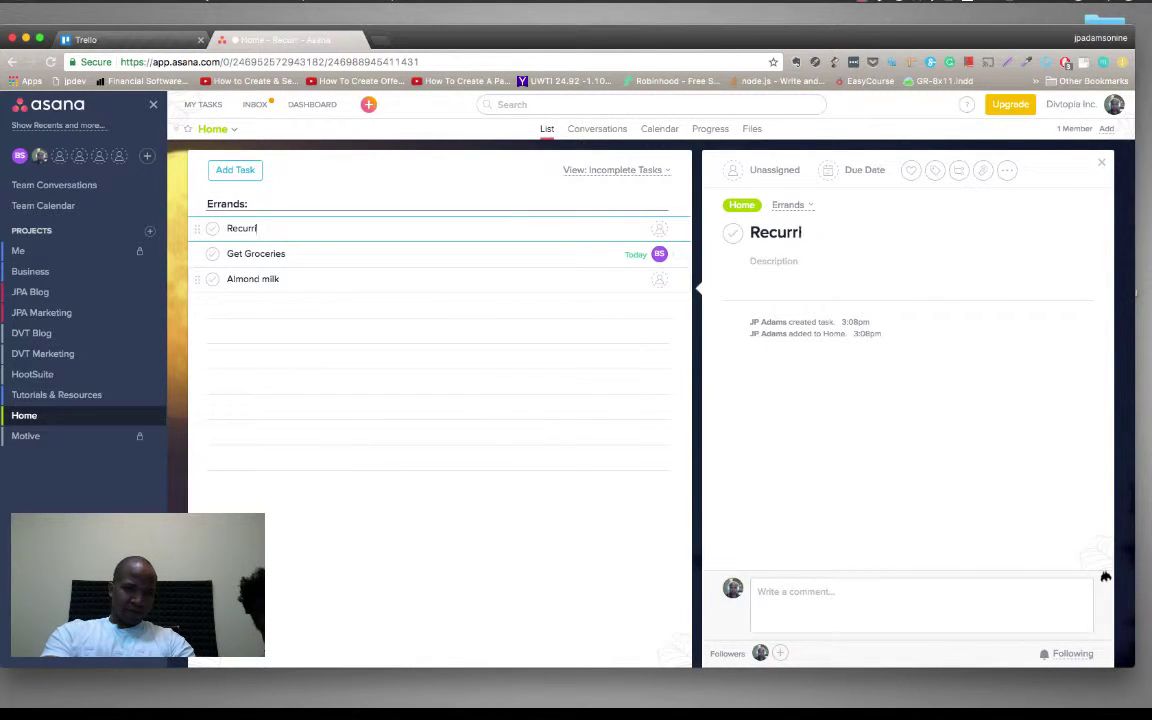
pyautogui.press('BackSpace')
pyautogui.write('ing Tasks:')
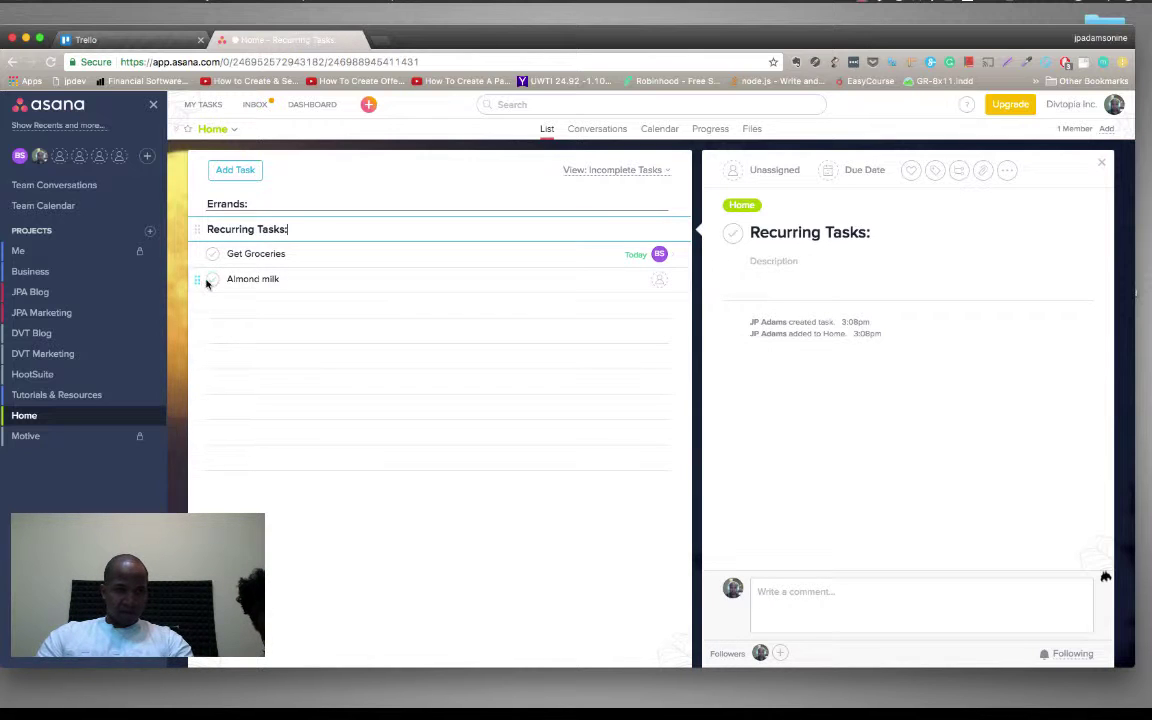
# Step: Delete the leftover Almond milk task from the Home project list, keeping the Get Groceries name intact
pyautogui.click(342, 283)
pyautogui.press('BackSpace')
pyautogui.press('BackSpace')
pyautogui.press('BackSpace')
pyautogui.press('BackSpace')
pyautogui.press('BackSpace')
pyautogui.press('BackSpace')
pyautogui.press('BackSpace')
pyautogui.press('BackSpace')
pyautogui.press('BackSpace')
pyautogui.press('BackSpace')
pyautogui.press('BackSpace')
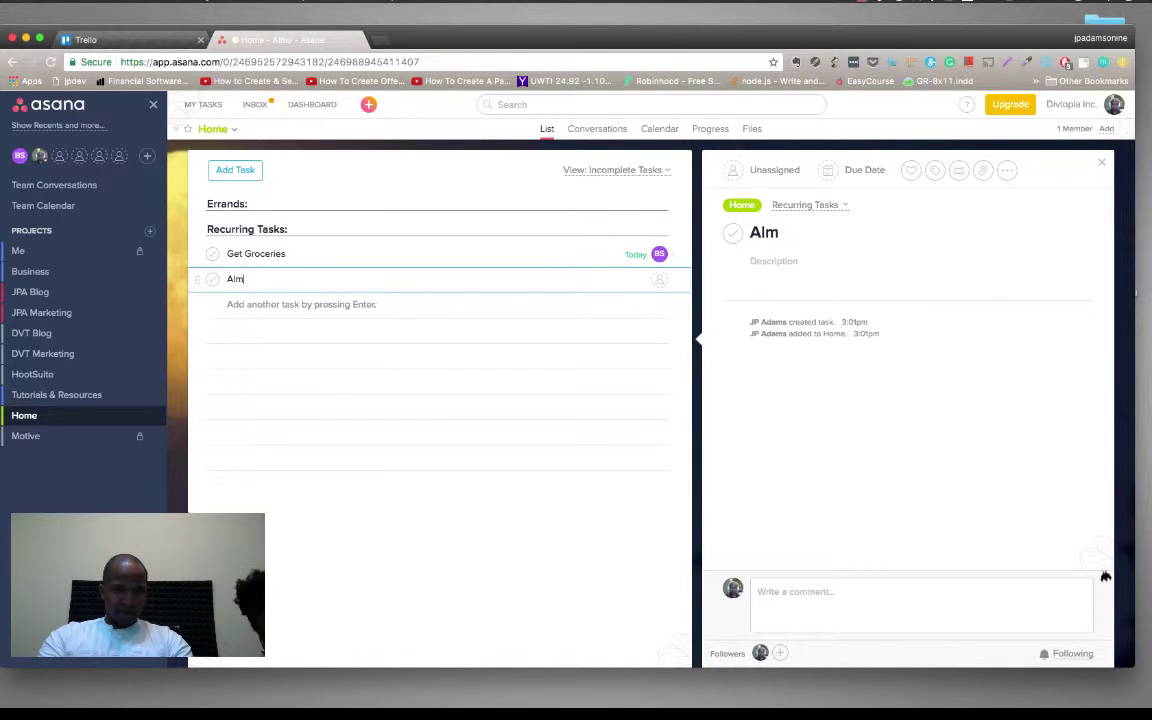
pyautogui.press('BackSpace')
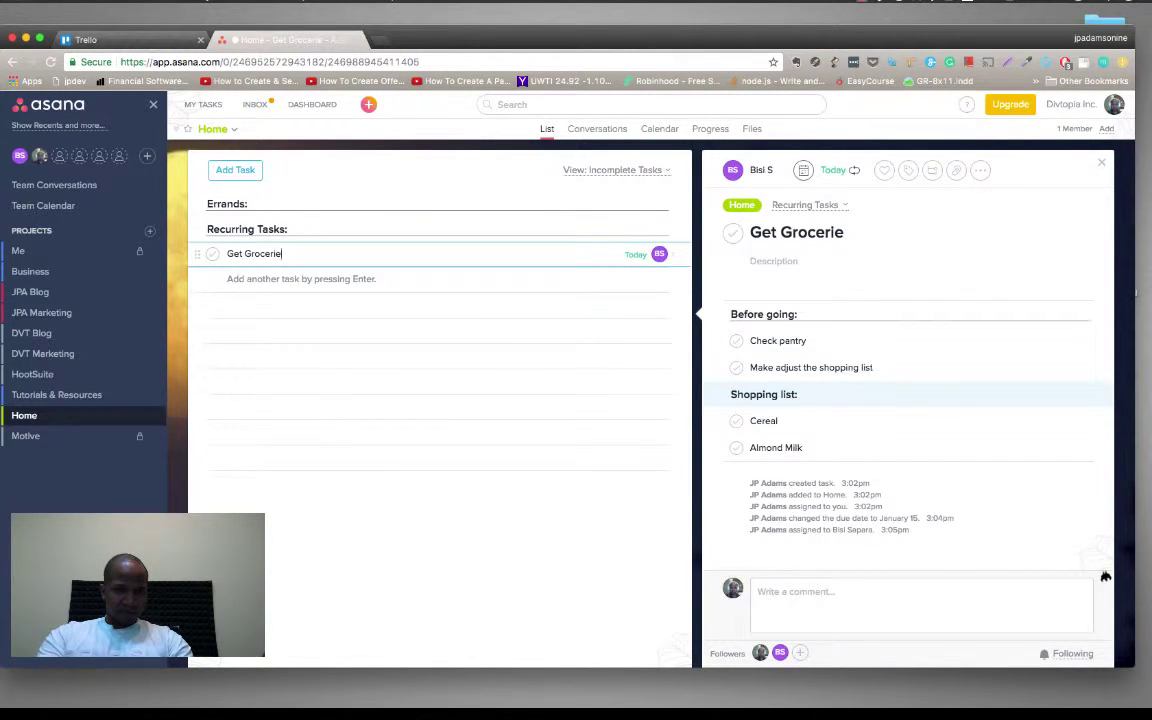
pyautogui.write('s')
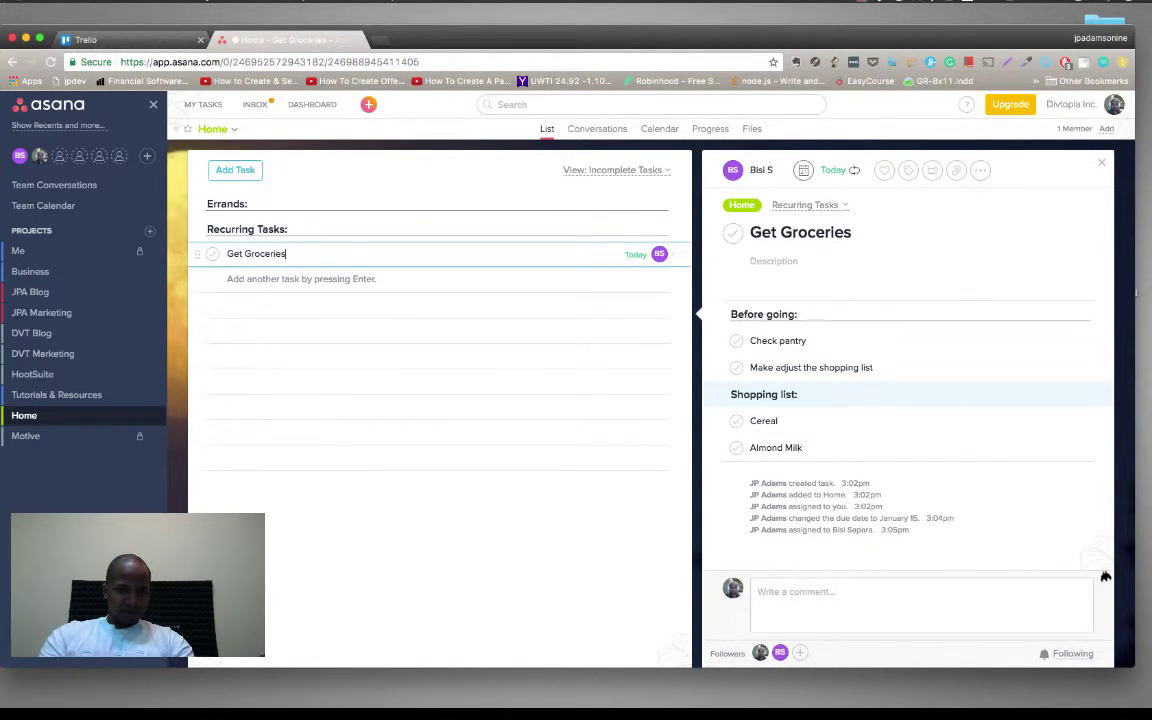
# Step: Add a task named "Pick test strips for mom" under the Errands section
pyautogui.click(268, 206)
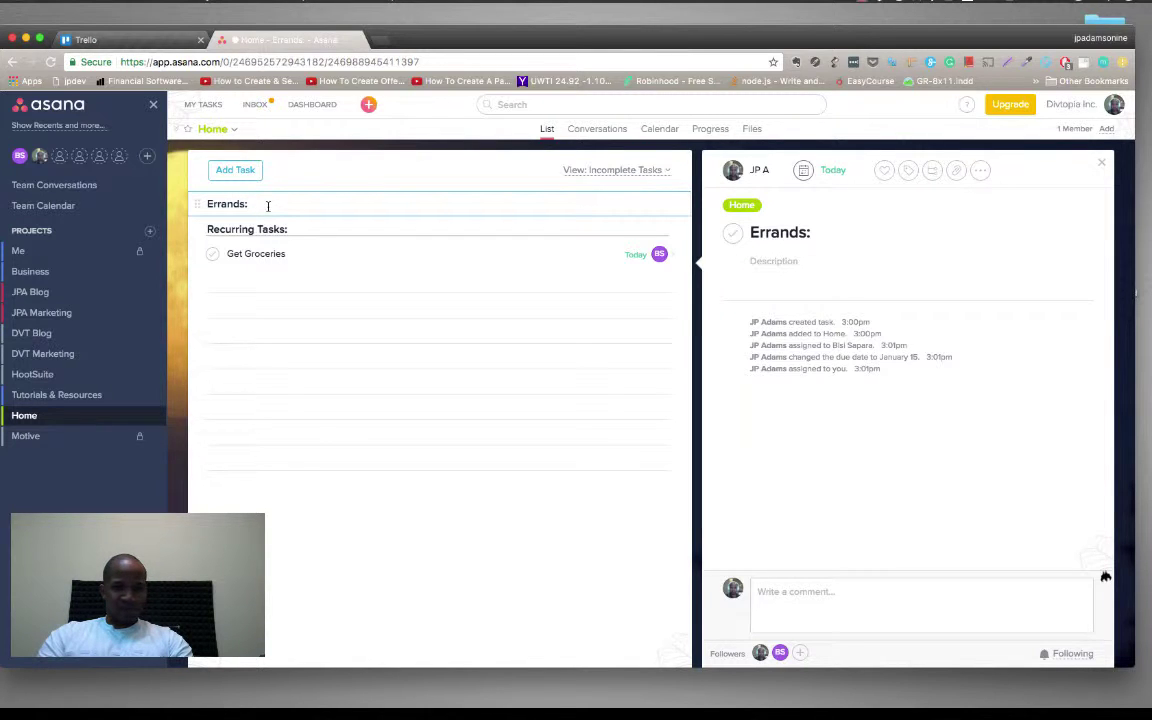
pyautogui.press('Return')
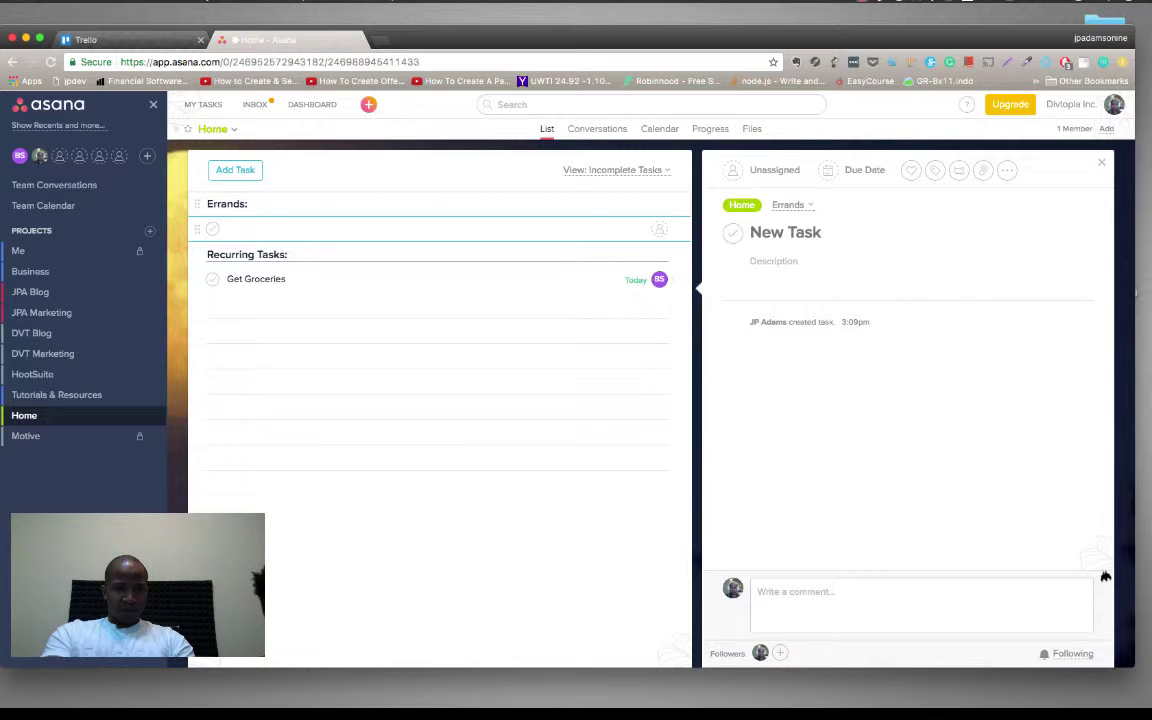
pyautogui.write('P')
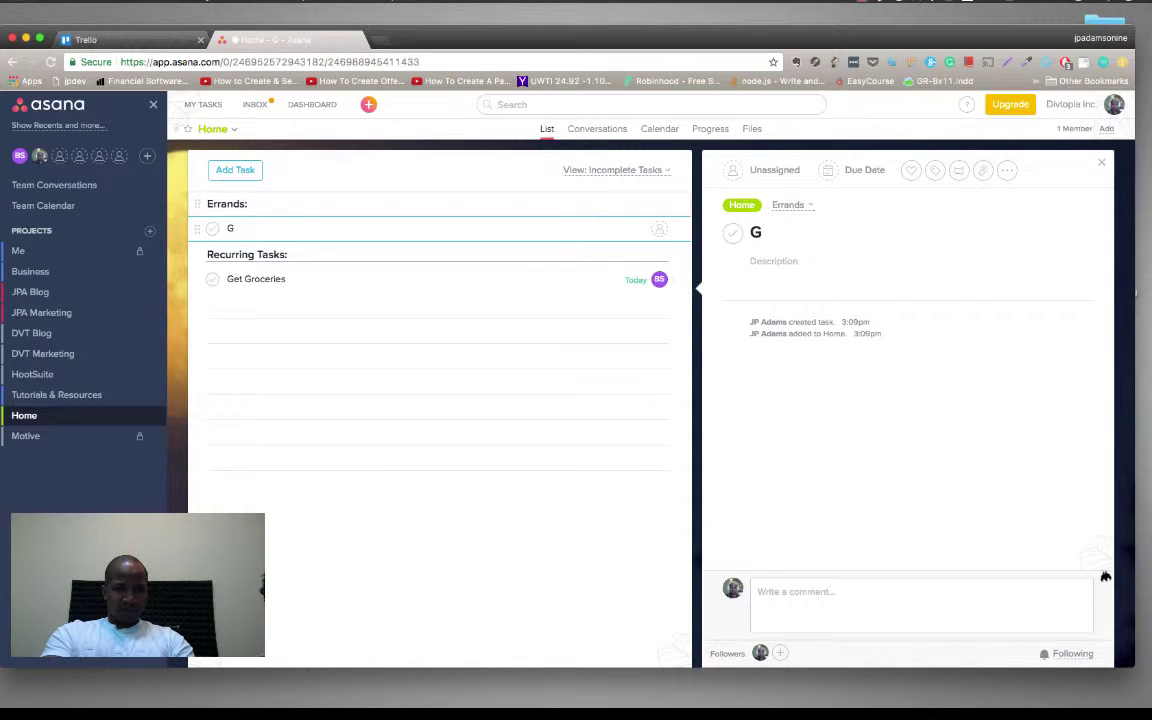
pyautogui.write('ick')
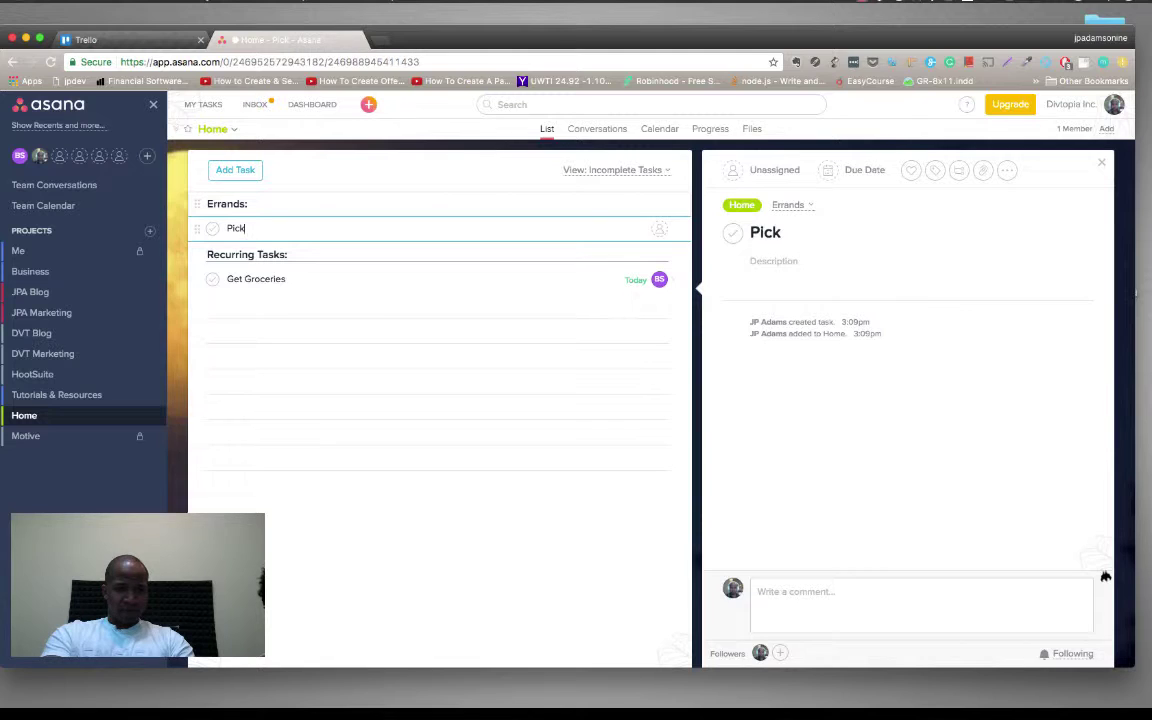
pyautogui.write(' t')
pyautogui.press('BackSpace')
pyautogui.write('t')
pyautogui.press('BackSpace')
pyautogui.write('test st')
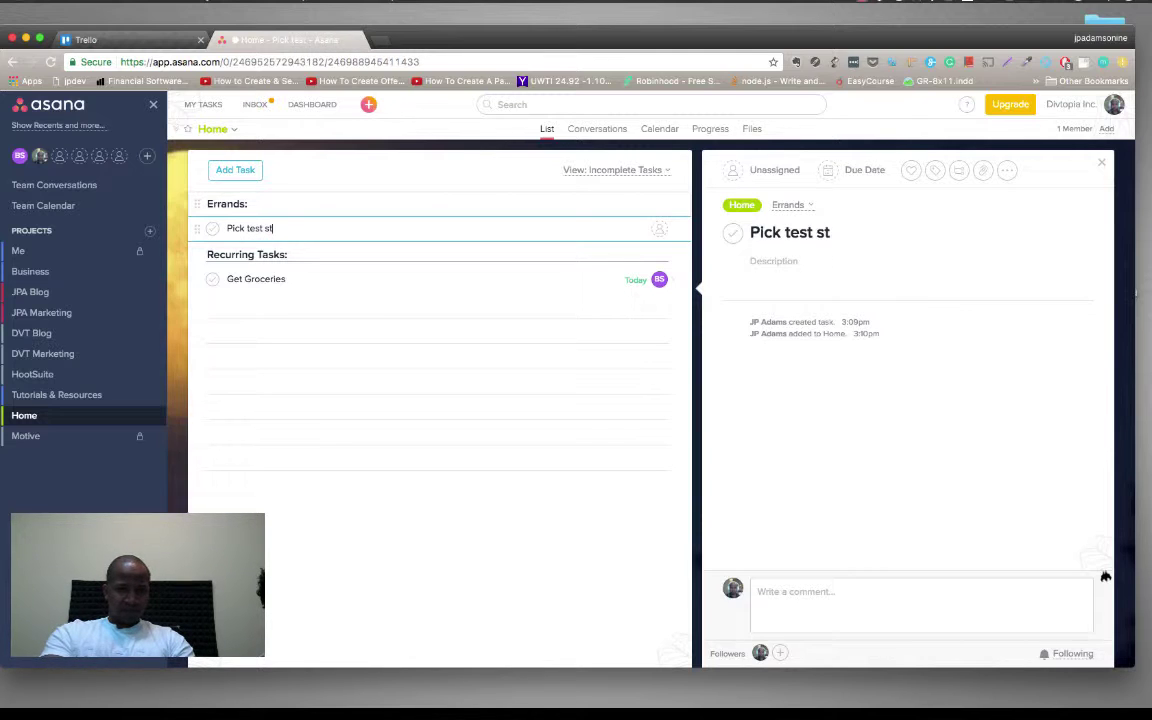
pyautogui.write('rips for mom')
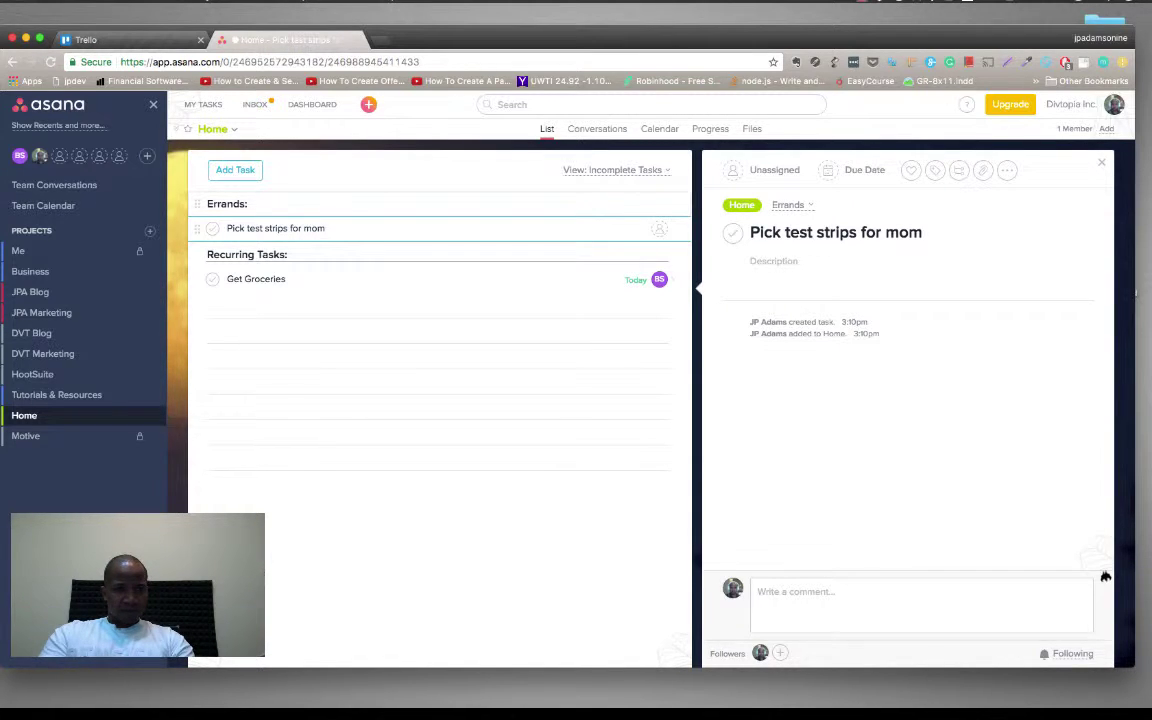
# Step: Add a second task under Errands reading "Pick up nasal spray for" followed by the family member's name
pyautogui.press('Return')
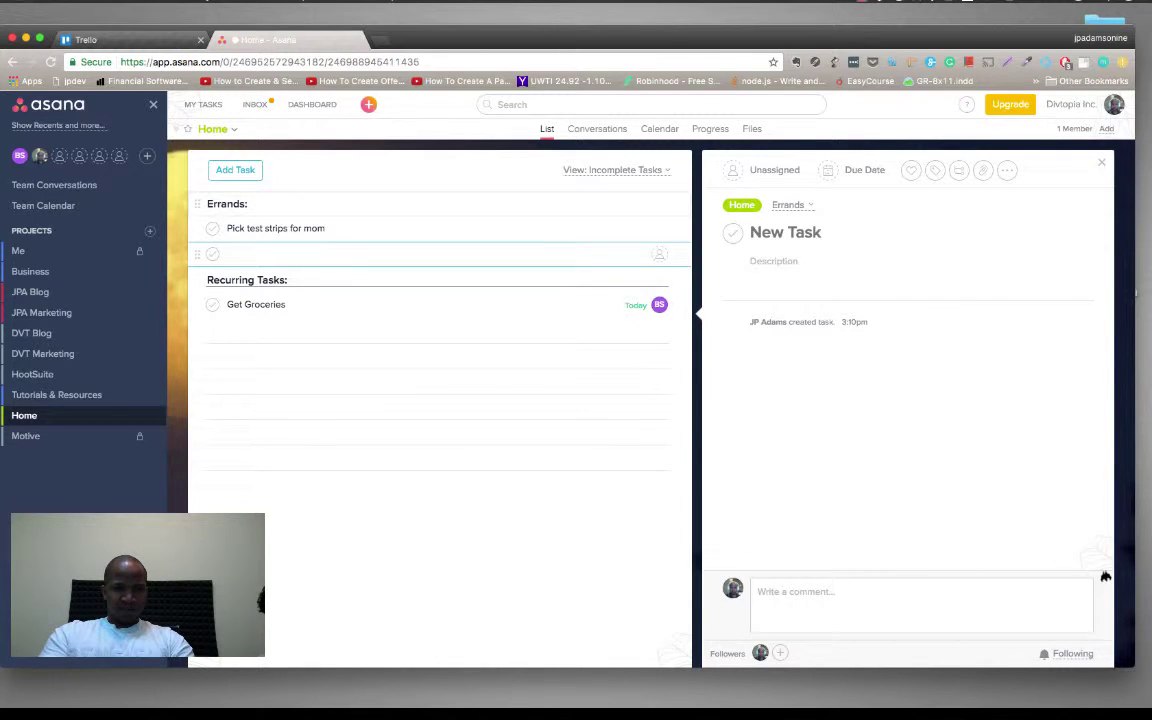
pyautogui.write('P')
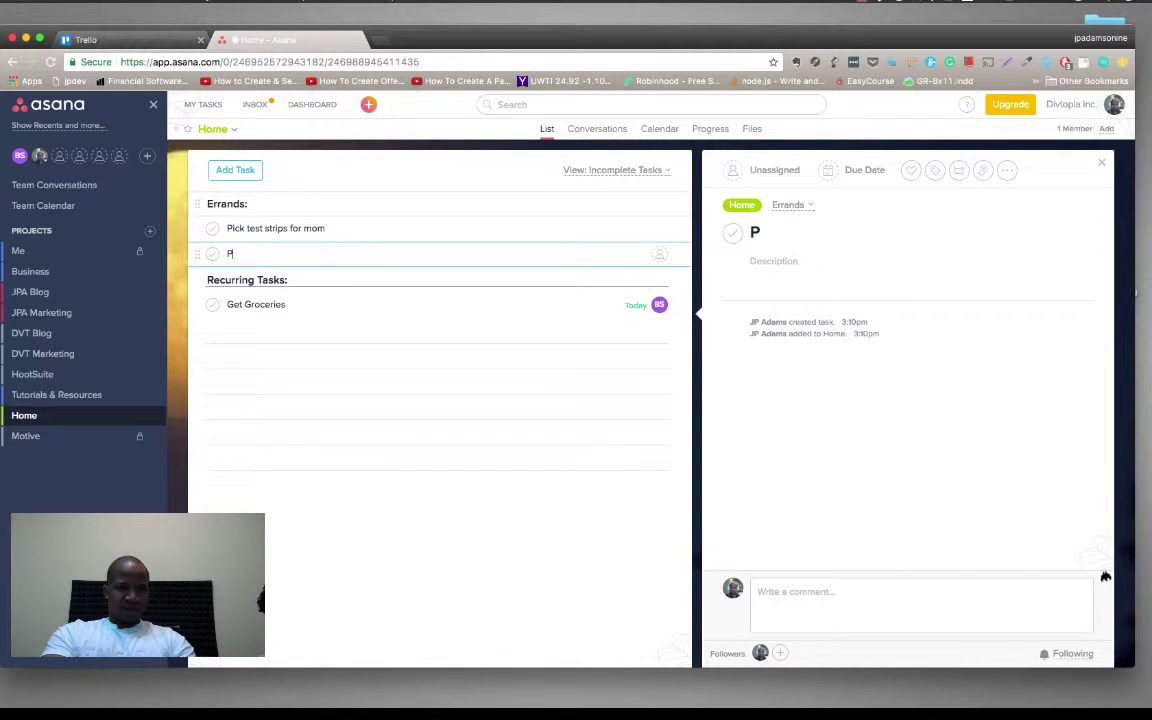
pyautogui.write('ick up ')
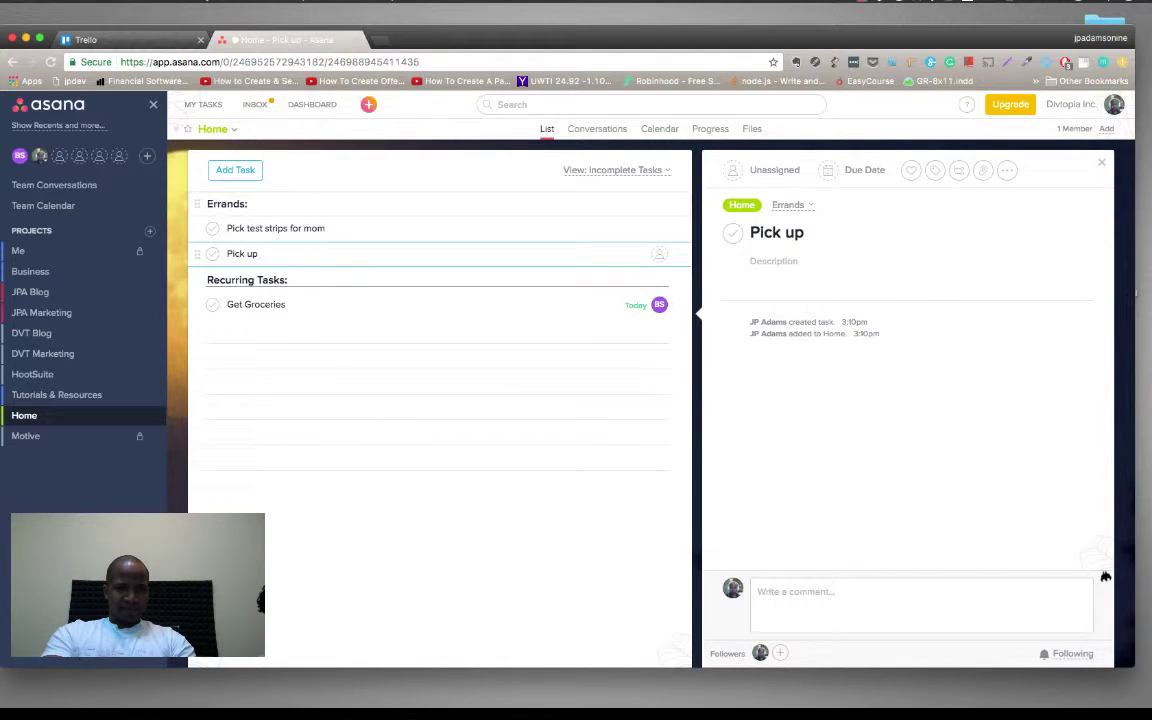
pyautogui.write('nasal')
pyautogui.write(' spe')
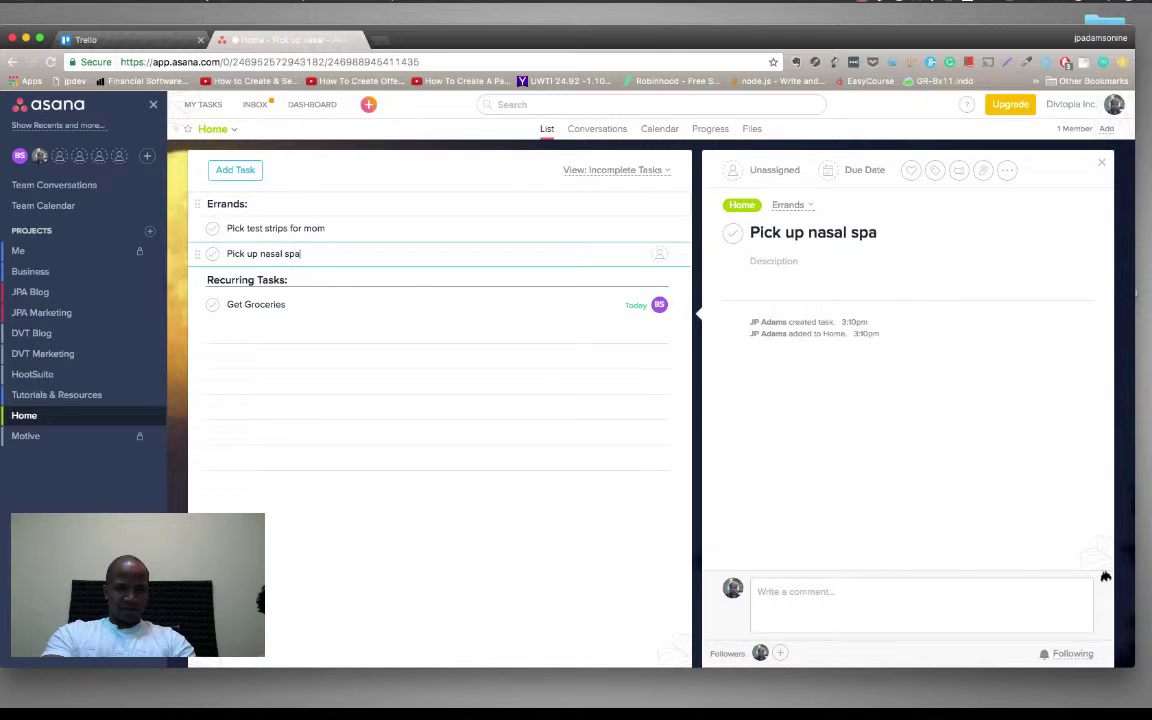
pyautogui.press('BackSpace')
pyautogui.write('ray for Ava')
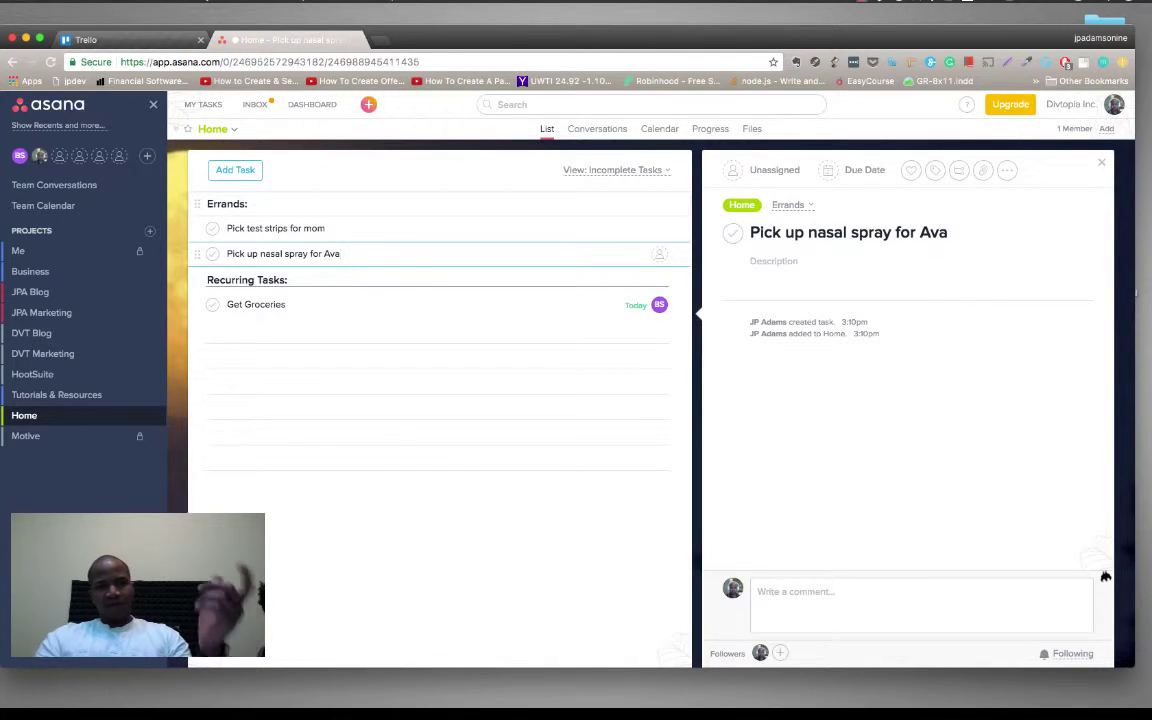
# Step: Assign both Errands tasks, the test strips and the nasal spray, to the other team member
pyautogui.click(660, 232)
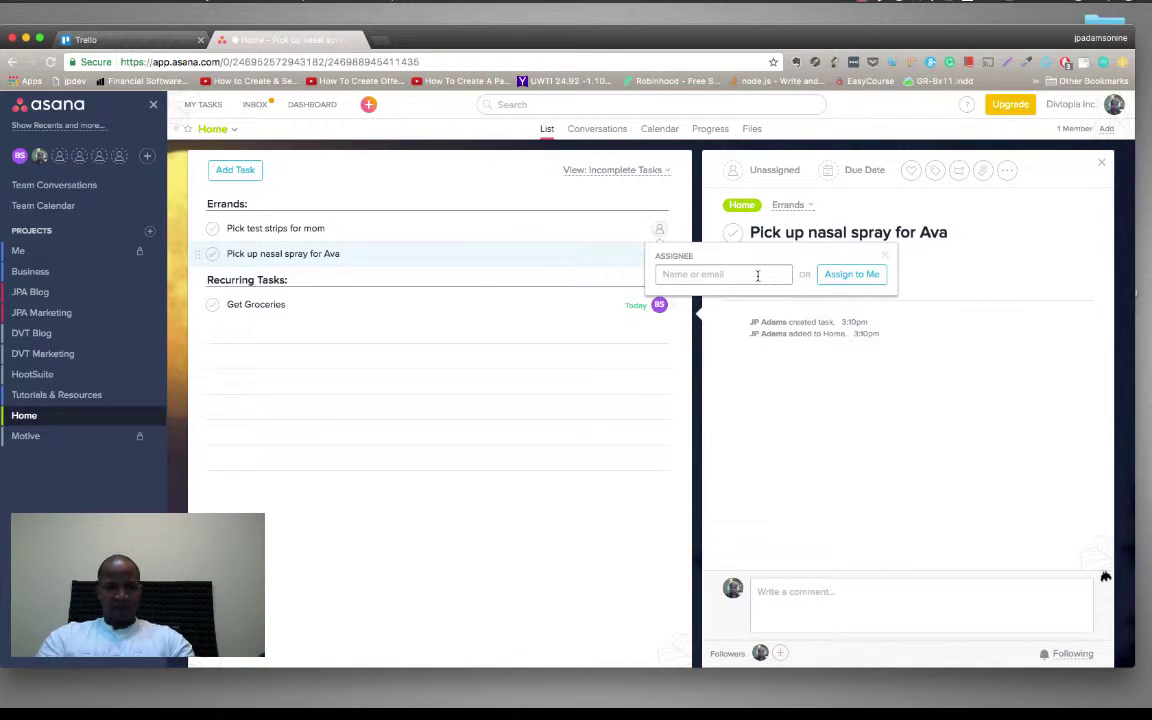
pyautogui.write('bi')
pyautogui.press('Return')
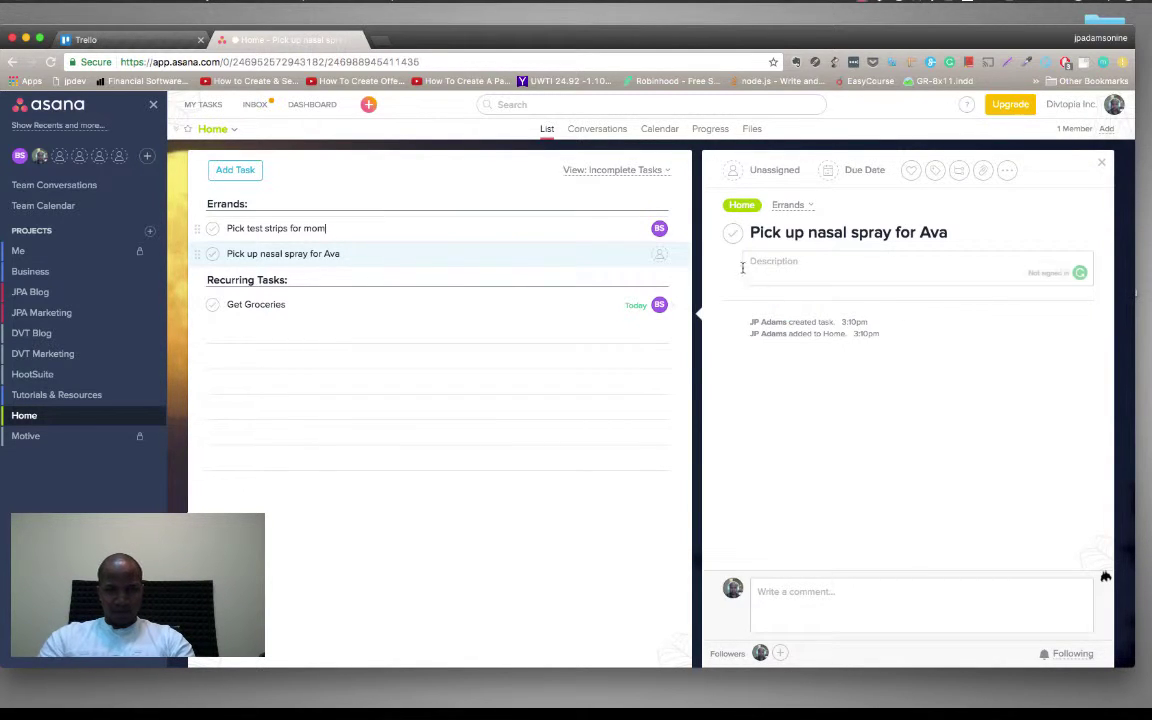
pyautogui.click(659, 256)
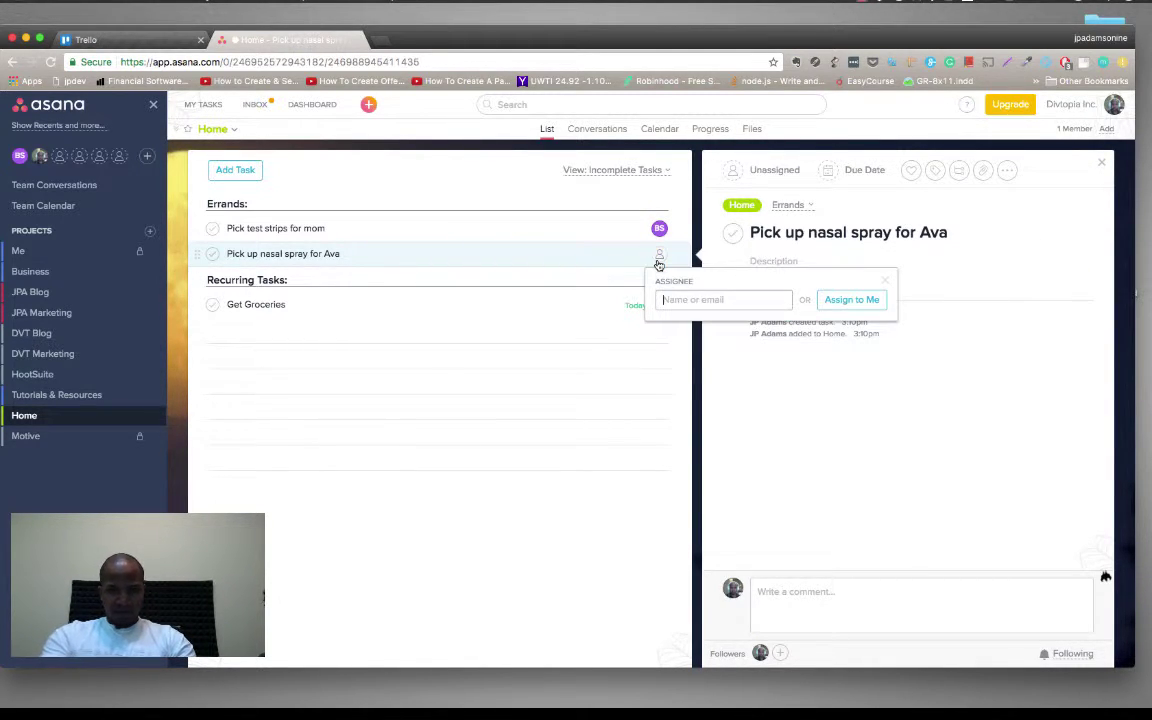
pyautogui.write('bis')
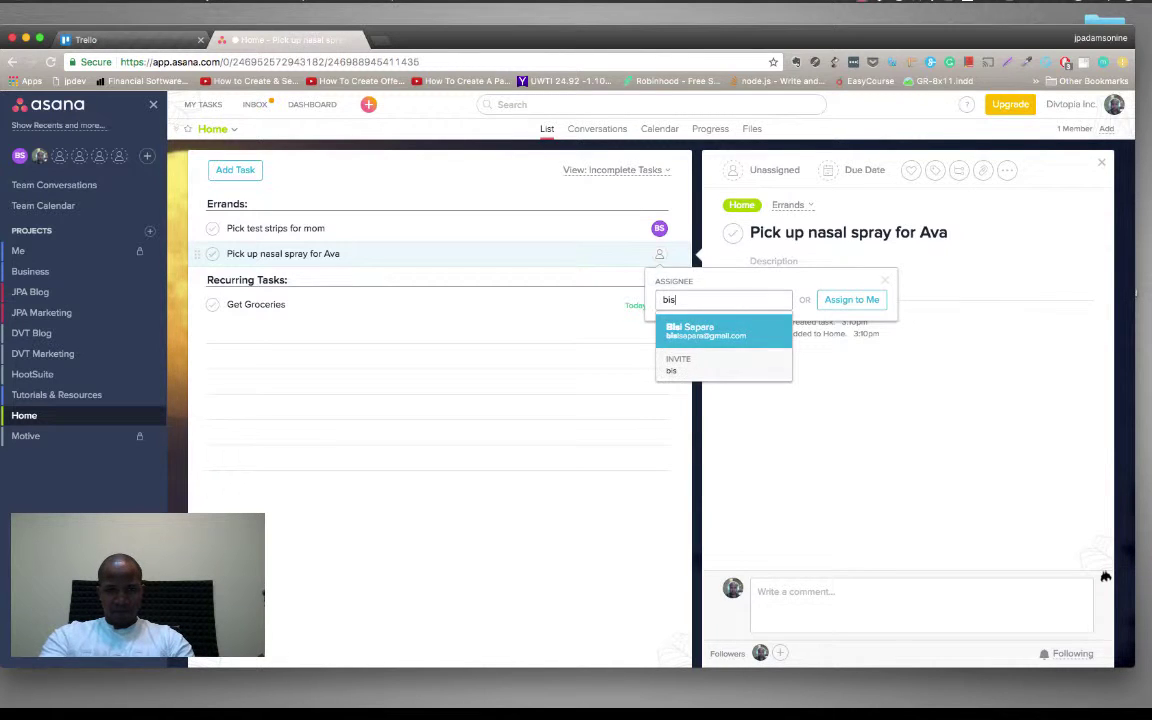
pyautogui.press('Return')
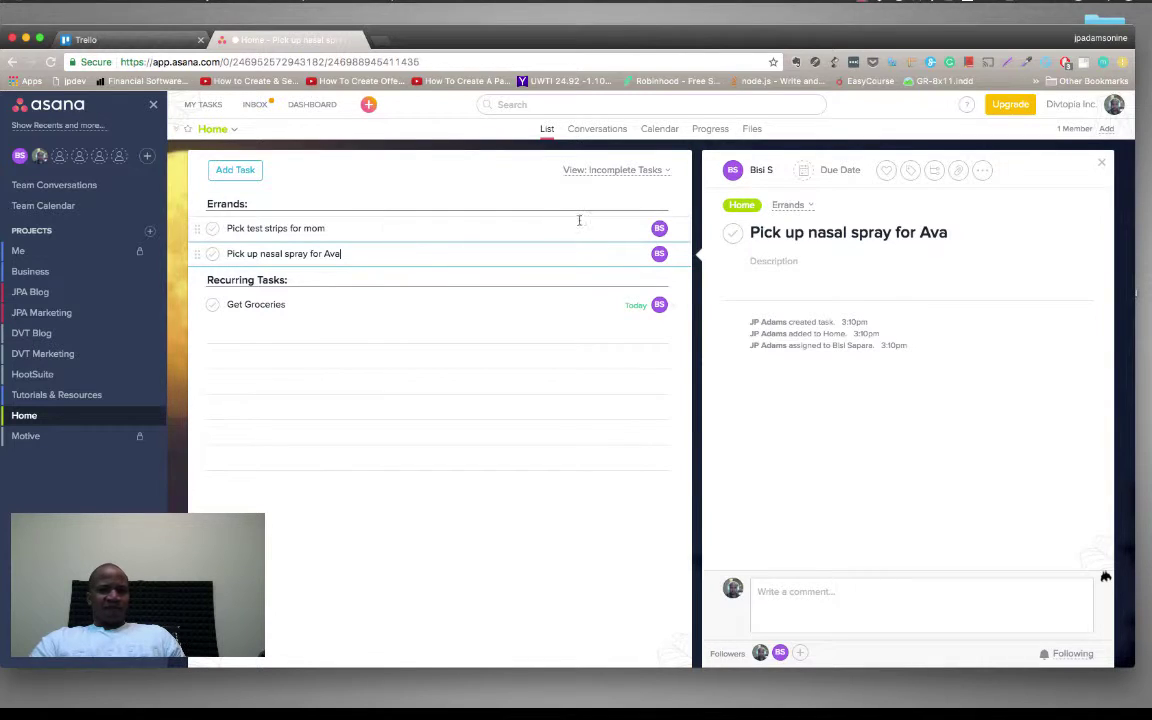
# Step: Open Get Groceries from the other team member's task list and start editing its description
pyautogui.click(19, 156)
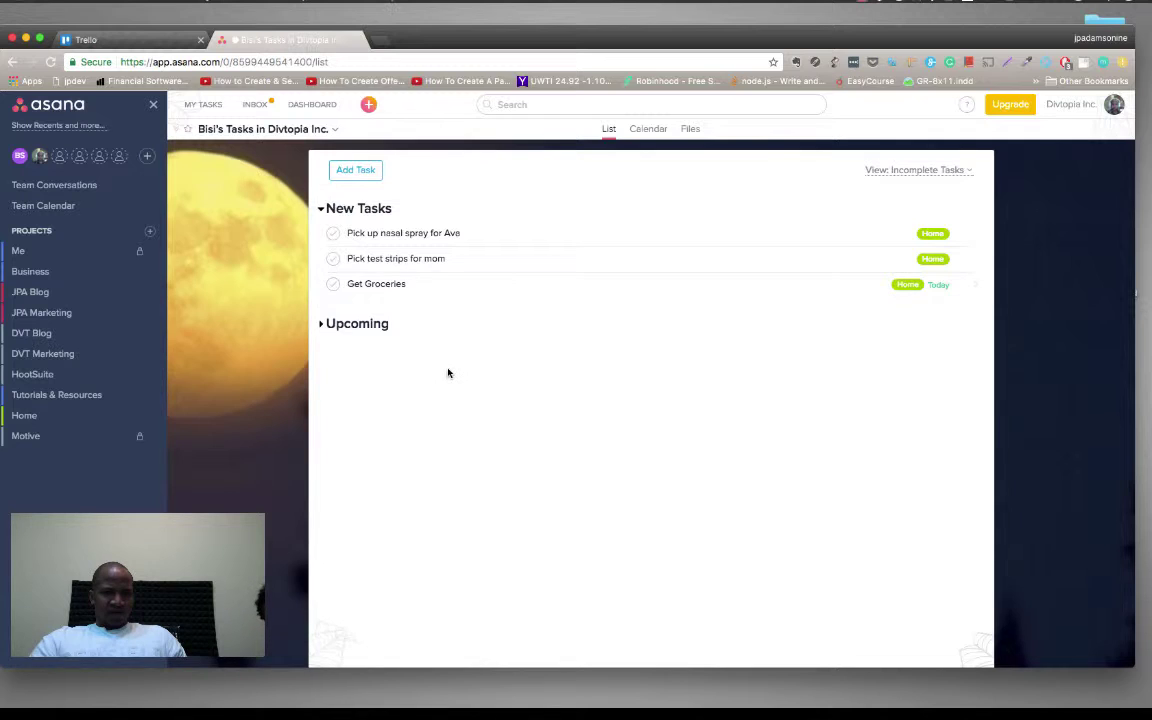
pyautogui.click(411, 285)
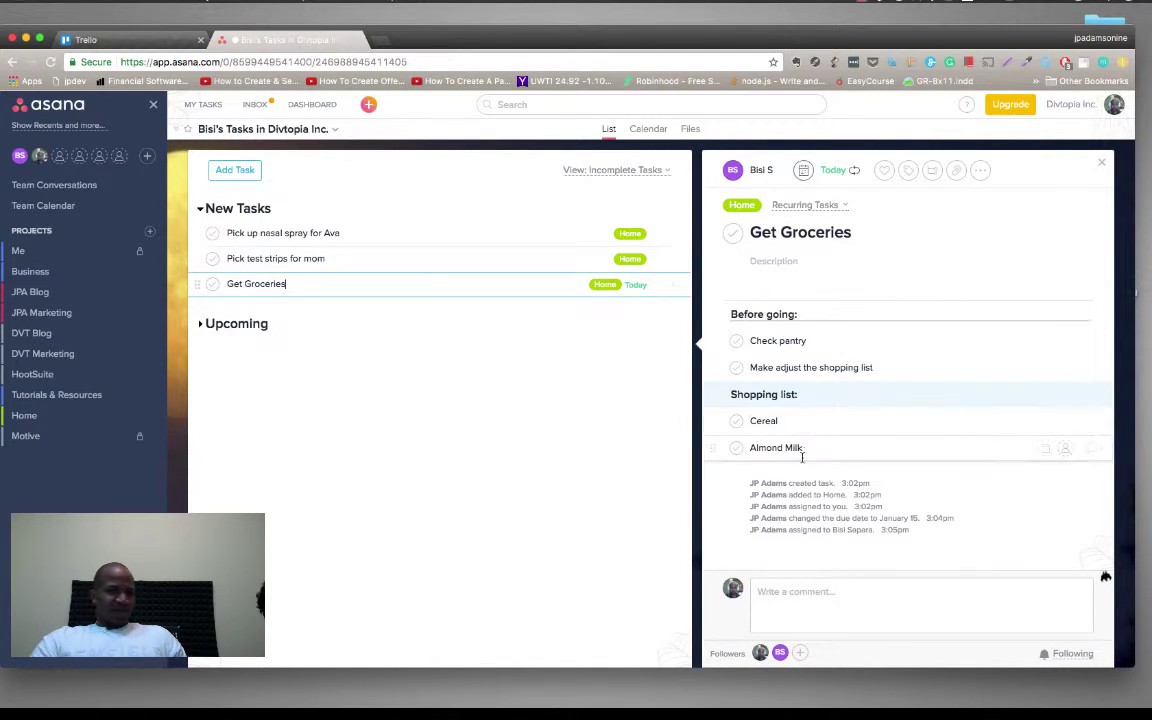
pyautogui.click(774, 274)
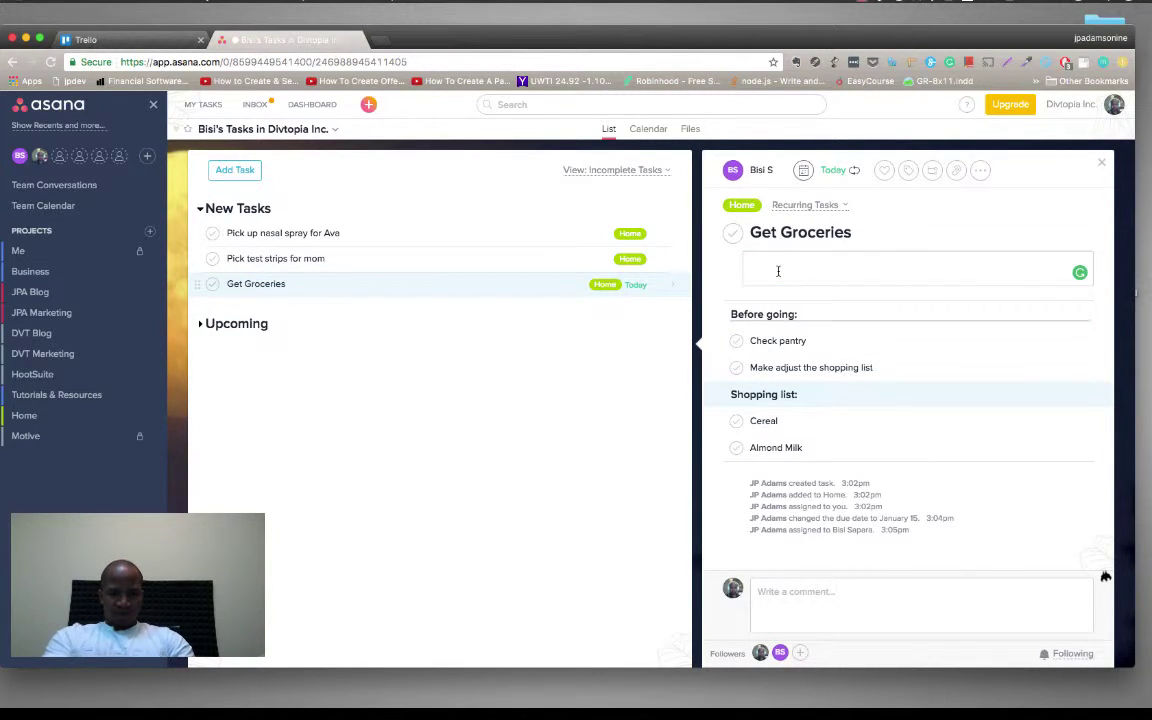
pyautogui.write('Get foo')
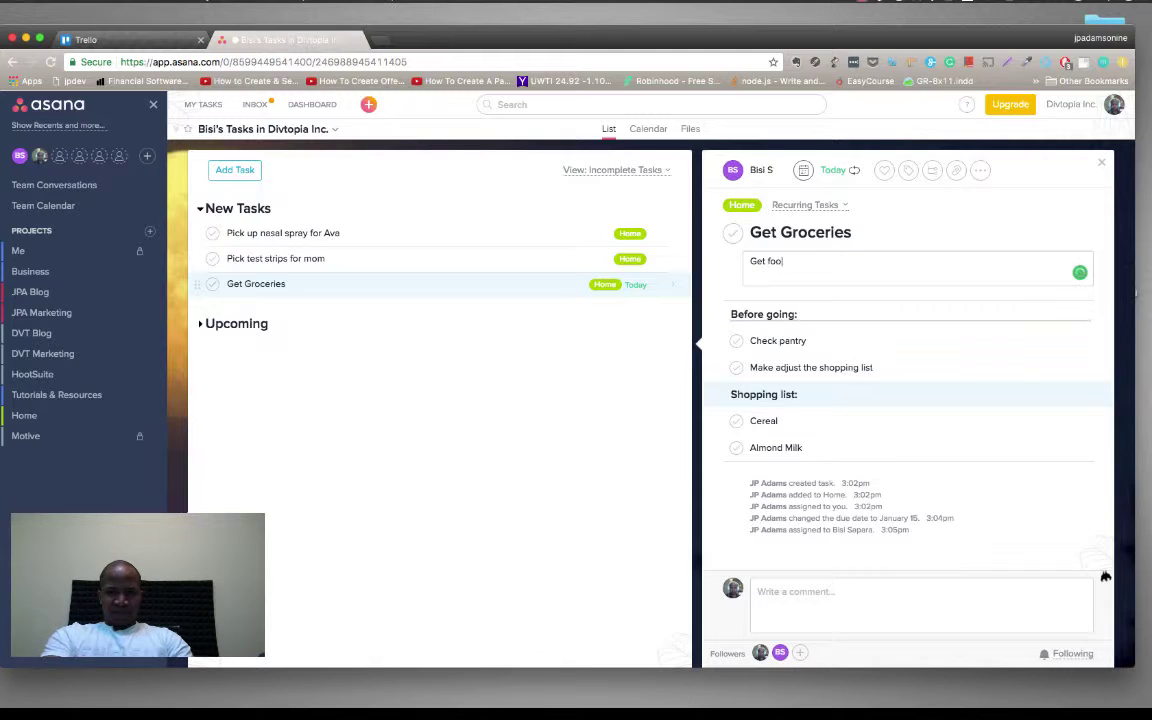
pyautogui.press('BackSpace')
pyautogui.press('BackSpace')
pyautogui.press('BackSpace')
pyautogui.press('BackSpace')
pyautogui.press('BackSpace')
pyautogui.press('BackSpace')
# Step: Enter "Weekly checklist to get food for the house." as the description of Get Groceries
pyautogui.write('W')
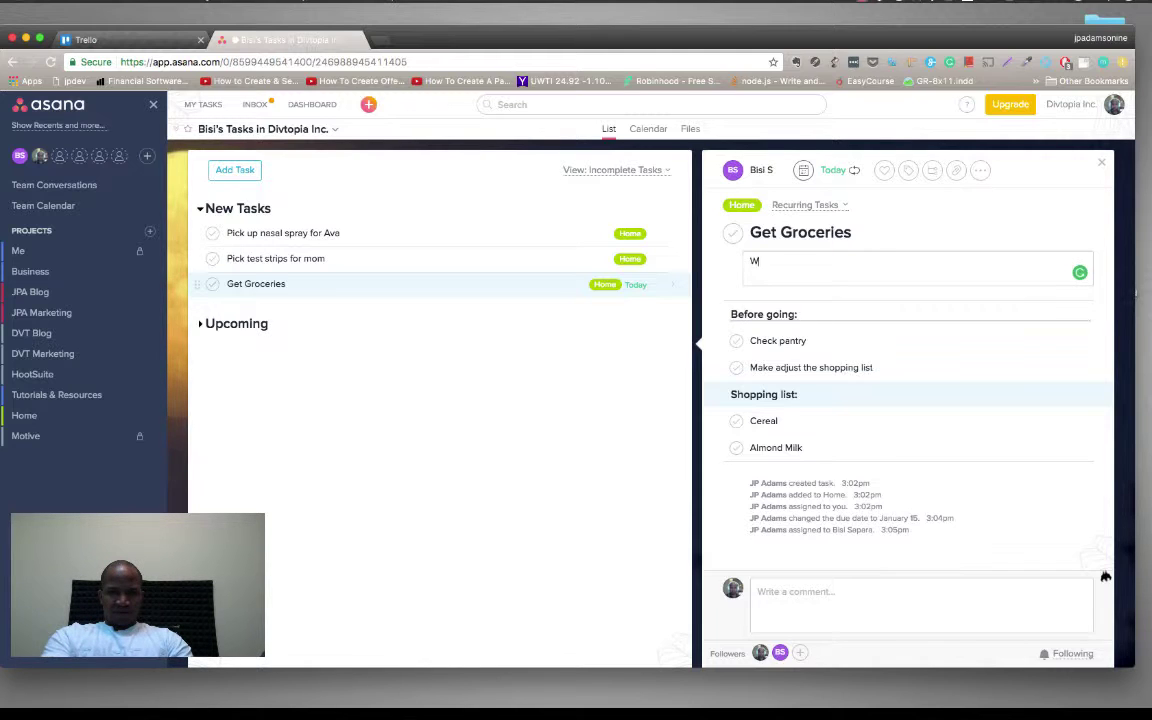
pyautogui.write('eekly check')
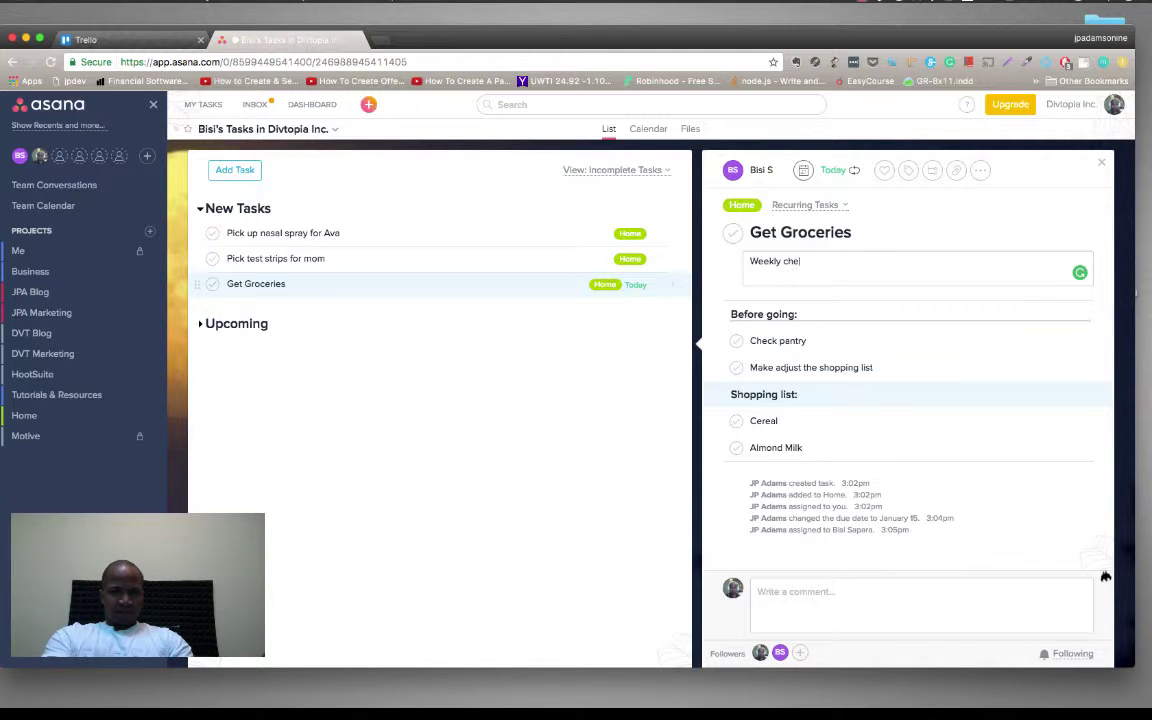
pyautogui.write('list ')
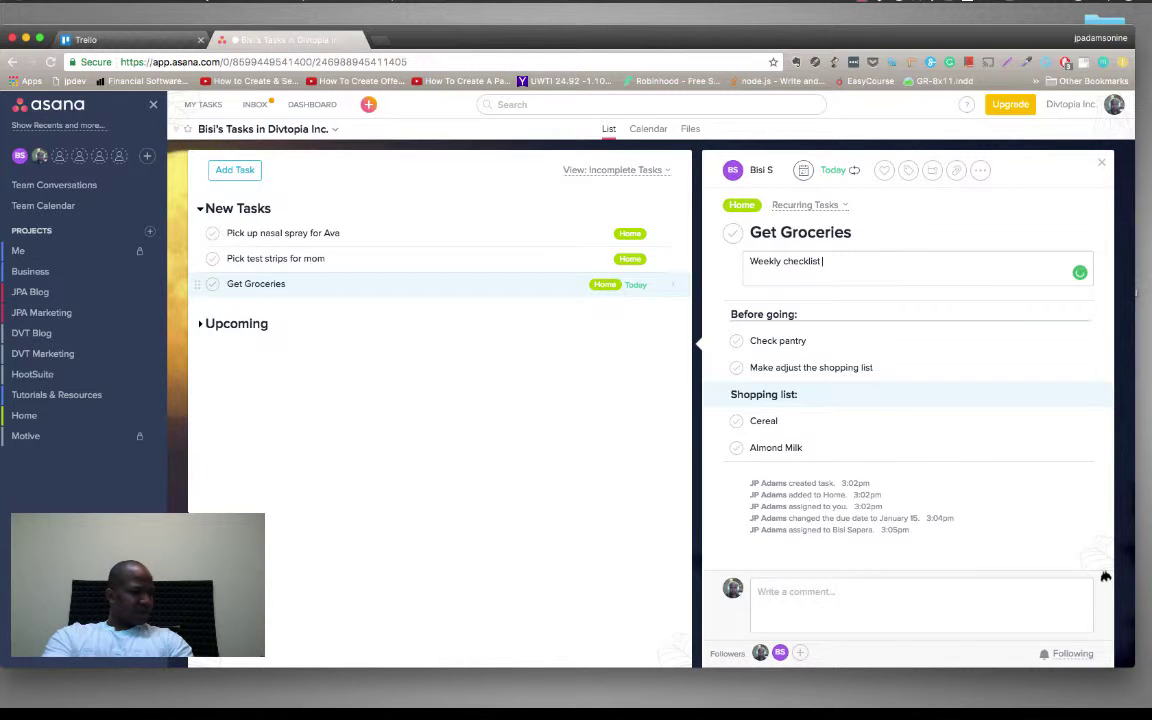
pyautogui.write('to get food for ')
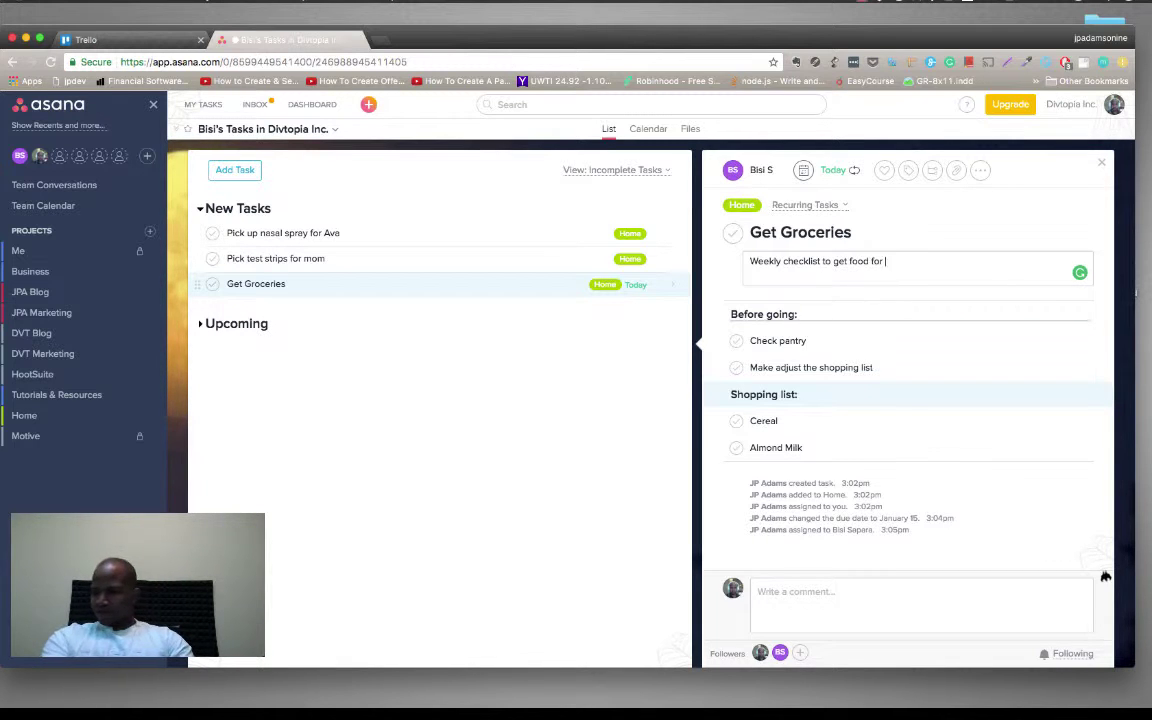
pyautogui.write('the house.')
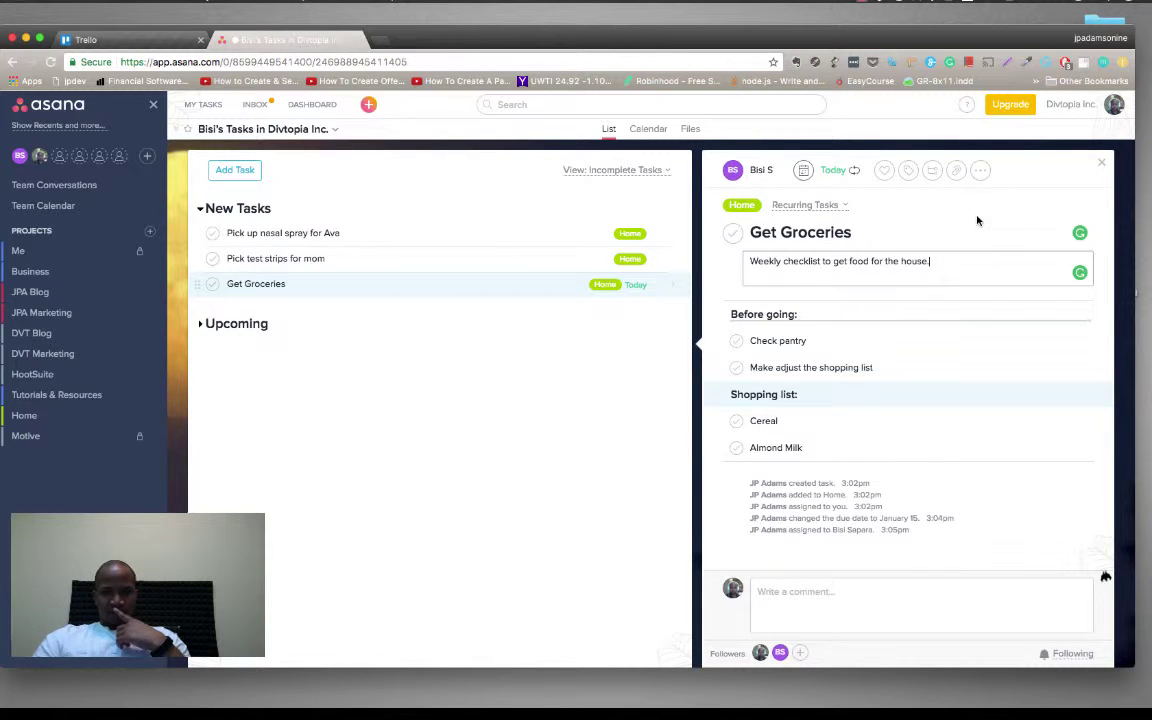
pyautogui.click(718, 284)
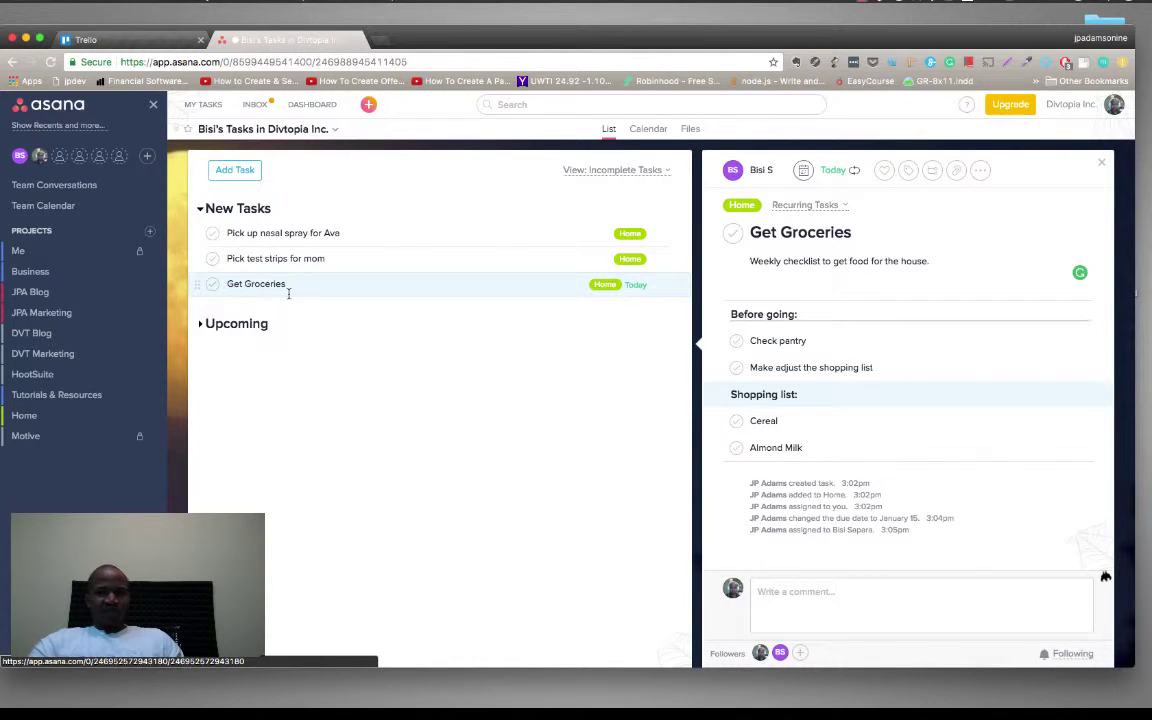
# Step: Look through the team conversations, the team calendar and the personal task list
pyautogui.click(37, 190)
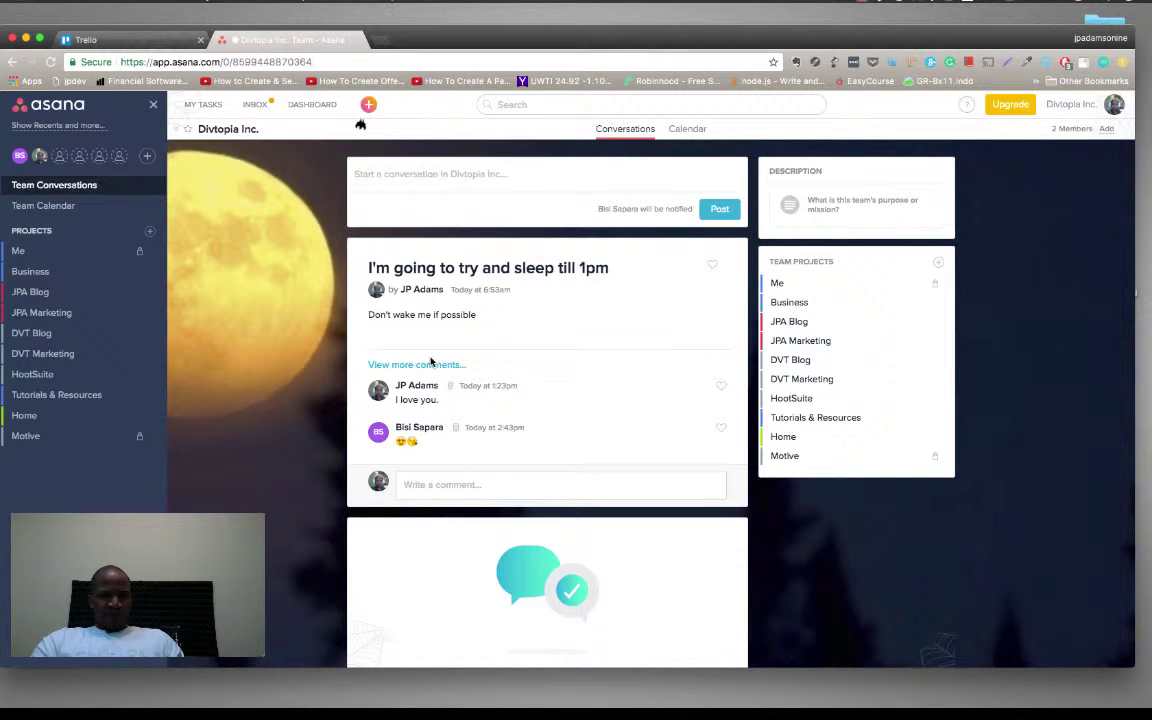
pyautogui.scroll(-2, 478, 357)
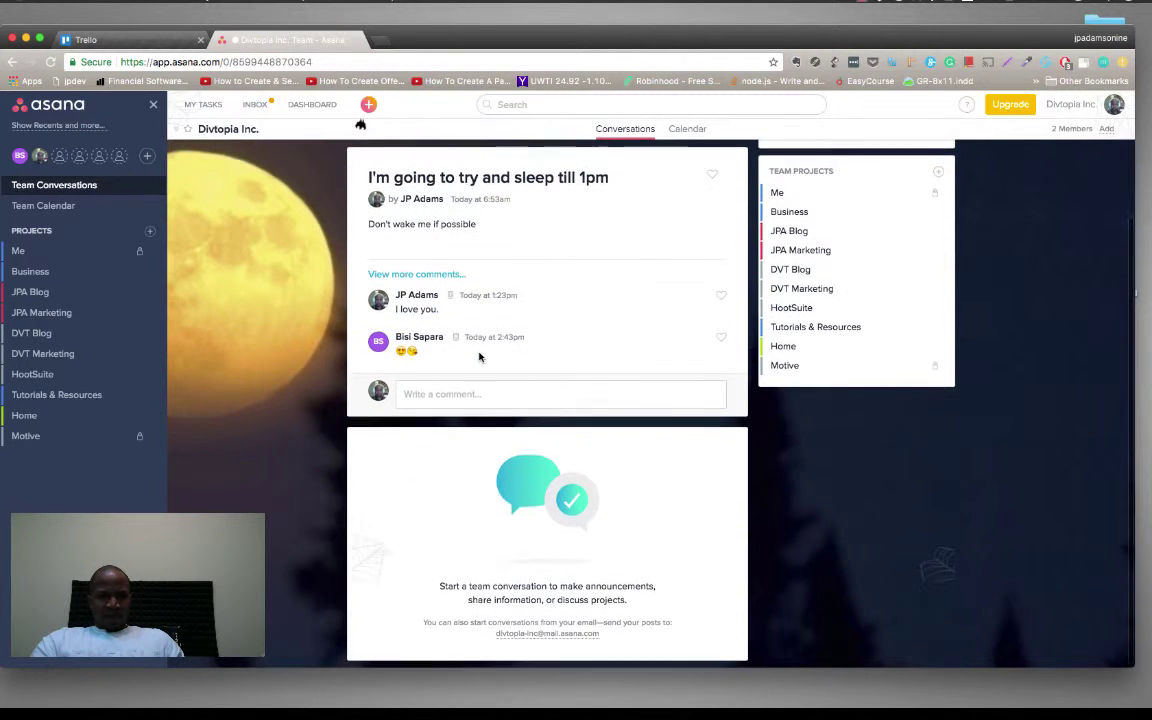
pyautogui.scroll(2, 478, 357)
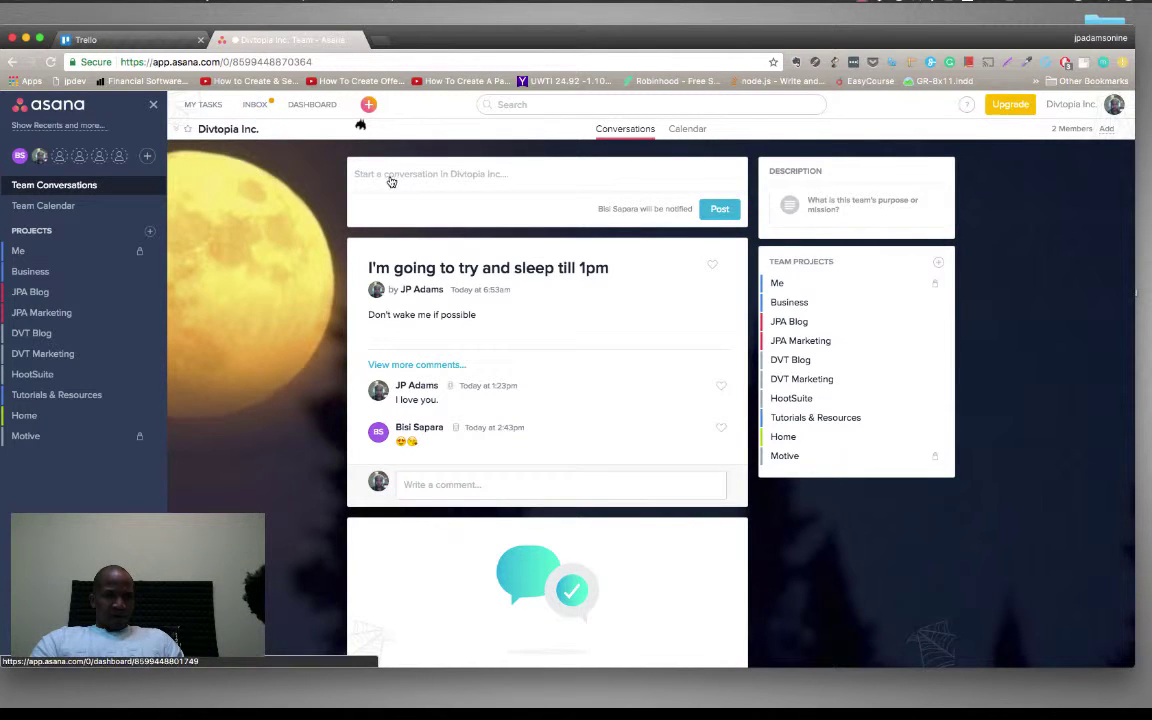
pyautogui.click(700, 135)
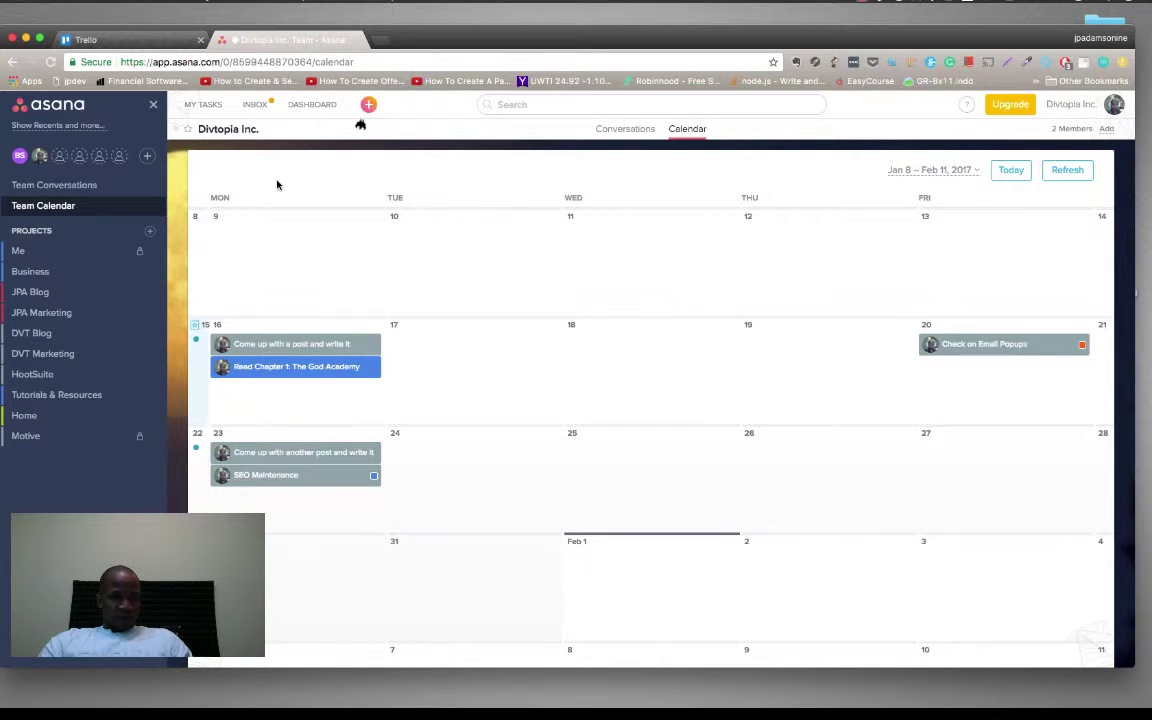
pyautogui.click(102, 196)
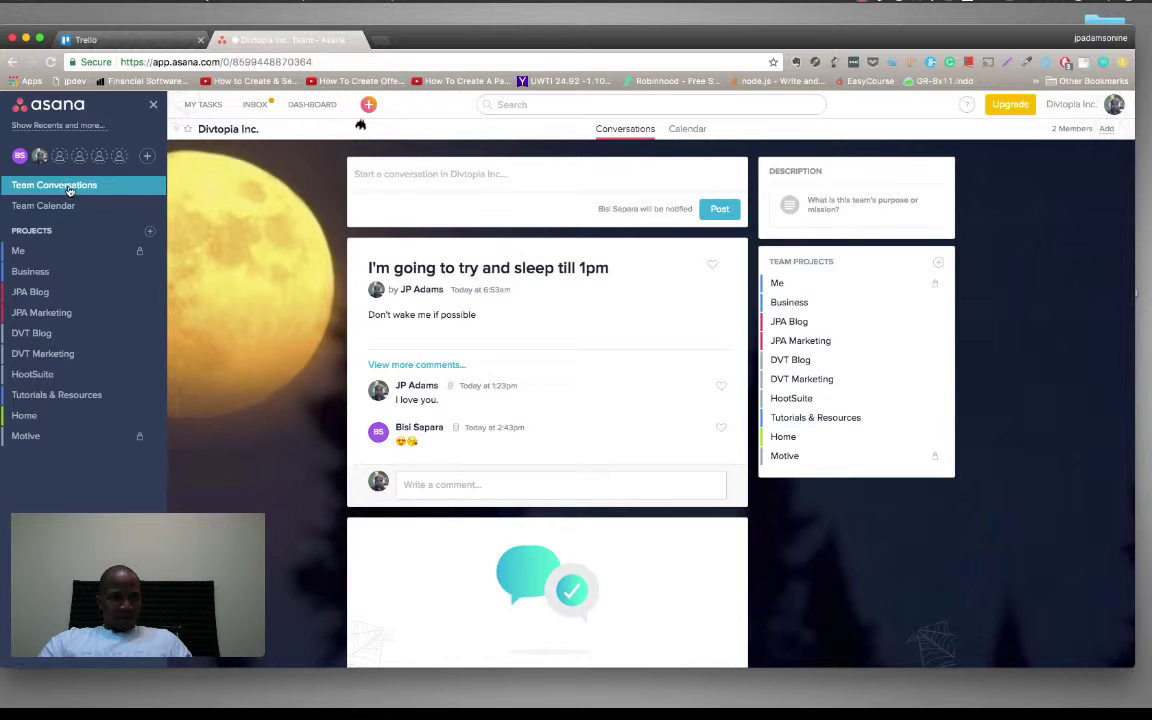
pyautogui.click(50, 206)
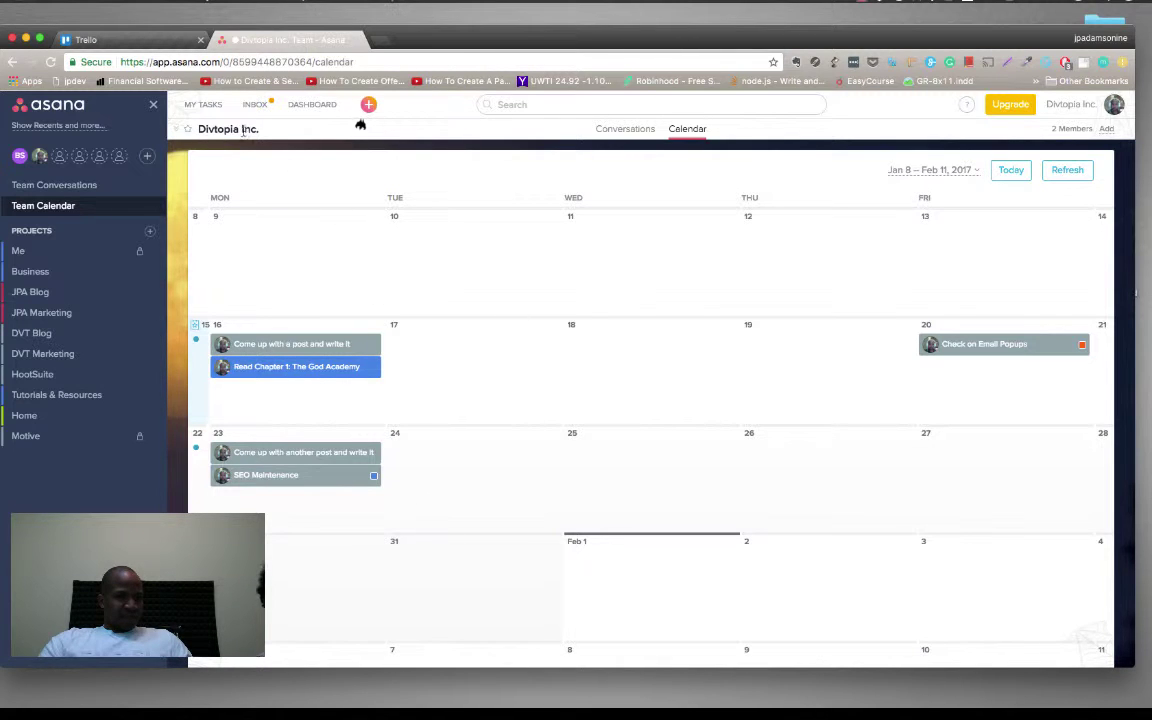
pyautogui.click(205, 106)
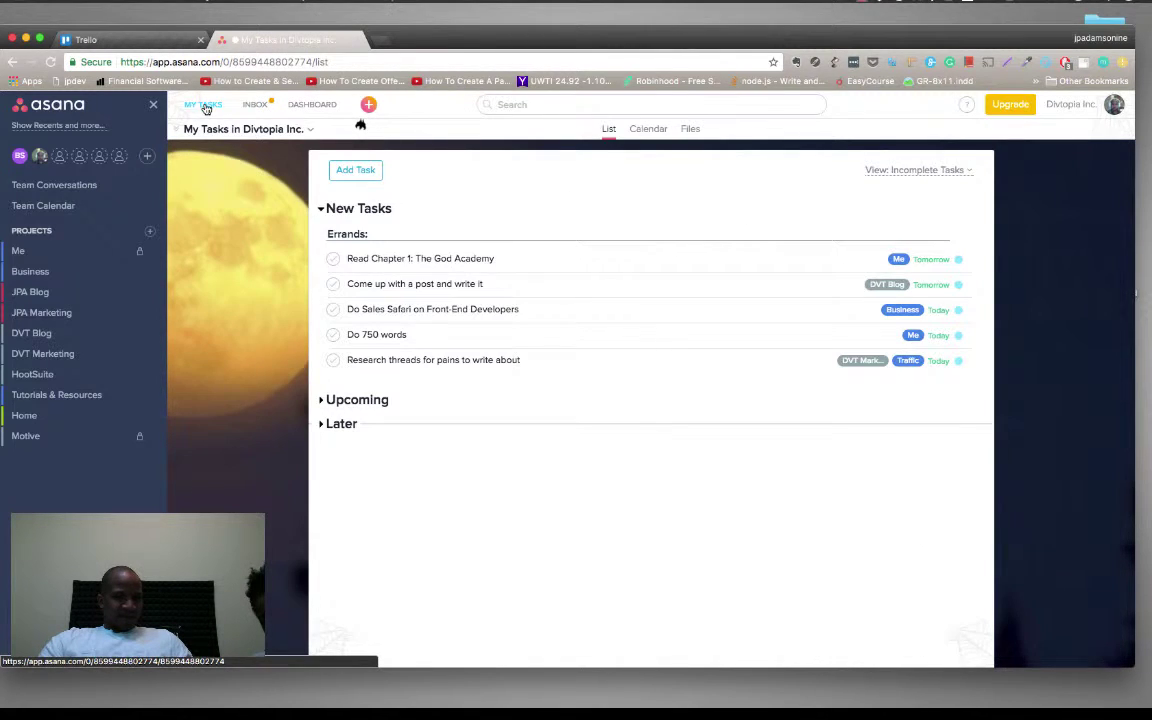
# Step: Read the "I'm going to try and sleep till 1pm" conversation in the inbox and archive it
pyautogui.click(260, 105)
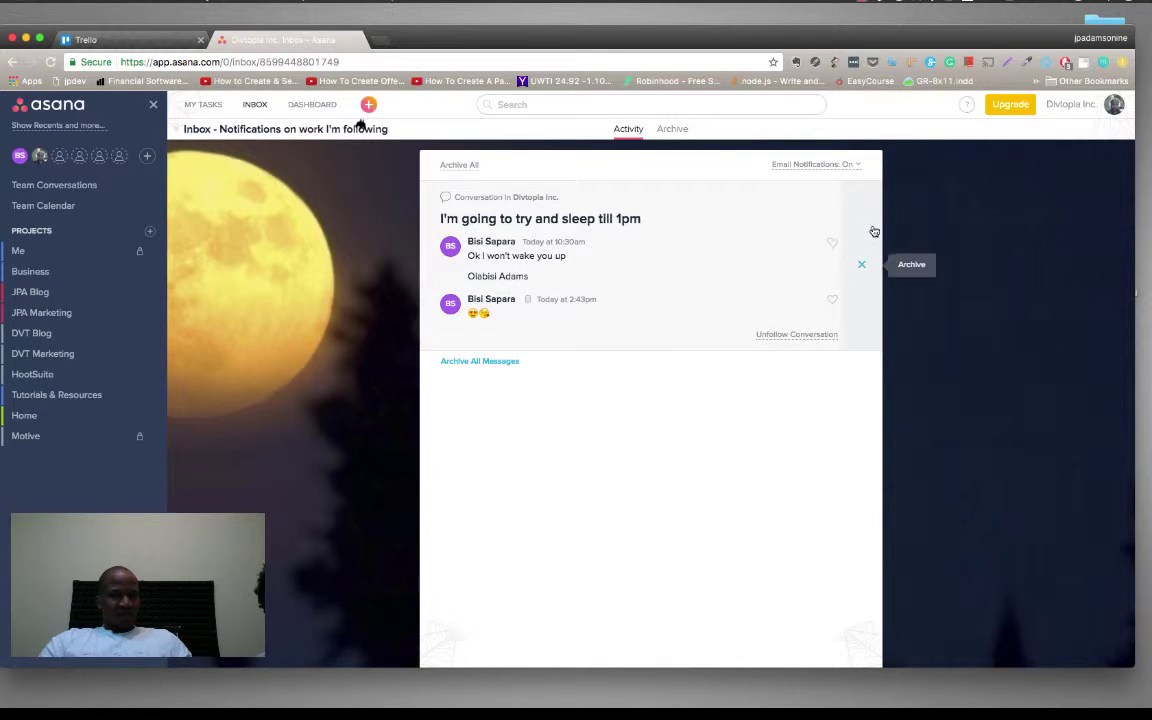
pyautogui.click(726, 245)
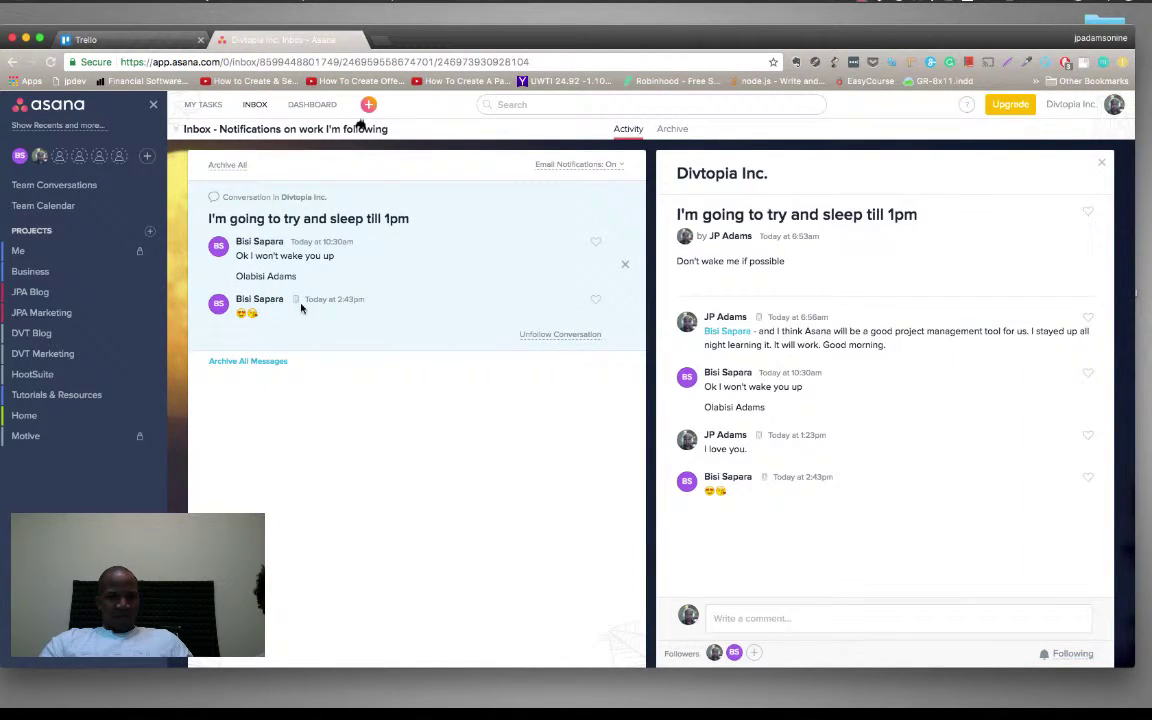
pyautogui.click(628, 265)
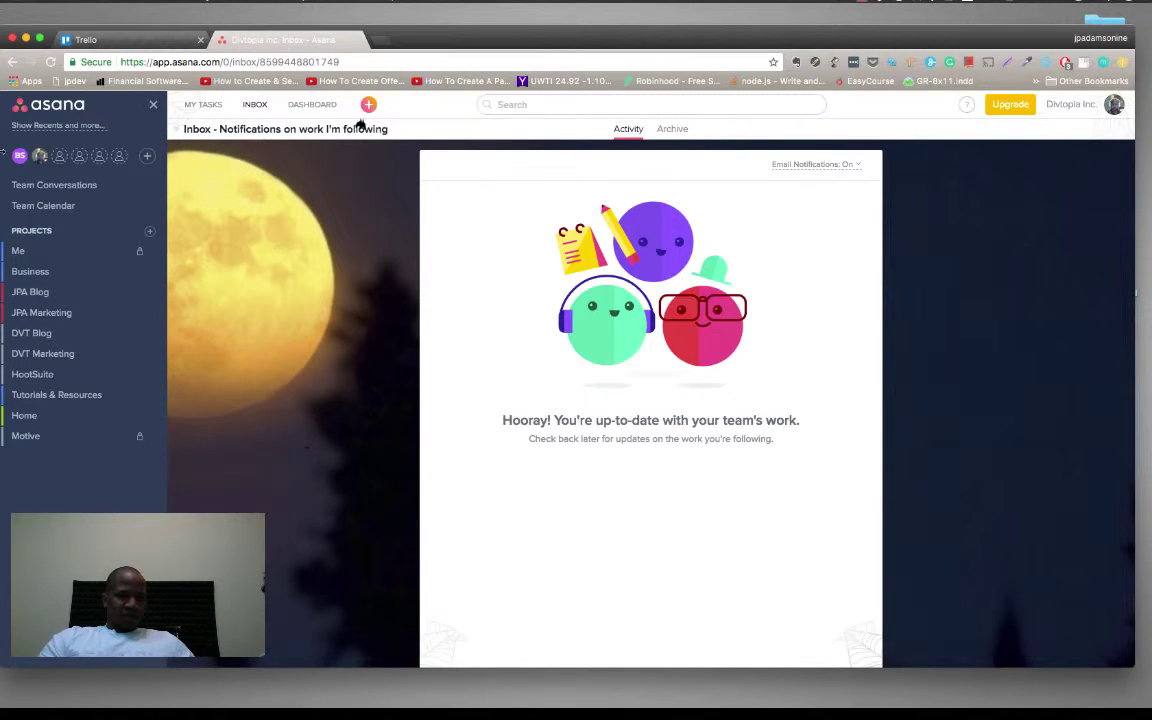
# Step: Move "Read Chapter 1: The God Academy" down one place in the personal task list and Get Groceries to the top of the other team member's
pyautogui.click(193, 105)
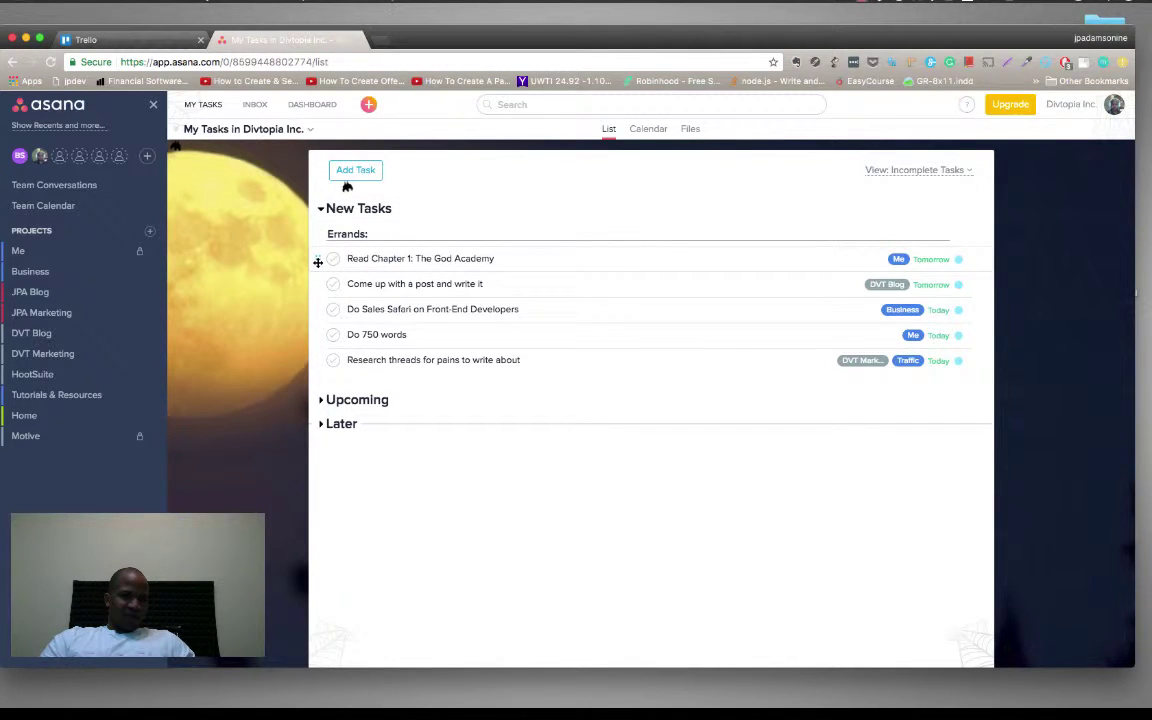
pyautogui.moveTo(317, 262); pyautogui.dragTo(317, 291)
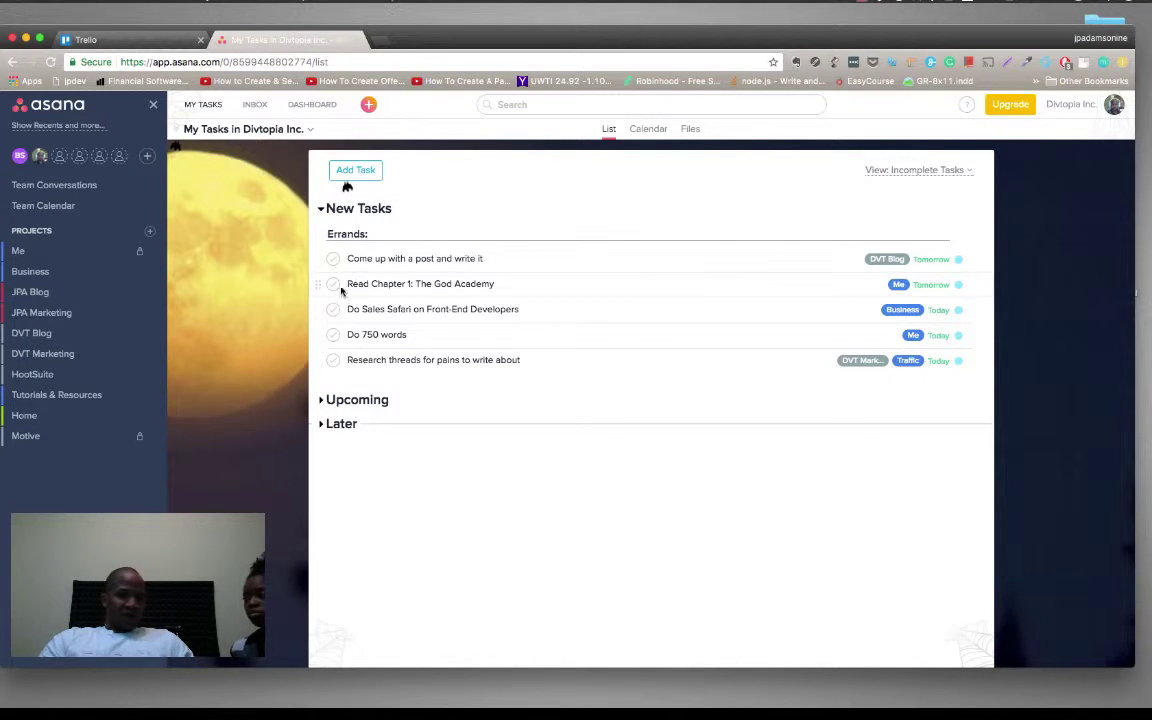
pyautogui.click(19, 155)
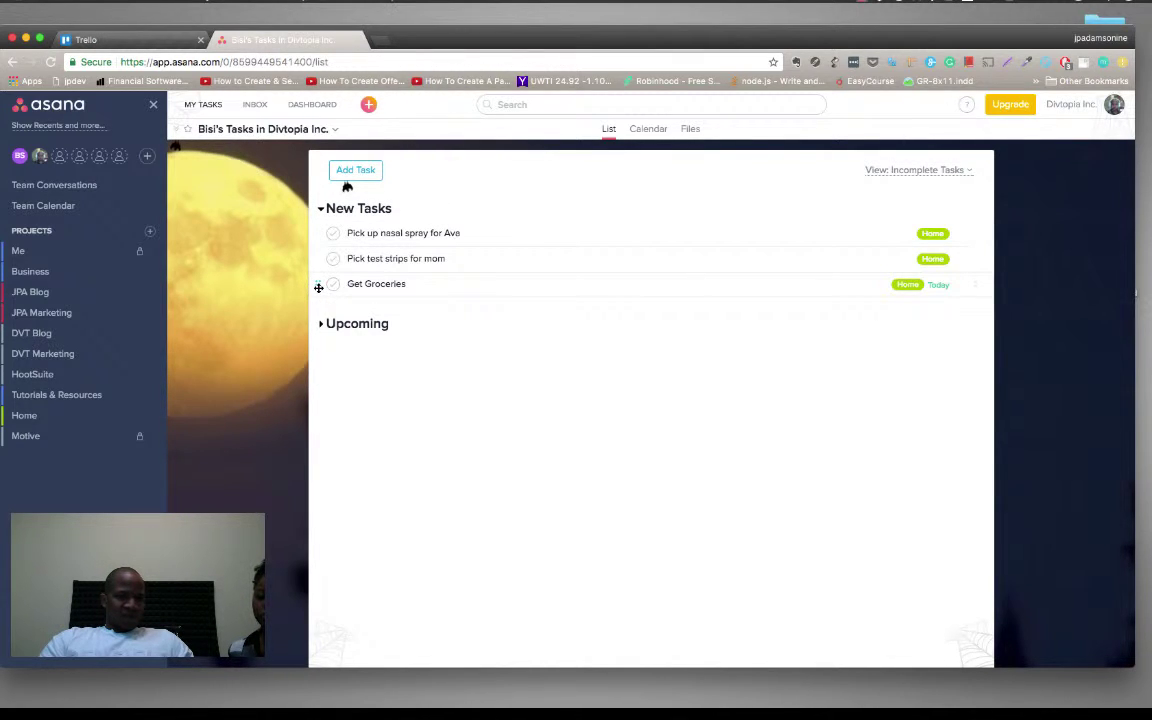
pyautogui.moveTo(318, 287); pyautogui.dragTo(321, 229)
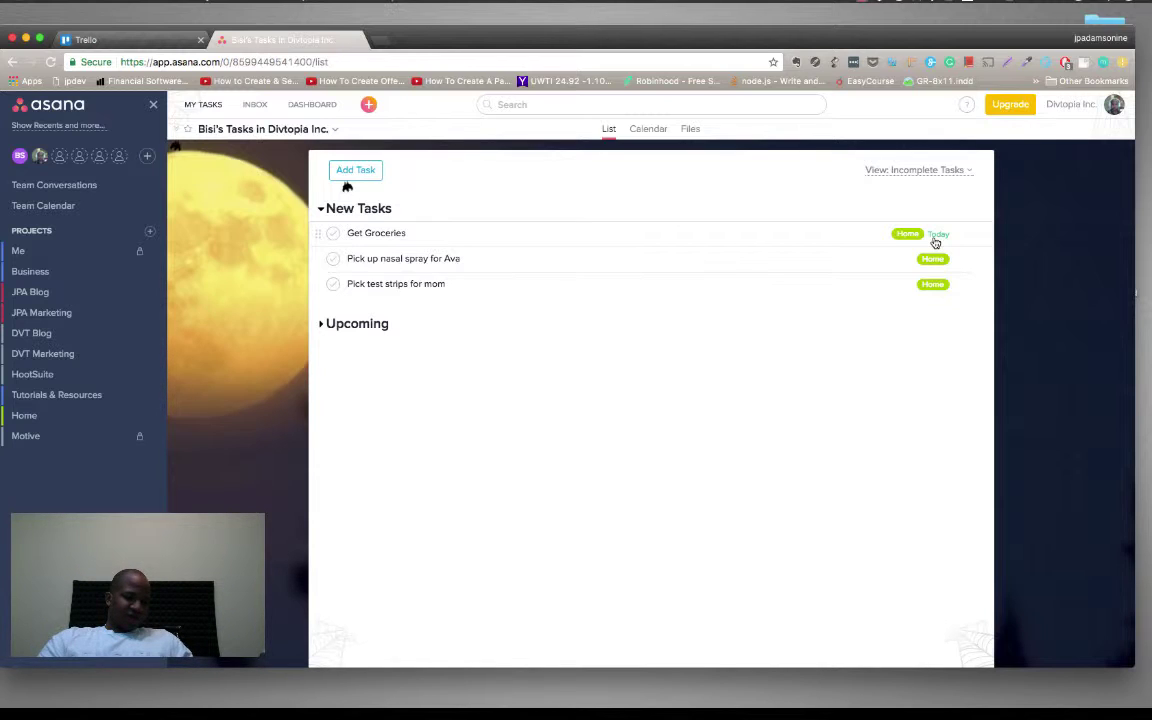
# Step: Check the inbox for notifications on followed work
pyautogui.click(257, 108)
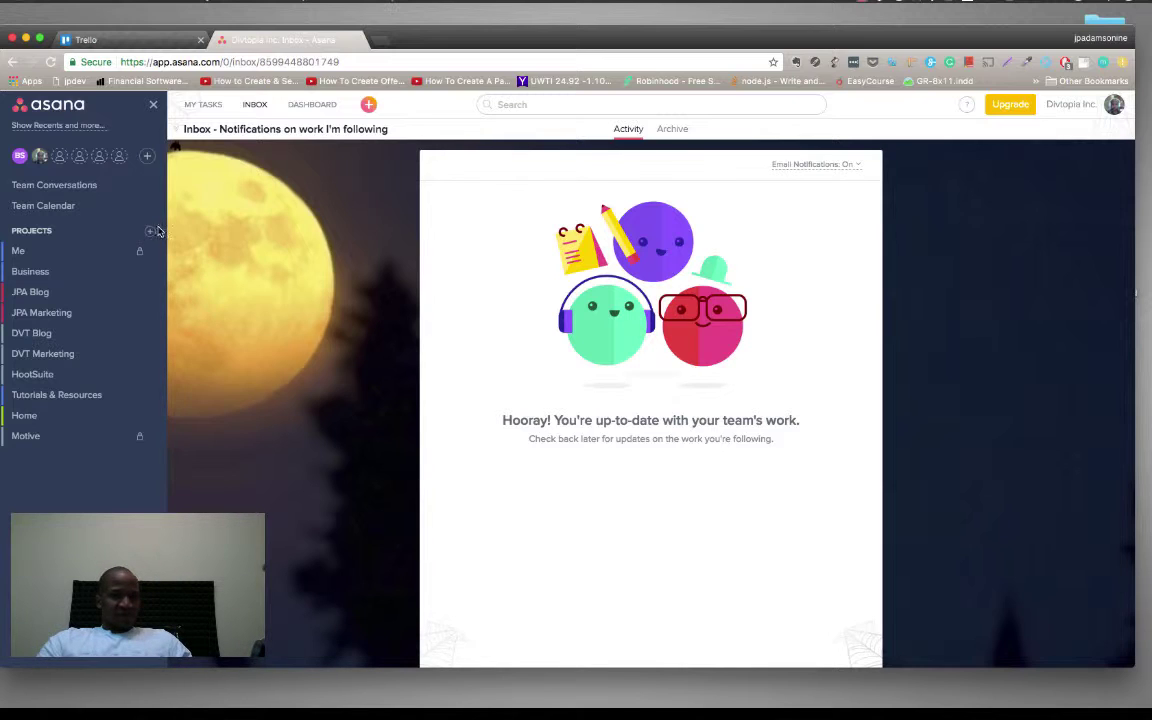
# Step: Review the personal tasks in both list and calendar form
pyautogui.click(108, 216)
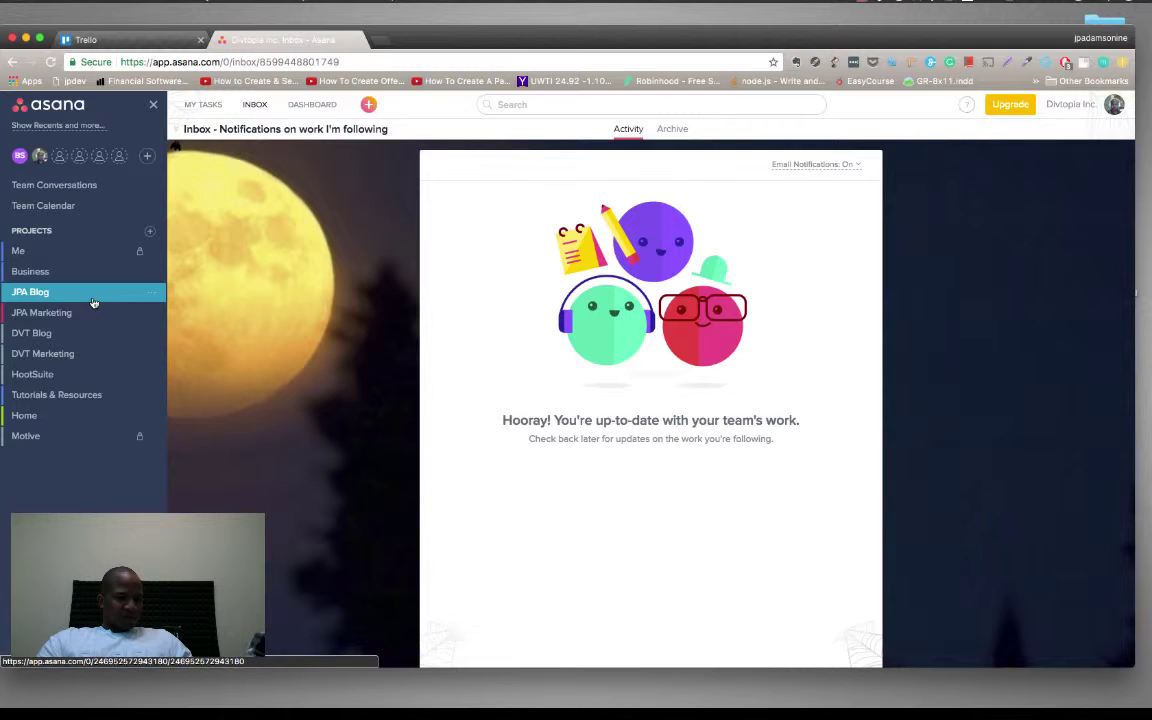
pyautogui.click(190, 106)
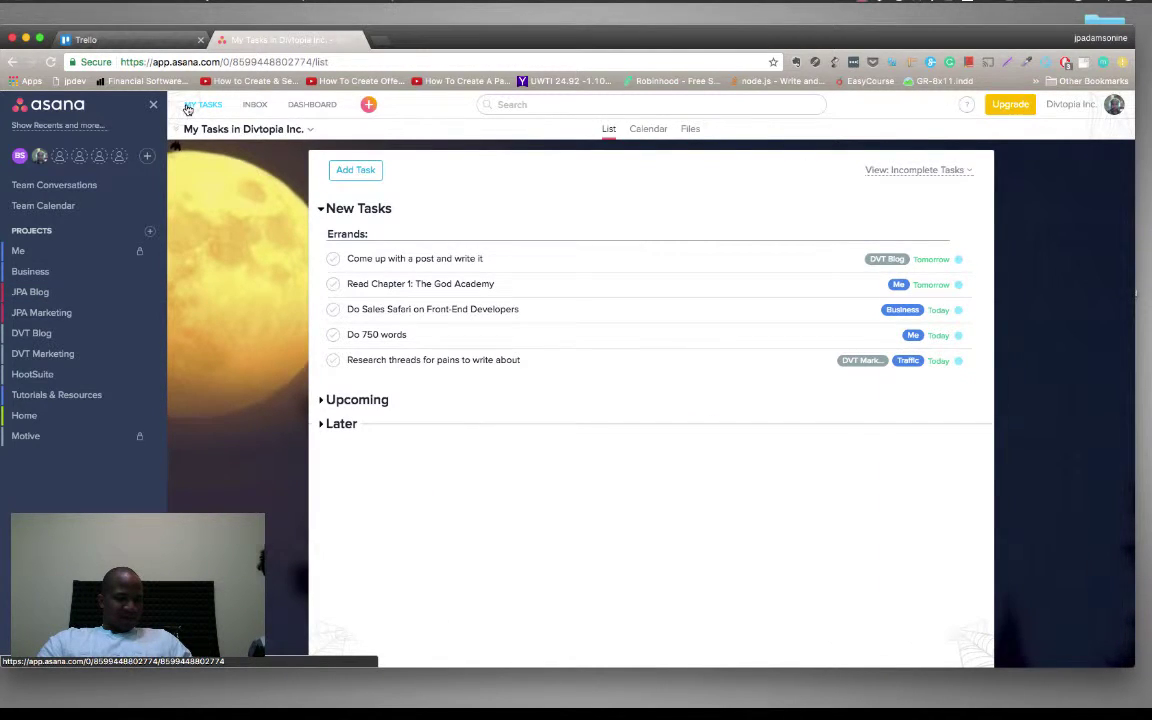
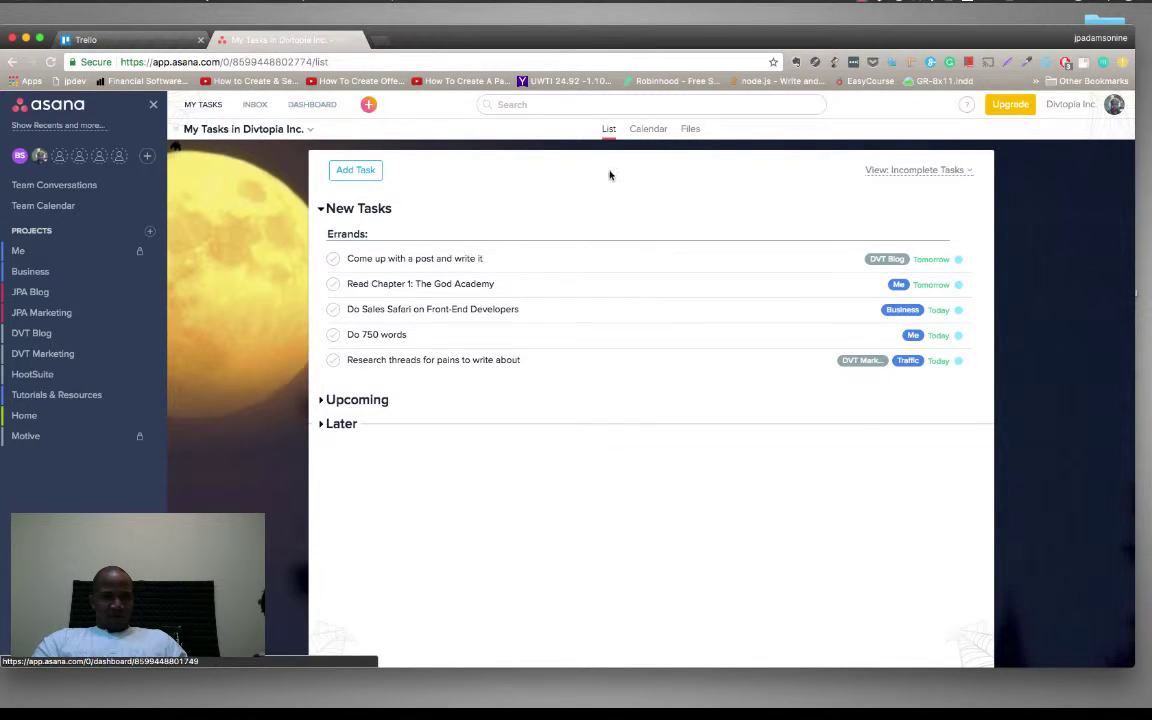
pyautogui.click(657, 131)
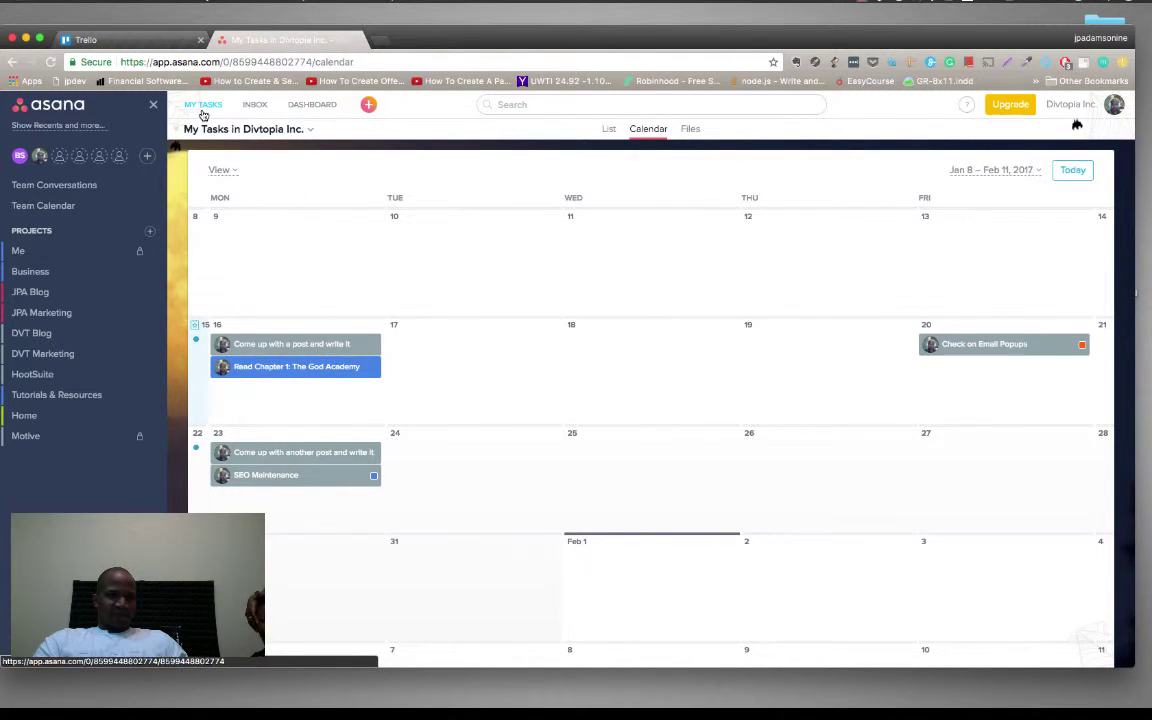
pyautogui.click(203, 108)
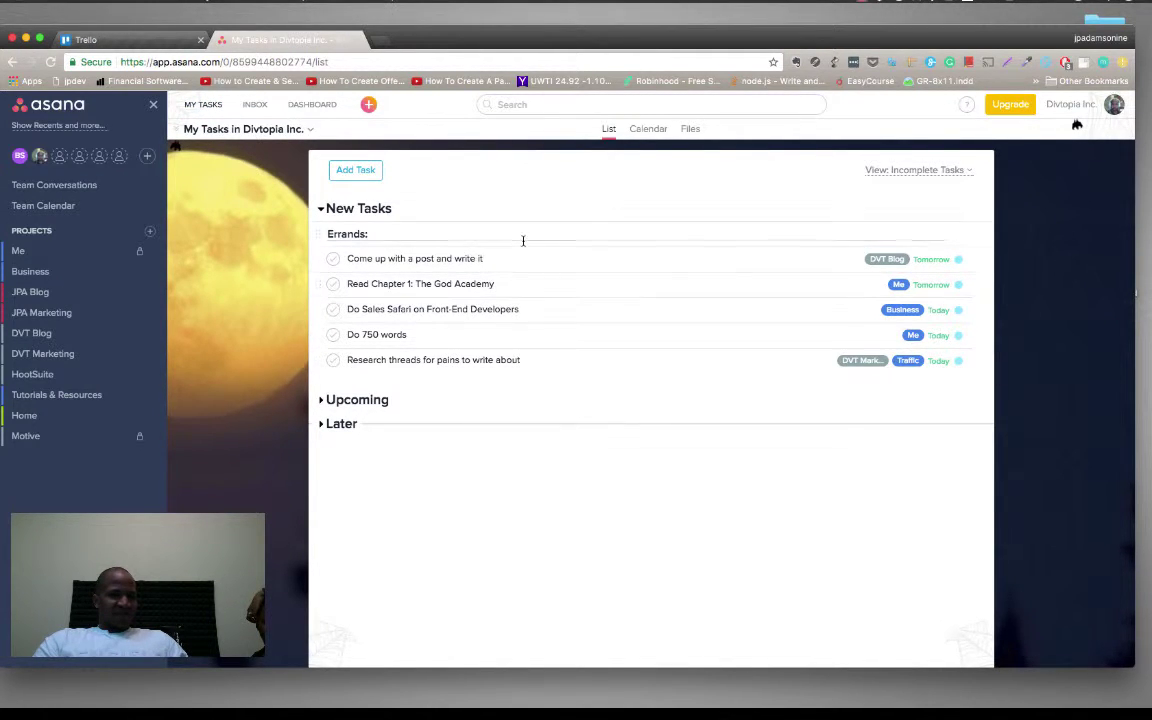
pyautogui.click(650, 129)
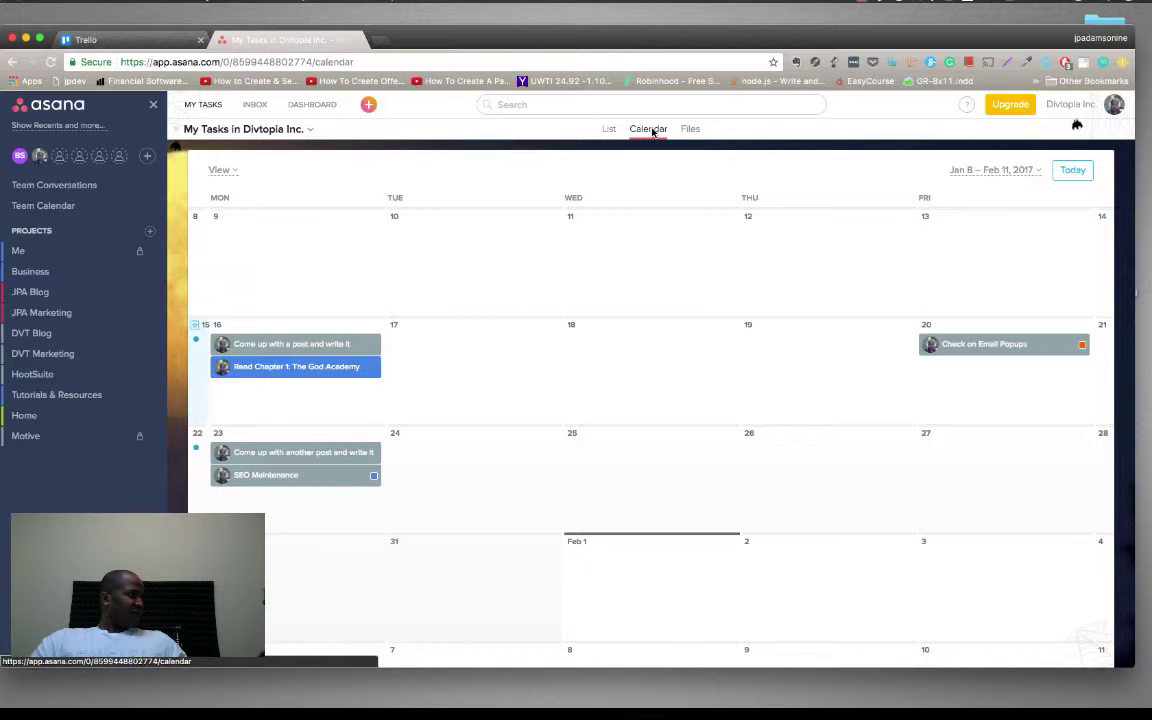
# Step: Add an "Idea:" section below Get Groceries in the Home project
pyautogui.click(22, 415)
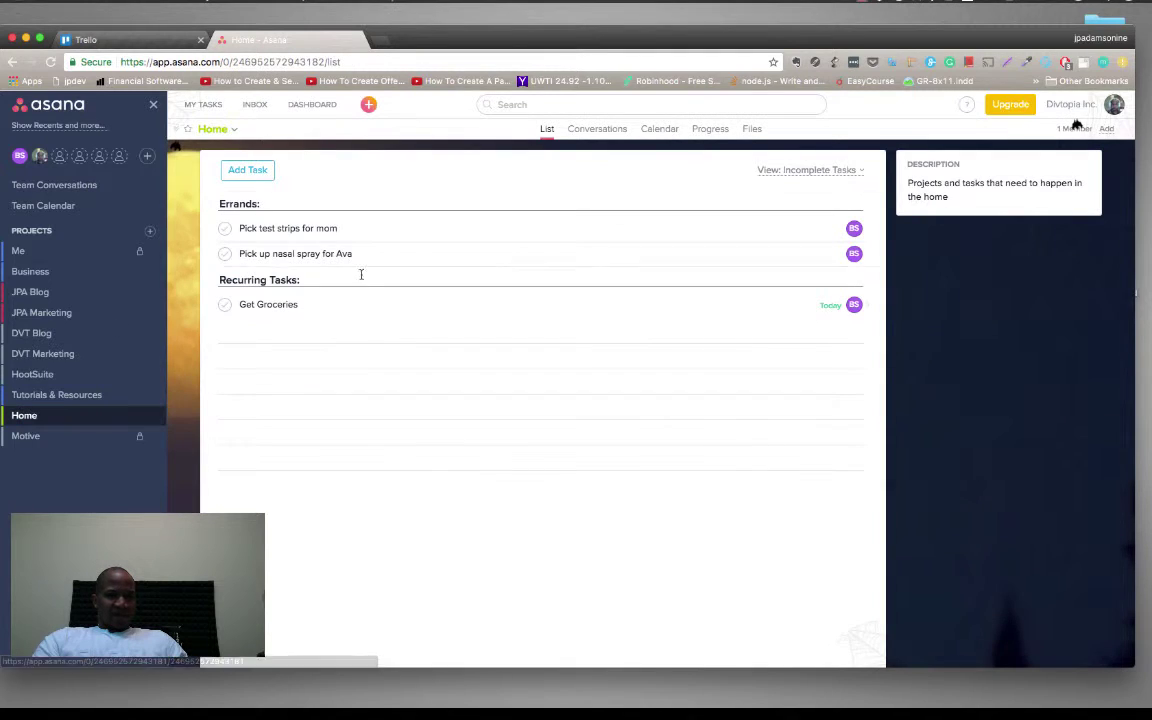
pyautogui.click(345, 304)
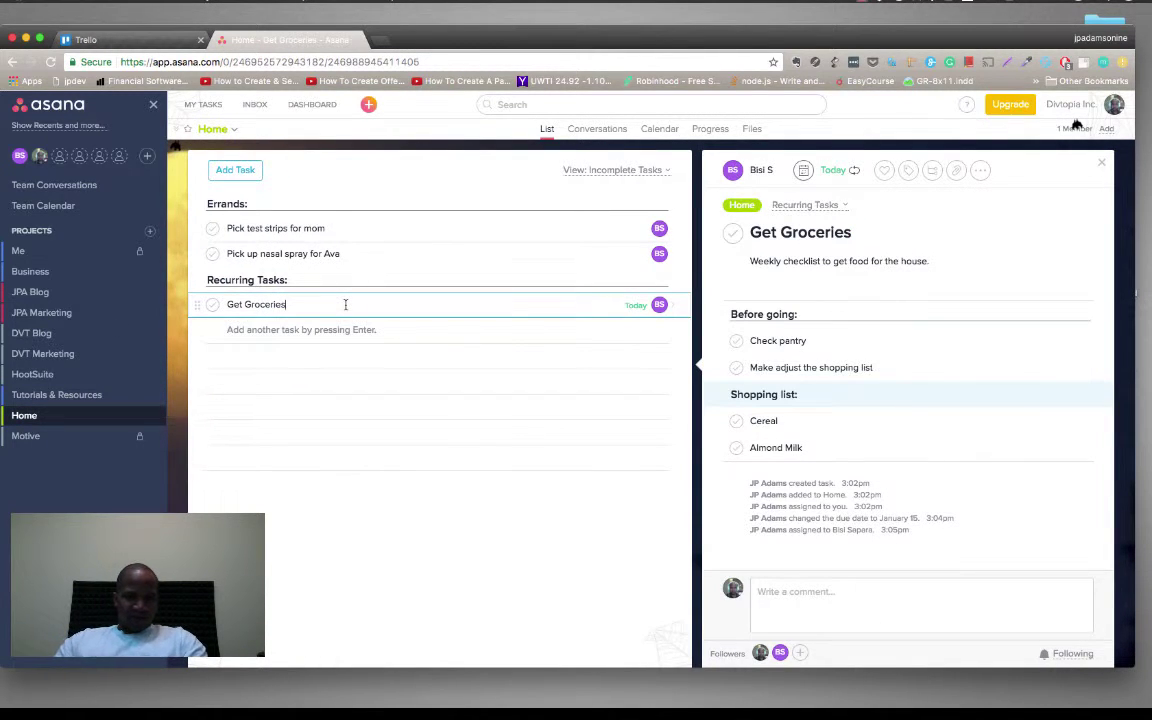
pyautogui.press('Return')
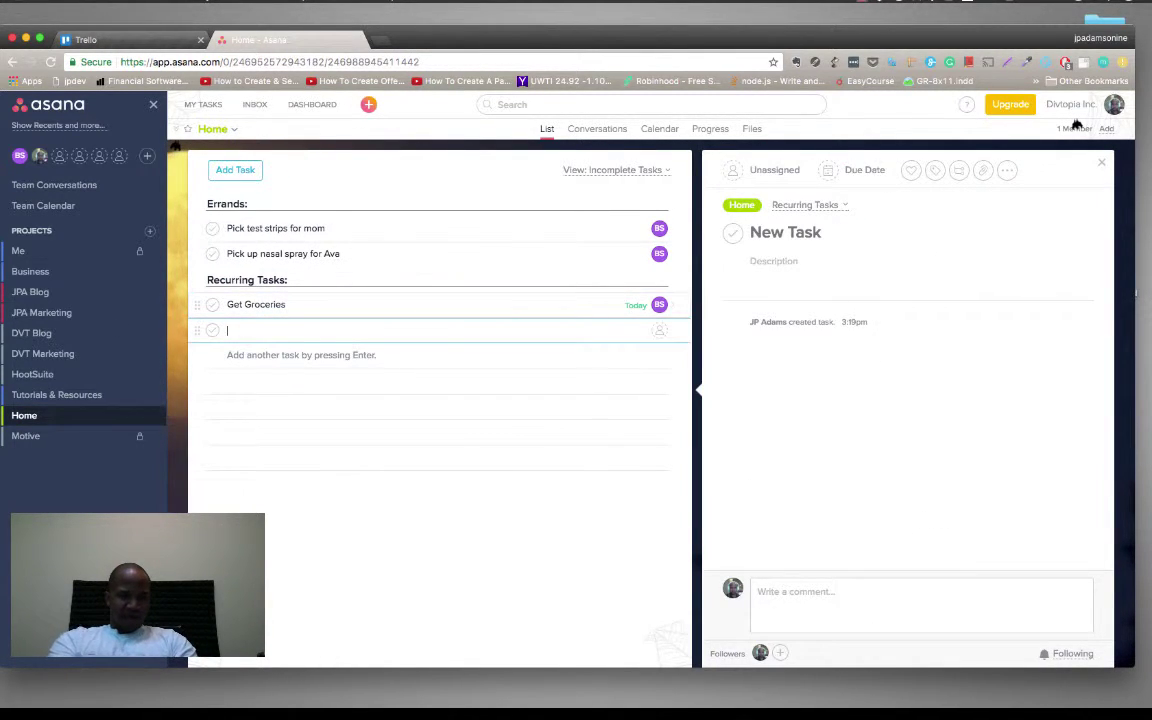
pyautogui.write('Idea')
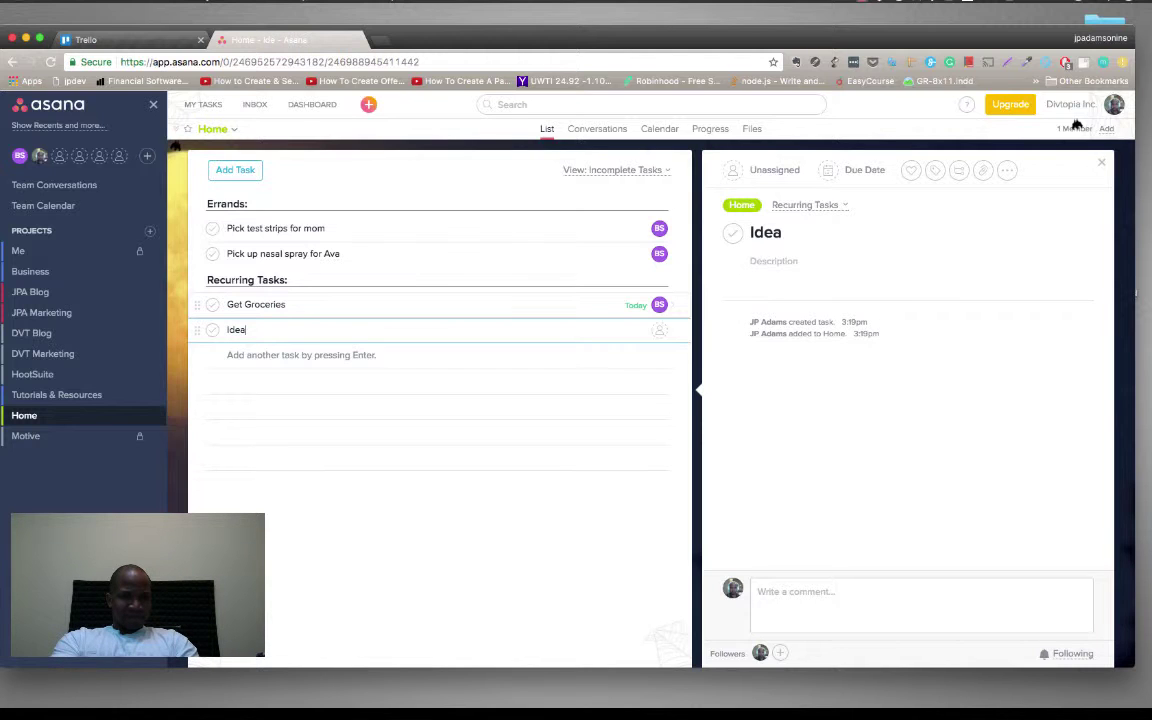
pyautogui.write(':')
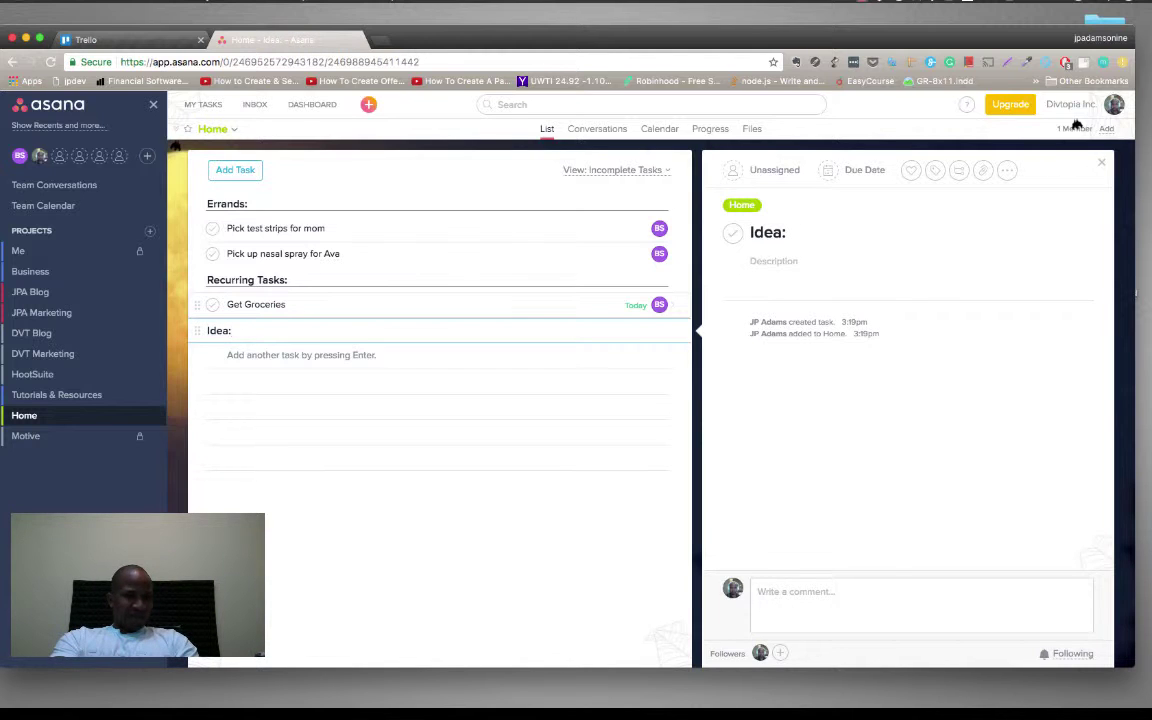
# Step: Add the task "Hire someone to organize the home office" under the Idea section
pyautogui.press('Return')
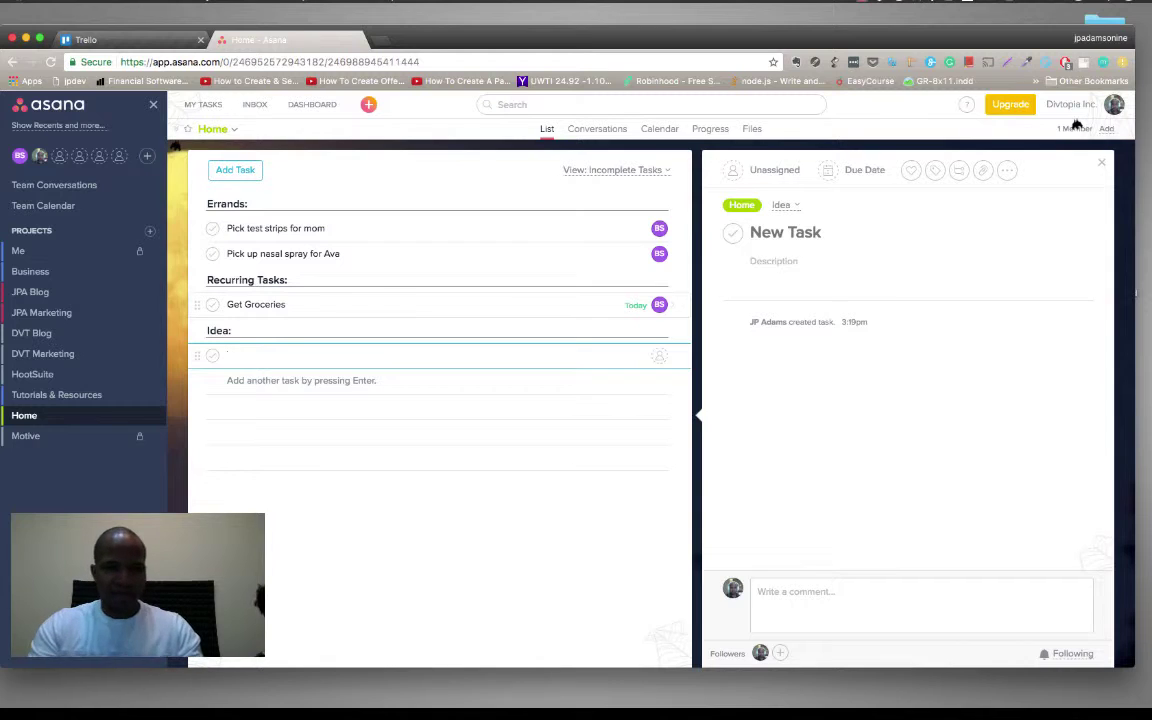
pyautogui.write('Hir')
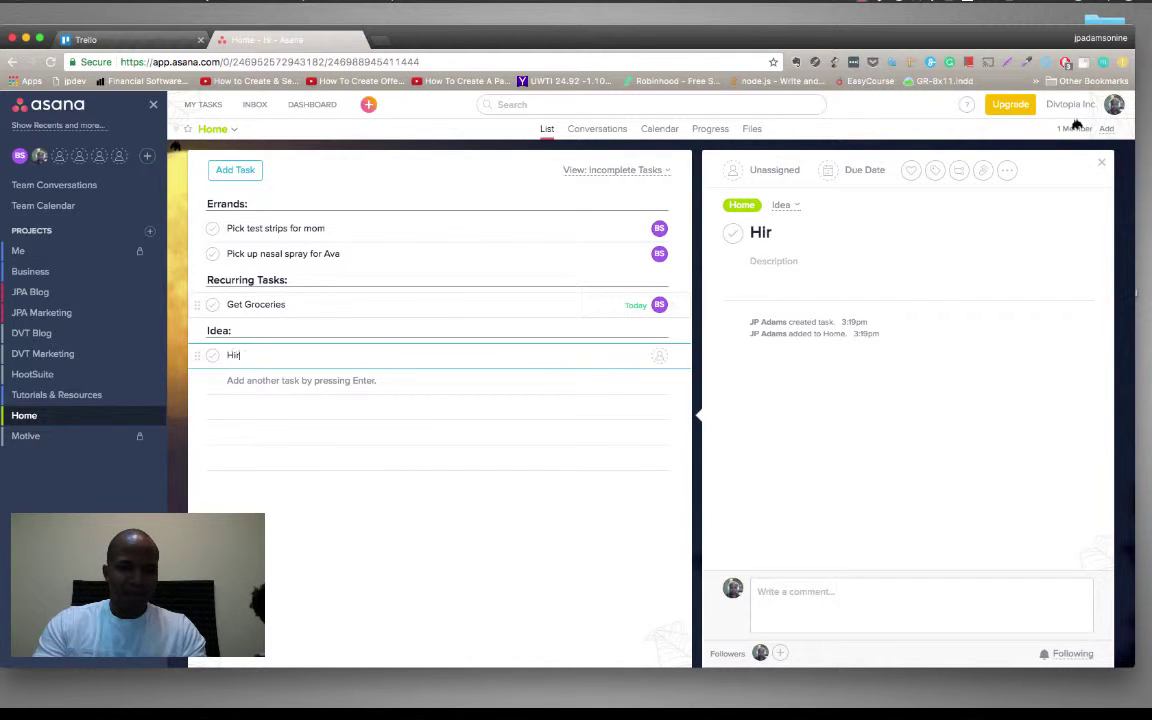
pyautogui.write('e someone to')
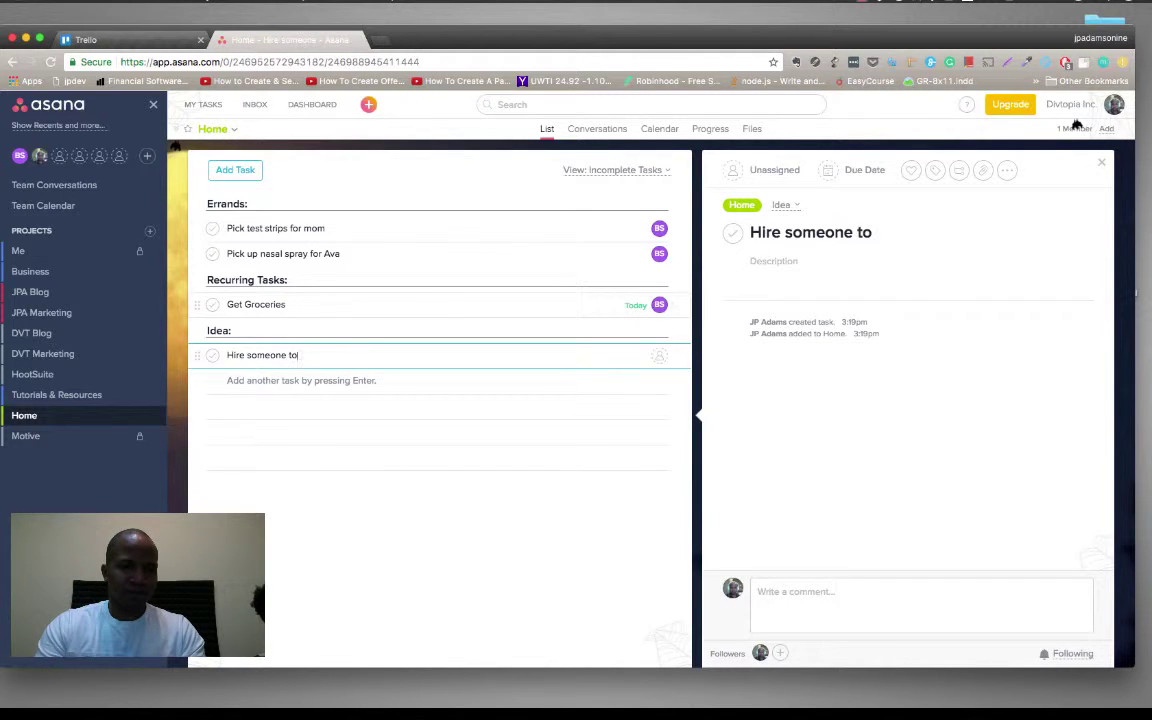
pyautogui.write(' organize')
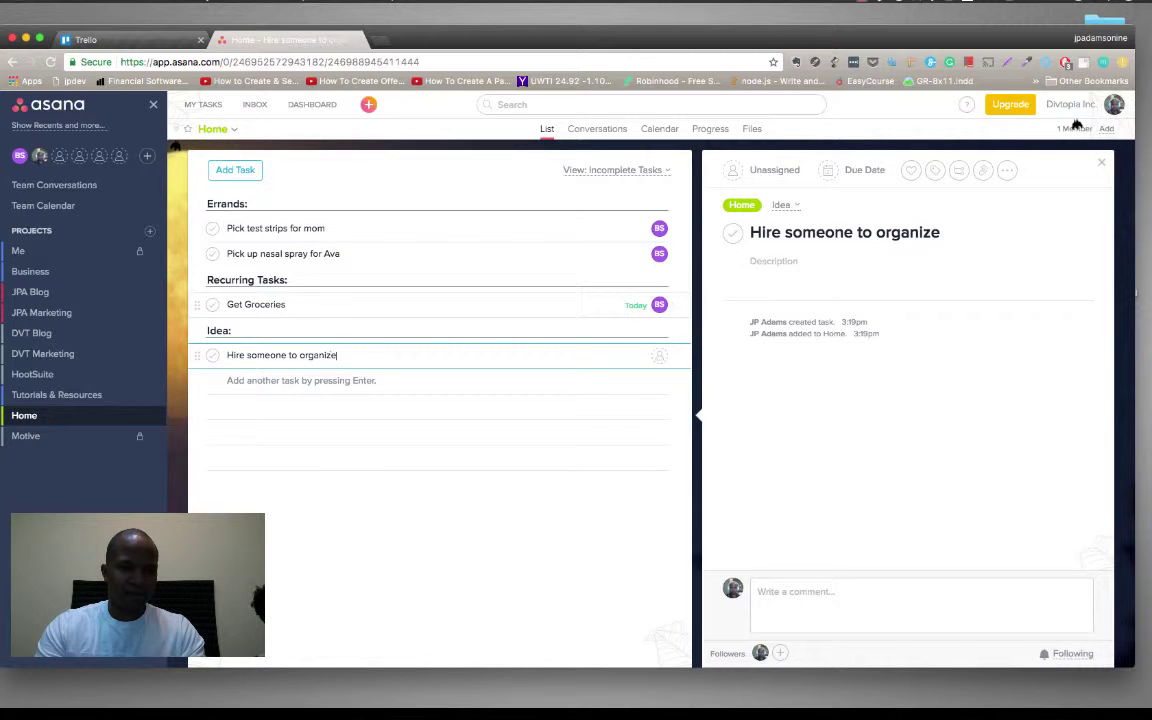
pyautogui.write(' the home offi')
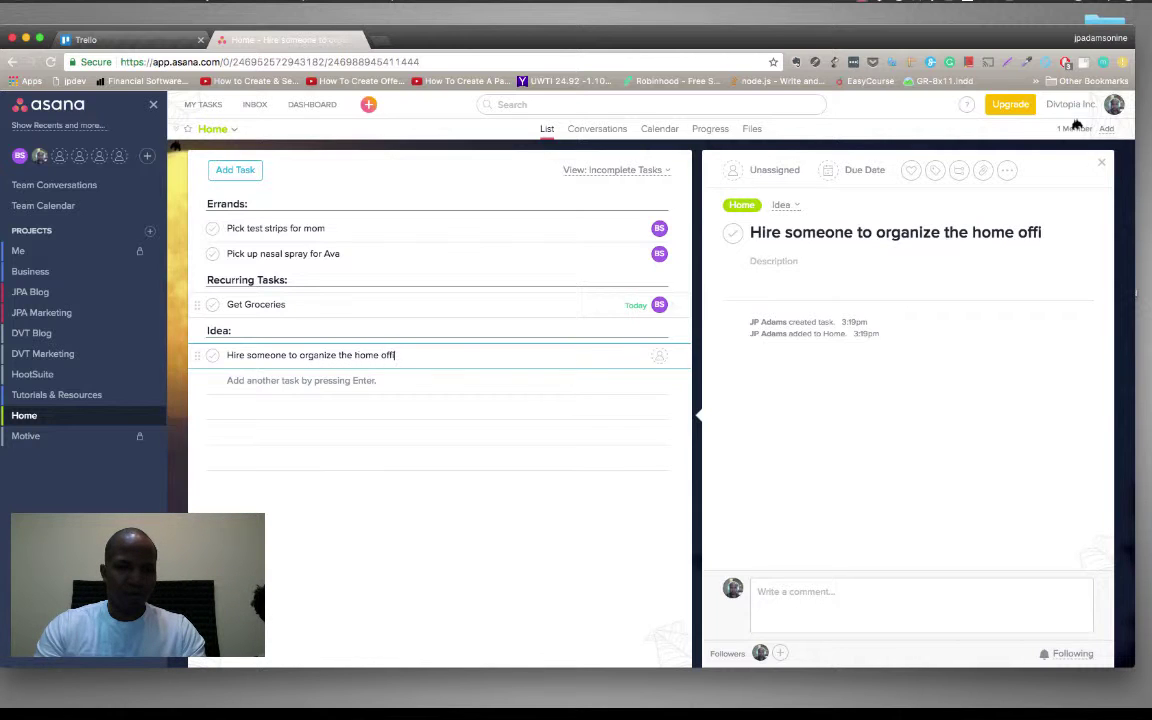
pyautogui.write('ce')
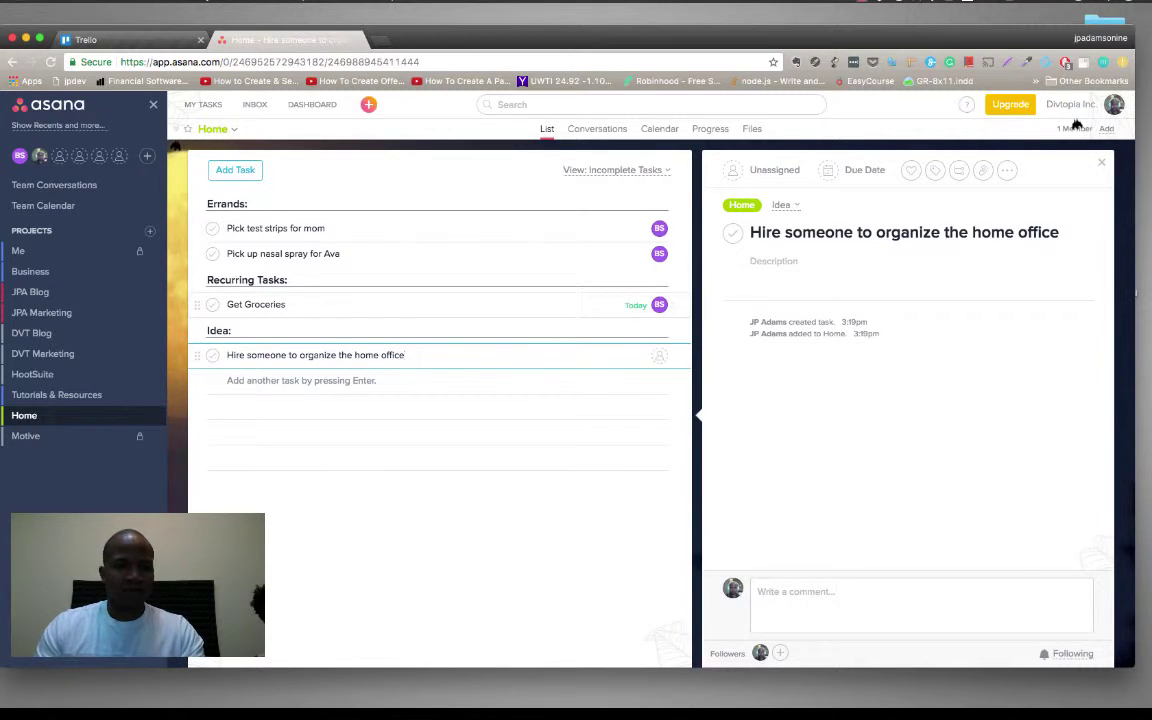
pyautogui.press('Return')
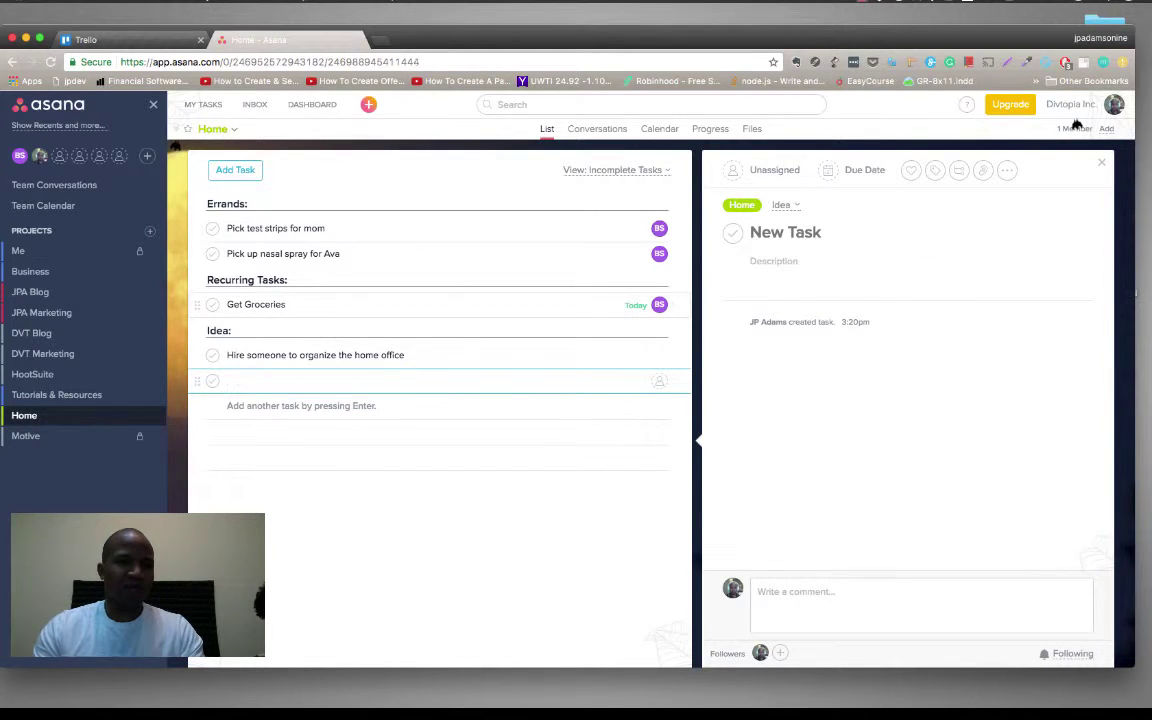
pyautogui.press('BackSpace')
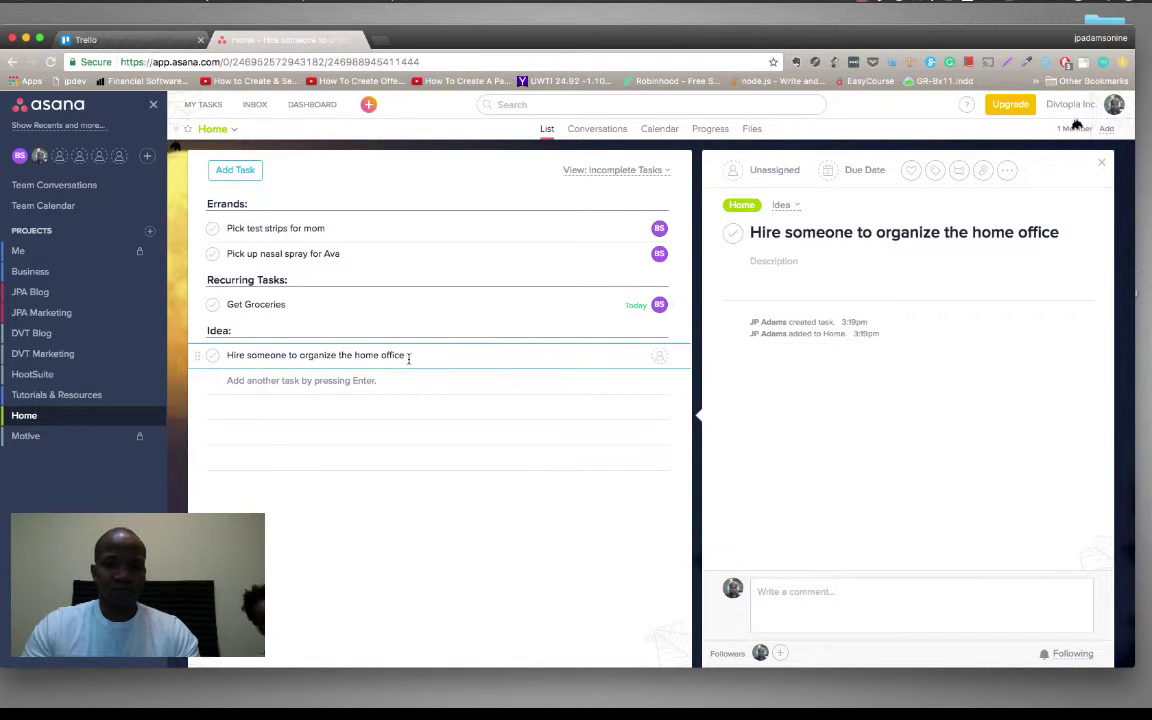
# Step: Add a second task, "Hiring someone to come in and clean", to the Idea section
pyautogui.press('Return')
pyautogui.write('Hire')
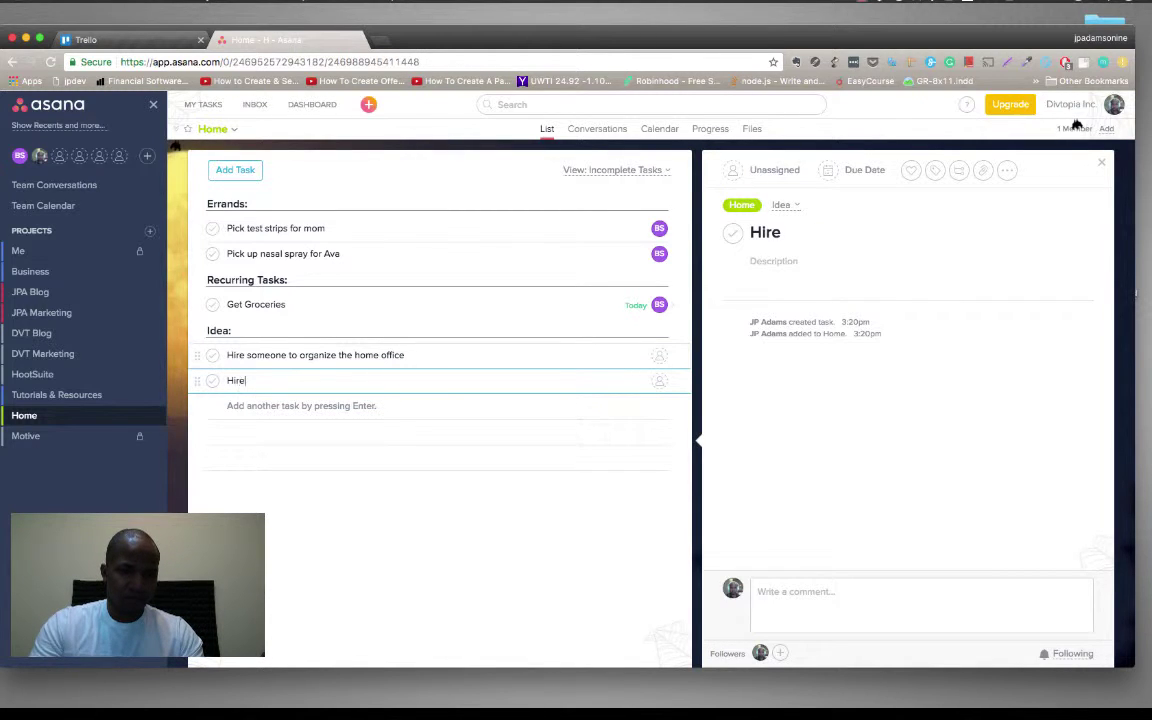
pyautogui.press('BackSpace')
pyautogui.write('ing')
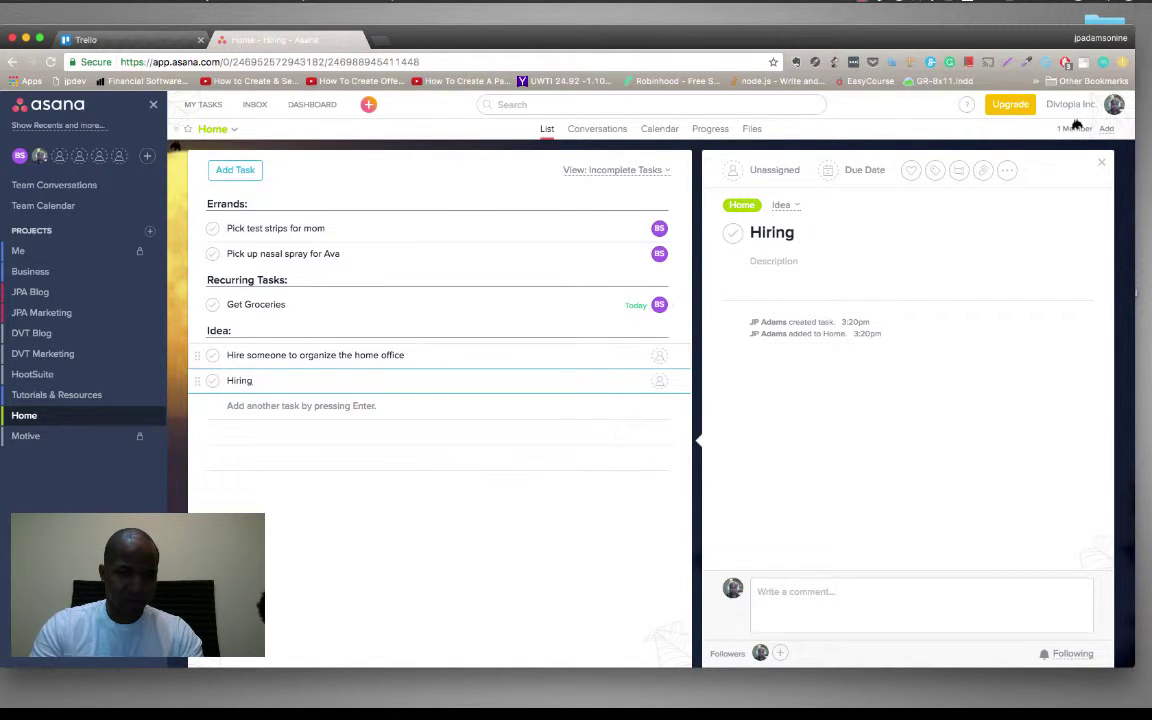
pyautogui.write(' some')
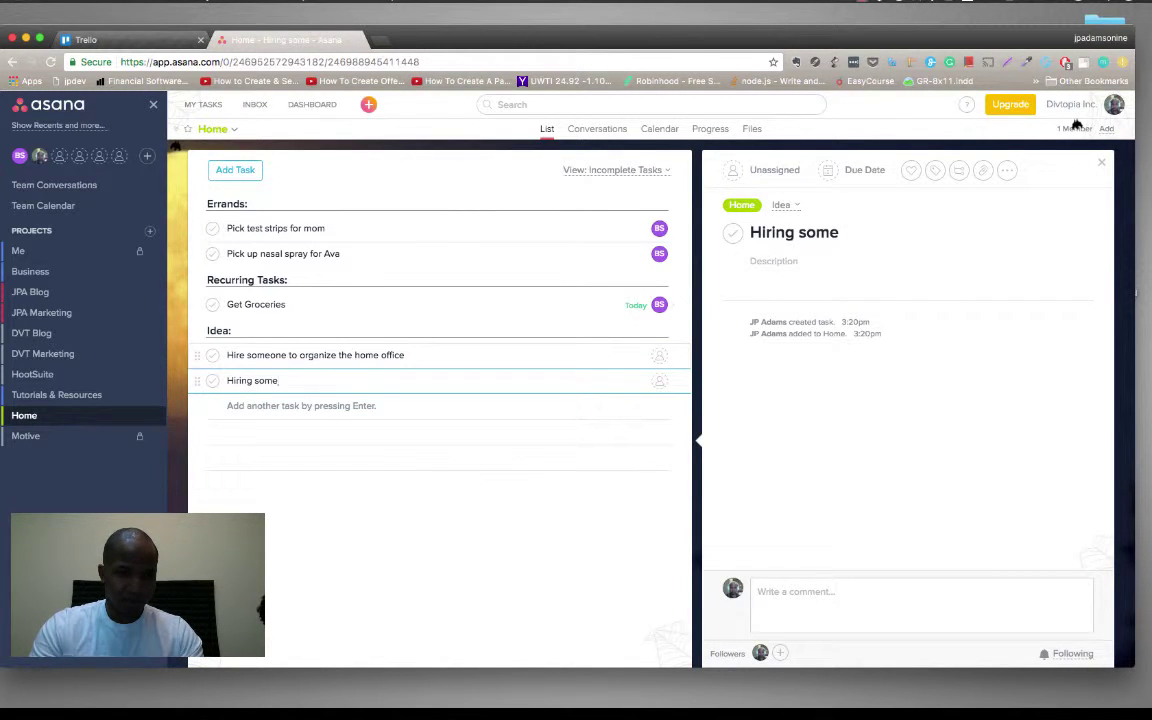
pyautogui.write('one nto c')
pyautogui.press('BackSpace')
pyautogui.press('BackSpace')
pyautogui.press('BackSpace')
pyautogui.press('BackSpace')
pyautogui.press('BackSpace')
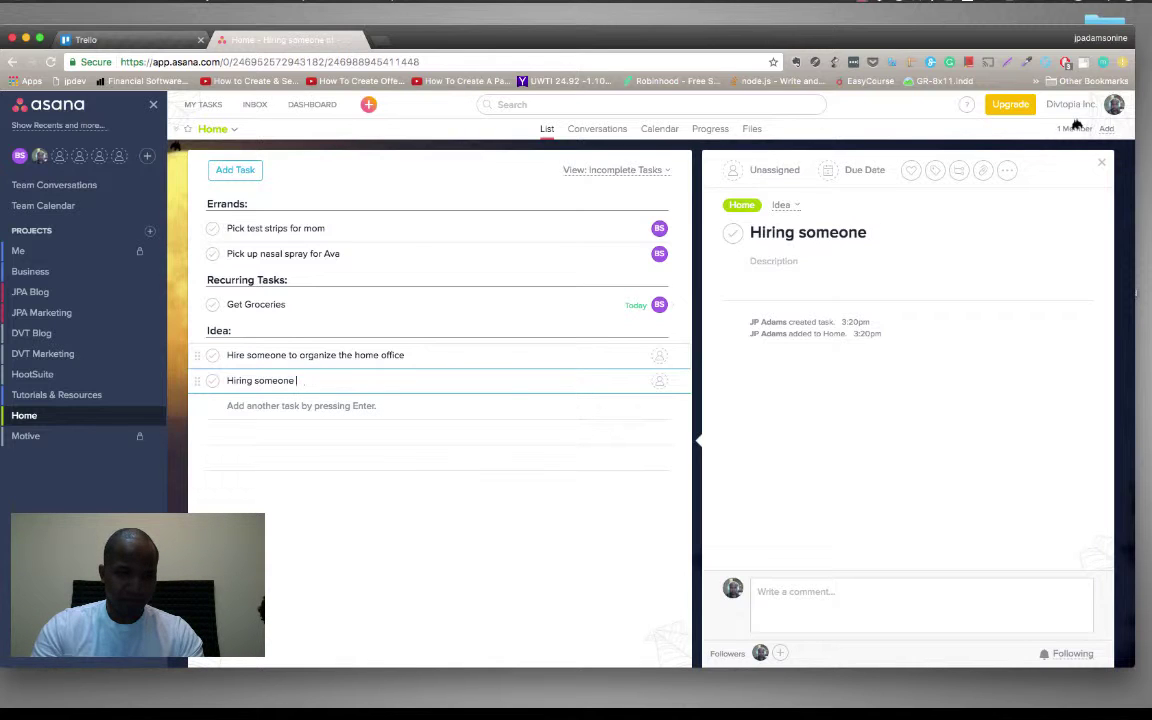
pyautogui.write('to come in a')
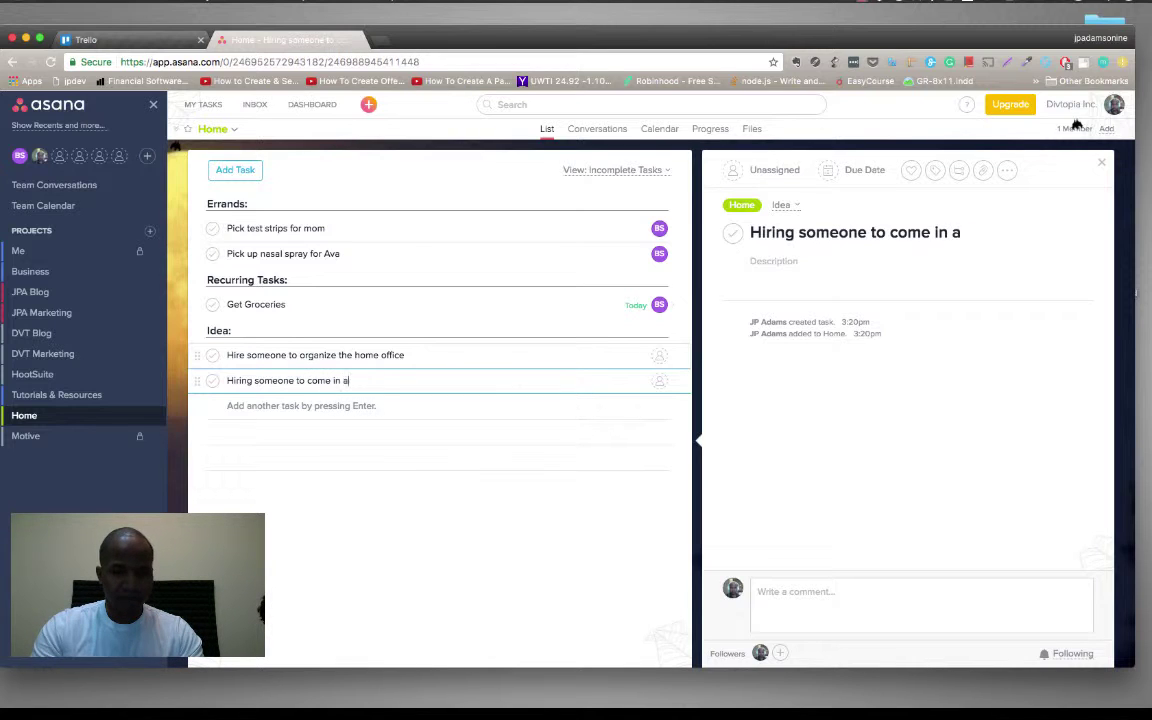
pyautogui.write('nd clean')
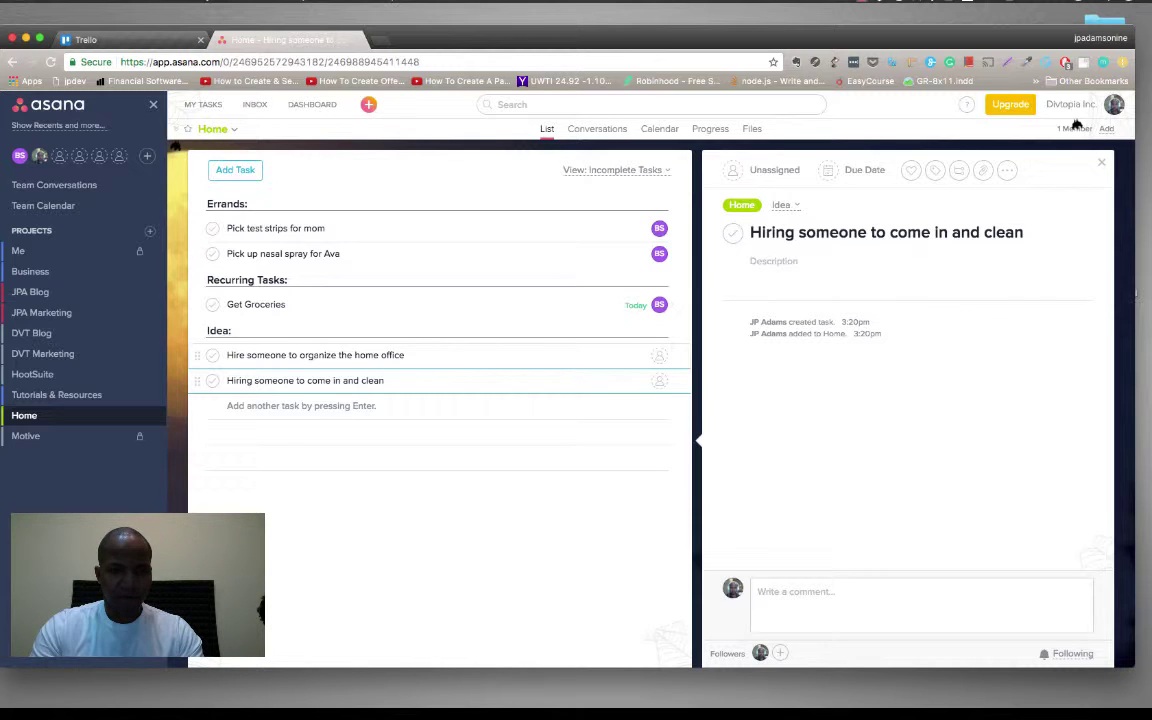
# Step: Create the tag "Organisation" on the "Hire someone to organize the home office" task
pyautogui.click(496, 352)
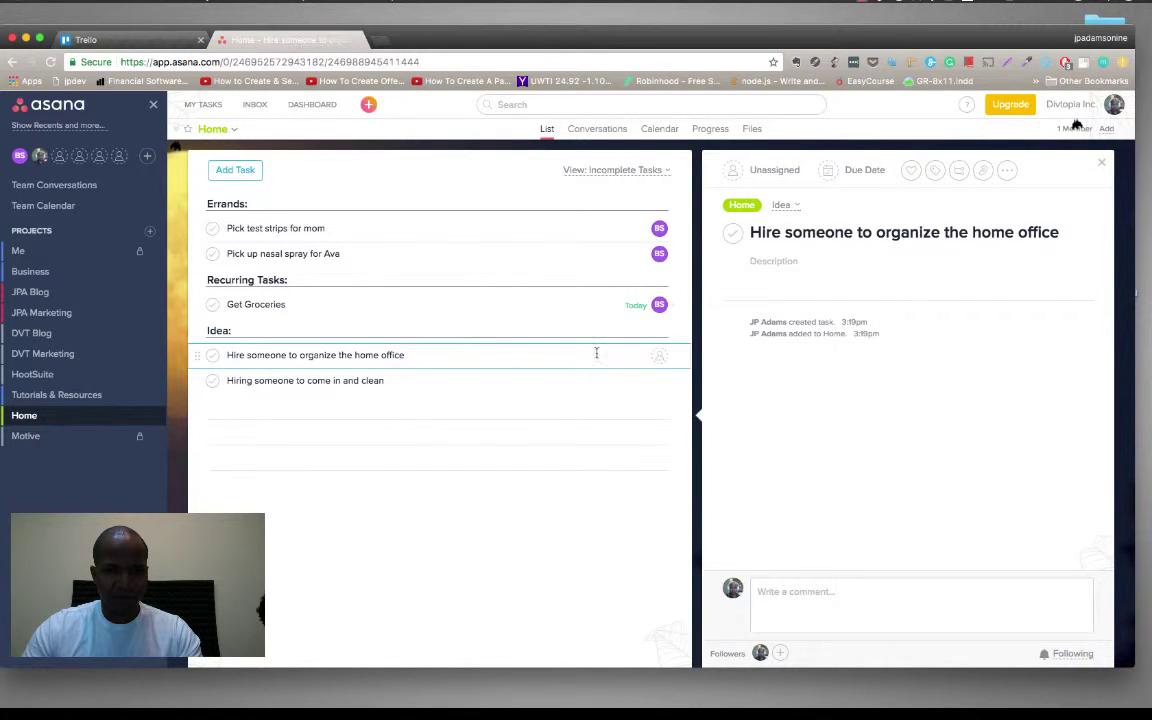
pyautogui.click(934, 174)
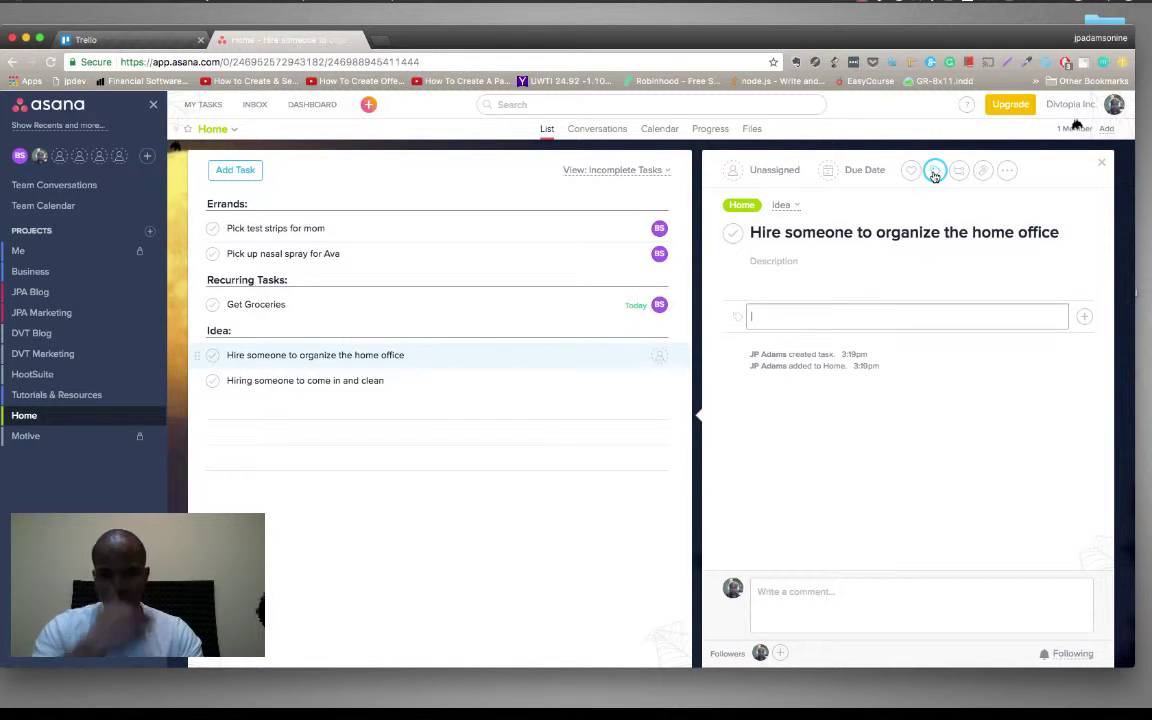
pyautogui.write('Or')
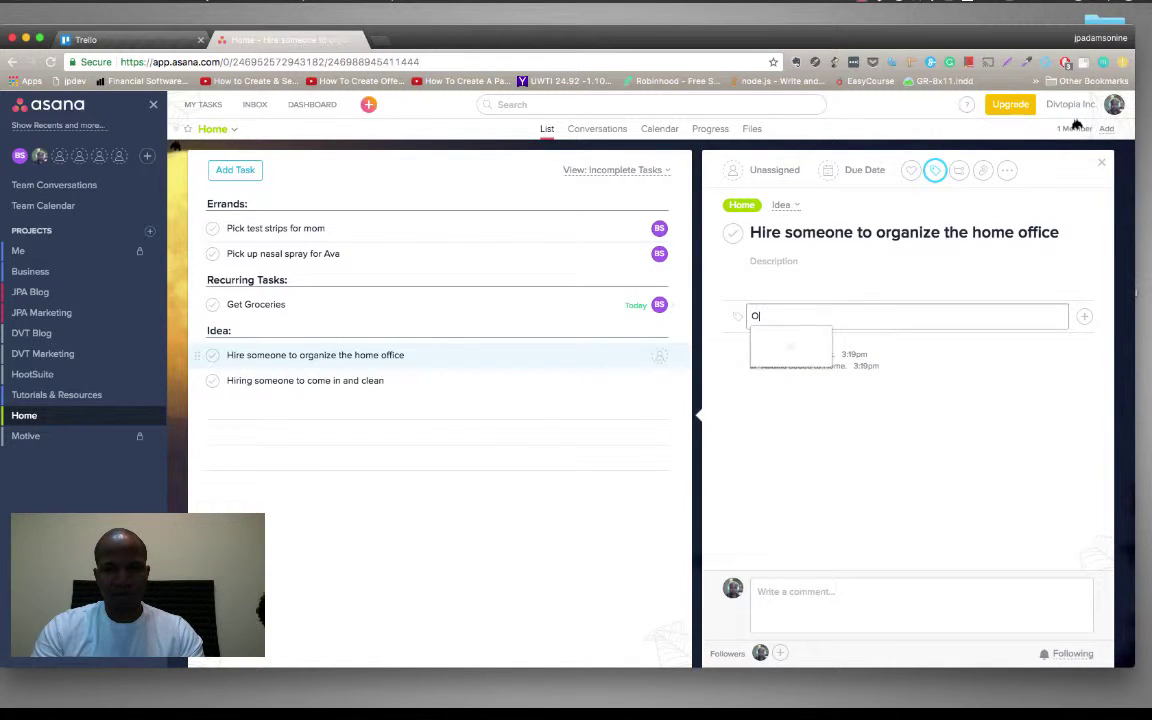
pyautogui.write('ganiz')
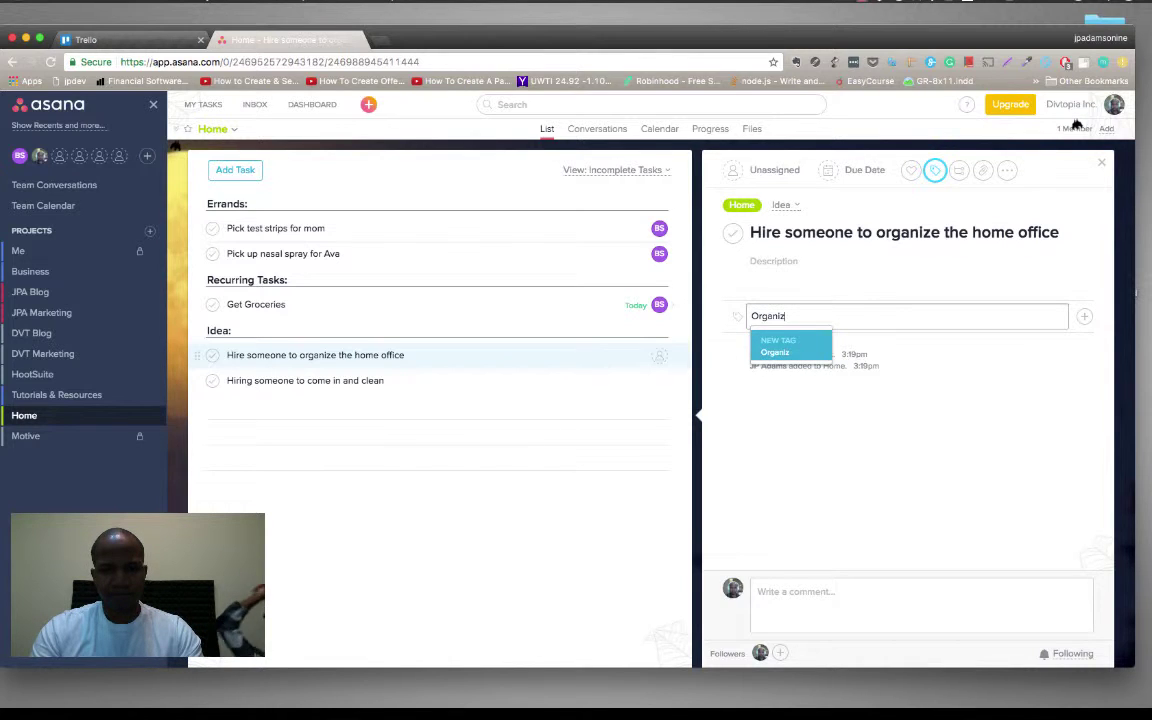
pyautogui.write('e')
pyautogui.press('BackSpace')
pyautogui.press('BackSpace')
pyautogui.write('sation')
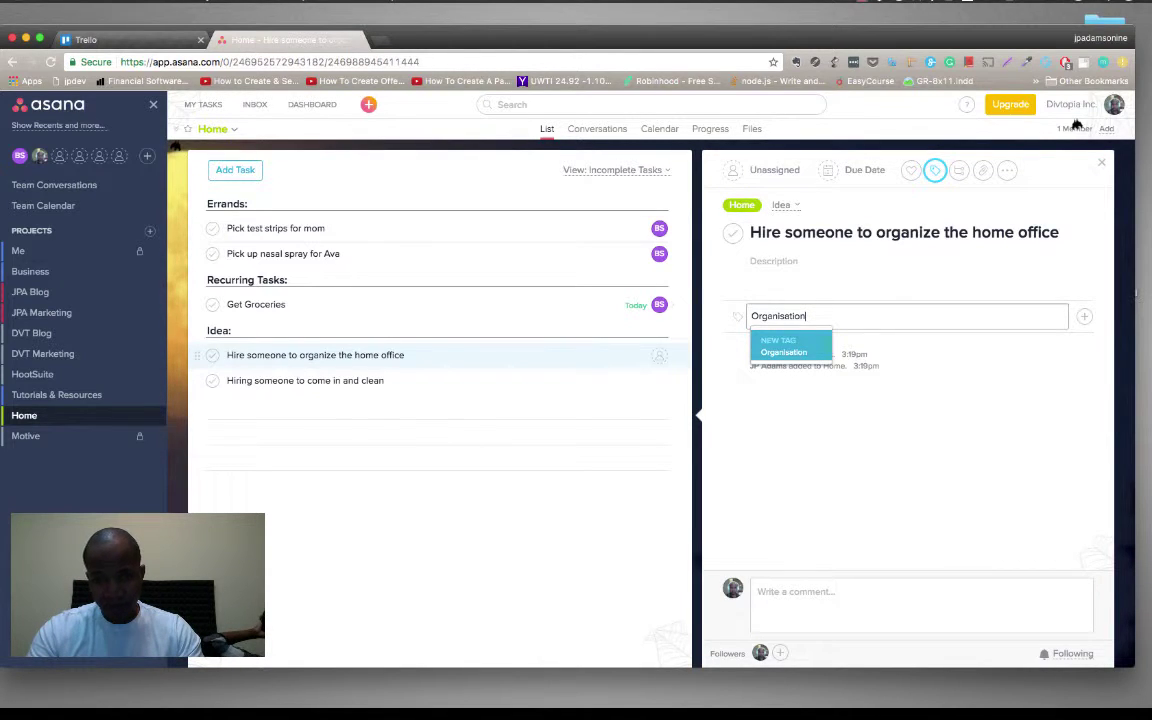
pyautogui.click(788, 351)
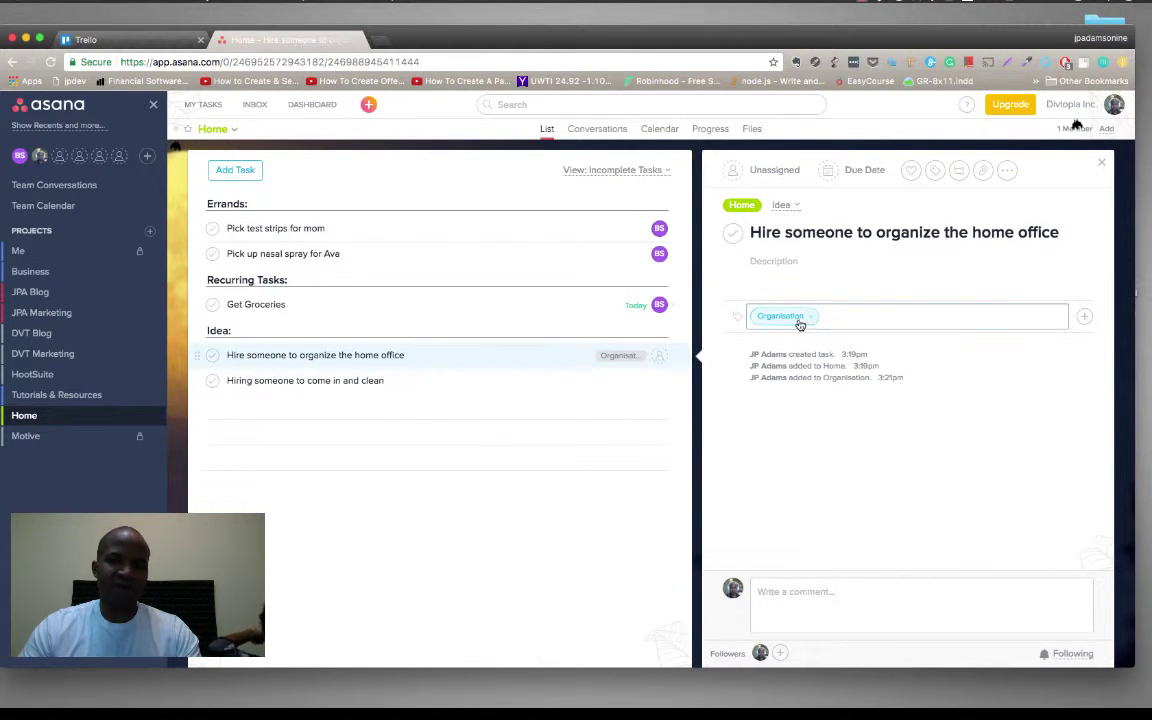
# Step: Set the Organisation tag's highlight color to light blue and return to the Home project
pyautogui.click(762, 316)
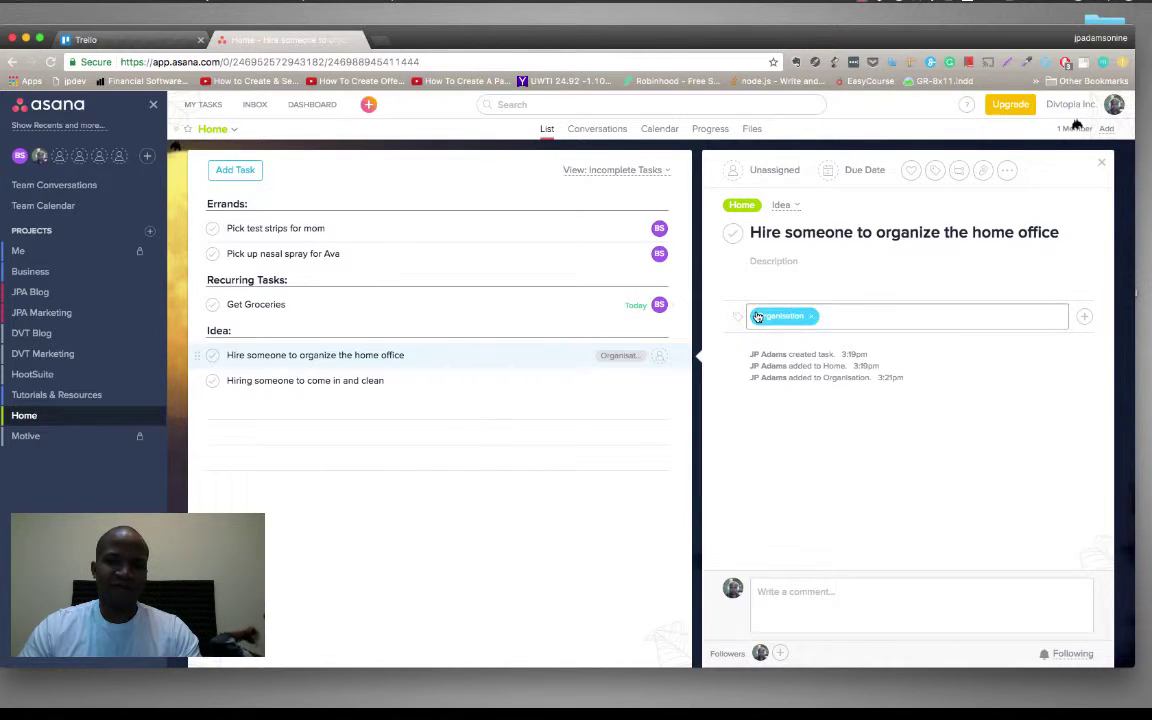
pyautogui.click(960, 408)
pyautogui.click(763, 318)
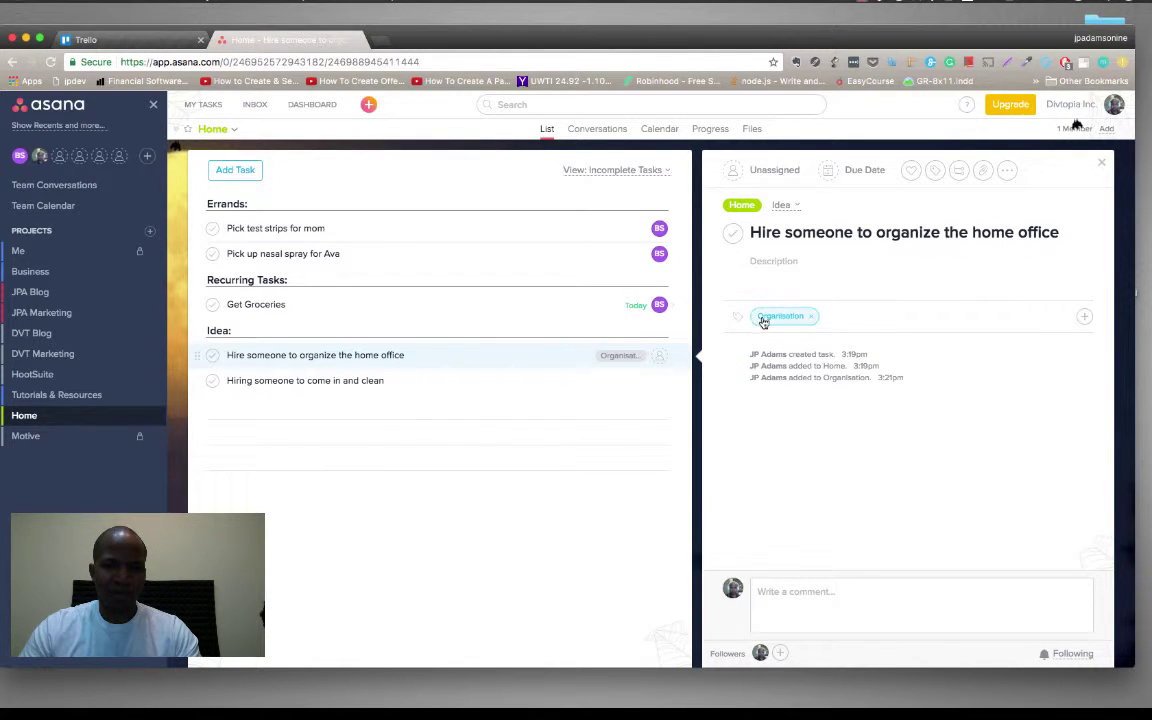
pyautogui.click(763, 318)
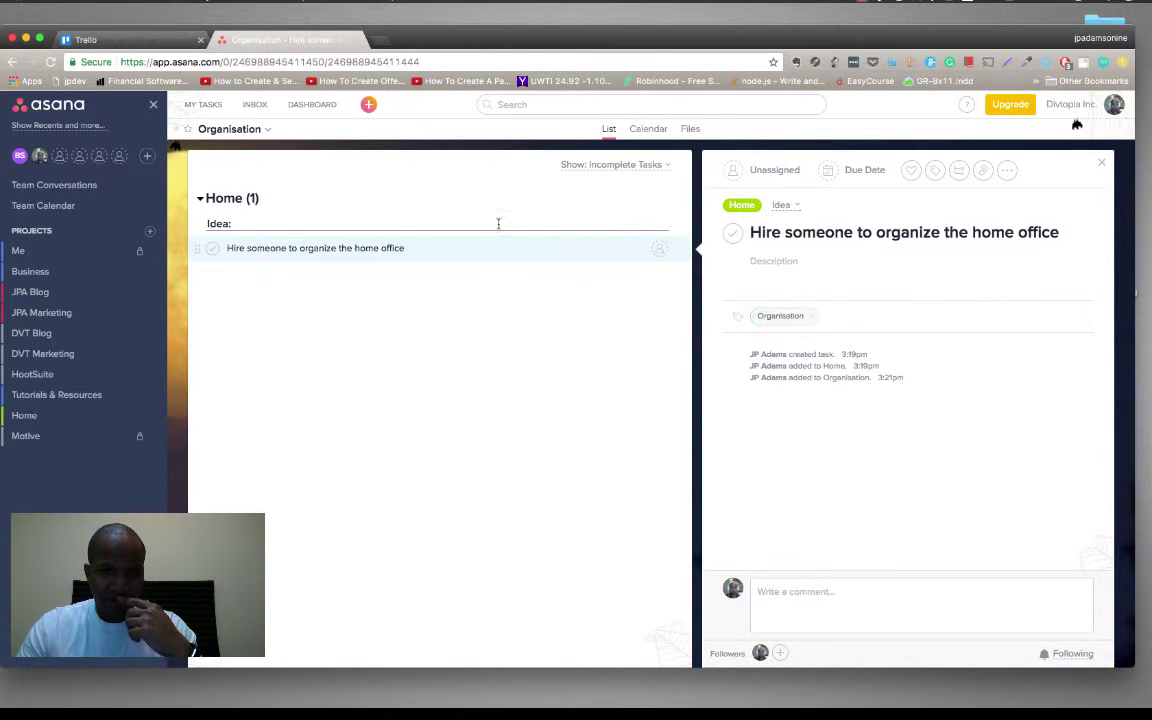
pyautogui.click(267, 131)
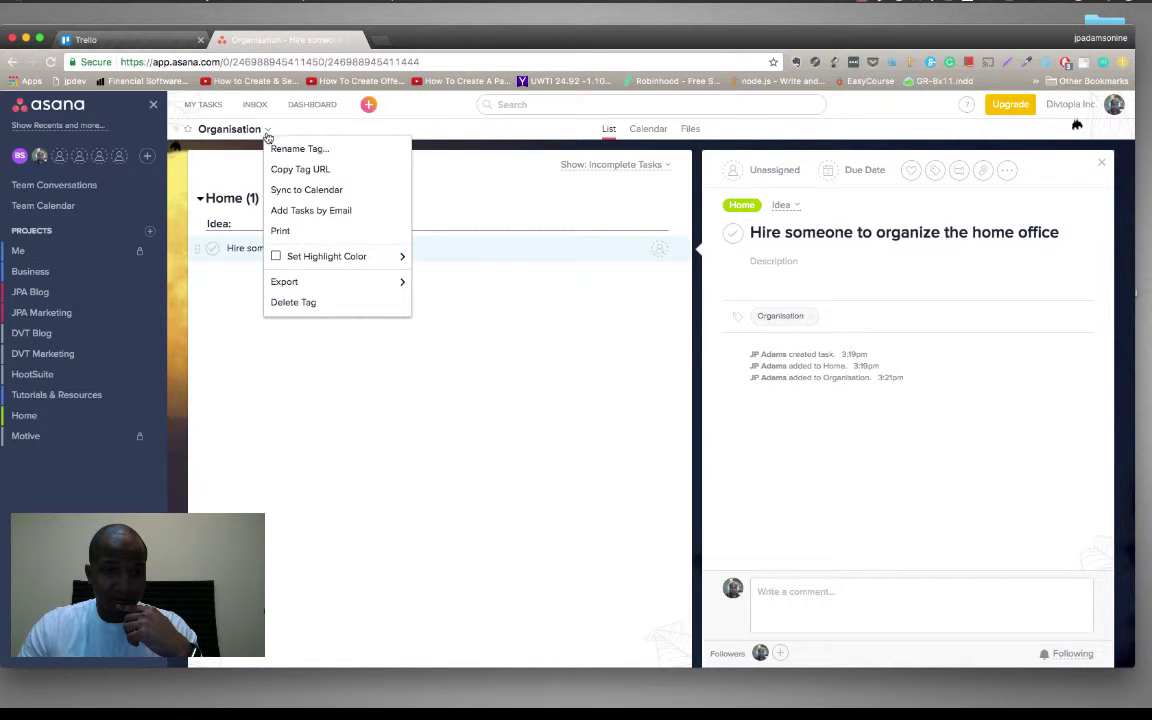
pyautogui.moveTo(346, 266)
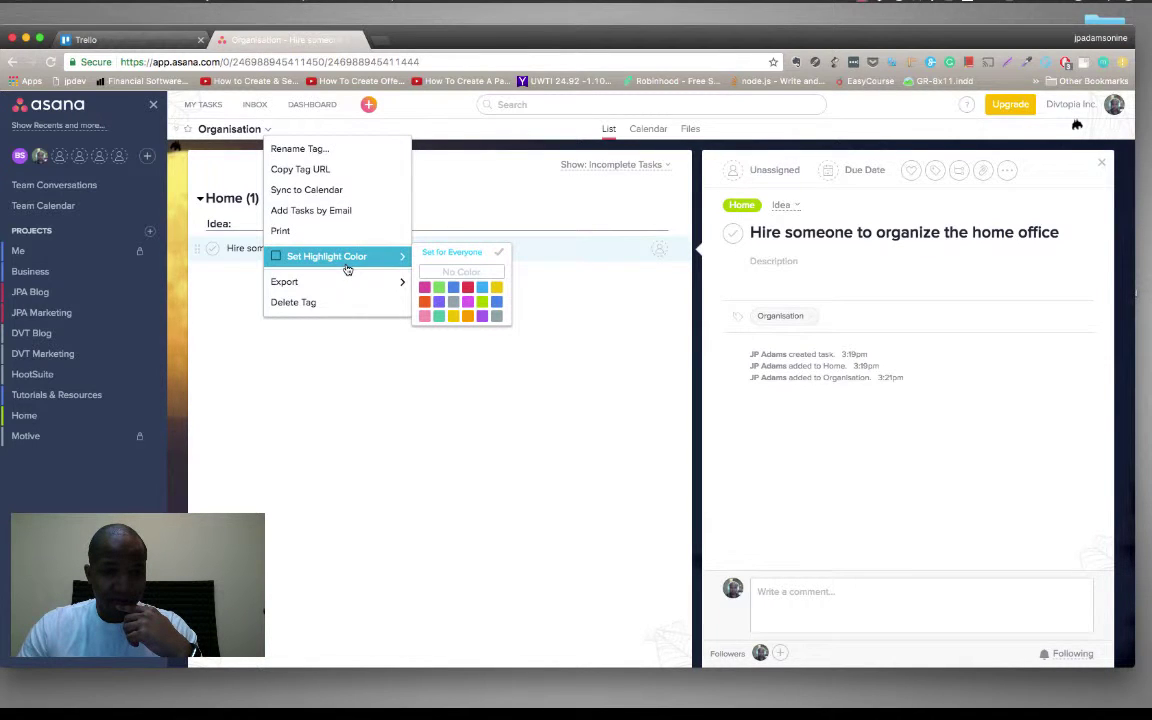
pyautogui.click(480, 289)
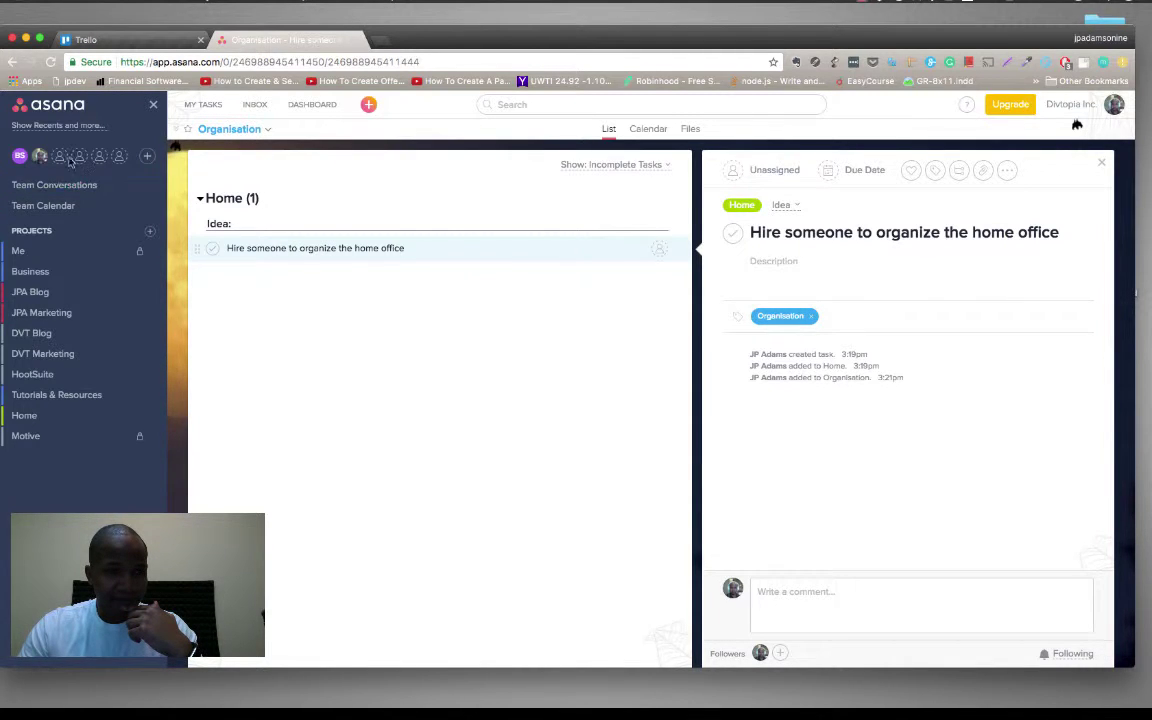
pyautogui.click(63, 420)
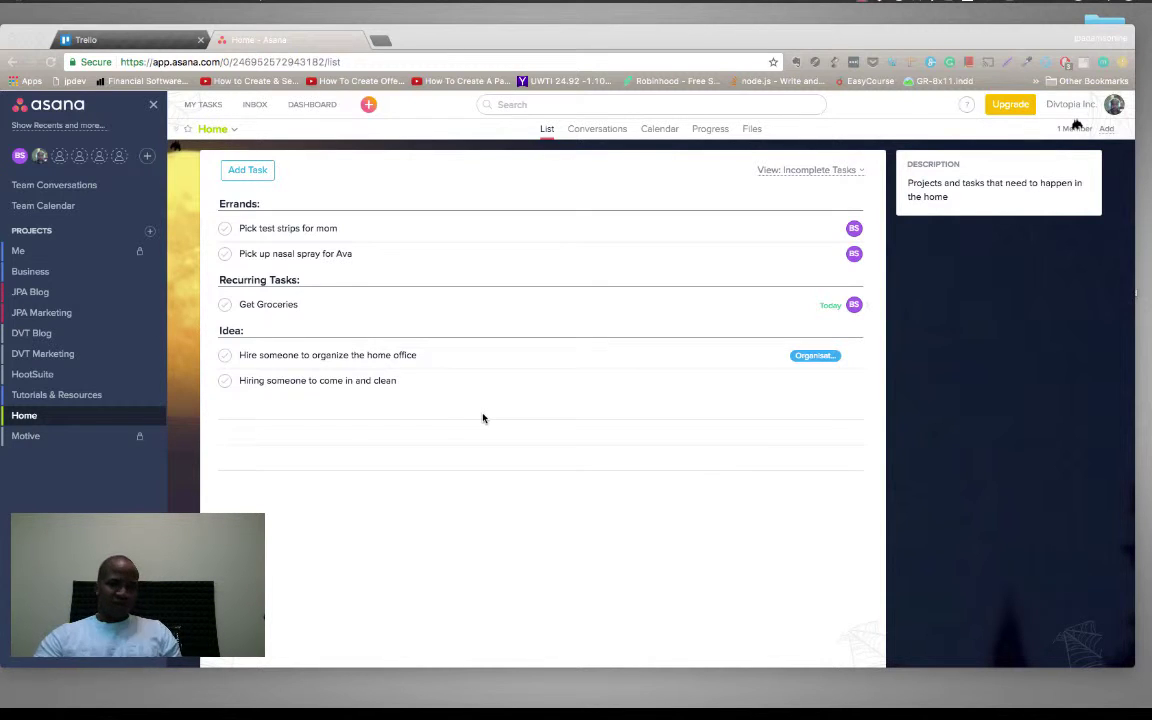
# Step: Review the sections, tasks and tags in the JPA Marketing and JPA Blog projects
pyautogui.click(39, 321)
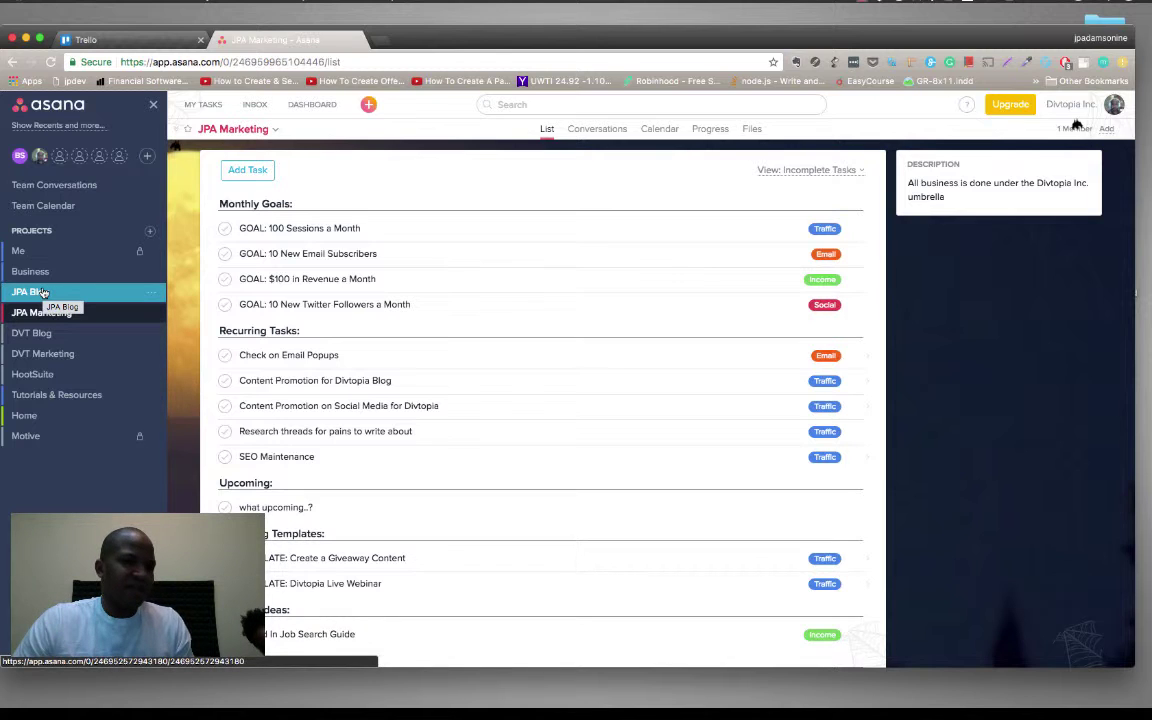
pyautogui.click(43, 292)
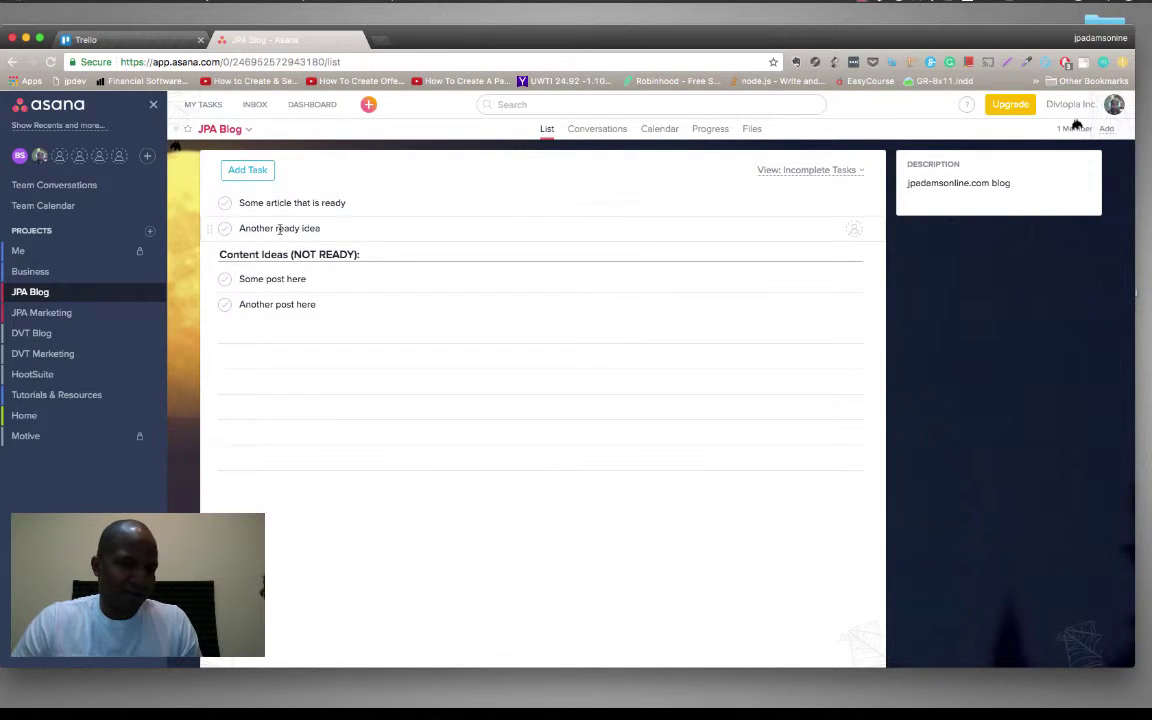
pyautogui.click(84, 314)
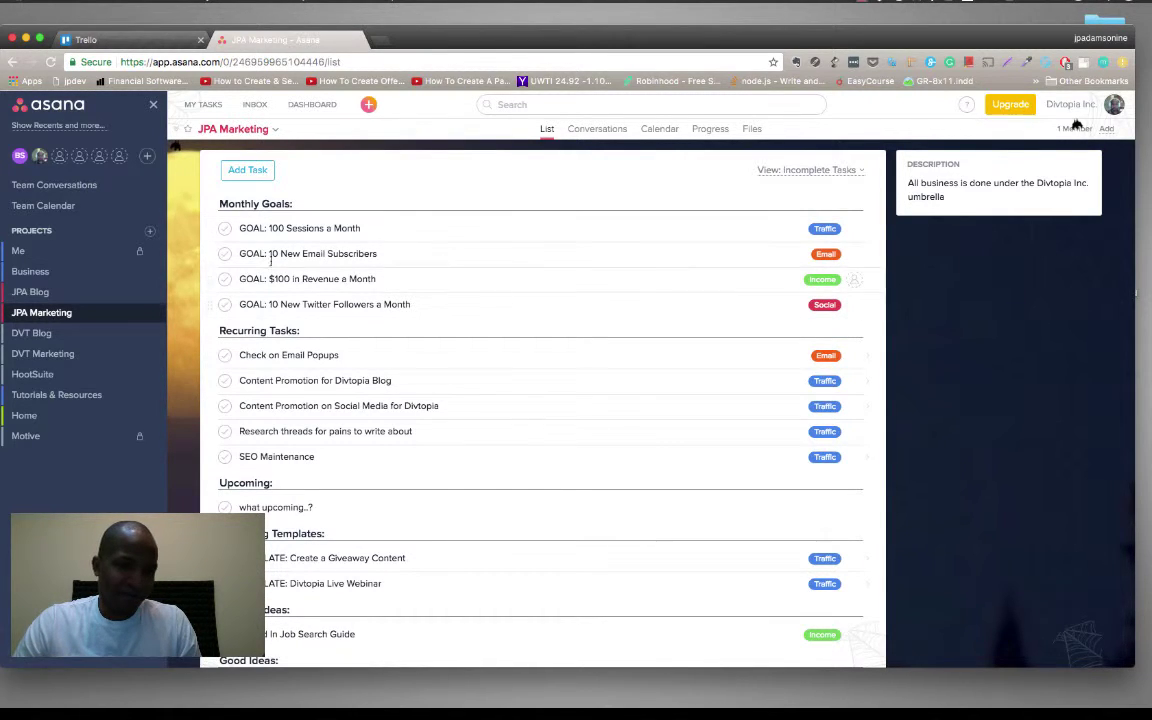
pyautogui.scroll(-5, 479, 426)
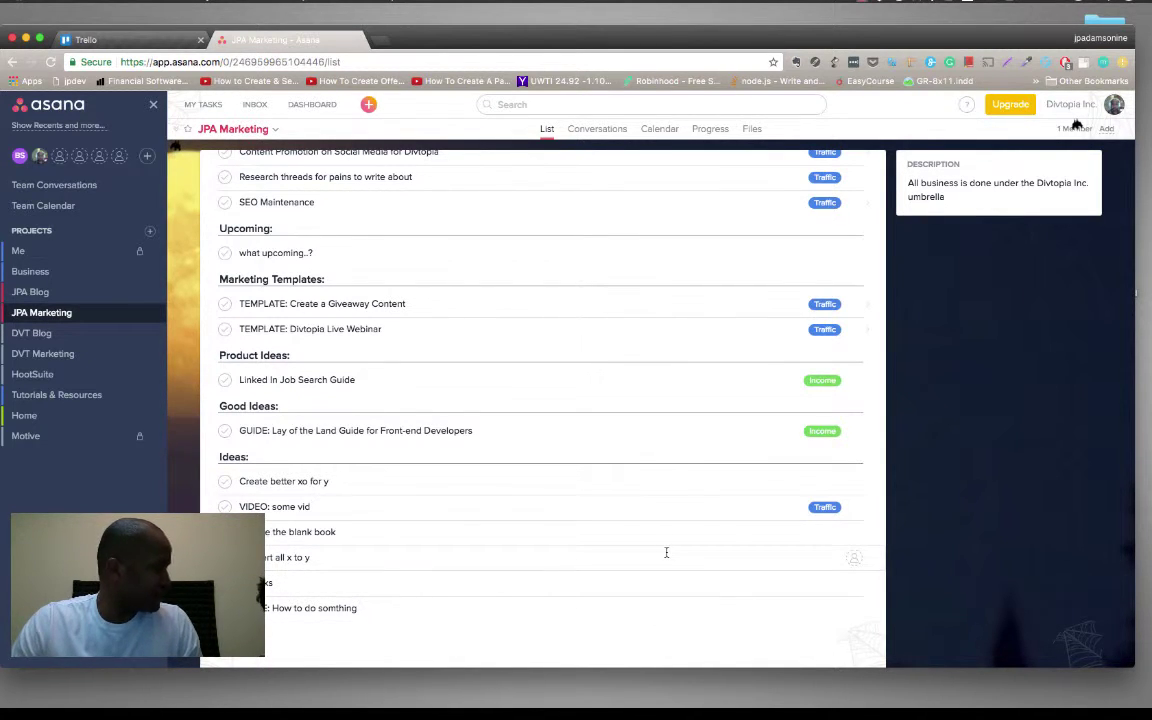
pyautogui.scroll(5, 678, 522)
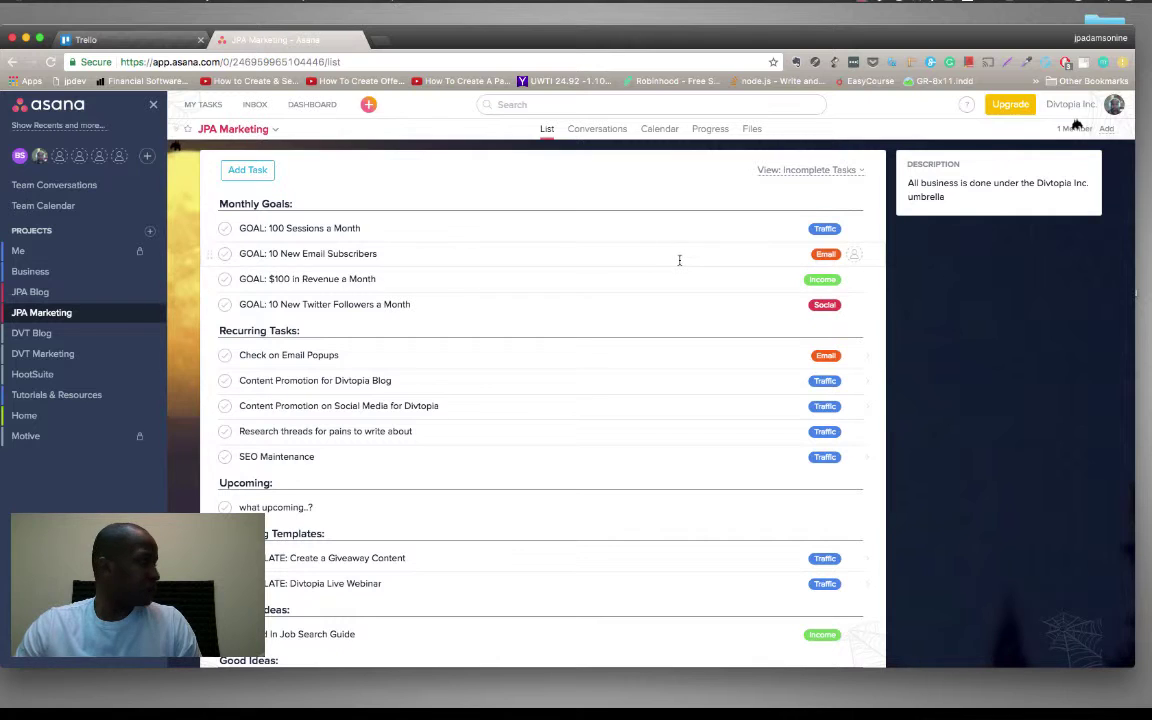
# Step: Add a "Goals:" section below the Errands heading in the Home project, with an empty task row beneath it
pyautogui.click(25, 419)
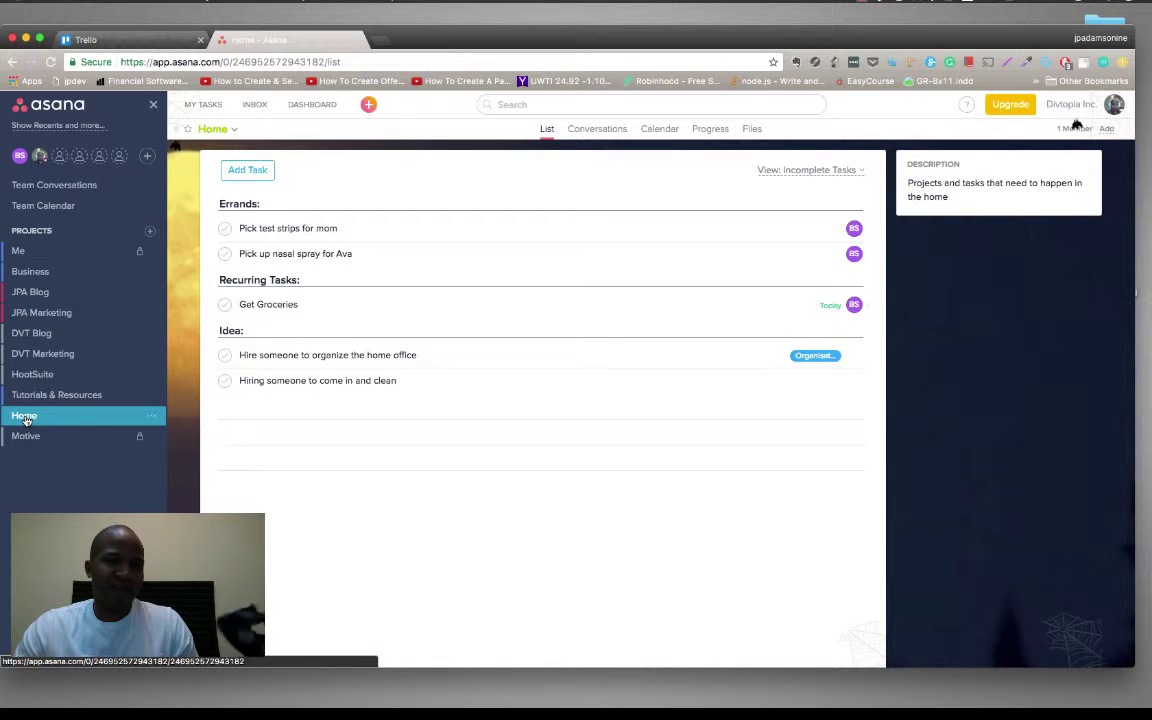
pyautogui.click(278, 200)
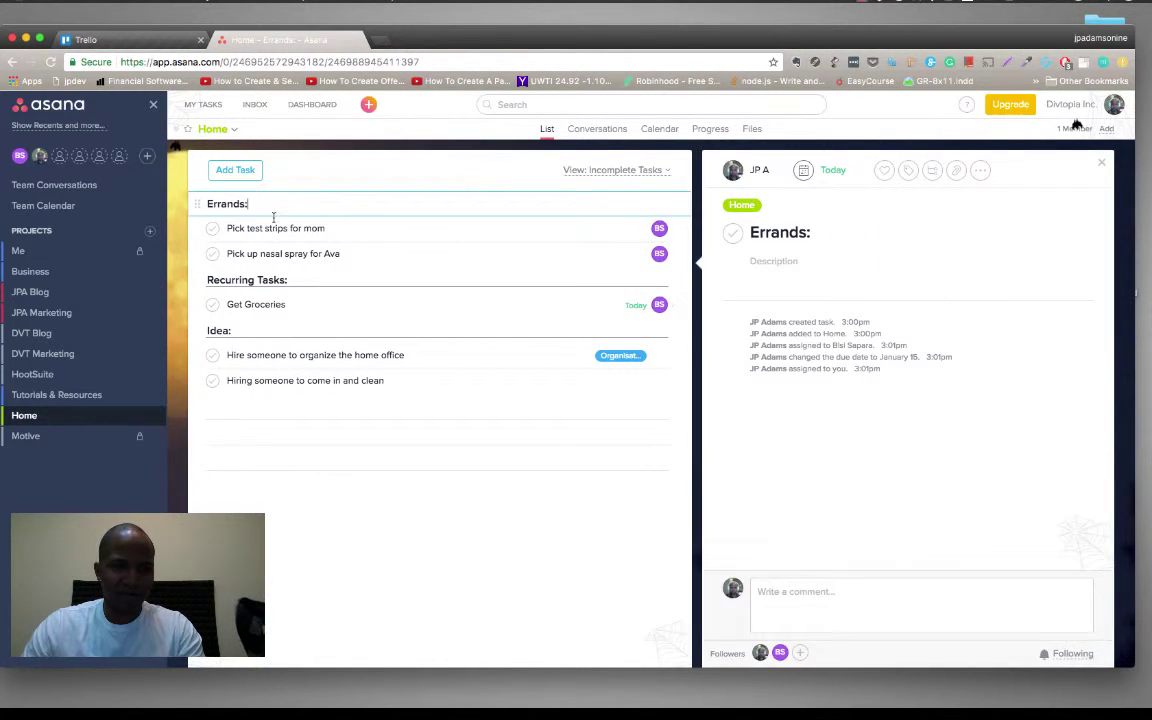
pyautogui.press('Return')
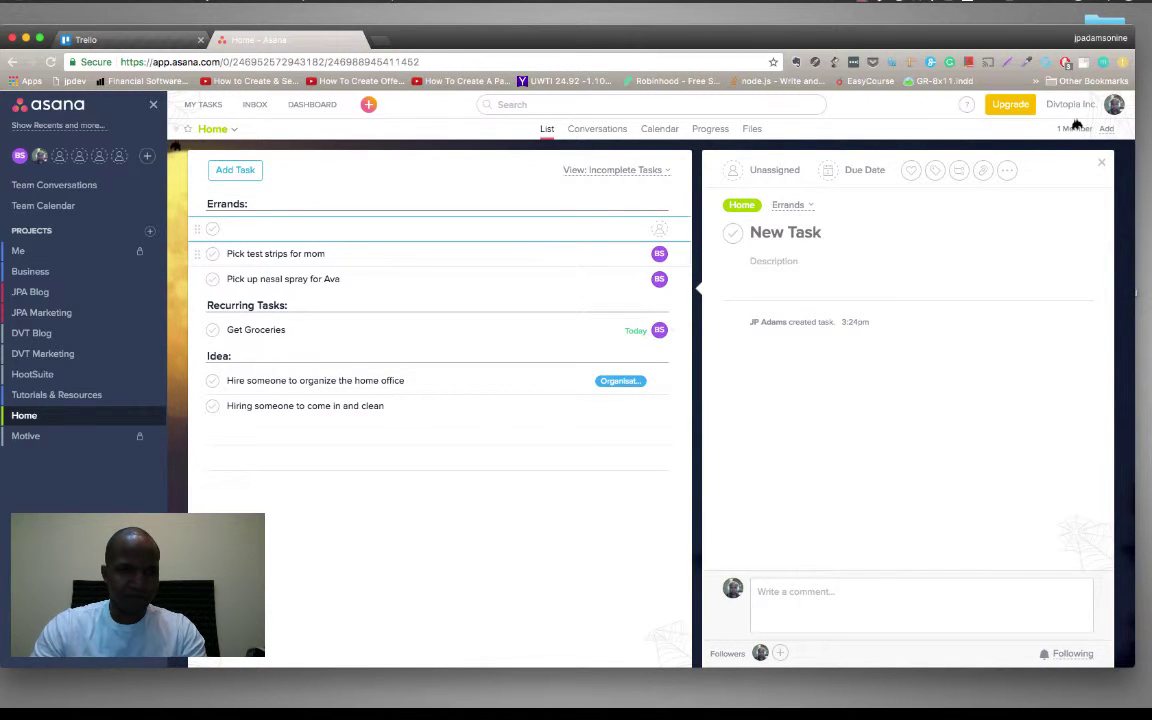
pyautogui.write('G')
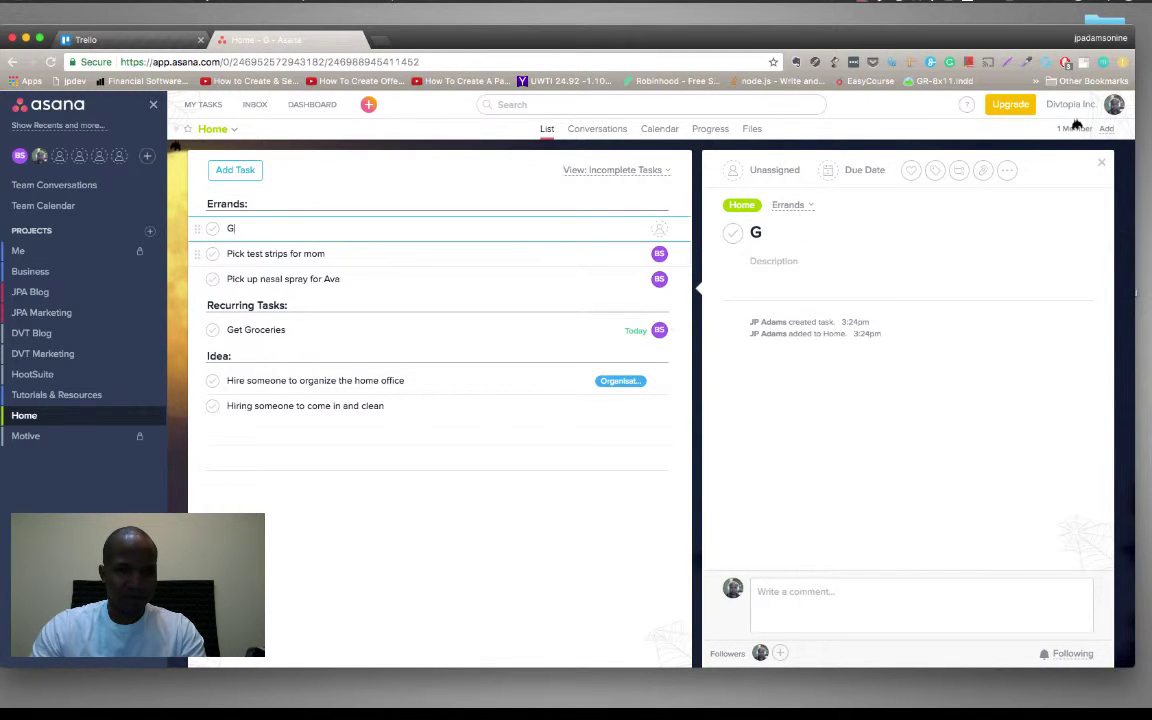
pyautogui.write('oals:')
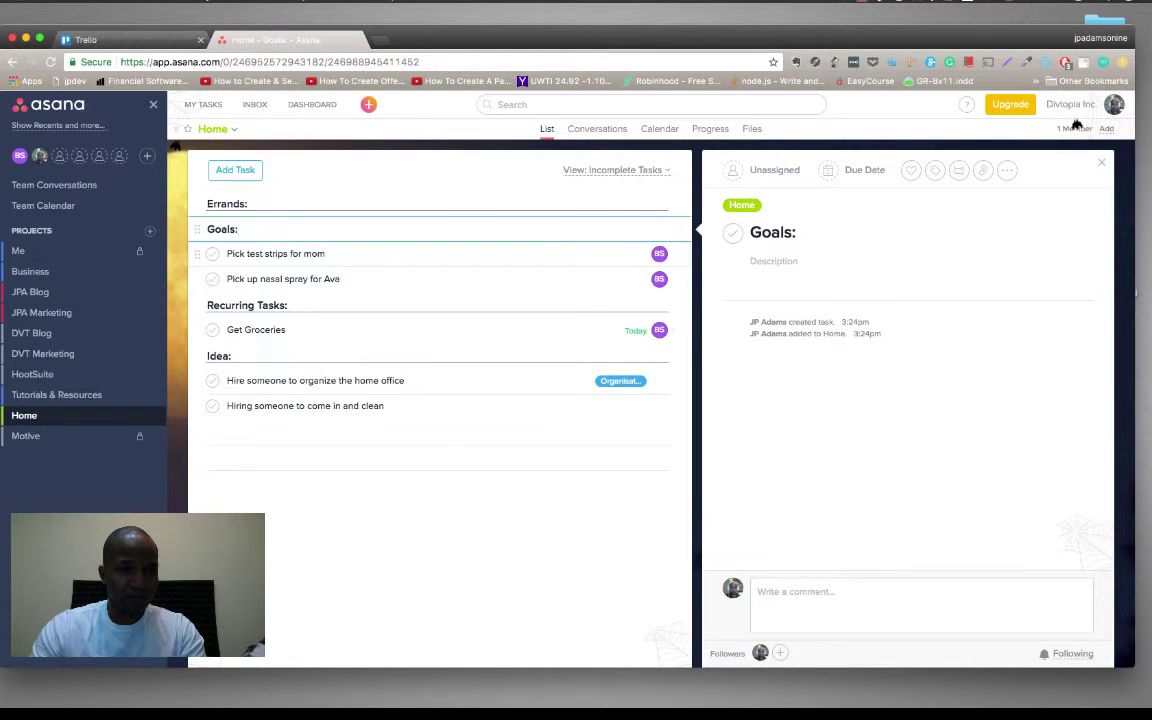
pyautogui.press('Return')
pyautogui.write('A')
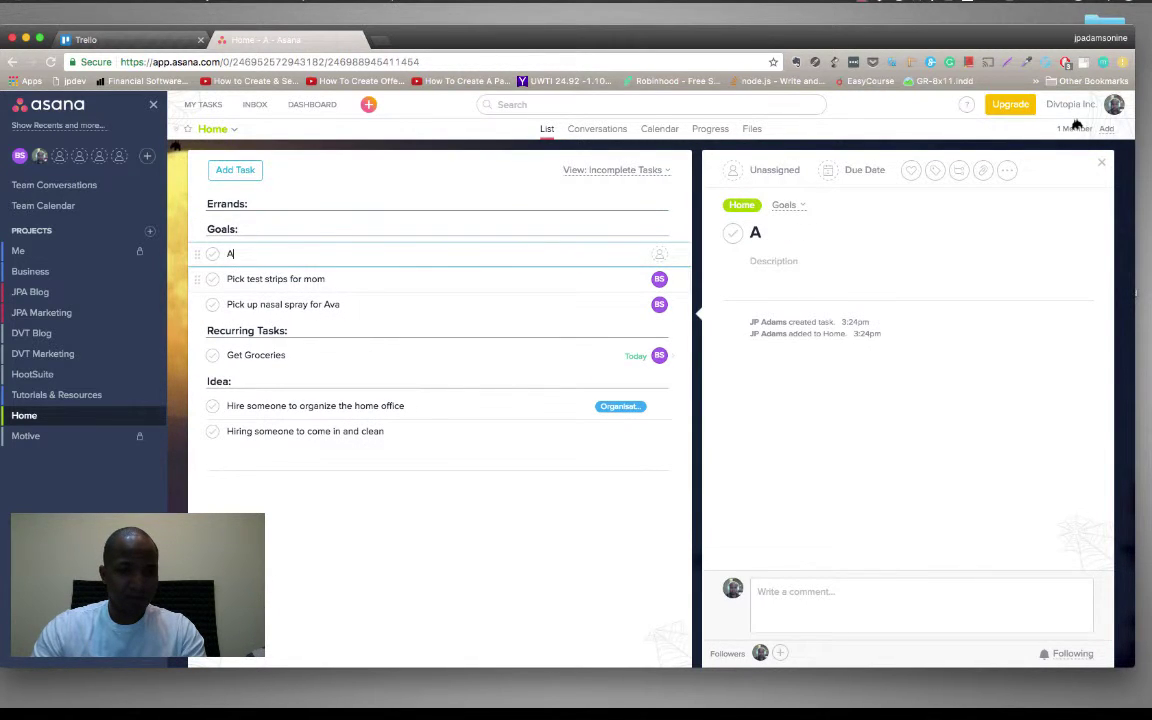
pyautogui.write('va')
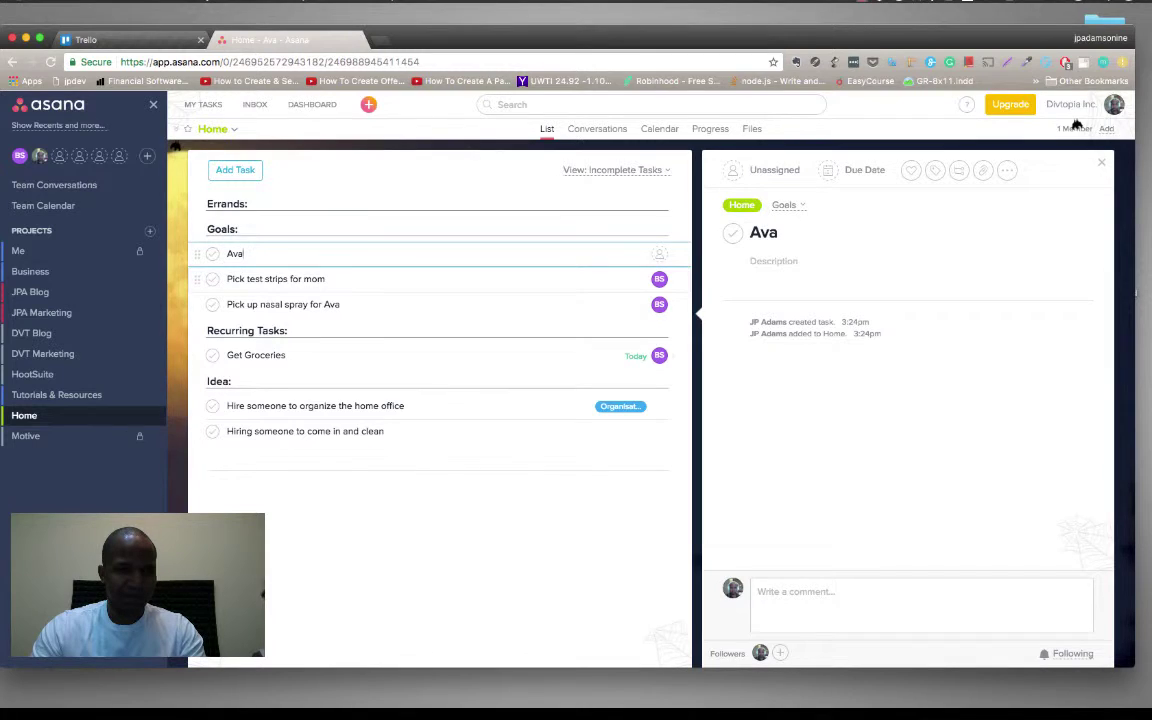
pyautogui.write("'s")
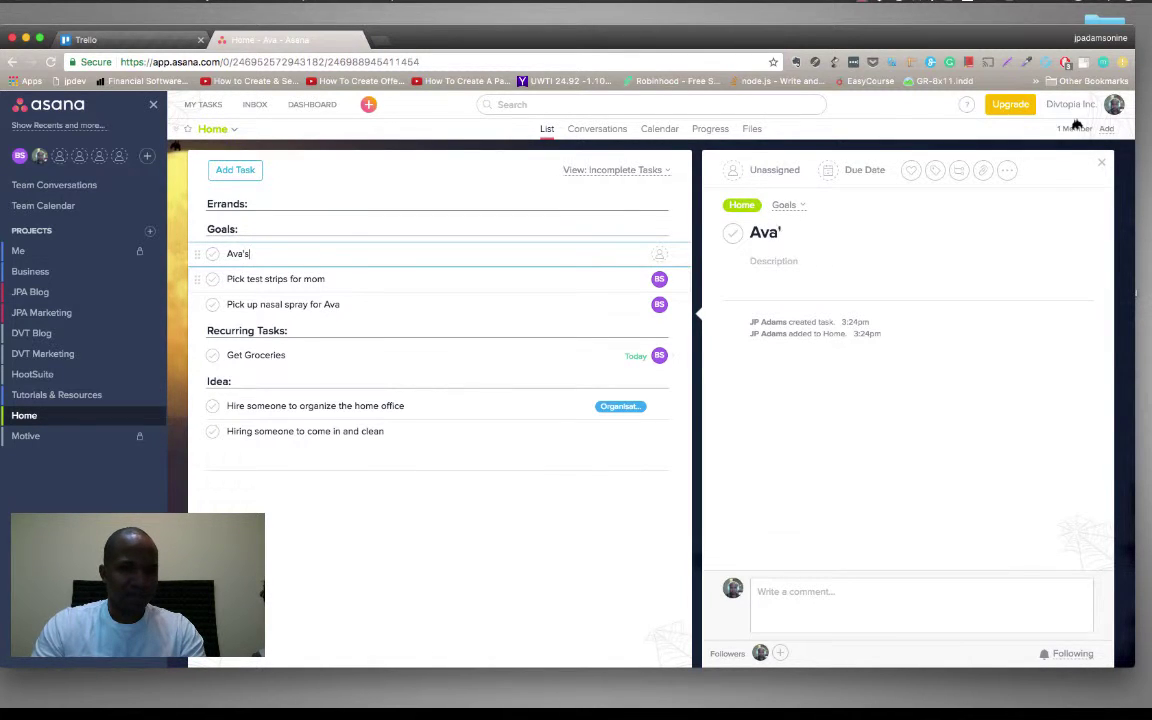
pyautogui.press('BackSpace')
pyautogui.press('BackSpace')
pyautogui.press('BackSpace')
pyautogui.press('BackSpace')
pyautogui.press('BackSpace')
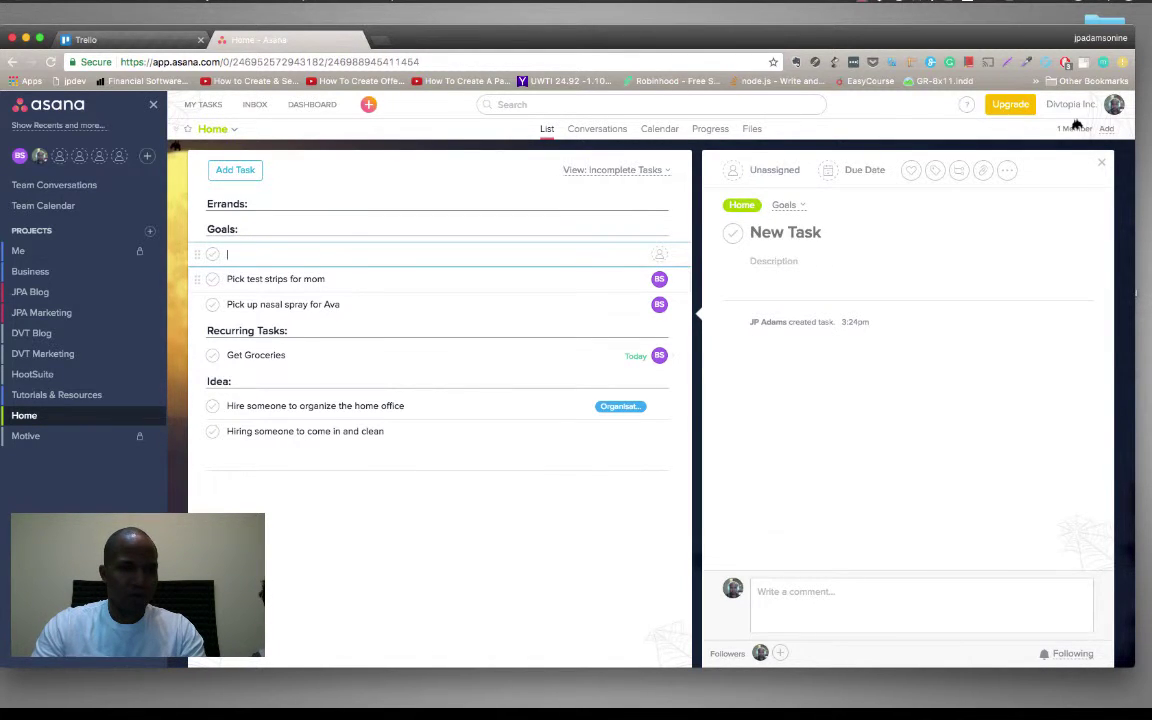
# Step: Name the empty task under Goals "GOAL: Create an Awesome Human Being"
pyautogui.write('G')
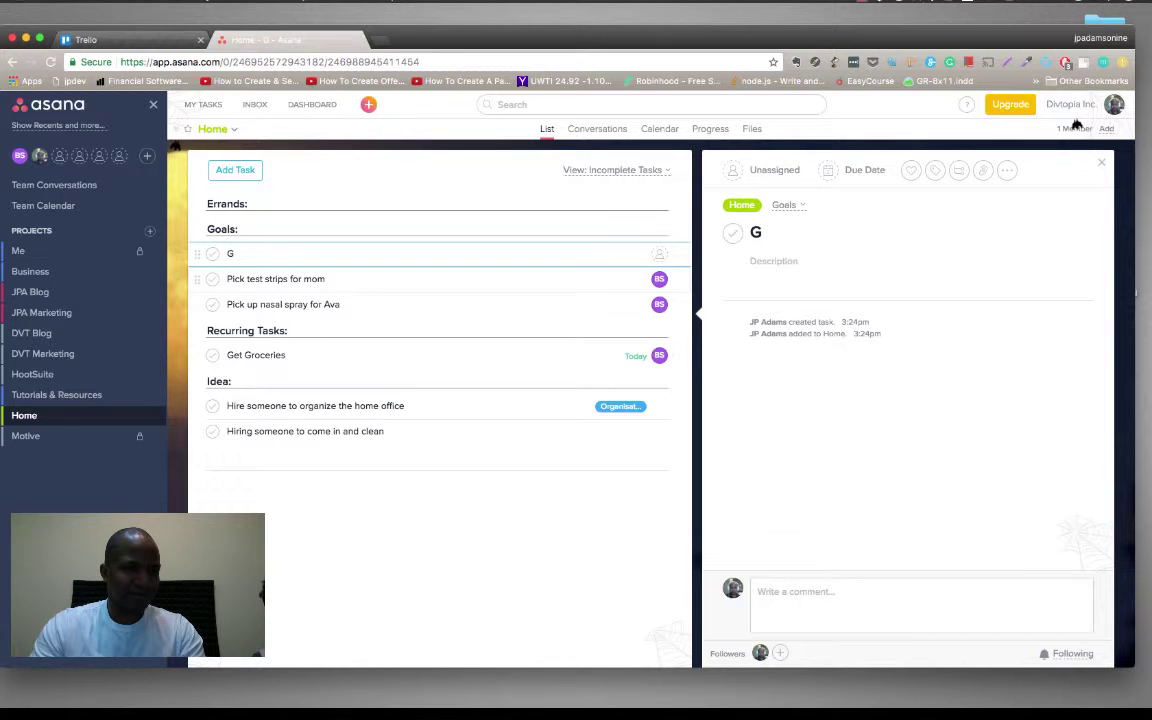
pyautogui.write('O')
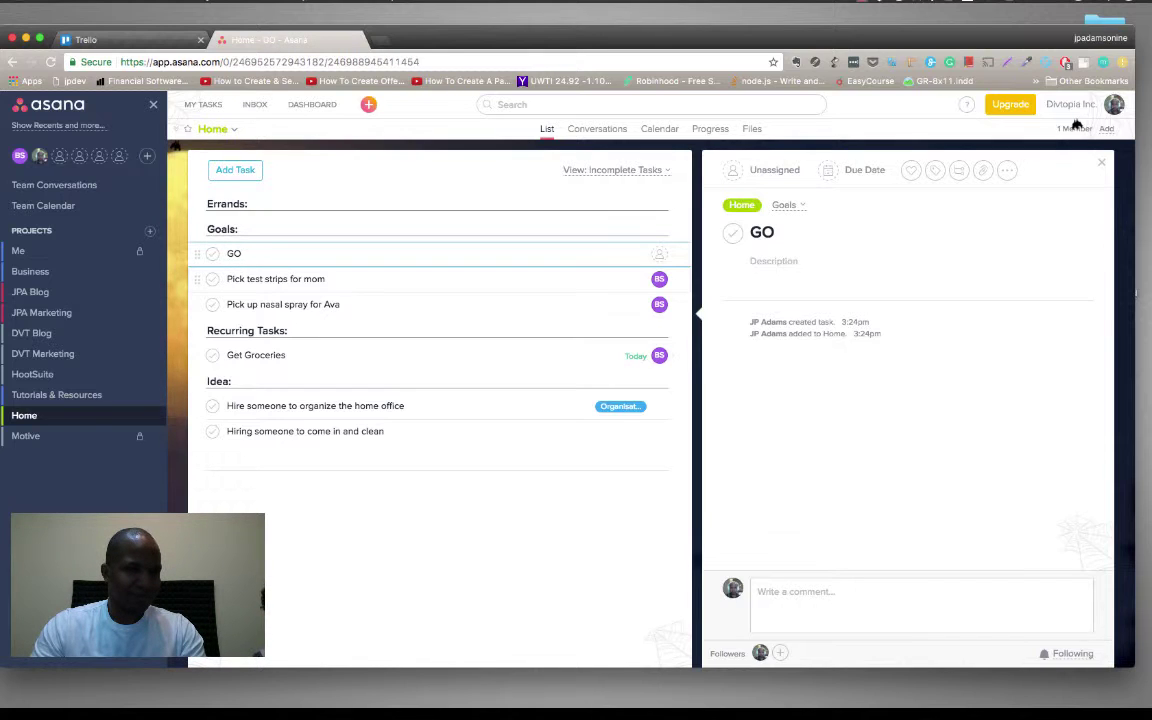
pyautogui.write('AL:')
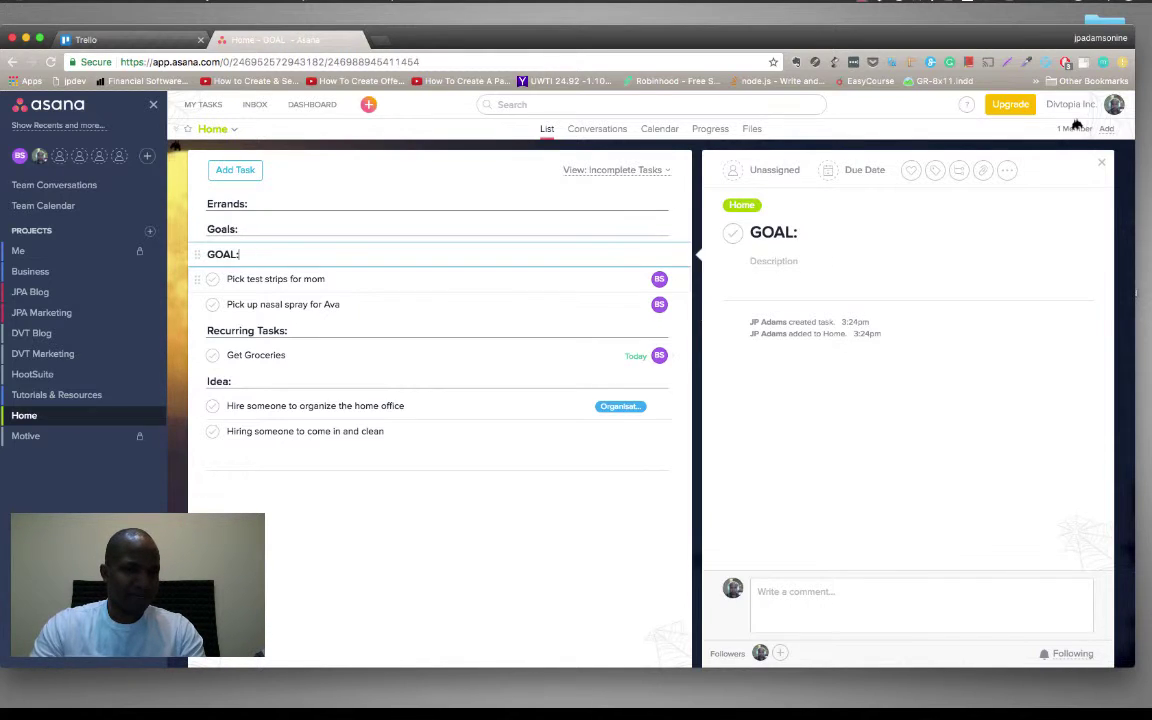
pyautogui.press('BackSpace')
pyautogui.write(': ')
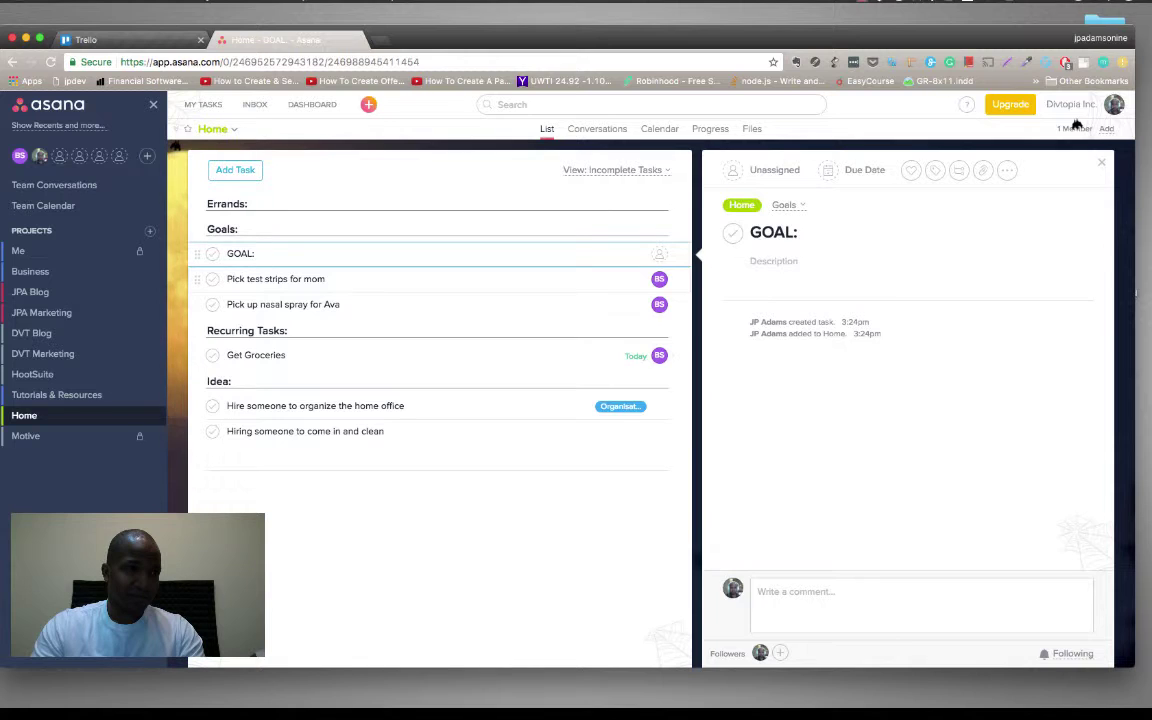
pyautogui.write('Create an ')
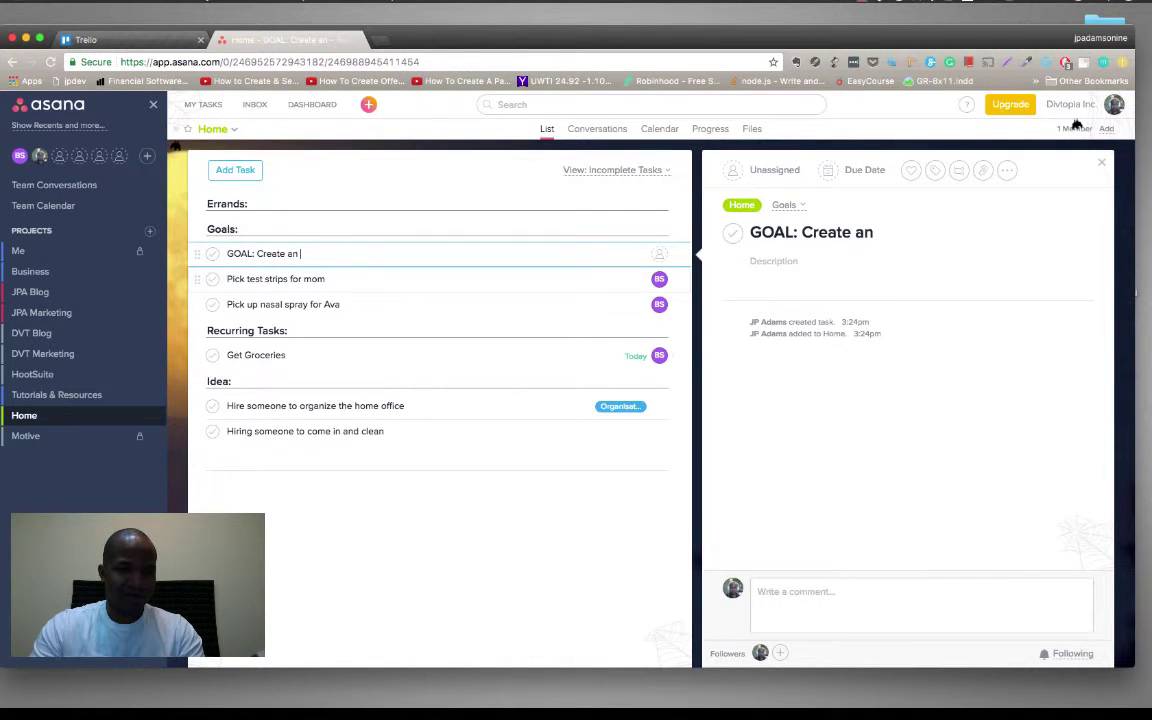
pyautogui.write('Auw')
pyautogui.write('we')
pyautogui.write('so')
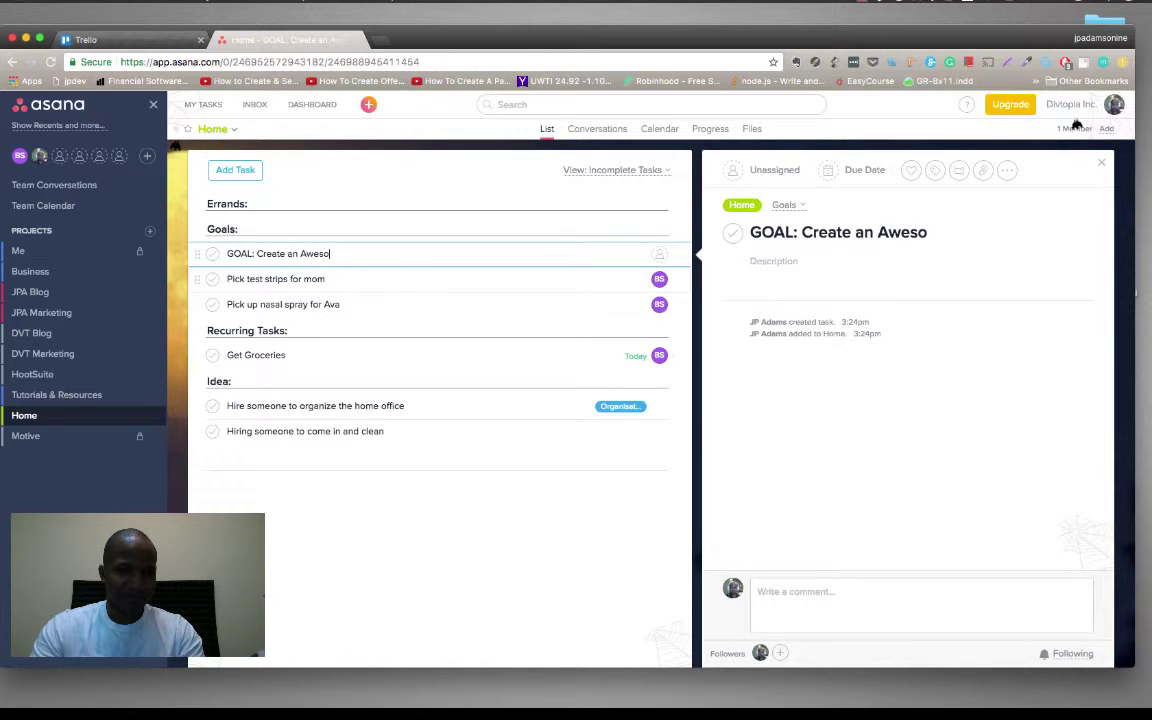
pyautogui.write('me Human ')
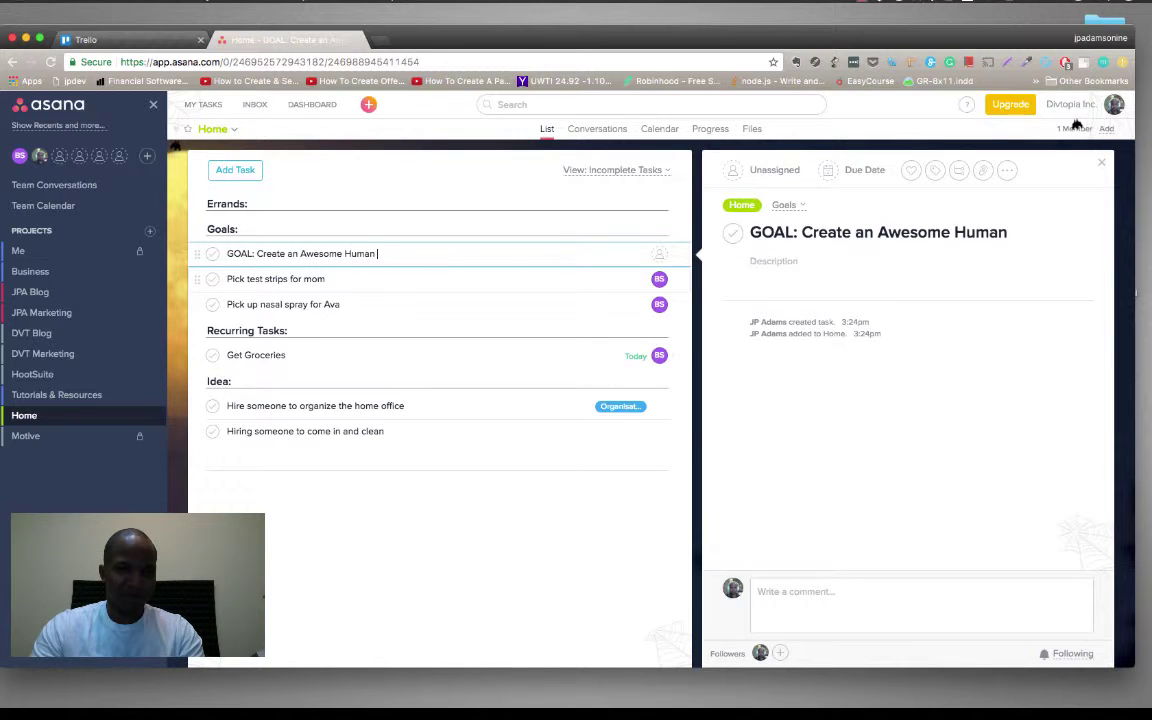
pyautogui.write('Being')
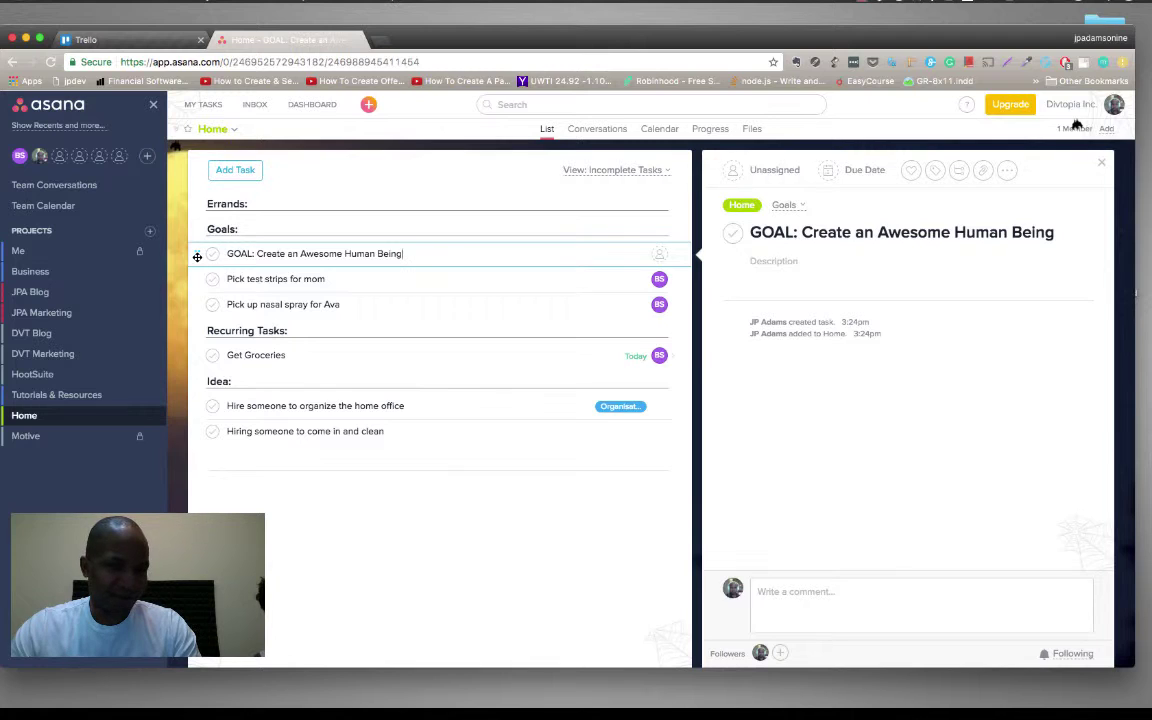
# Step: Move the Goals section above Errands and place the "GOAL: Create an Awesome Human Being" task under it
pyautogui.moveTo(196, 239); pyautogui.dragTo(191, 198)
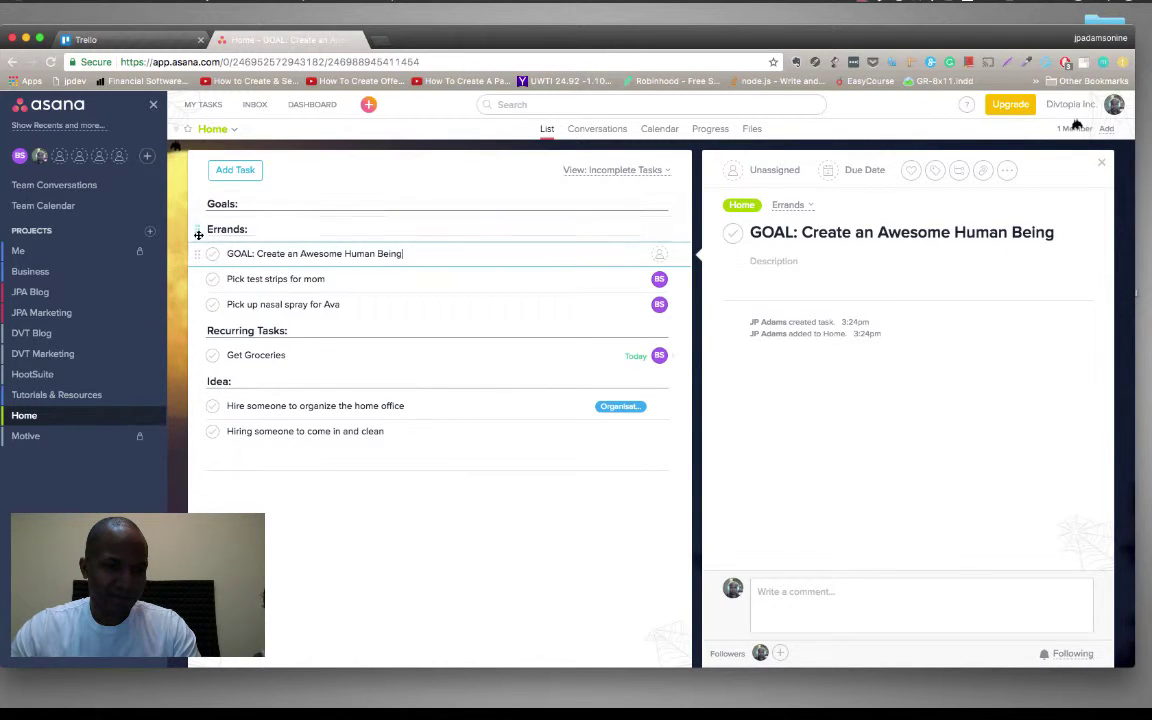
pyautogui.moveTo(197, 254); pyautogui.dragTo(202, 218)
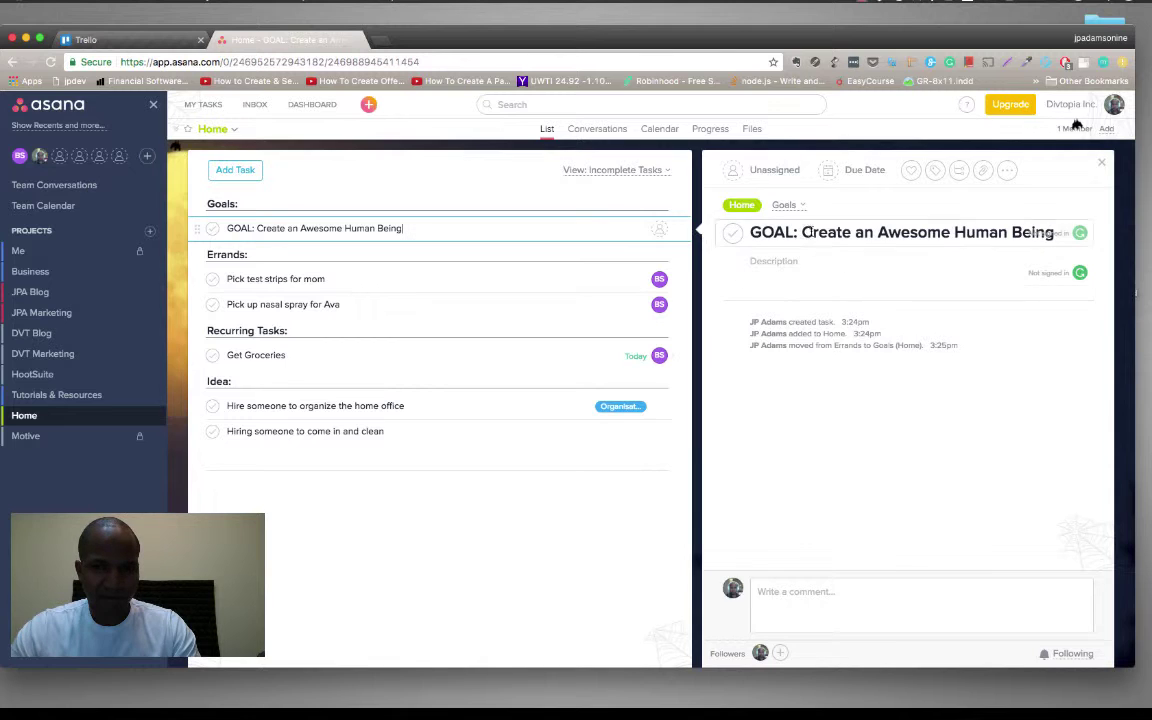
# Step: Create a tag on the "GOAL: Create an Awesome Human Being" task, combining the first name from the nasal spray errand with "Being"
pyautogui.click(935, 171)
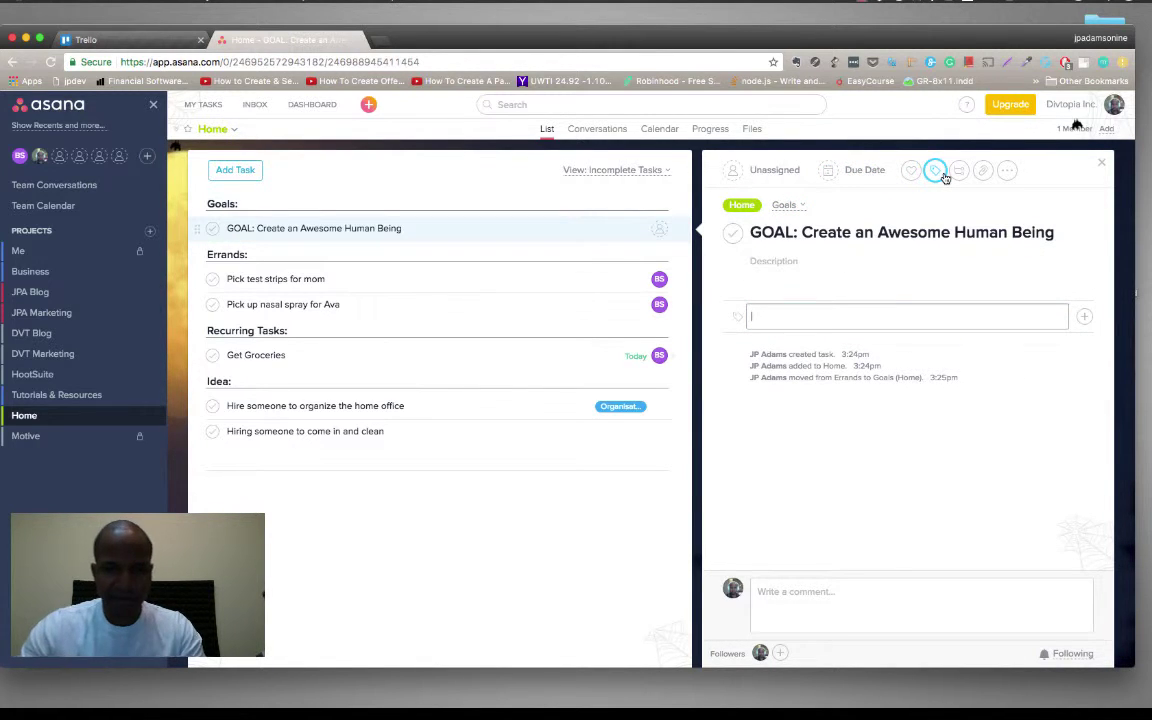
pyautogui.write('Ava')
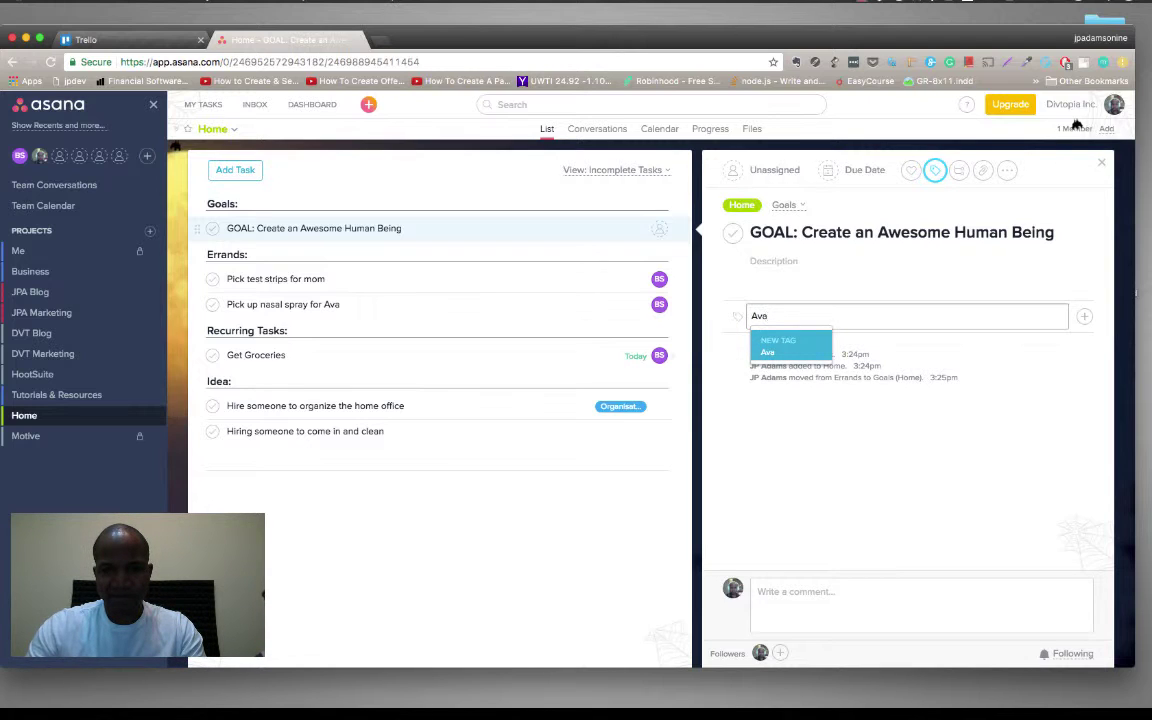
pyautogui.write('Being')
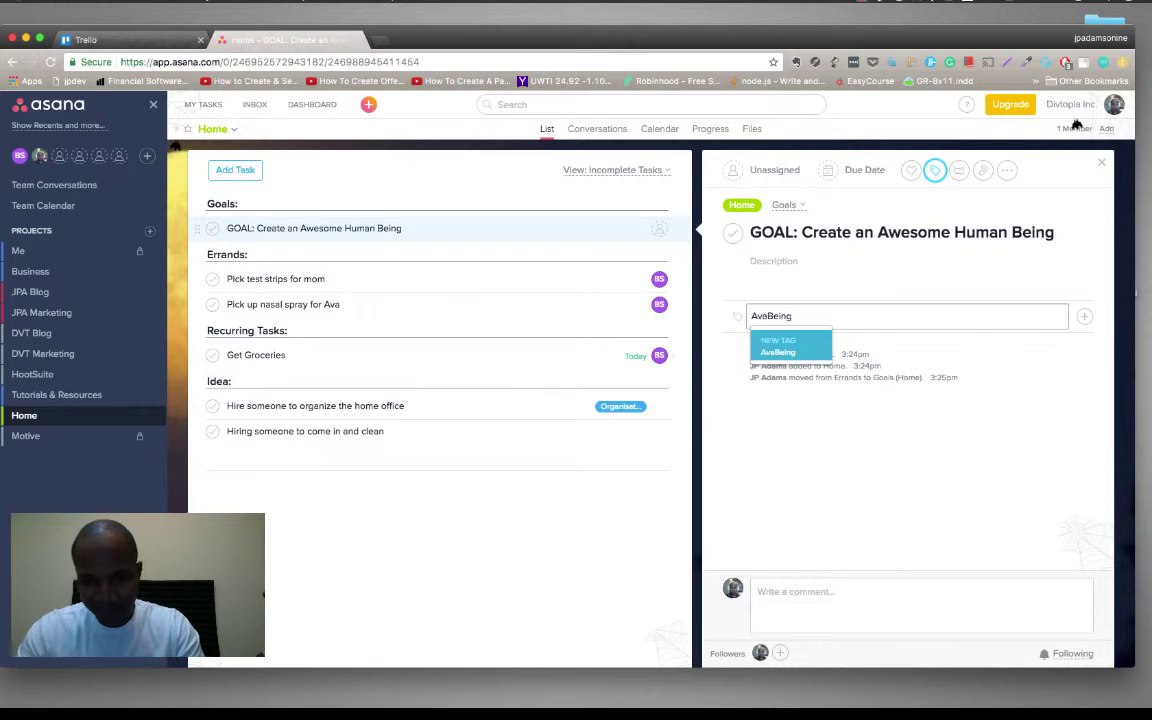
pyautogui.click(790, 350)
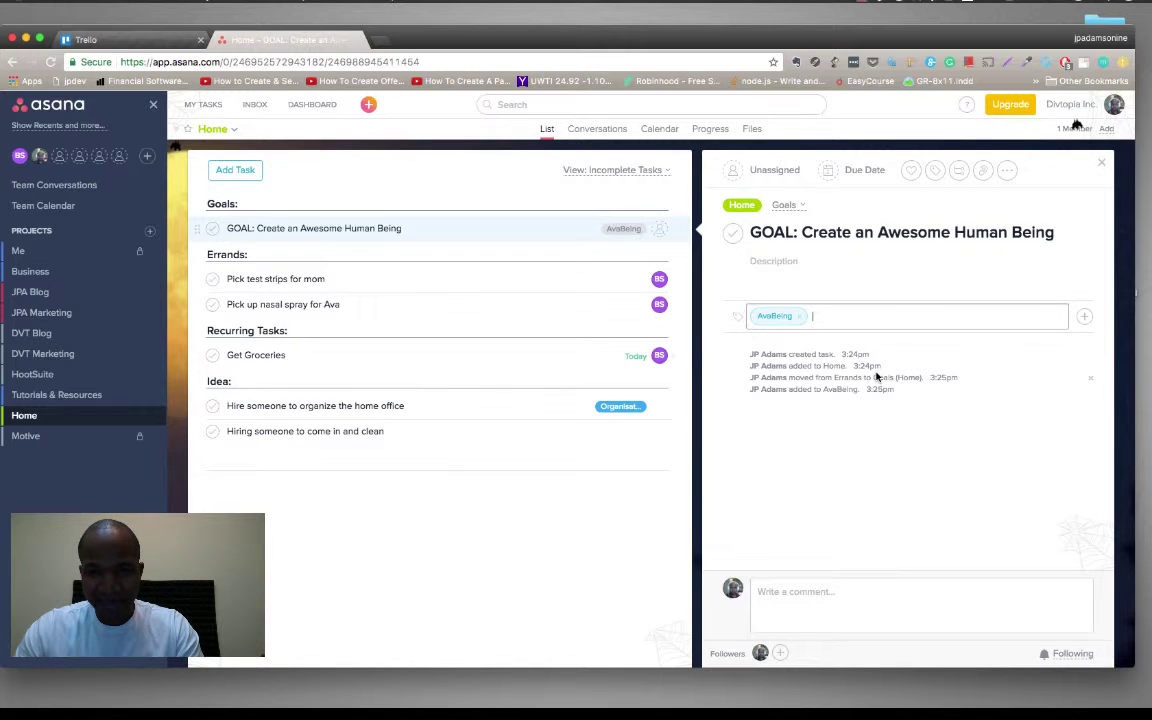
# Step: Open the task list of the new tag on the Awesome Human Being goal and set its highlight color to magenta
pyautogui.click(1012, 392)
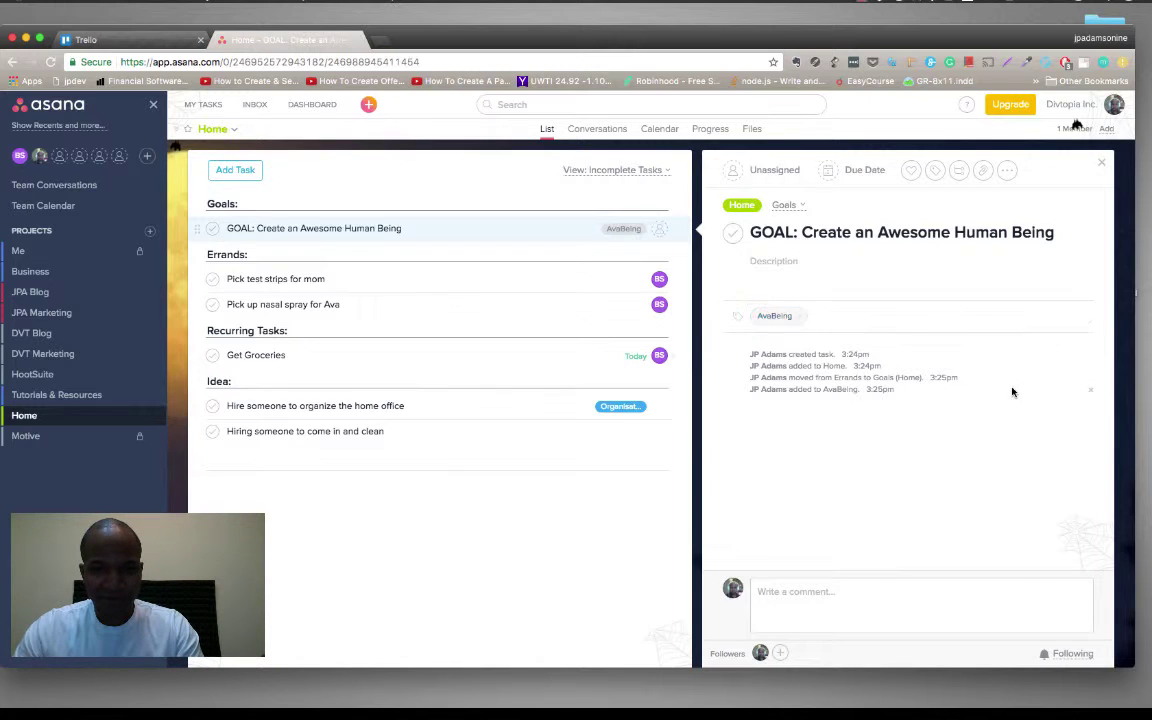
pyautogui.click(620, 228)
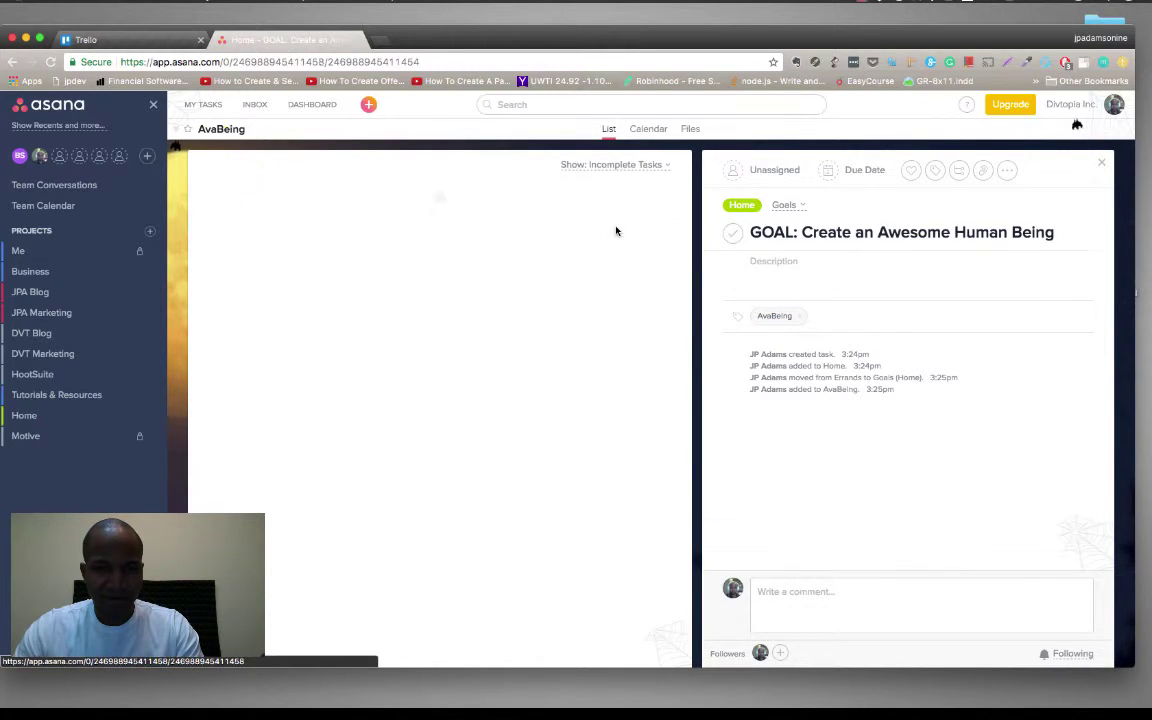
pyautogui.click(252, 130)
pyautogui.moveTo(372, 256)
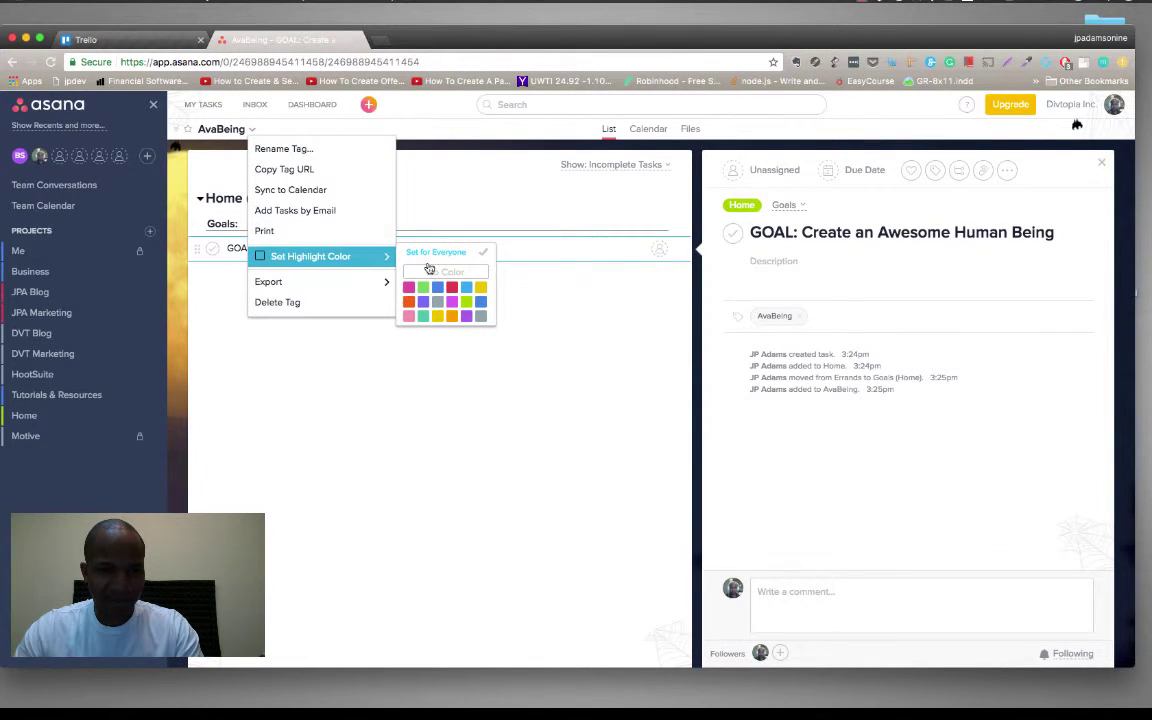
pyautogui.click(408, 287)
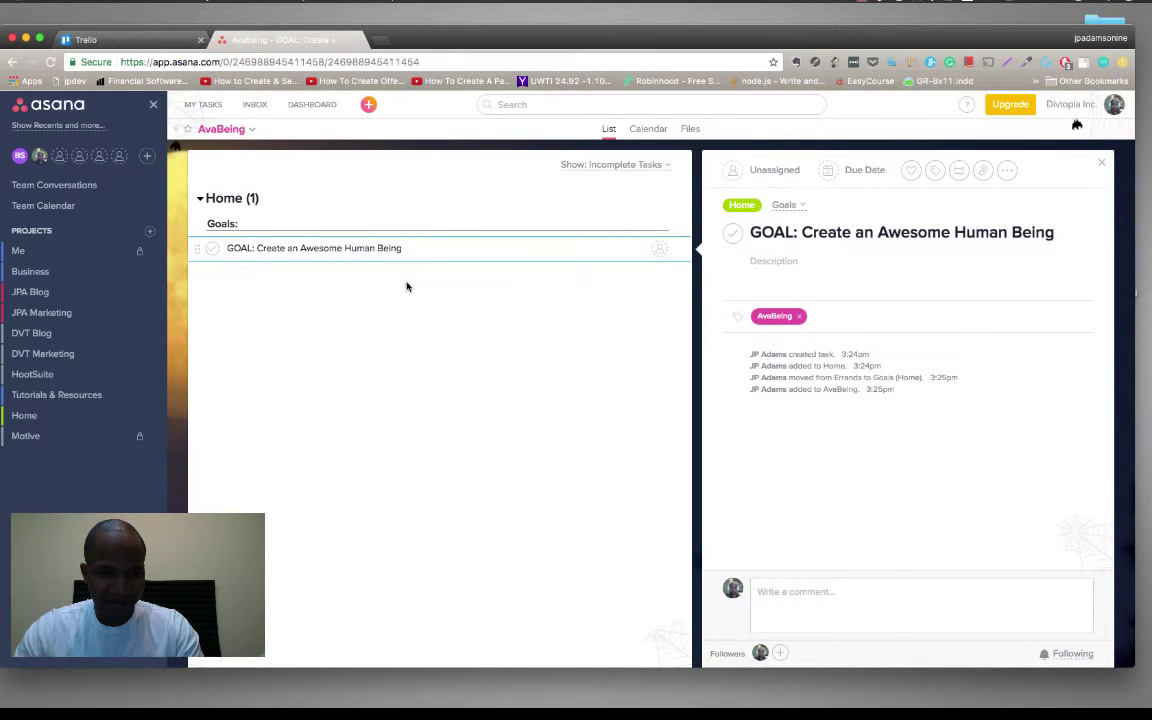
# Step: Try light pink as the tag's highlight color and switch it back to magenta
pyautogui.click(252, 130)
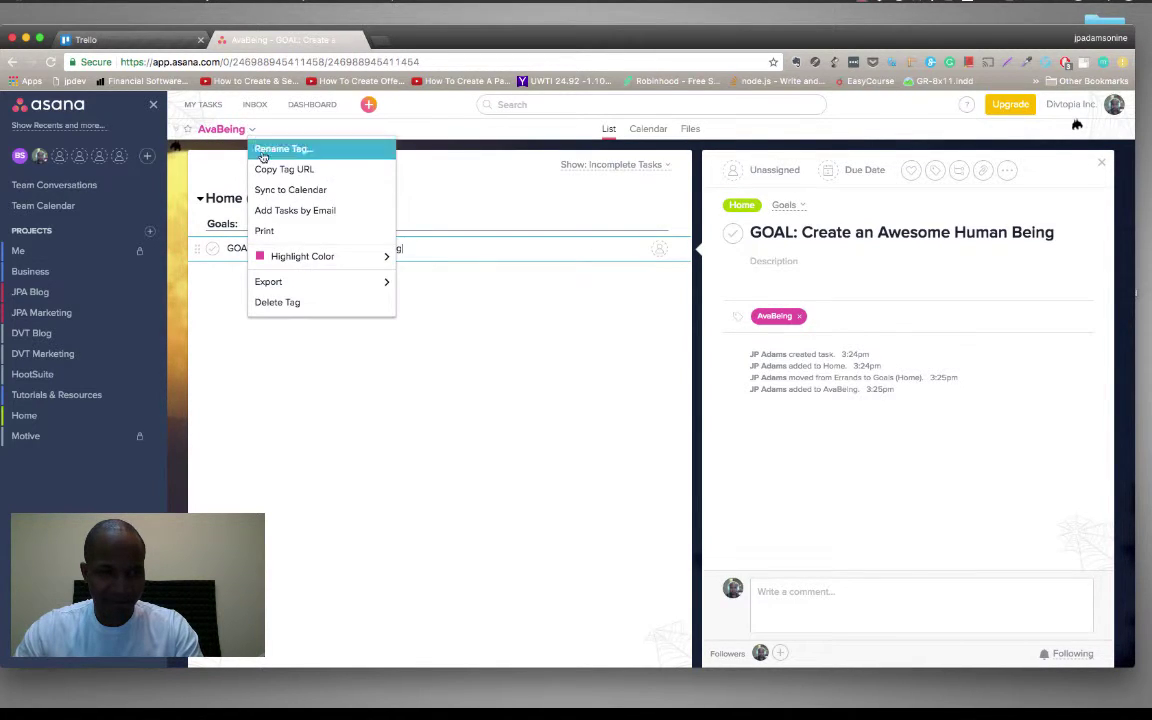
pyautogui.moveTo(388, 283)
pyautogui.moveTo(385, 257)
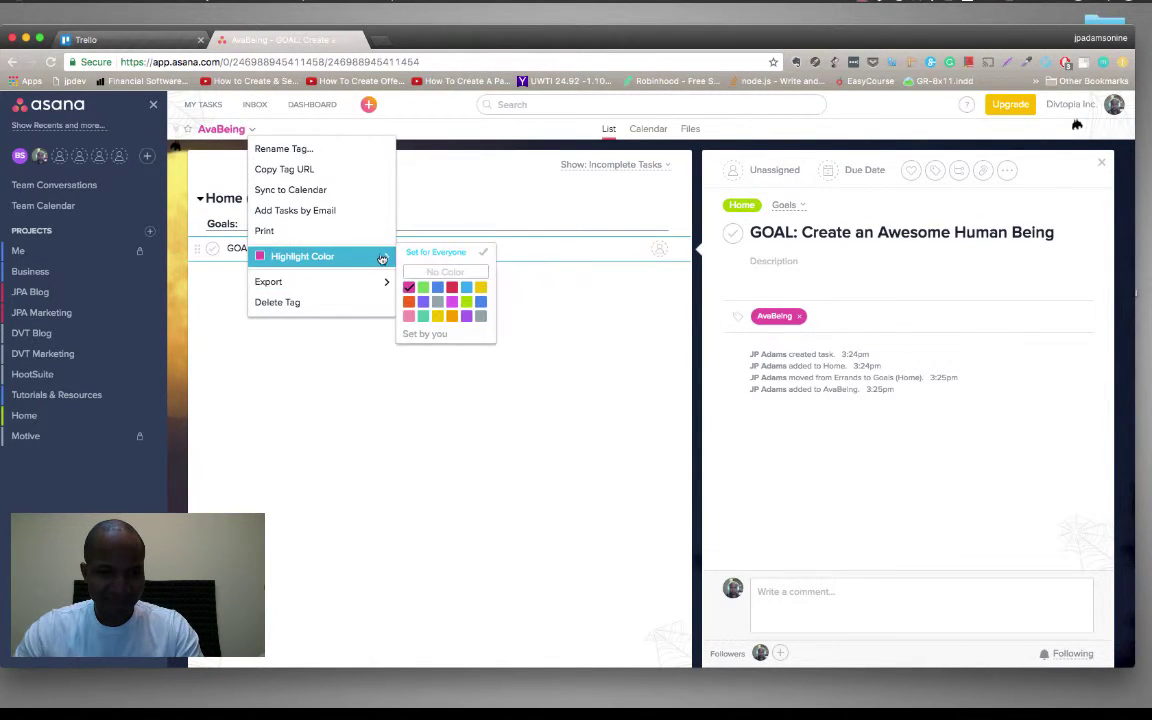
pyautogui.click(407, 314)
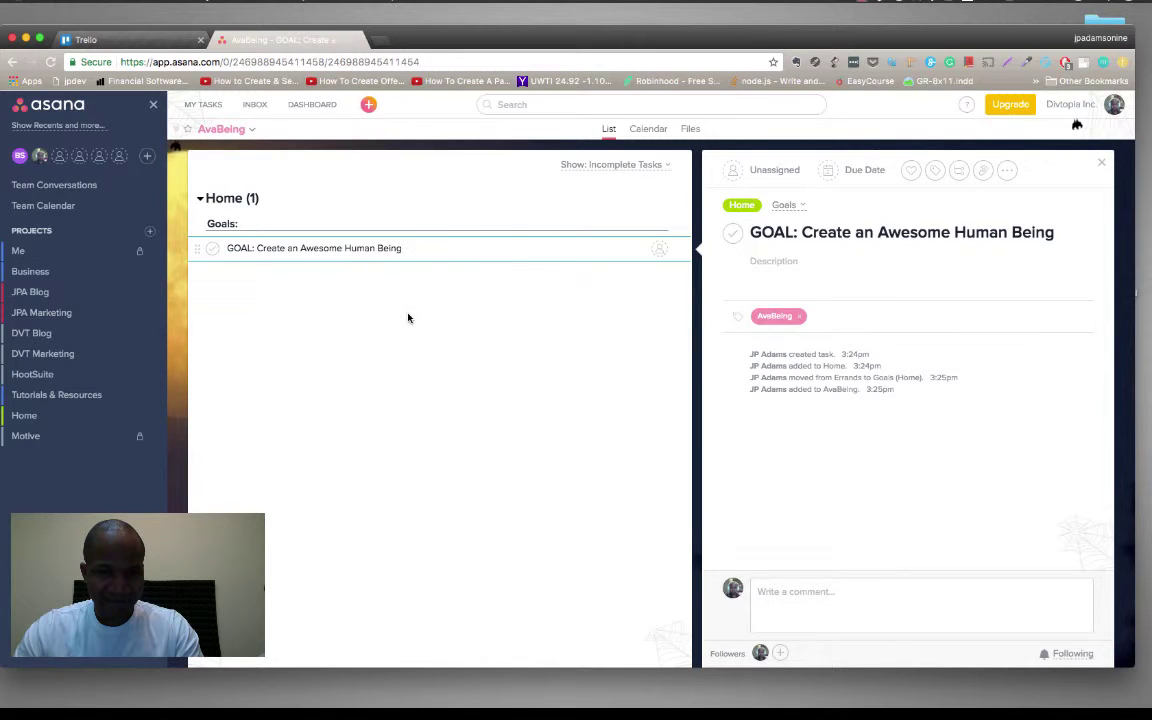
pyautogui.click(252, 131)
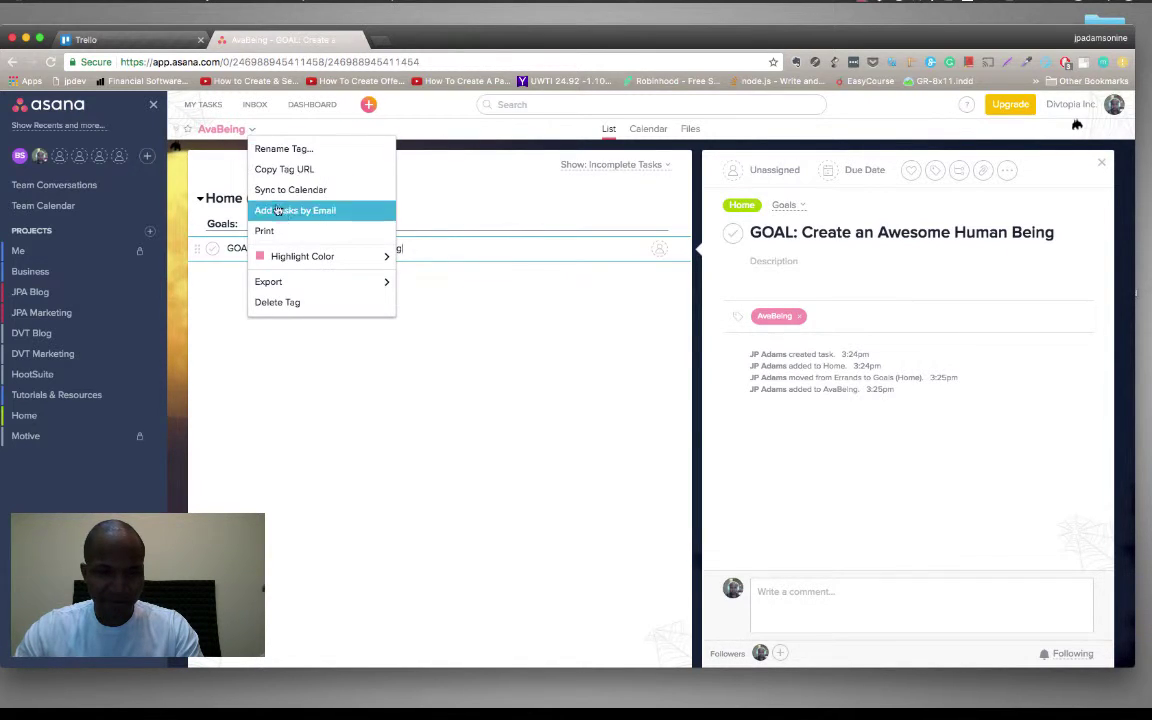
pyautogui.moveTo(330, 256)
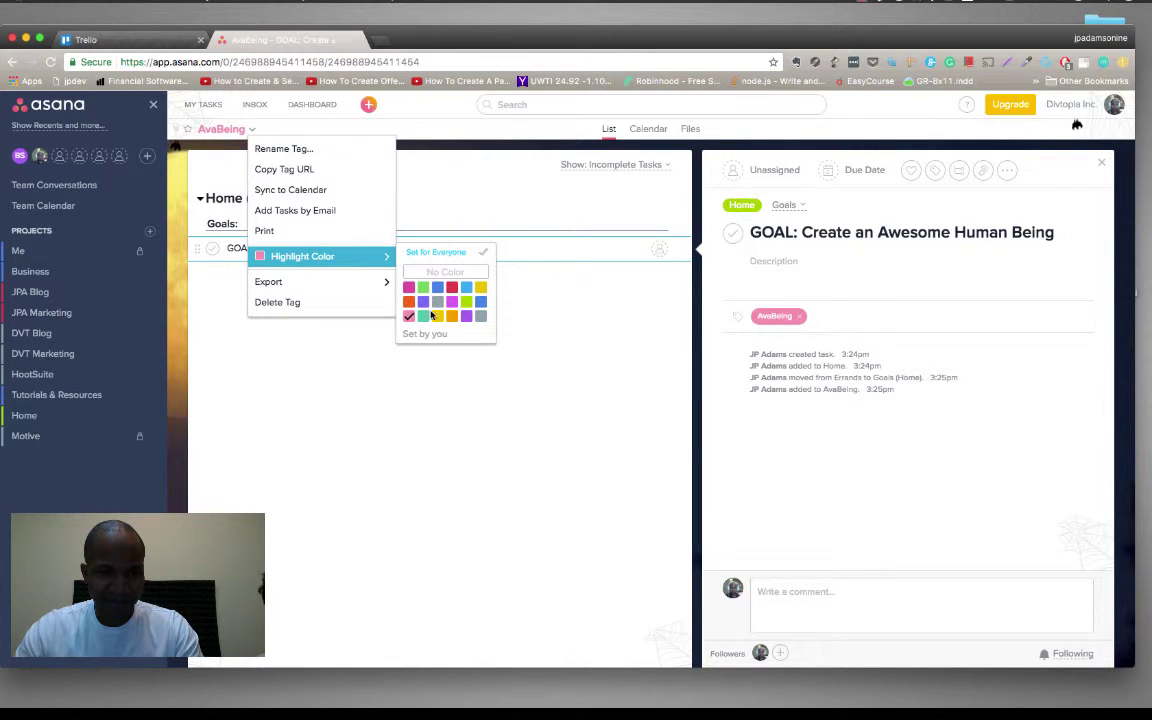
pyautogui.click(409, 288)
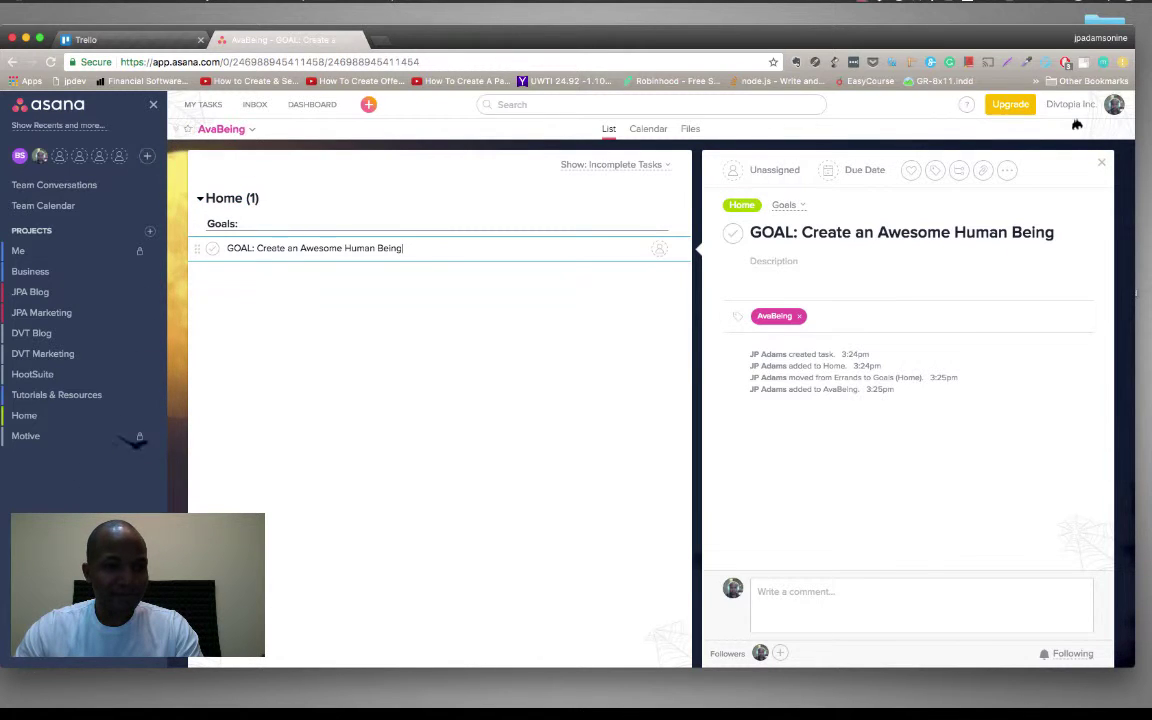
# Step: In the Home project, reword the first goal from "Create" to "Raise", the child's first name and "to", before "an Awesome Human Being"
pyautogui.click(38, 416)
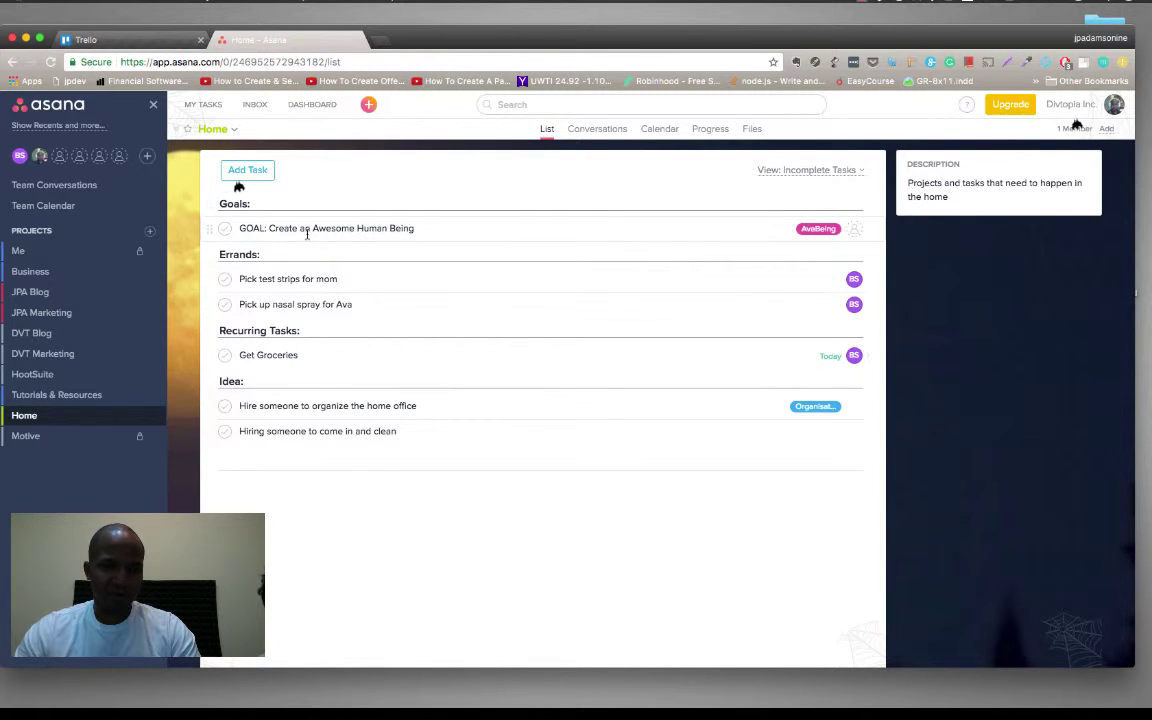
pyautogui.click(279, 228)
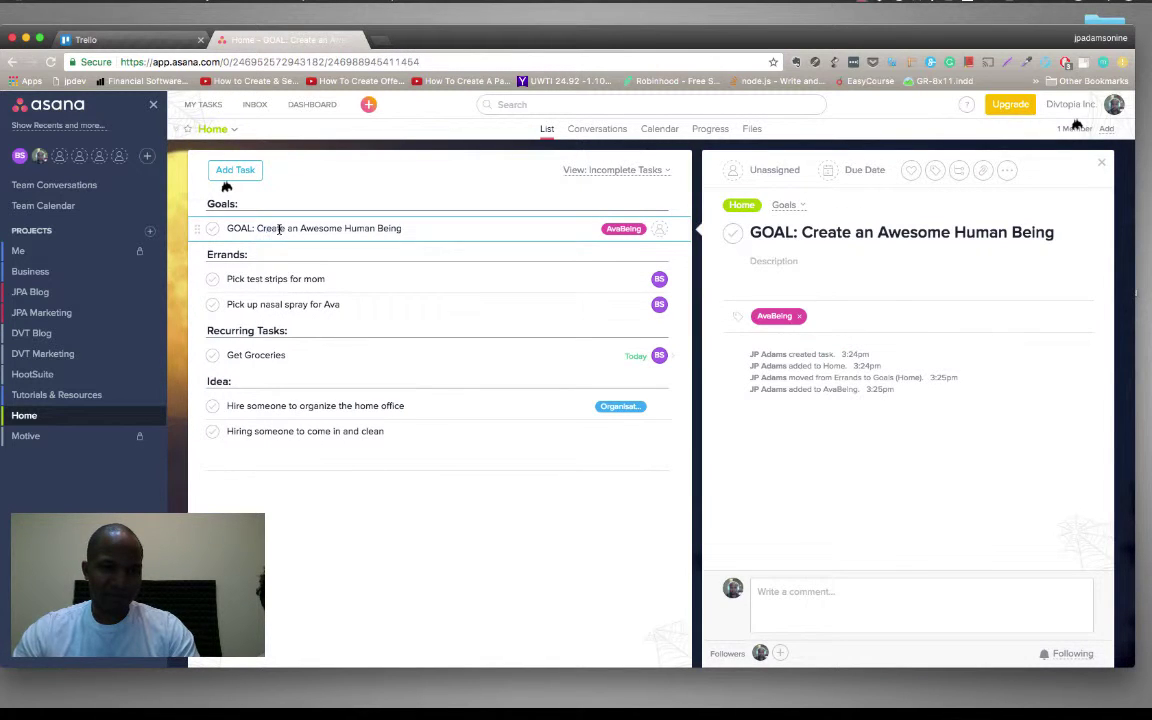
pyautogui.doubleClick(279, 228)
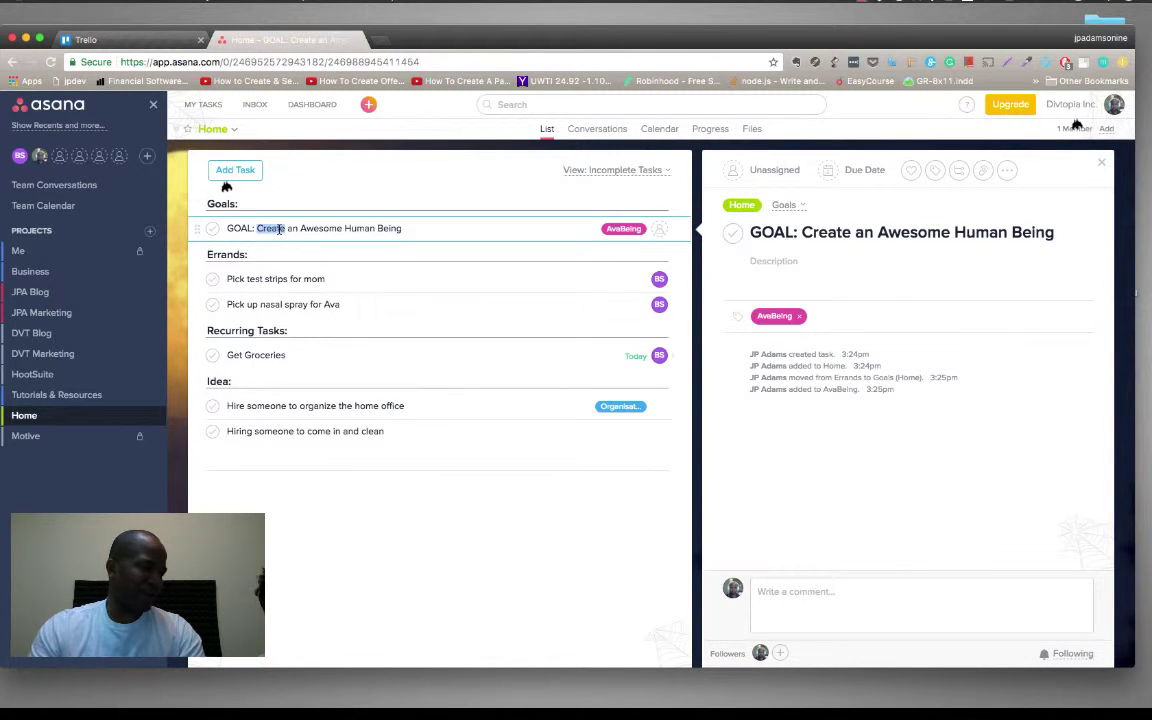
pyautogui.write('Raise ')
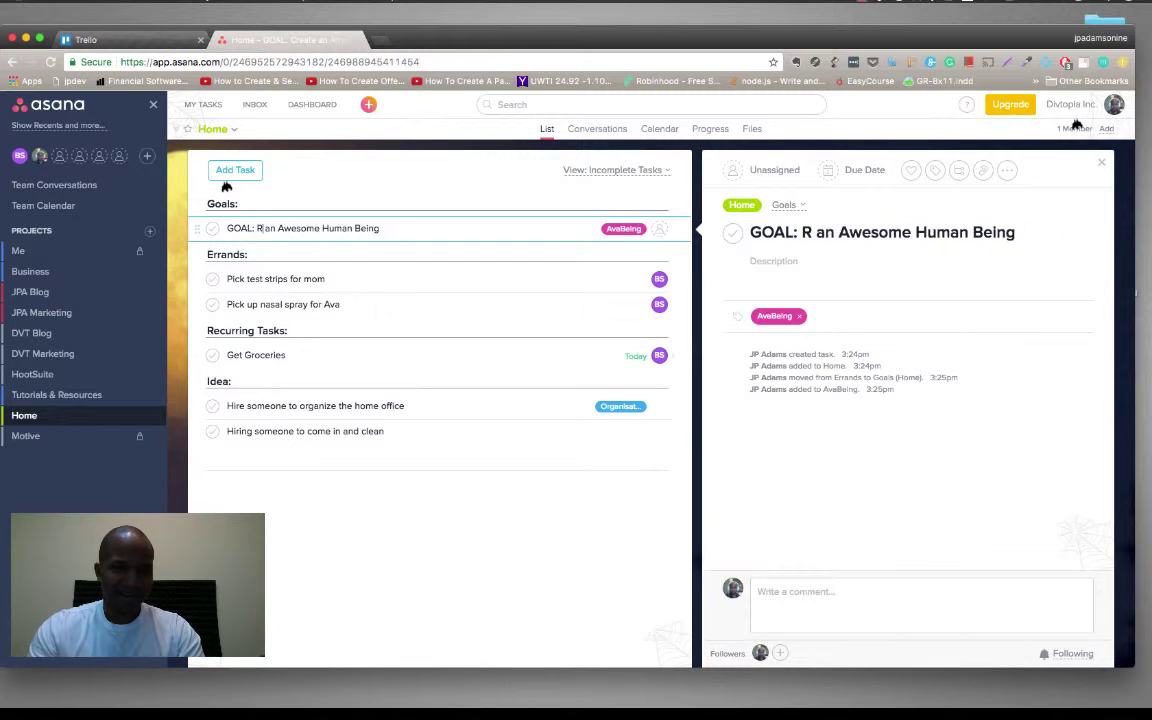
pyautogui.write('Ava to ')
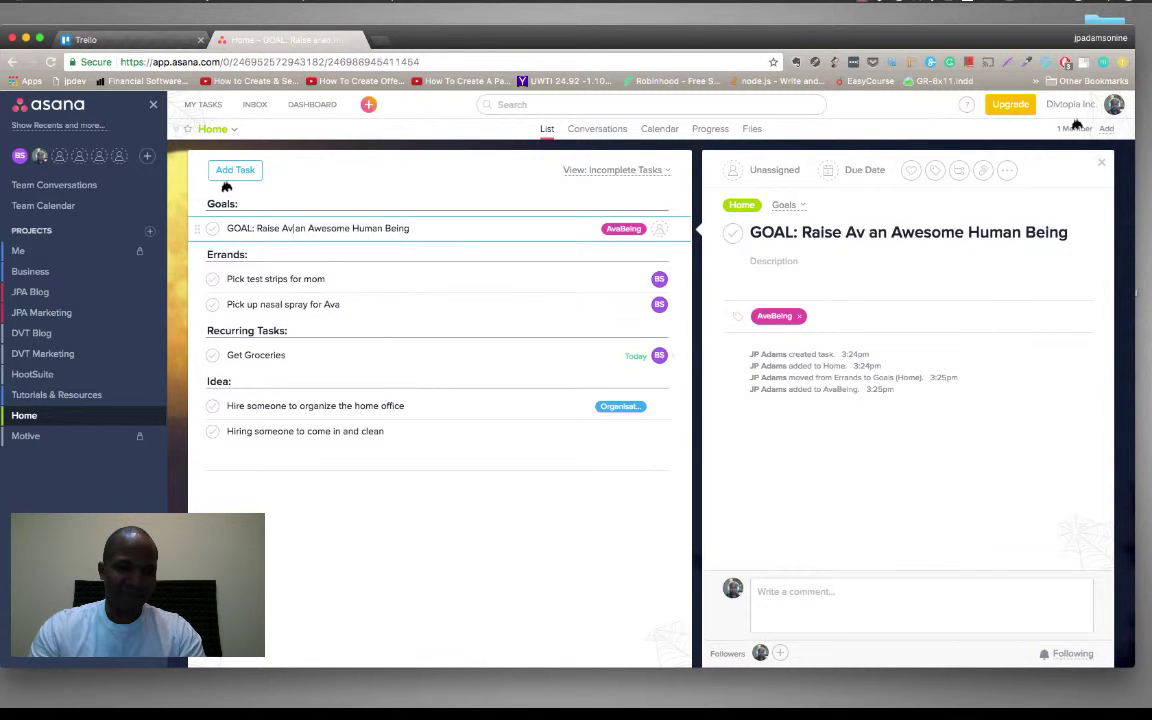
pyautogui.write('be')
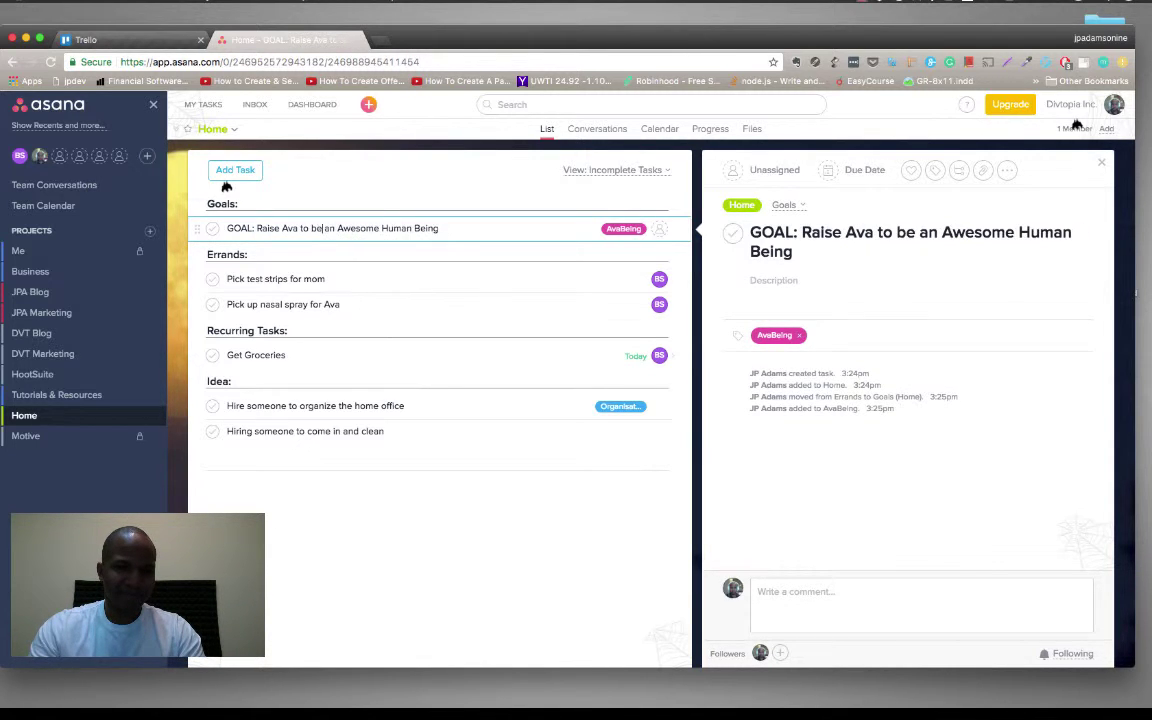
pyautogui.press('BackSpace')
pyautogui.press('BackSpace')
pyautogui.press('BackSpace')
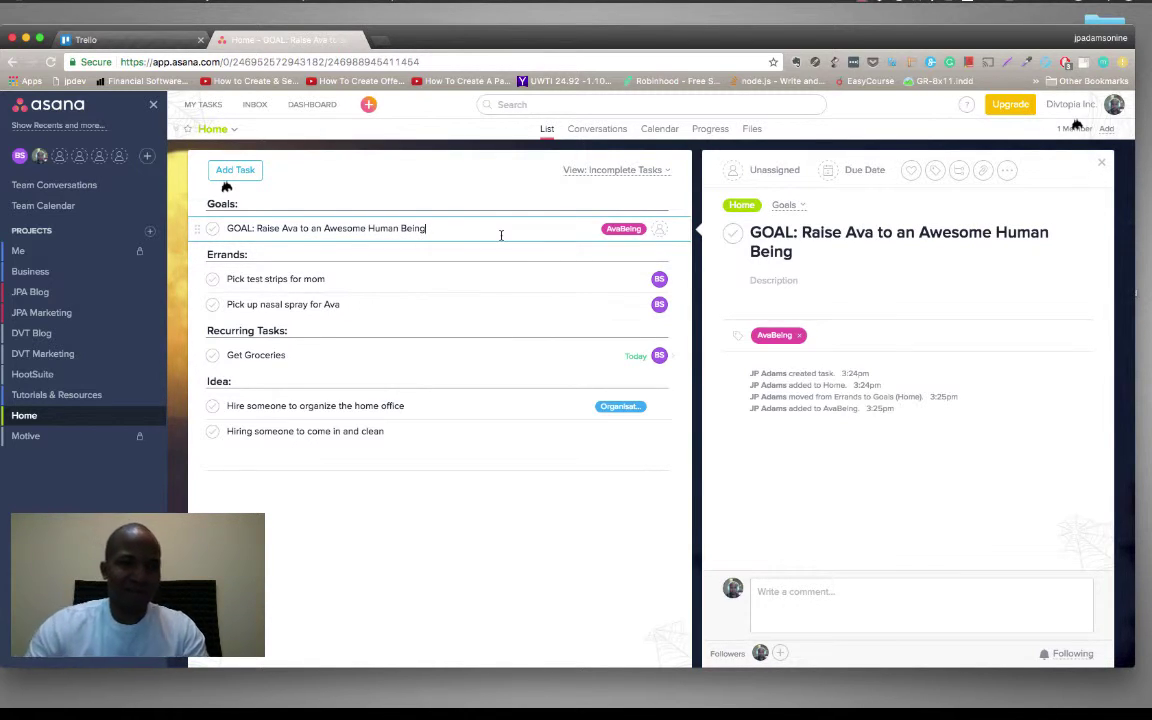
# Step: Add the task "GOAL: Keep home clean and organized" below the first goal in the Goals section
pyautogui.press('Return')
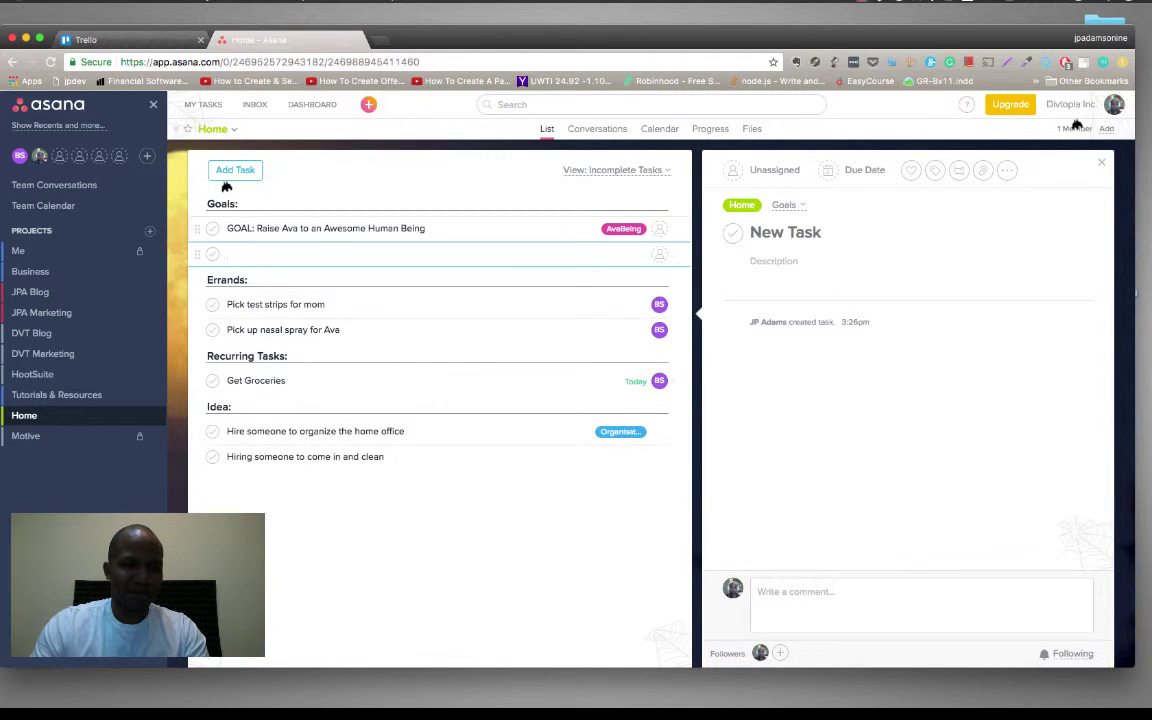
pyautogui.write('GOA')
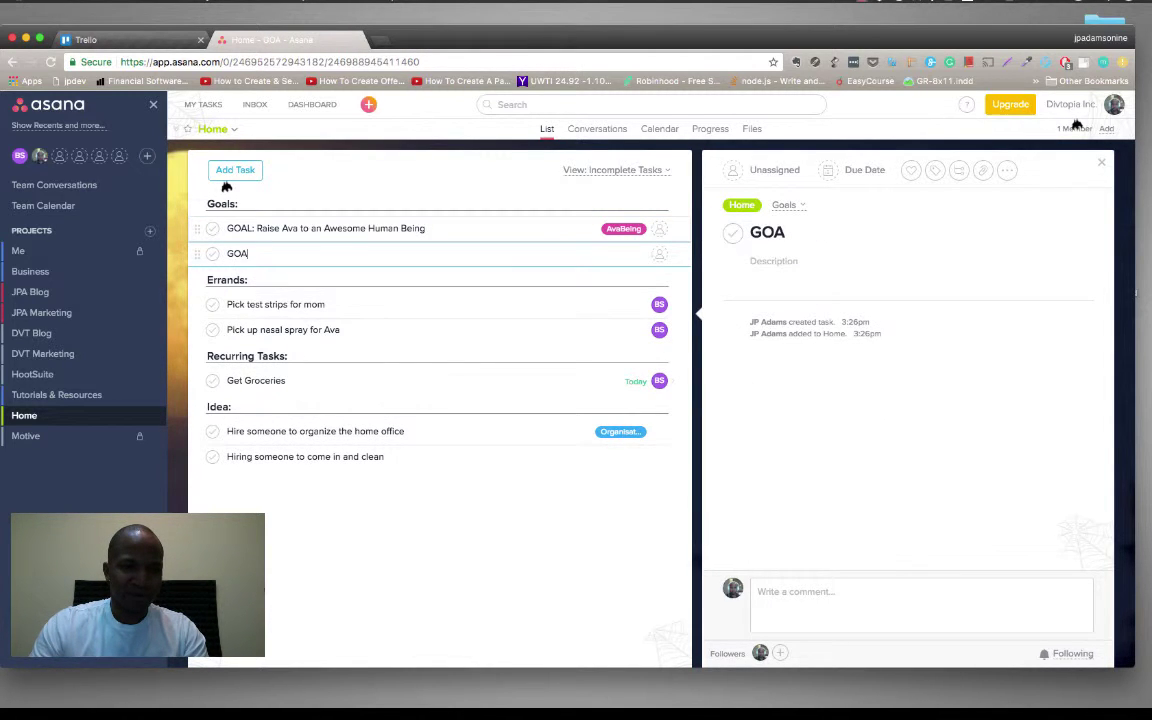
pyautogui.write('L: C')
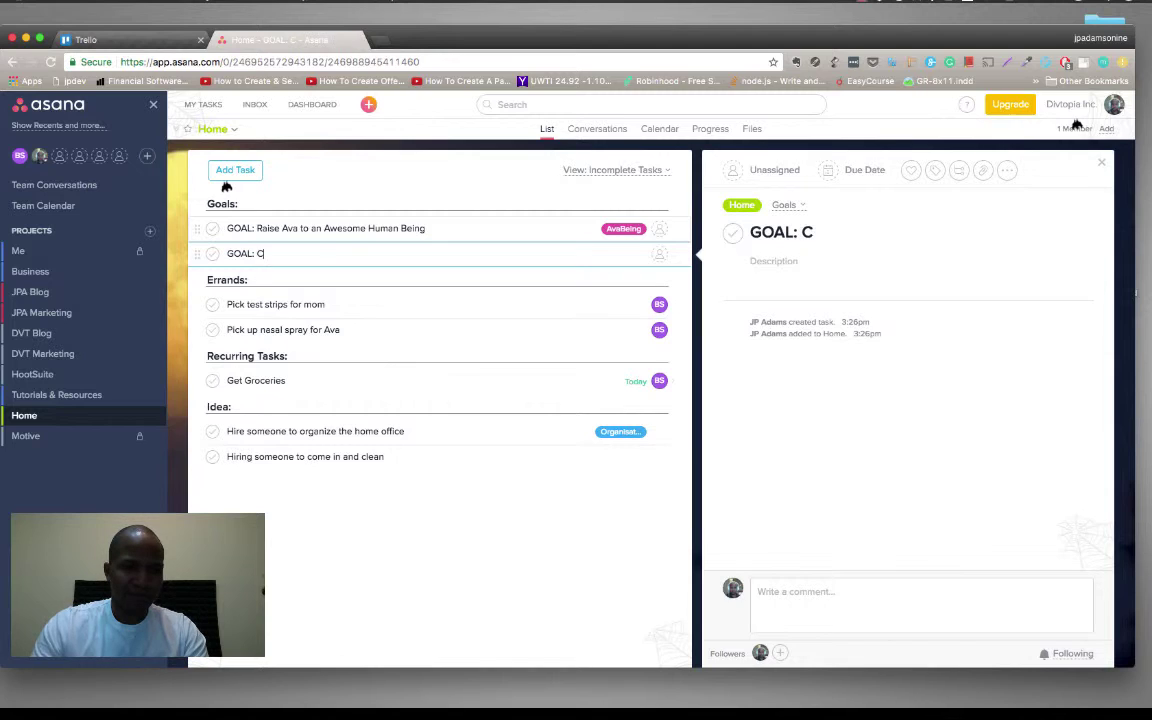
pyautogui.write('e')
pyautogui.press('BackSpace')
pyautogui.press('BackSpace')
pyautogui.write('Keep ')
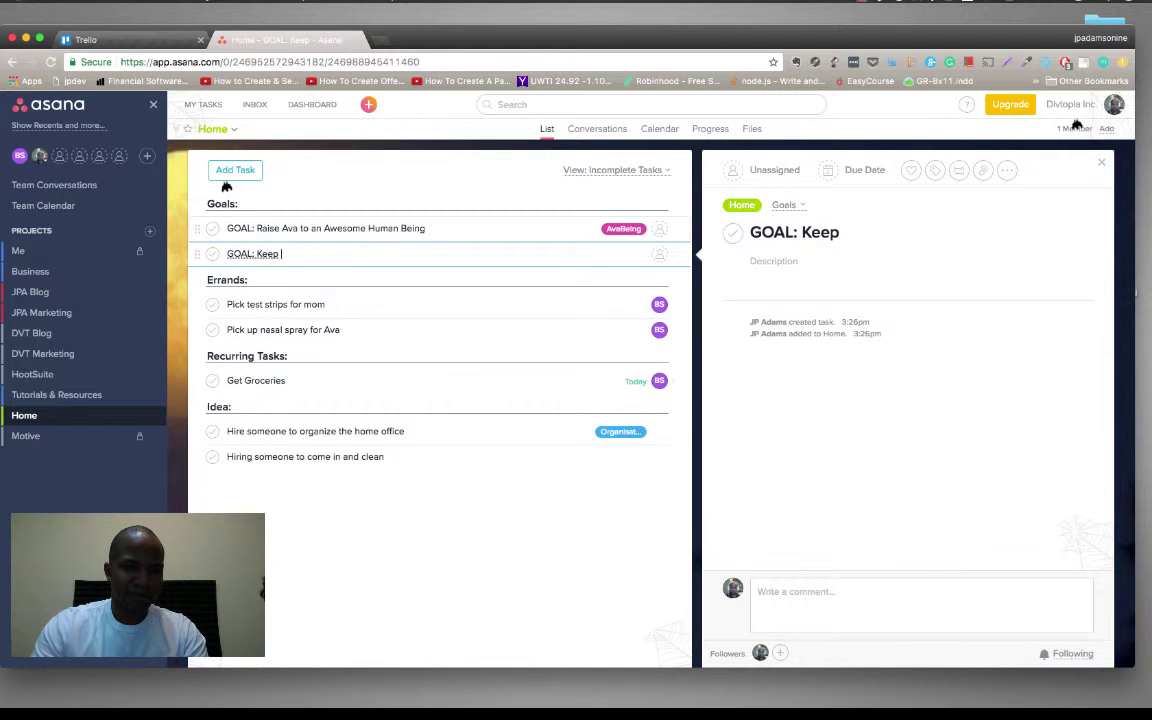
pyautogui.write('home ')
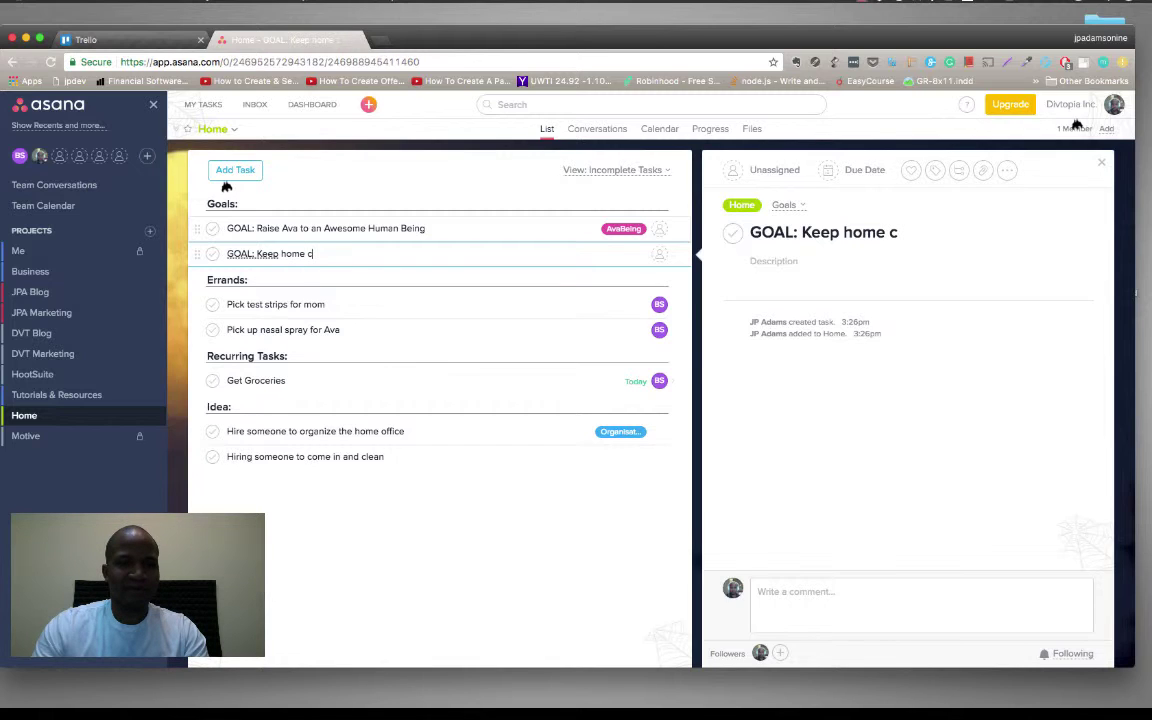
pyautogui.write('clean')
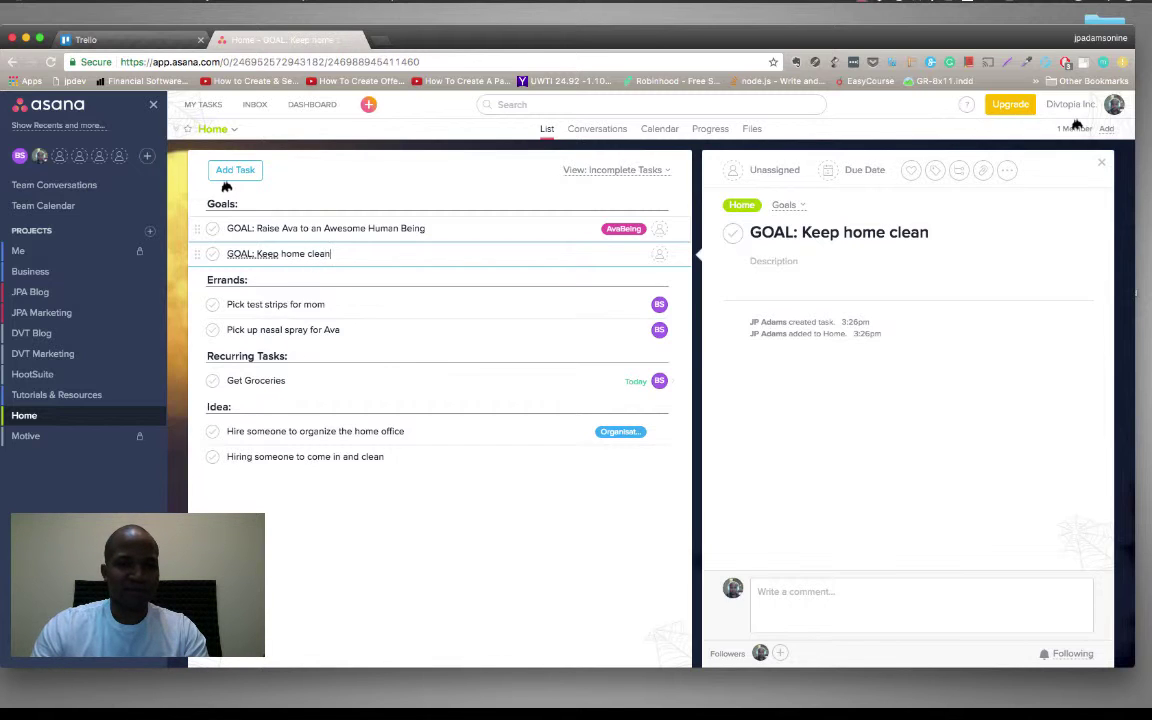
pyautogui.write(' and org')
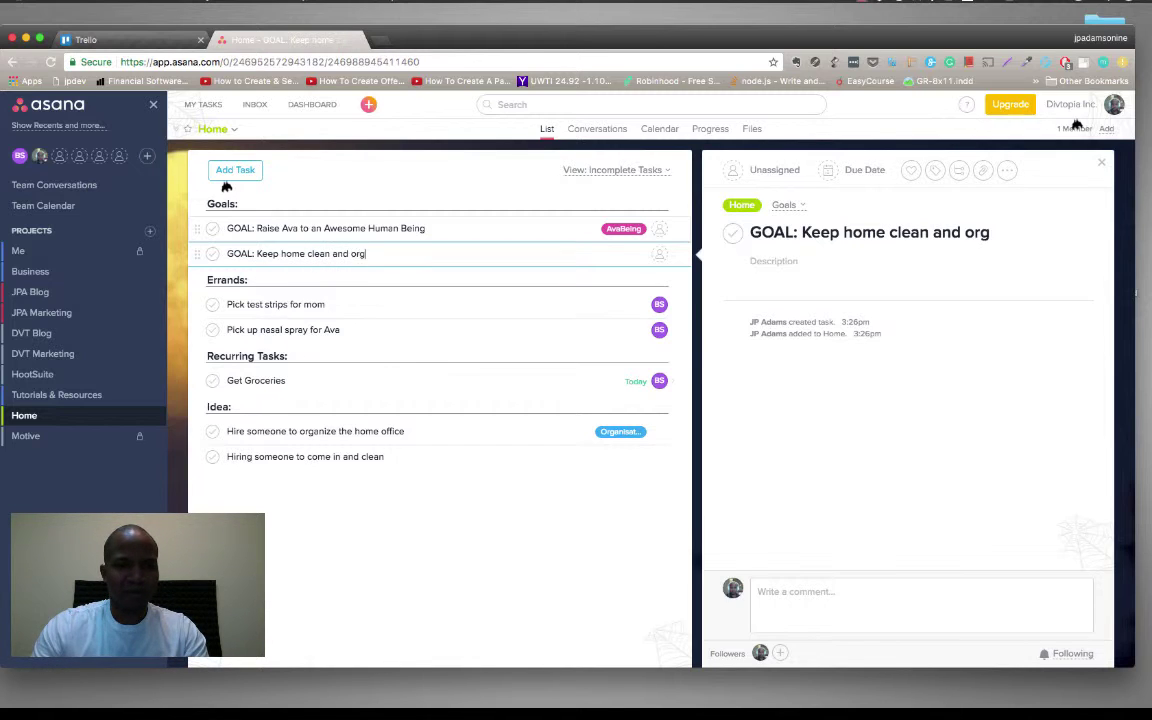
pyautogui.write('anized')
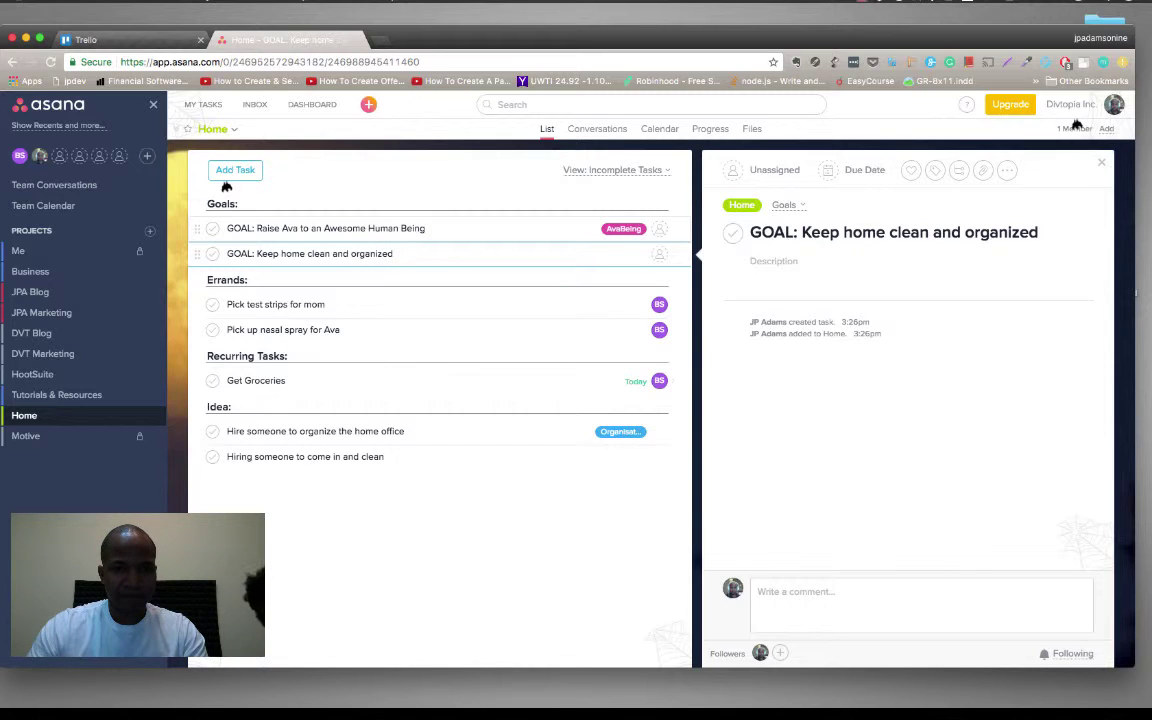
# Step: Tag the "GOAL: Keep home clean and organized" task with the existing Organisation tag
pyautogui.click(823, 262)
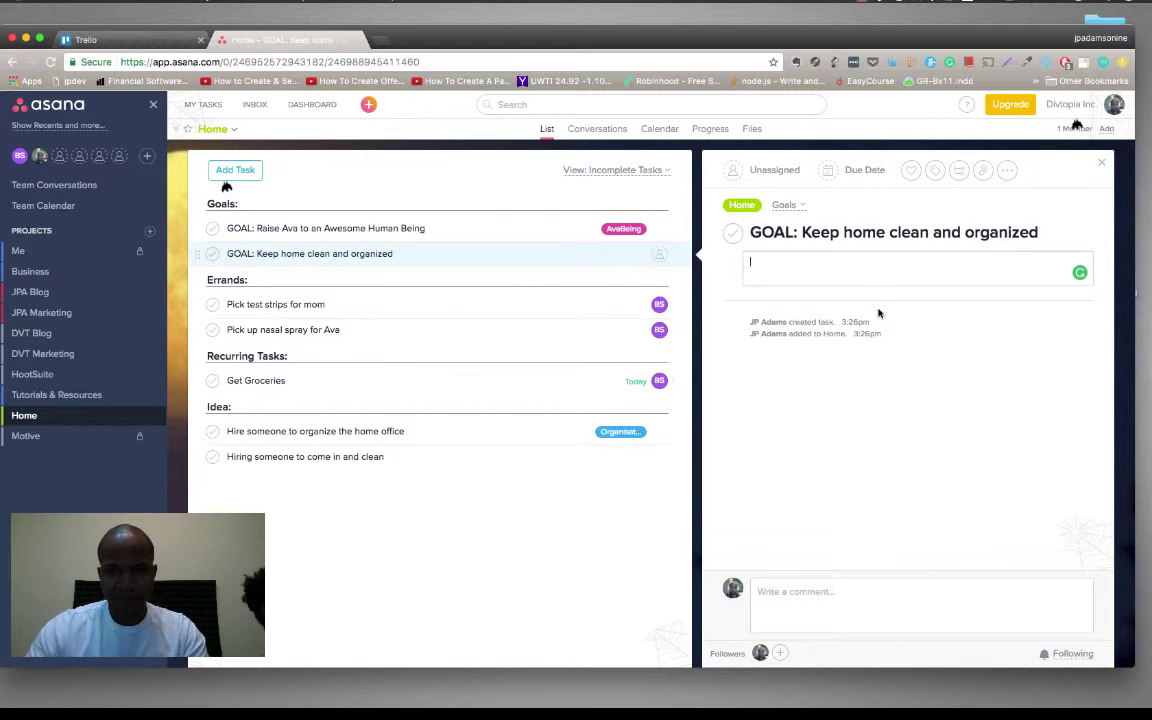
pyautogui.click(946, 401)
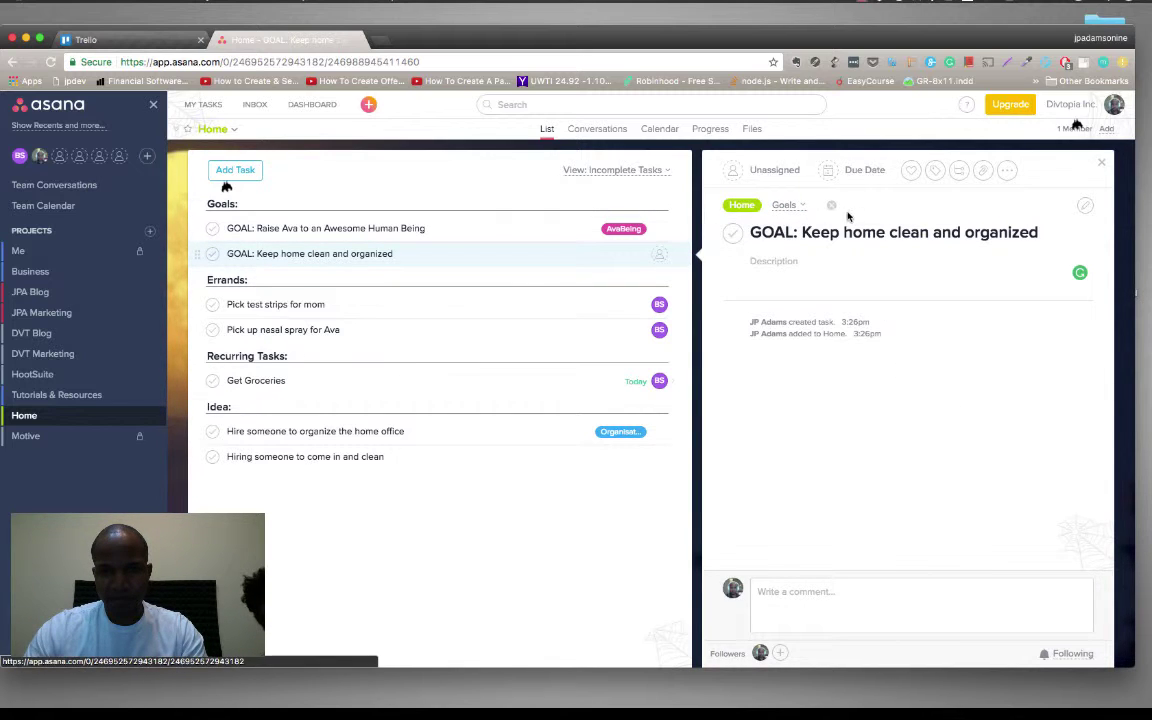
pyautogui.click(934, 172)
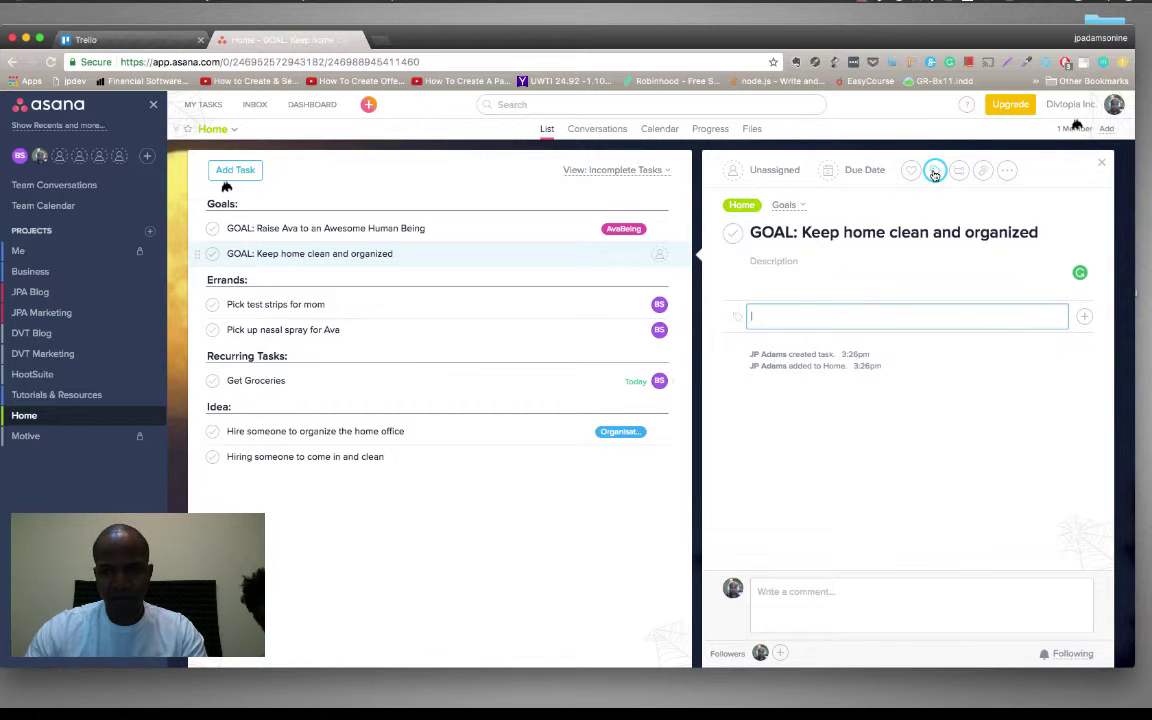
pyautogui.write('O')
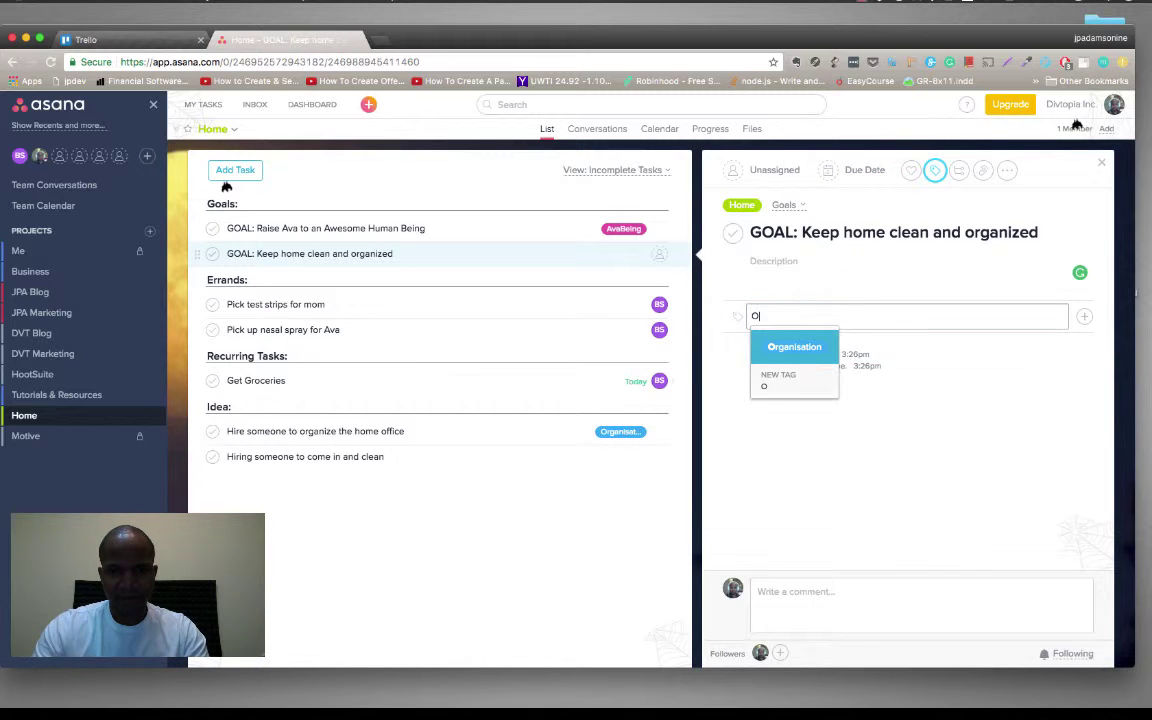
pyautogui.press('Return')
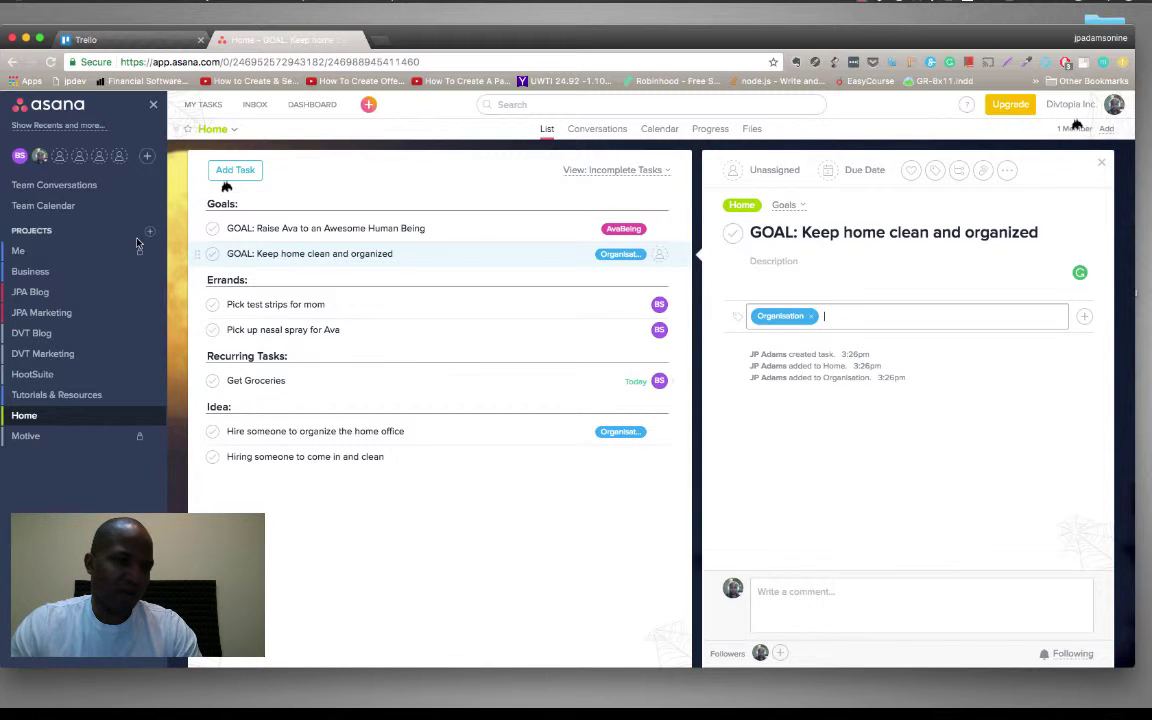
# Step: Review the JPA Marketing and JPA Blog projects and open the Goals section heading in the Home project
pyautogui.click(57, 314)
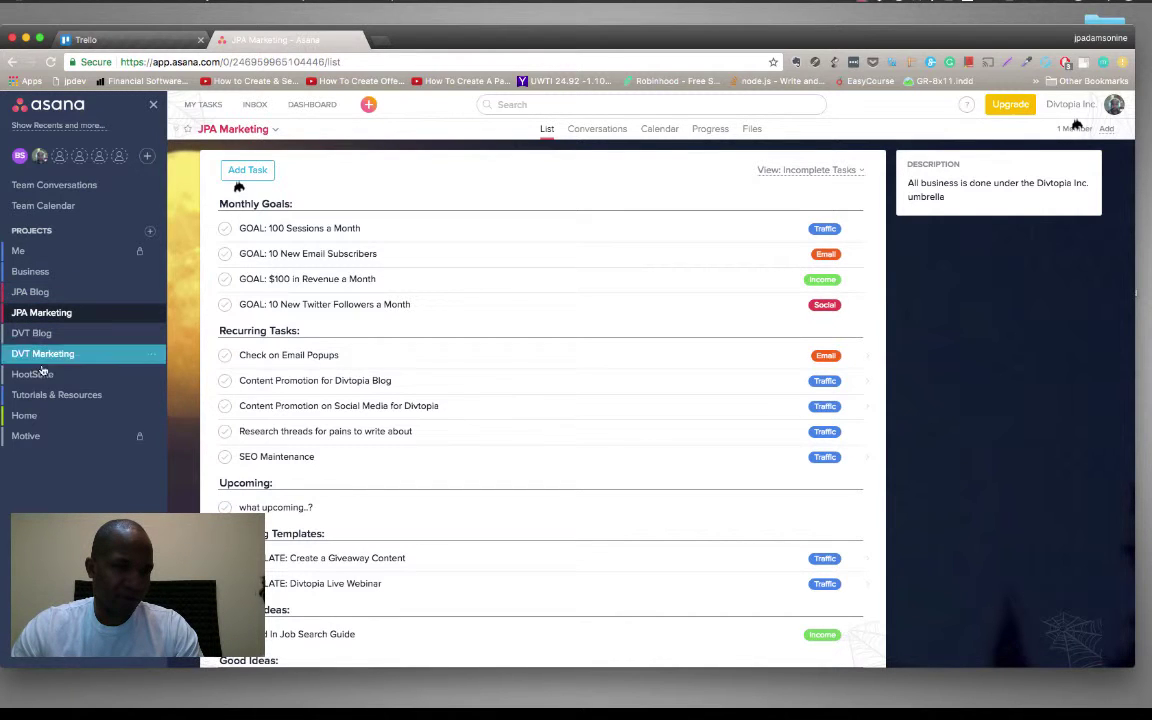
pyautogui.click(41, 416)
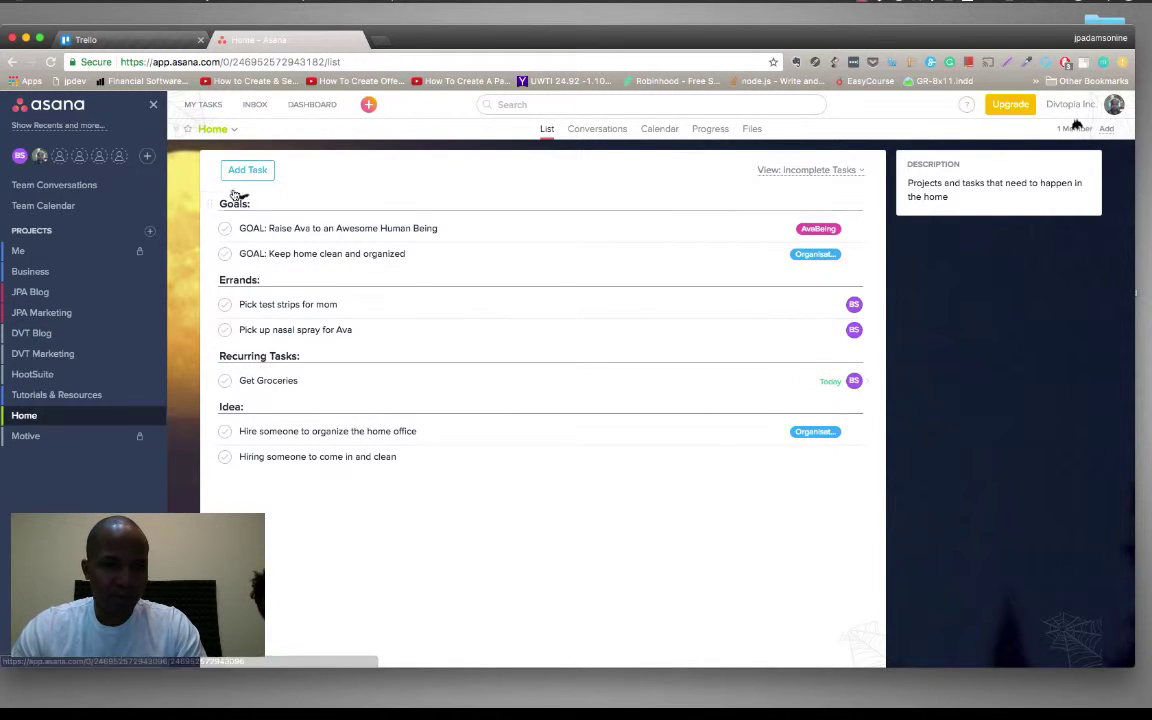
pyautogui.click(54, 298)
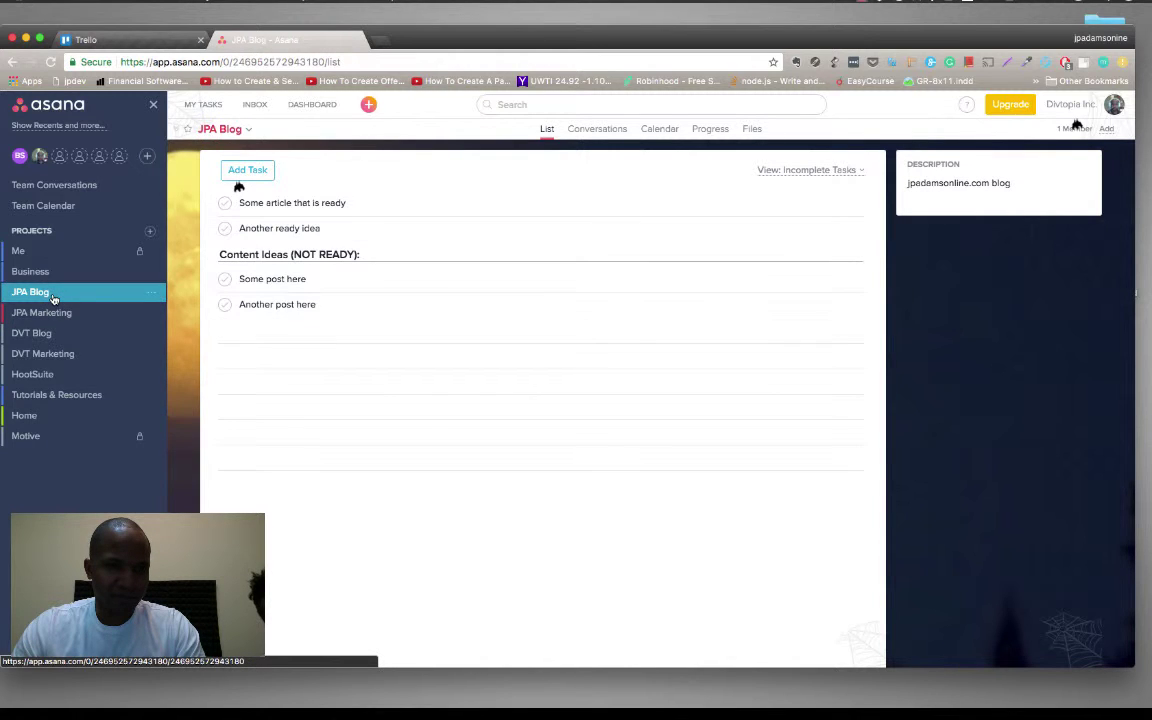
pyautogui.click(48, 314)
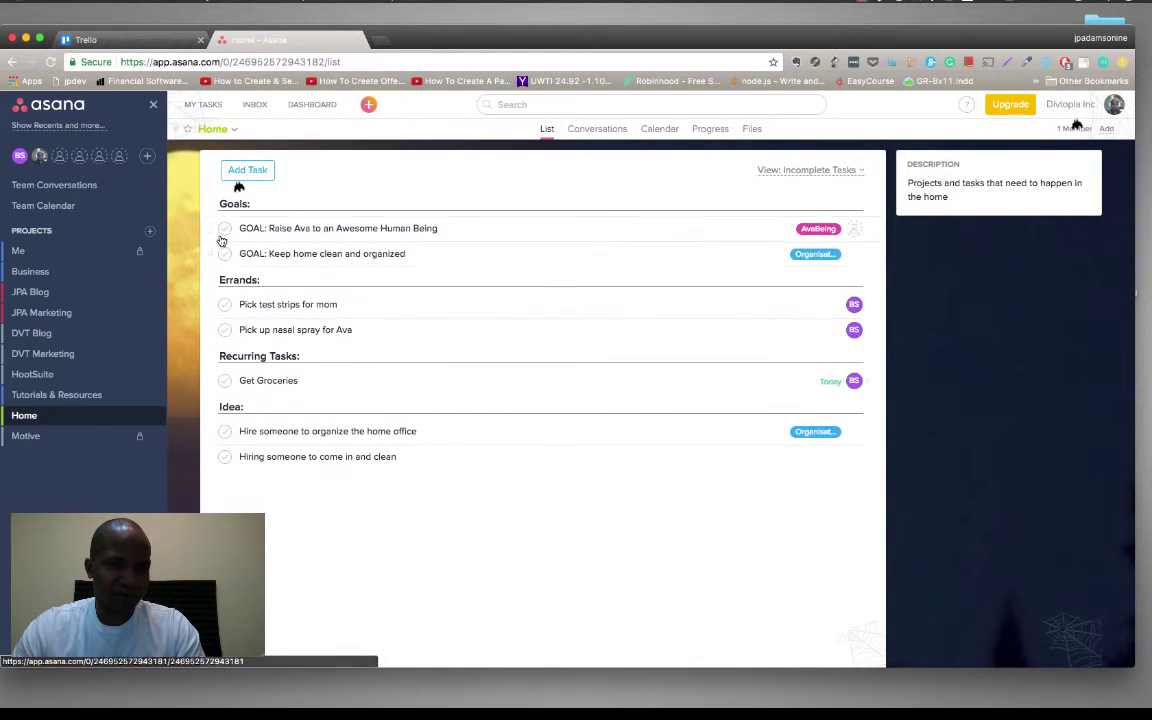
pyautogui.click(231, 204)
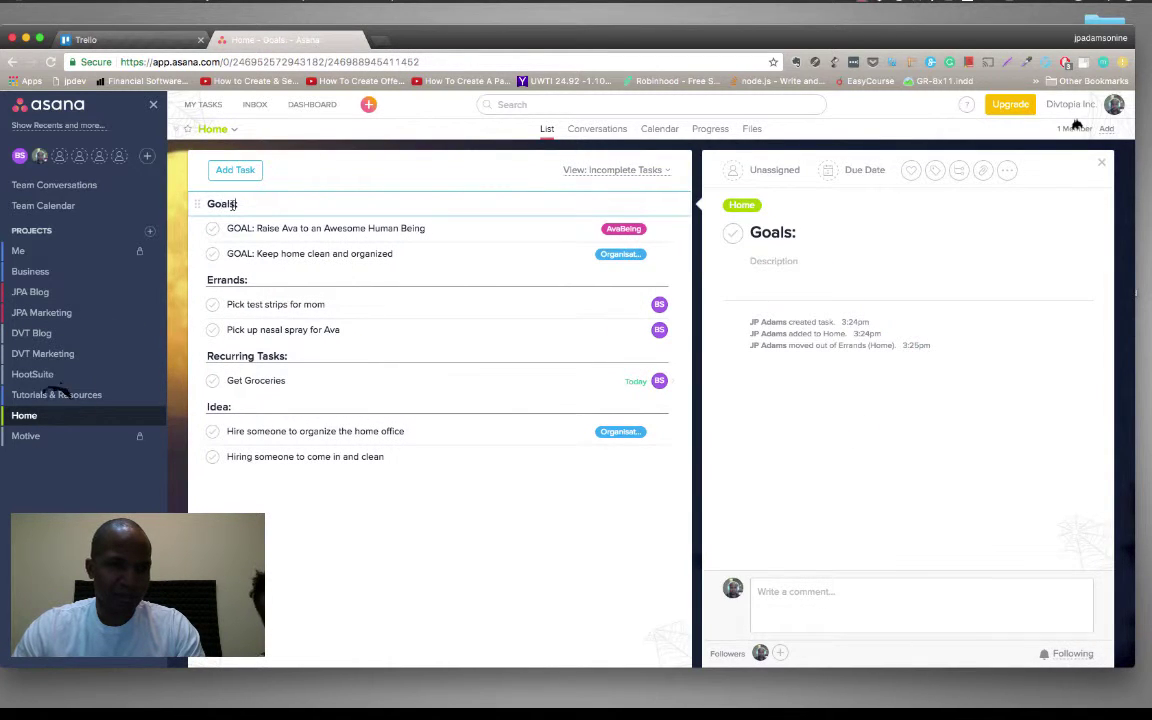
# Step: Rename the Goals section heading in the Home project to "Areas of Focus:"
pyautogui.doubleClick(221, 205)
pyautogui.write('Areas')
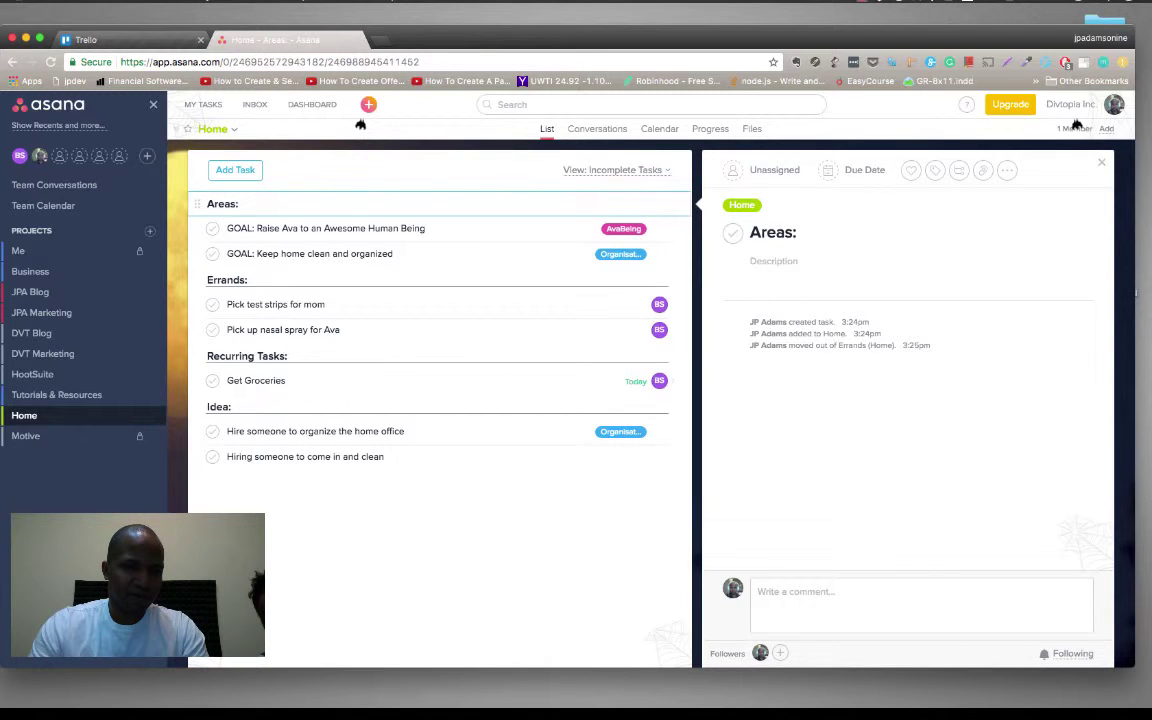
pyautogui.write(' of Focus')
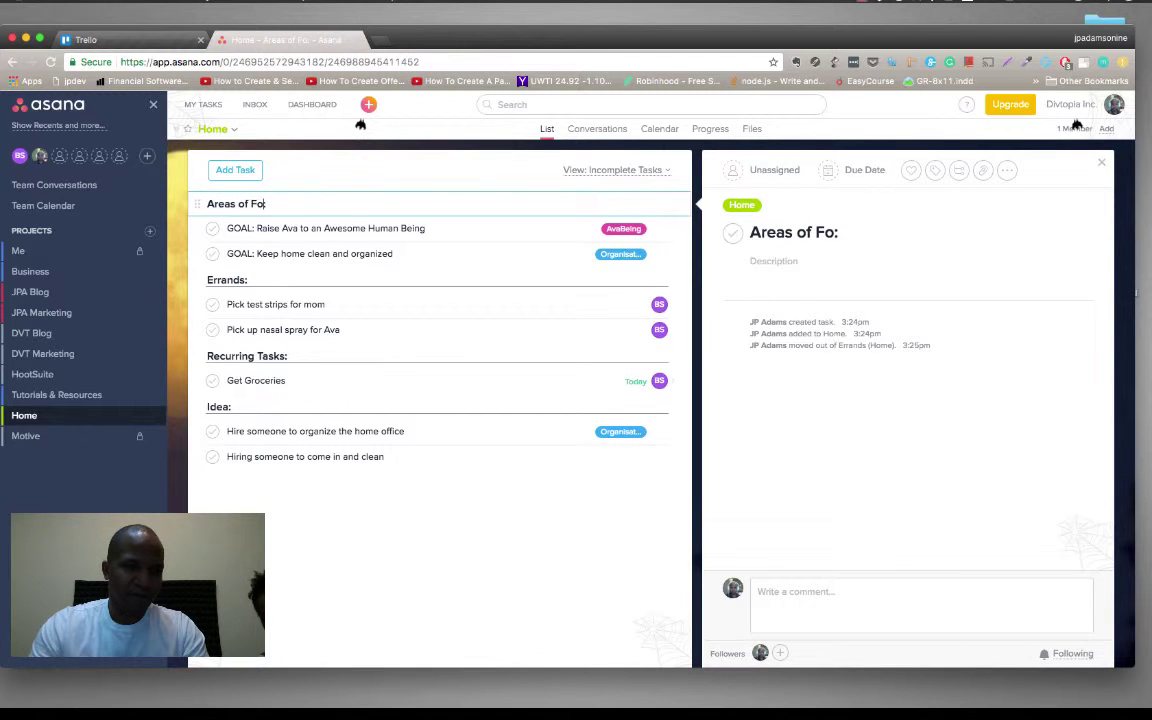
# Step: Replace the "GOAL" prefix with "FOCUS" in both tasks of the Areas of Focus section
pyautogui.doubleClick(239, 228)
pyautogui.write('F')
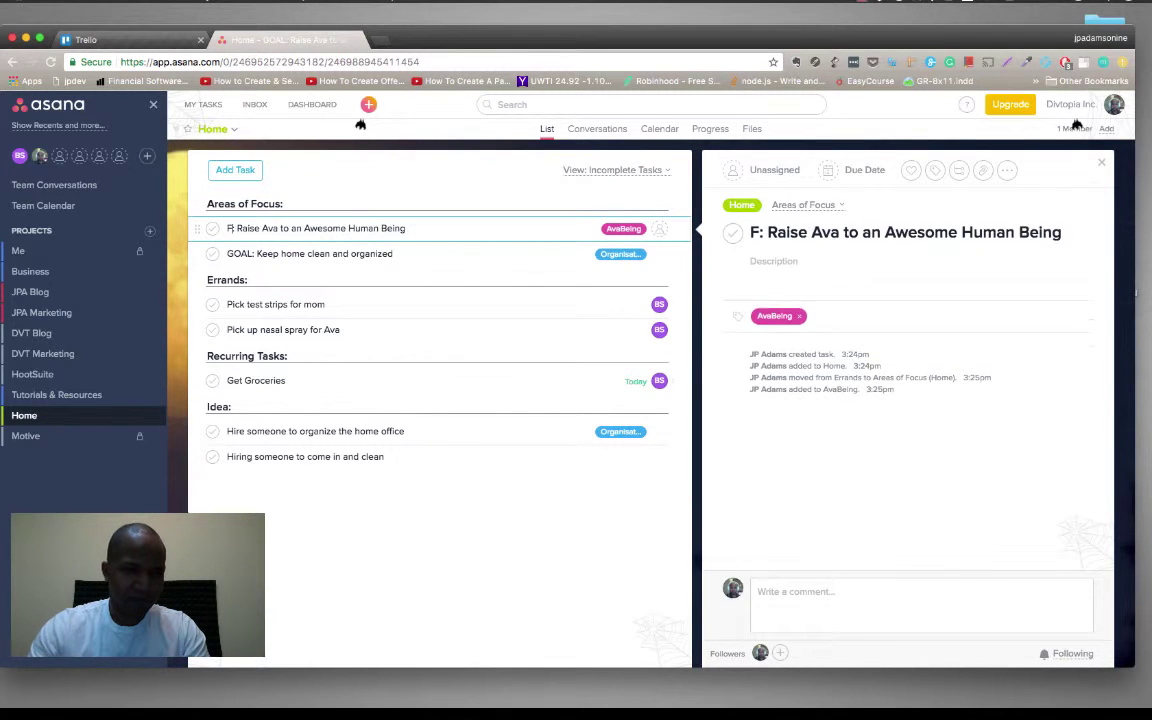
pyautogui.write('OCUS')
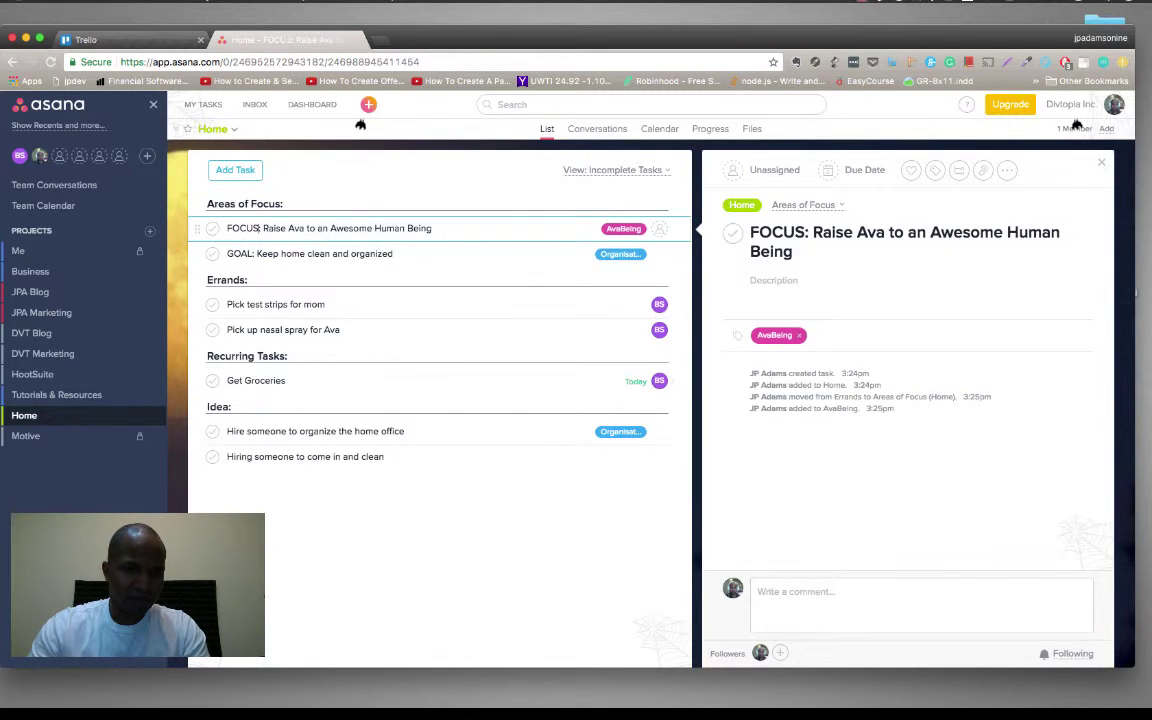
pyautogui.doubleClick(239, 253)
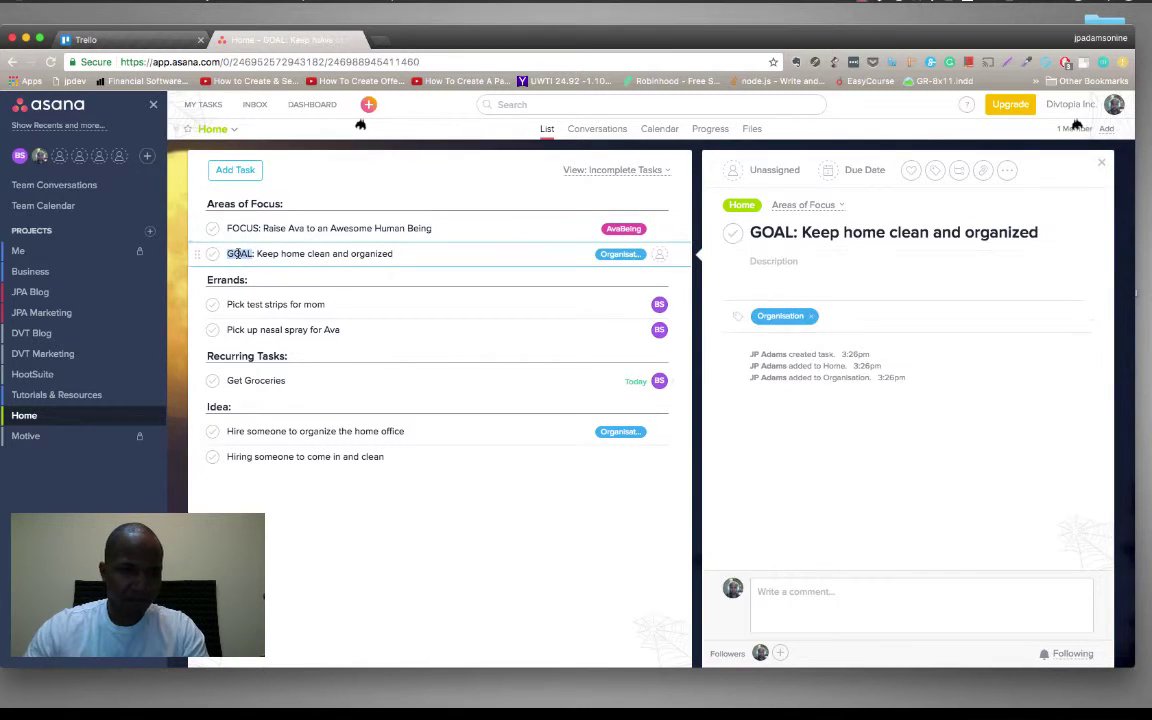
pyautogui.write('FOC')
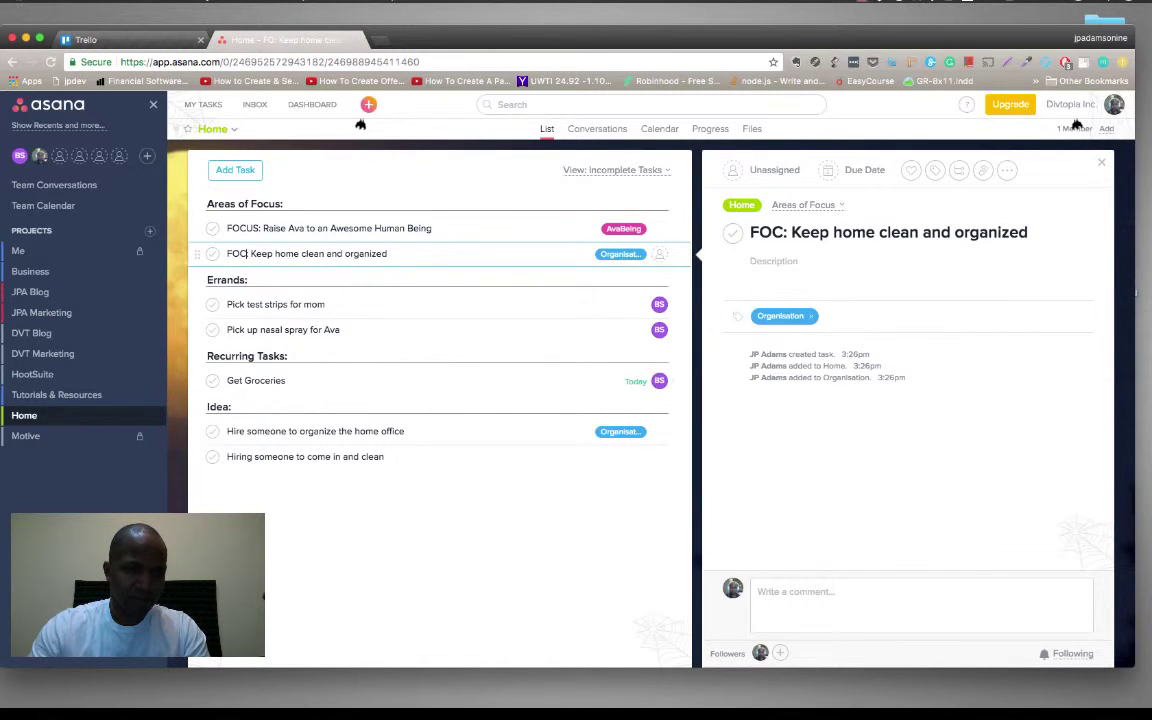
pyautogui.write('US:')
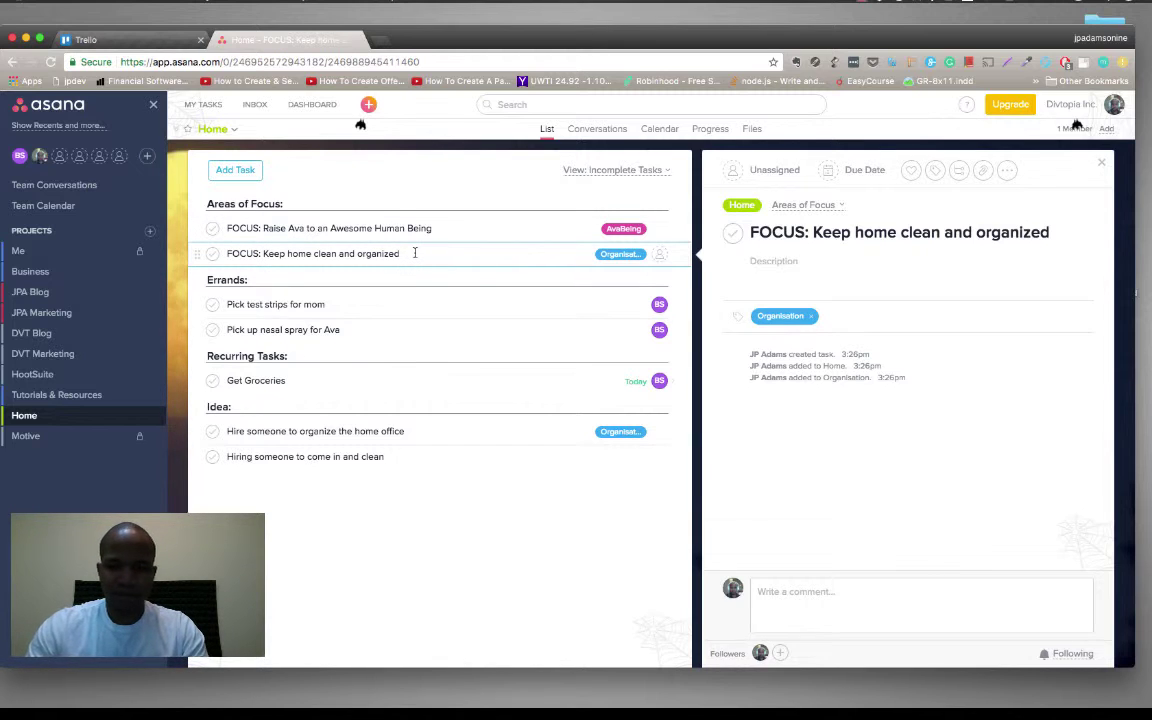
# Step: Add the task "FOCUS: Family Finances" below the clean and organized home task in Areas of Focus
pyautogui.press('Return')
pyautogui.write('F')
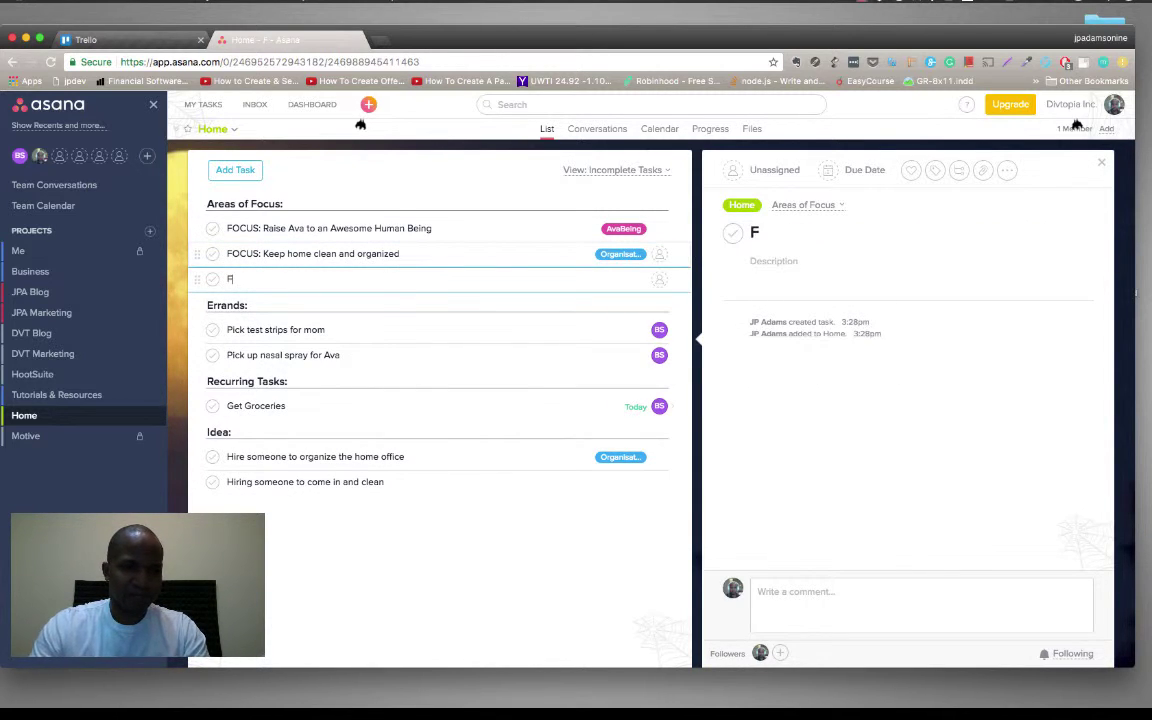
pyautogui.write('OCUS: ')
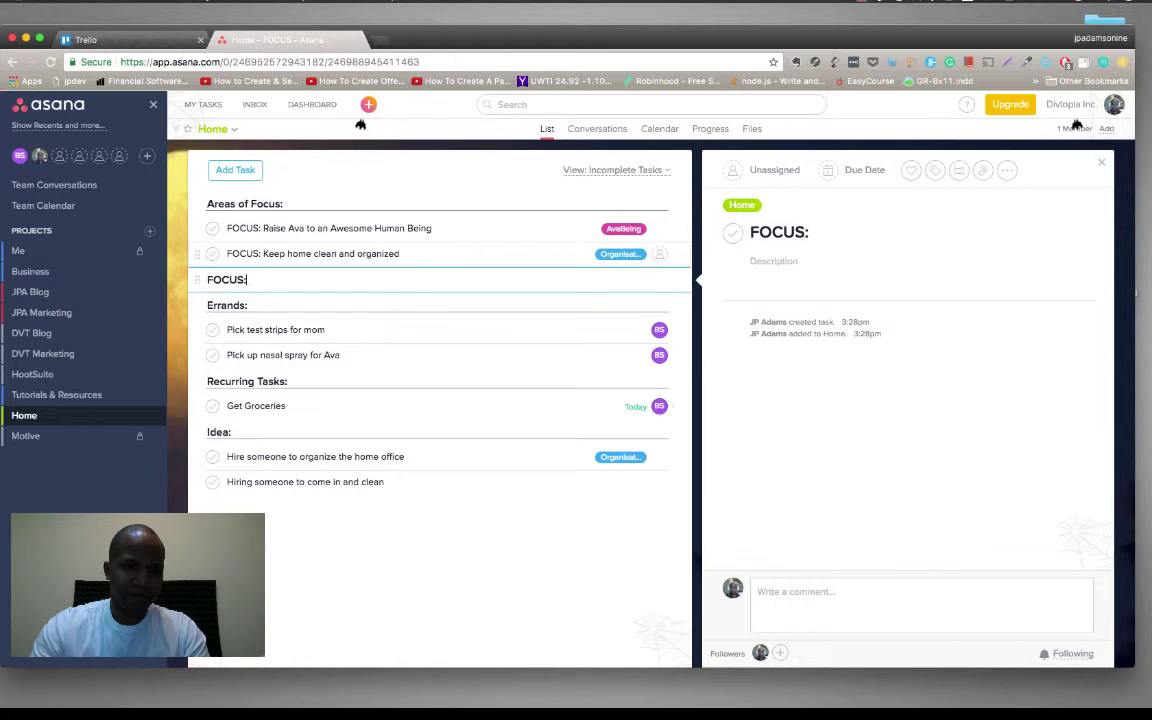
pyautogui.write('Fam')
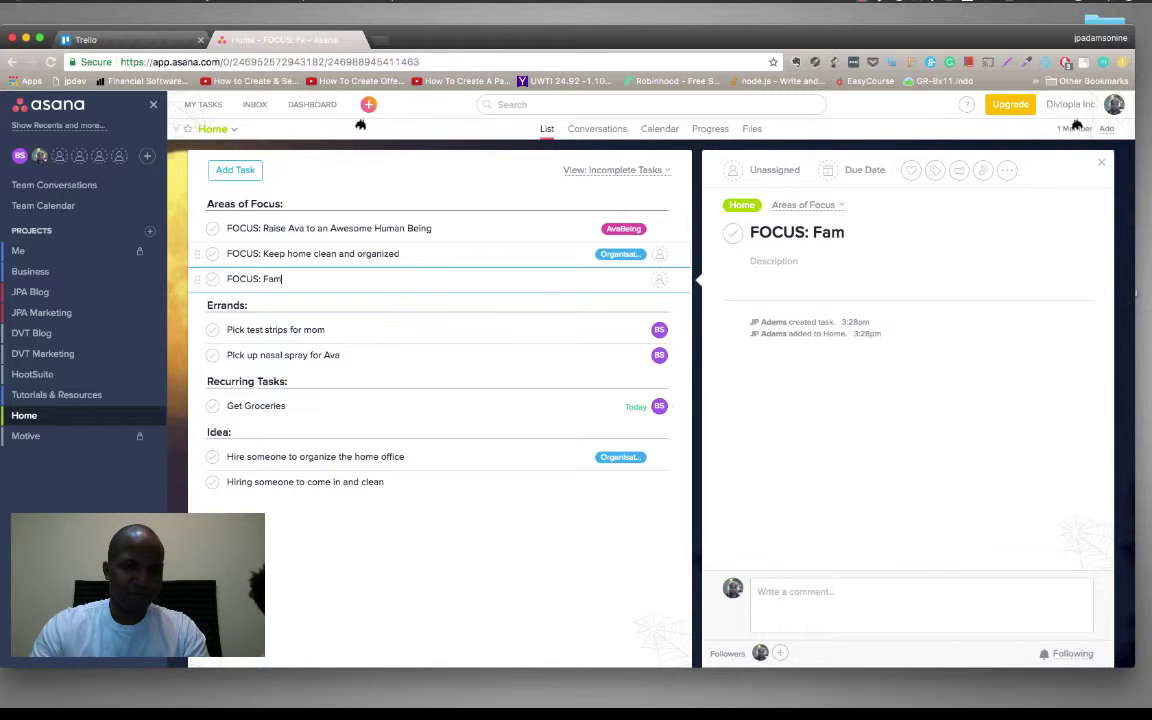
pyautogui.write('ily Finances')
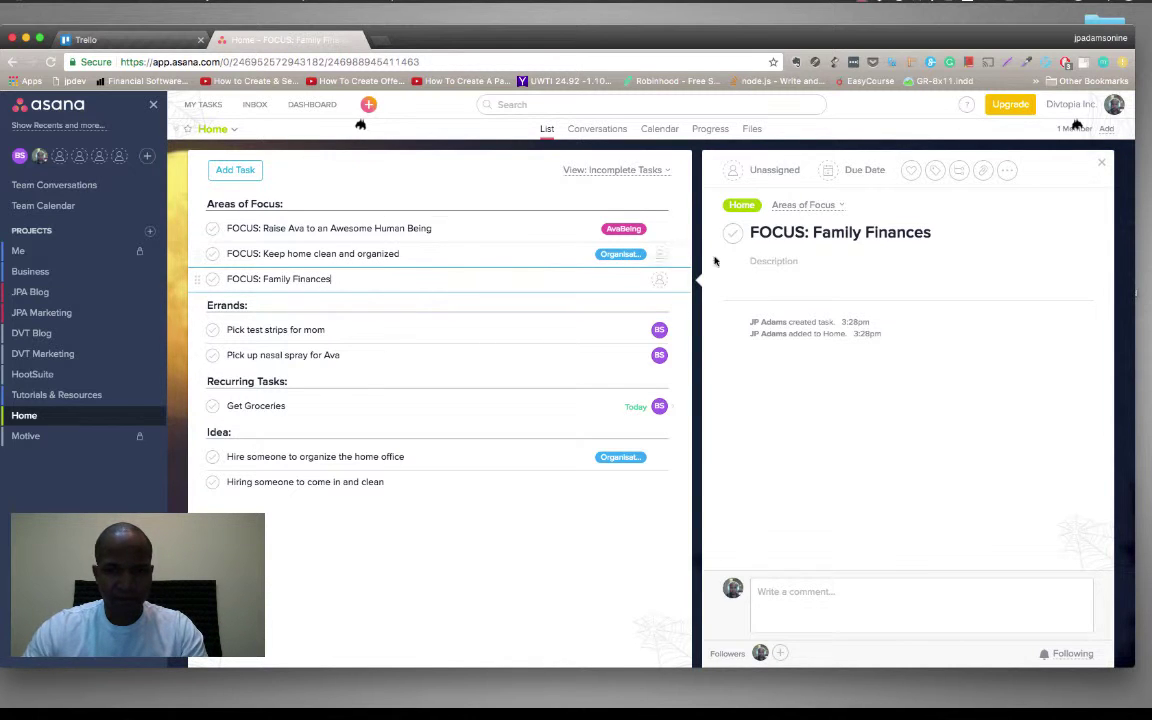
# Step: Tag the "FOCUS: Family Finances" task with a new tag named Finances
pyautogui.click(935, 172)
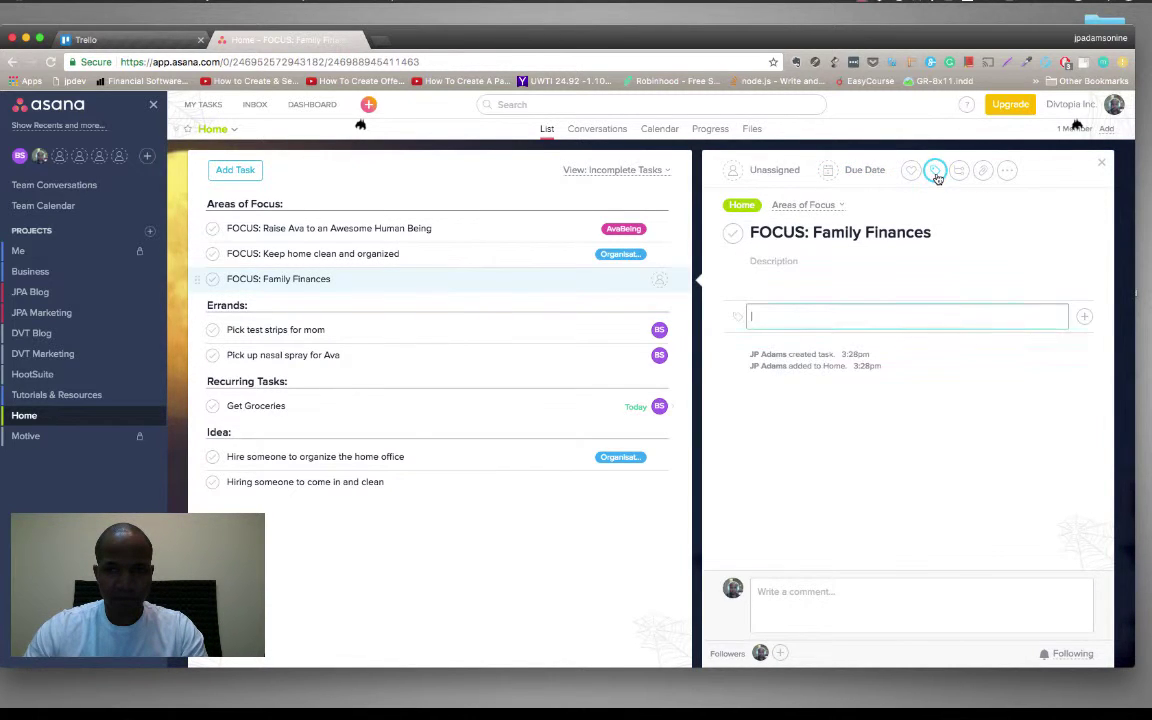
pyautogui.write('F')
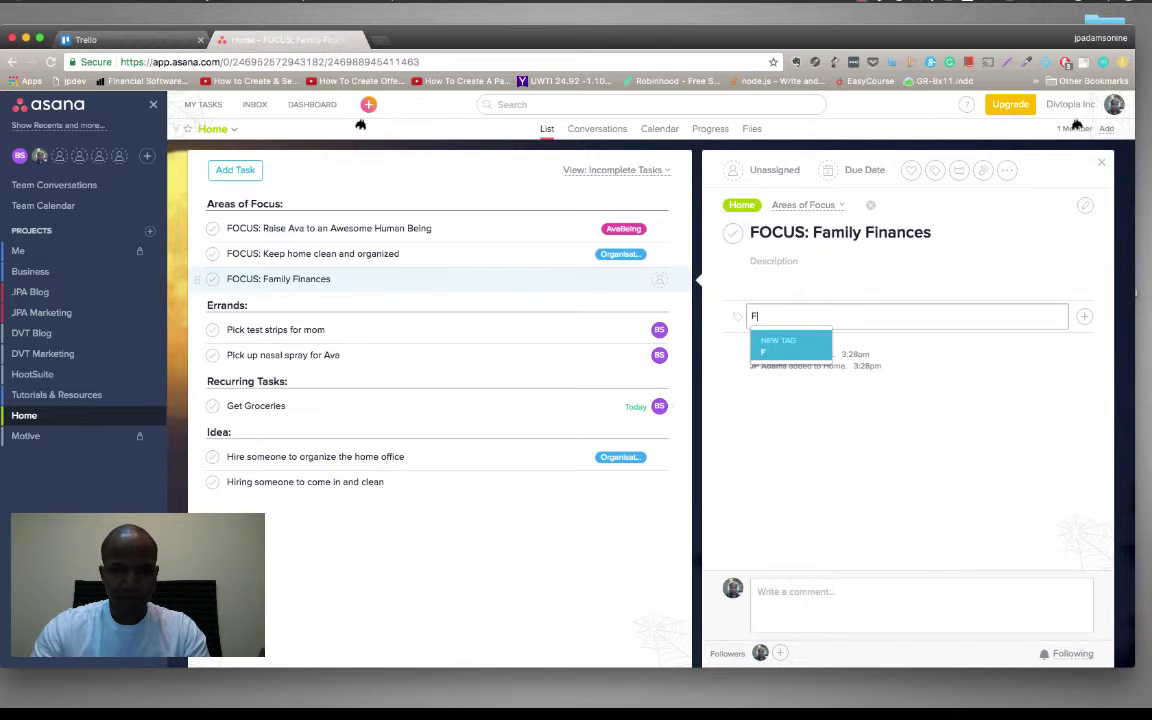
pyautogui.write('inaces')
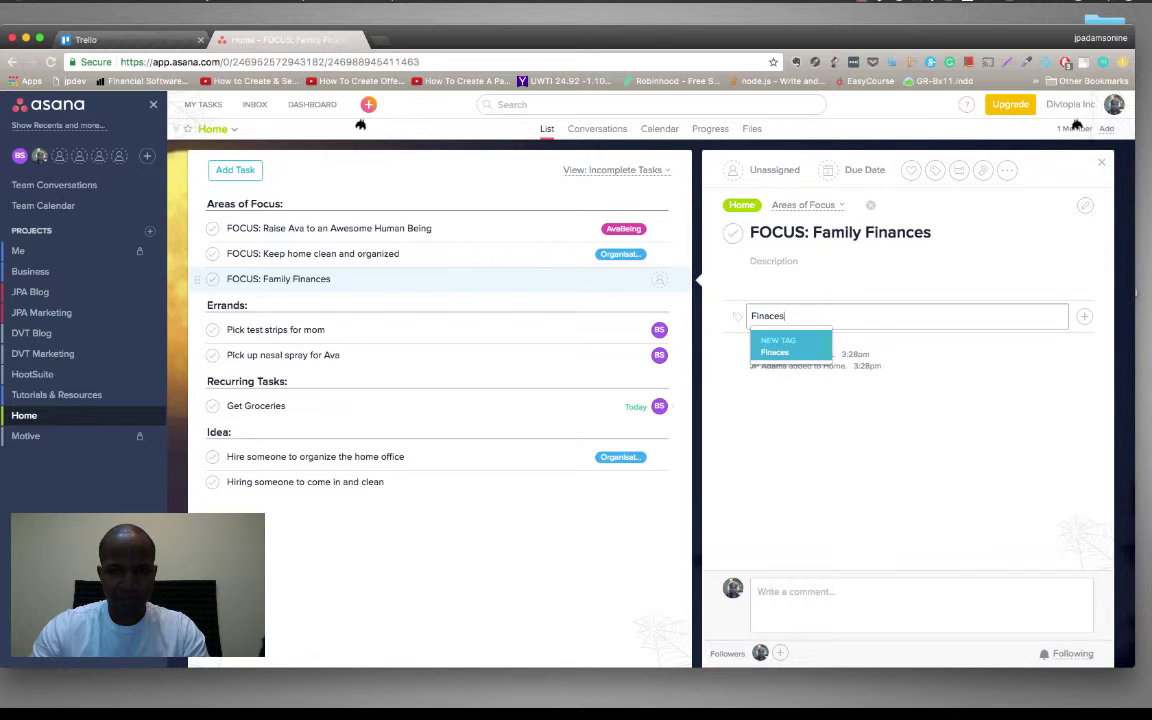
pyautogui.press('BackSpace')
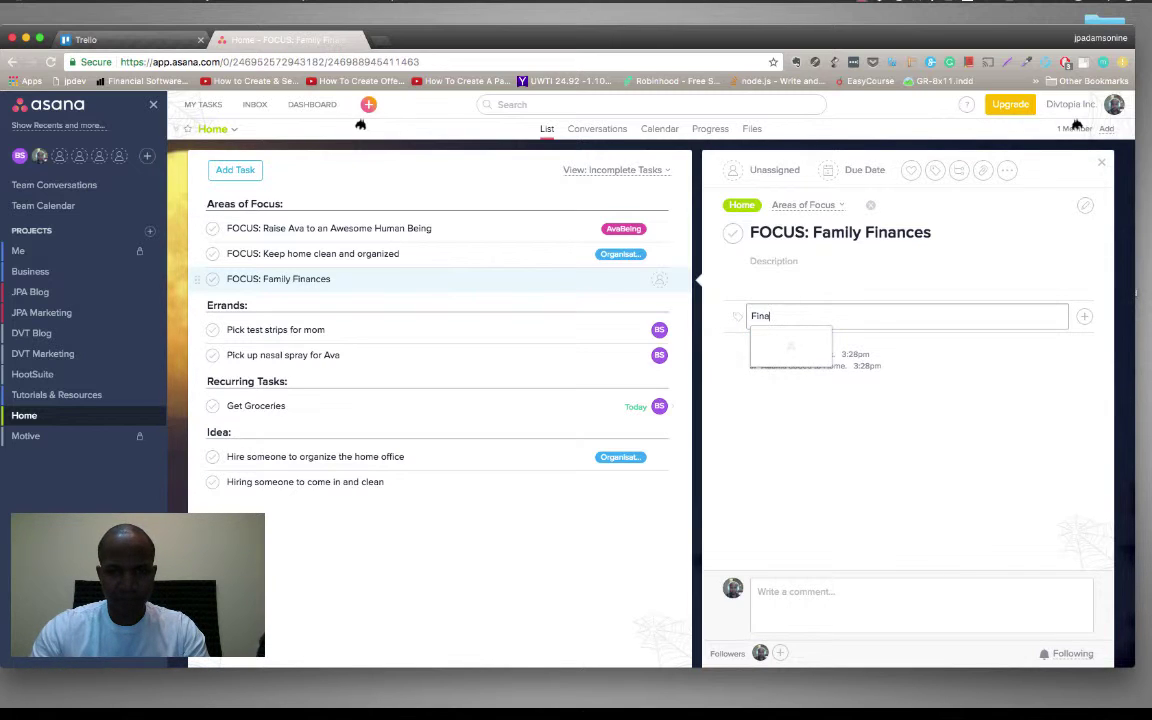
pyautogui.write('nces')
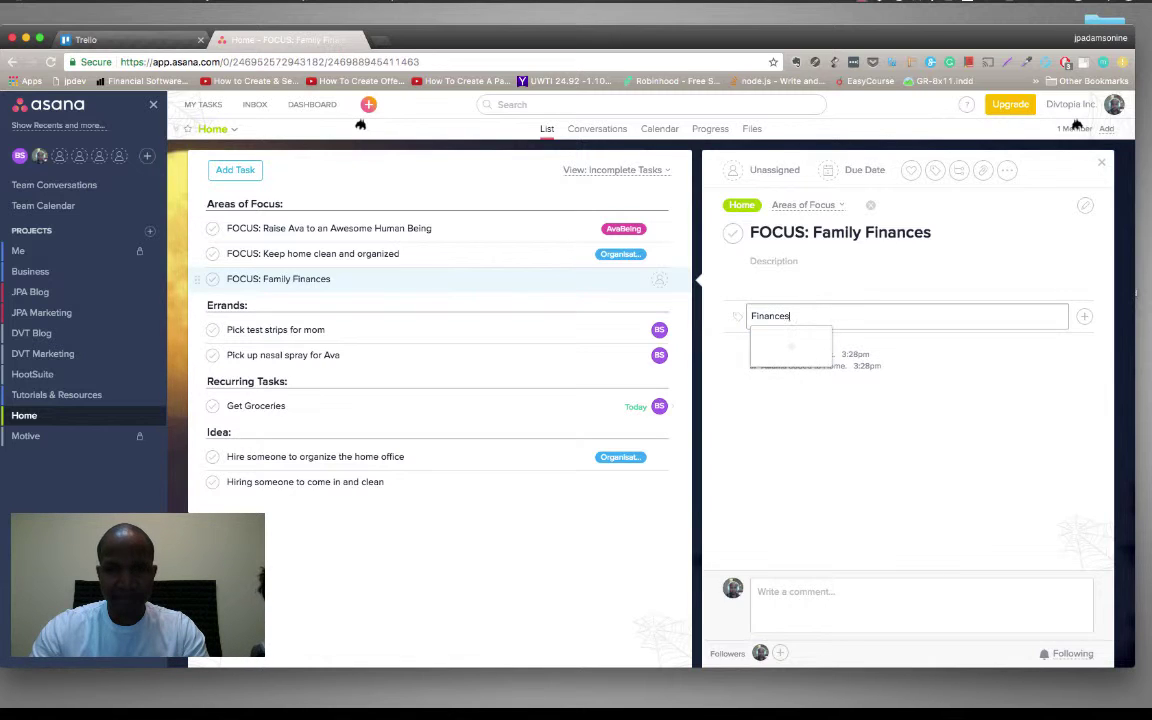
pyautogui.press('Return')
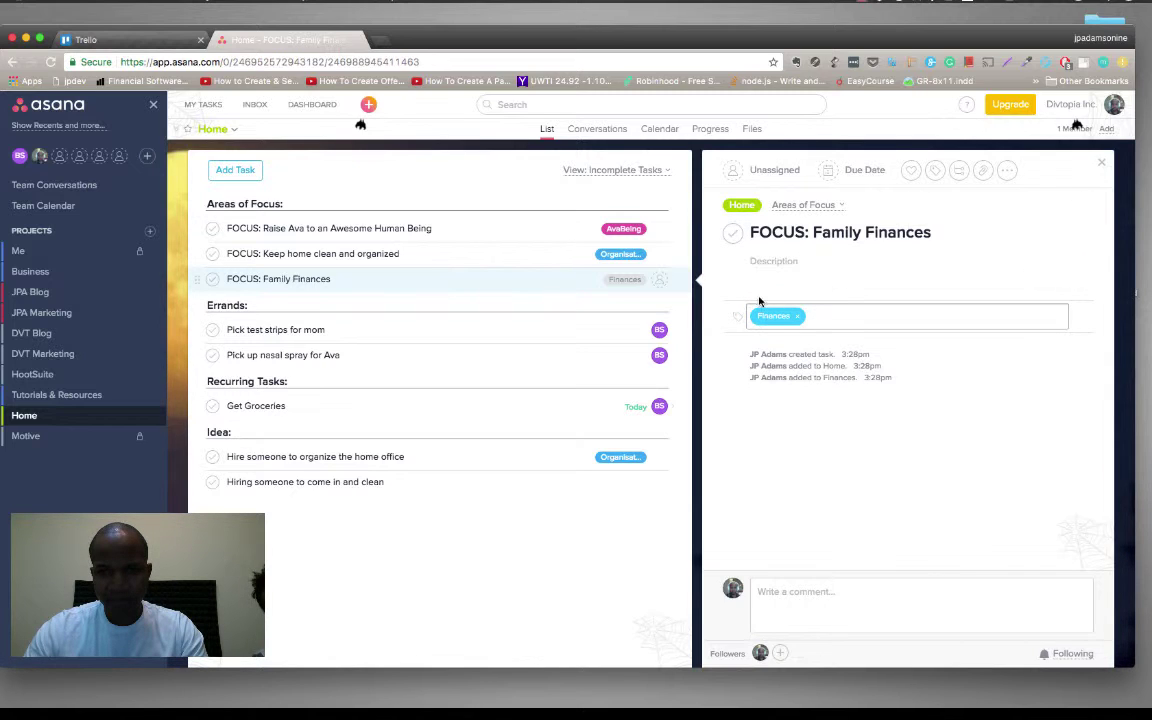
# Step: Set the Finances tag's highlight color to green and return to the Home project
pyautogui.click(626, 281)
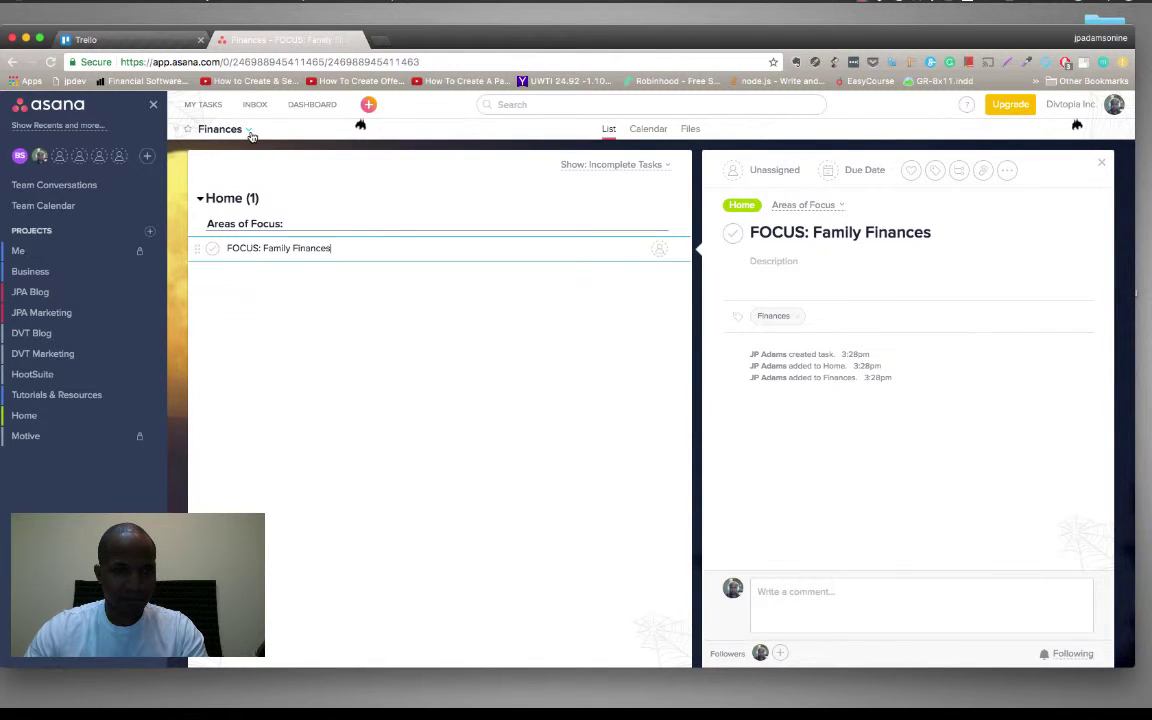
pyautogui.click(250, 131)
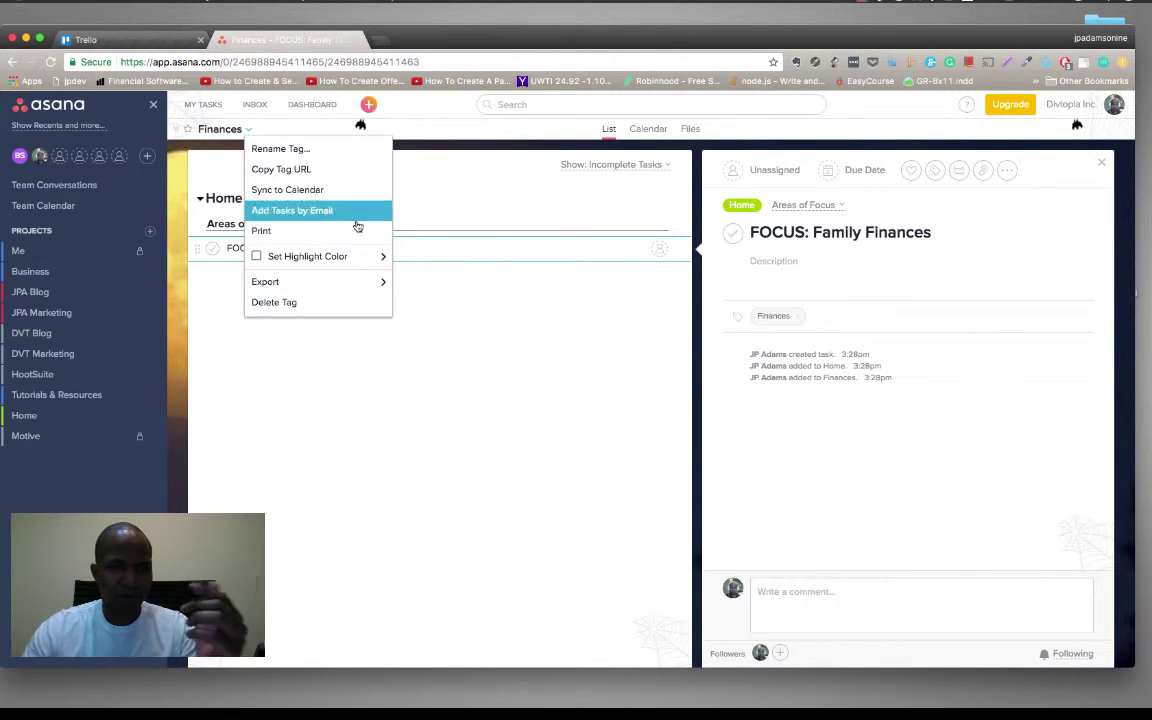
pyautogui.moveTo(373, 255)
pyautogui.click(419, 288)
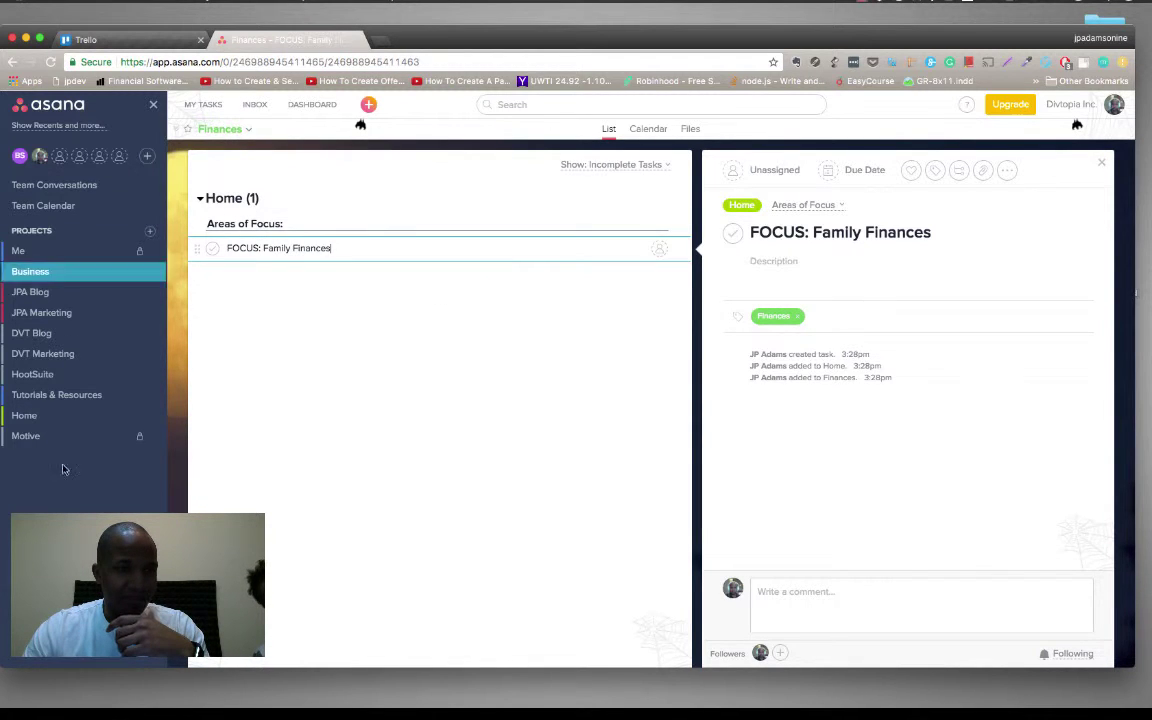
pyautogui.click(67, 420)
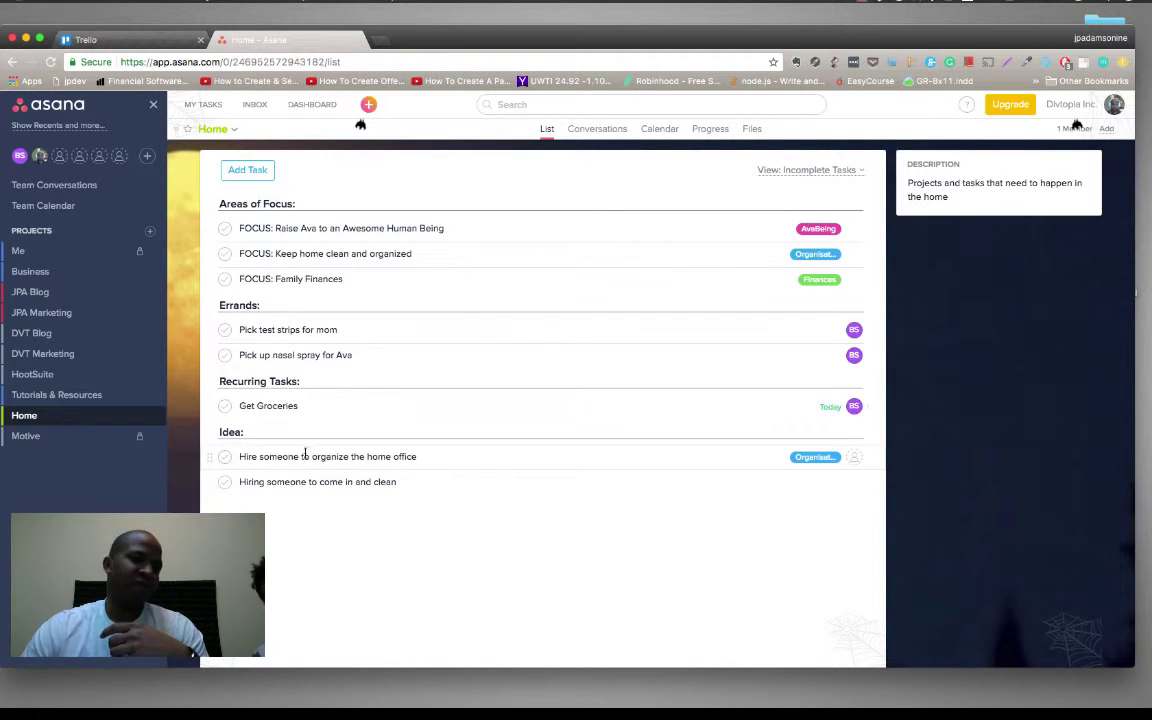
# Step: Add a section heading "Ideas to Consider:" below the Get Groceries task, without keeping an empty task beneath it
pyautogui.click(262, 406)
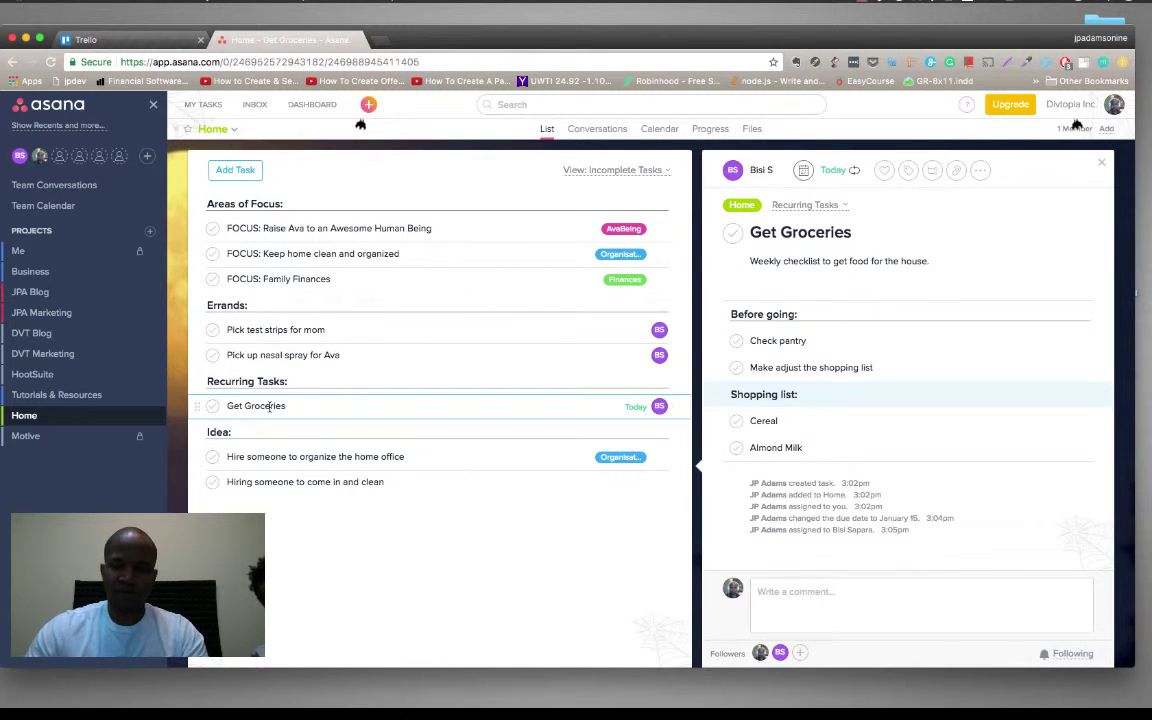
pyautogui.press('Return')
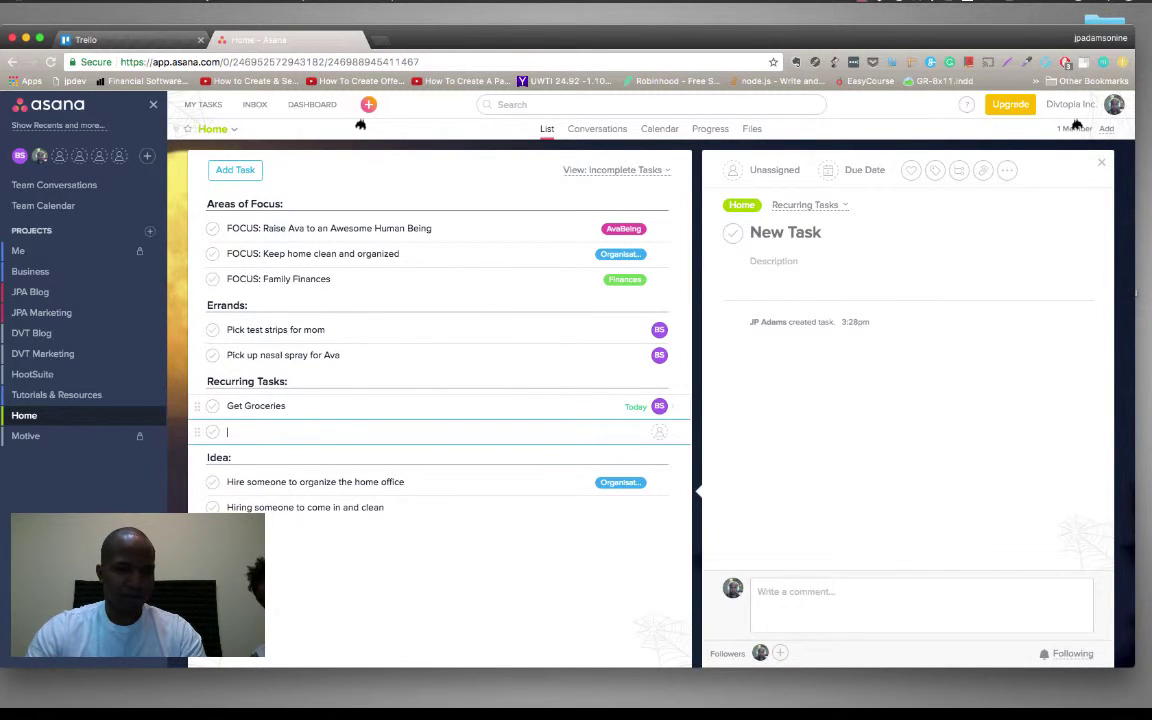
pyautogui.write('I')
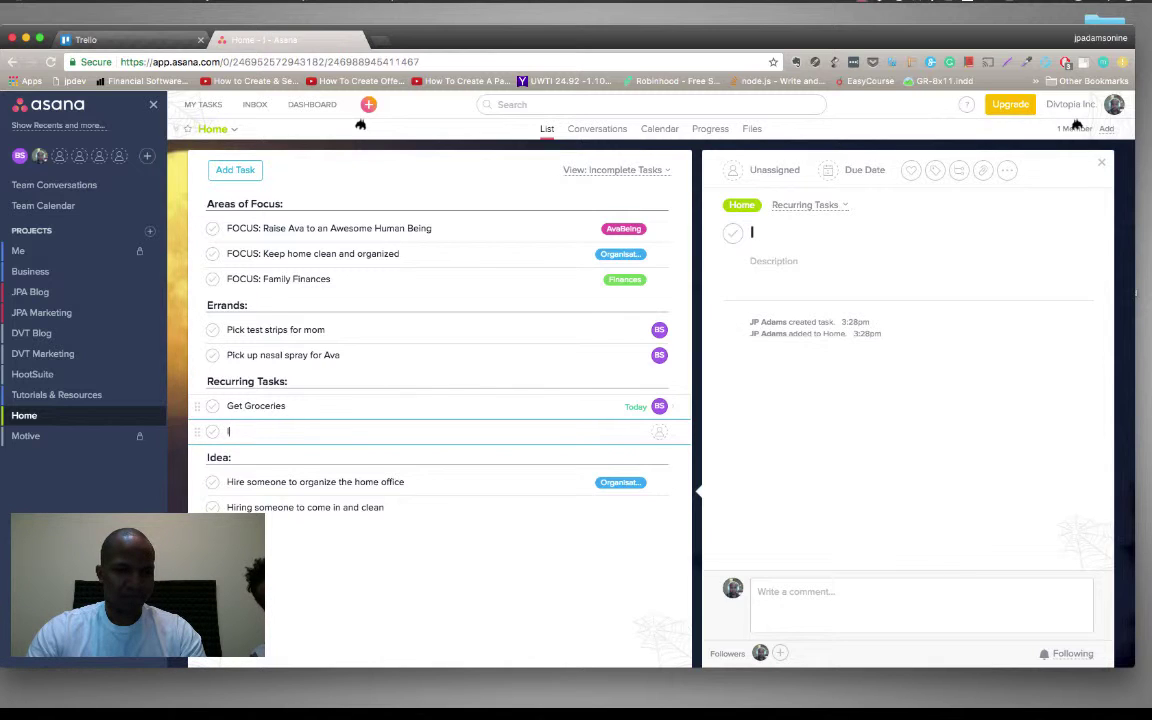
pyautogui.write('deas')
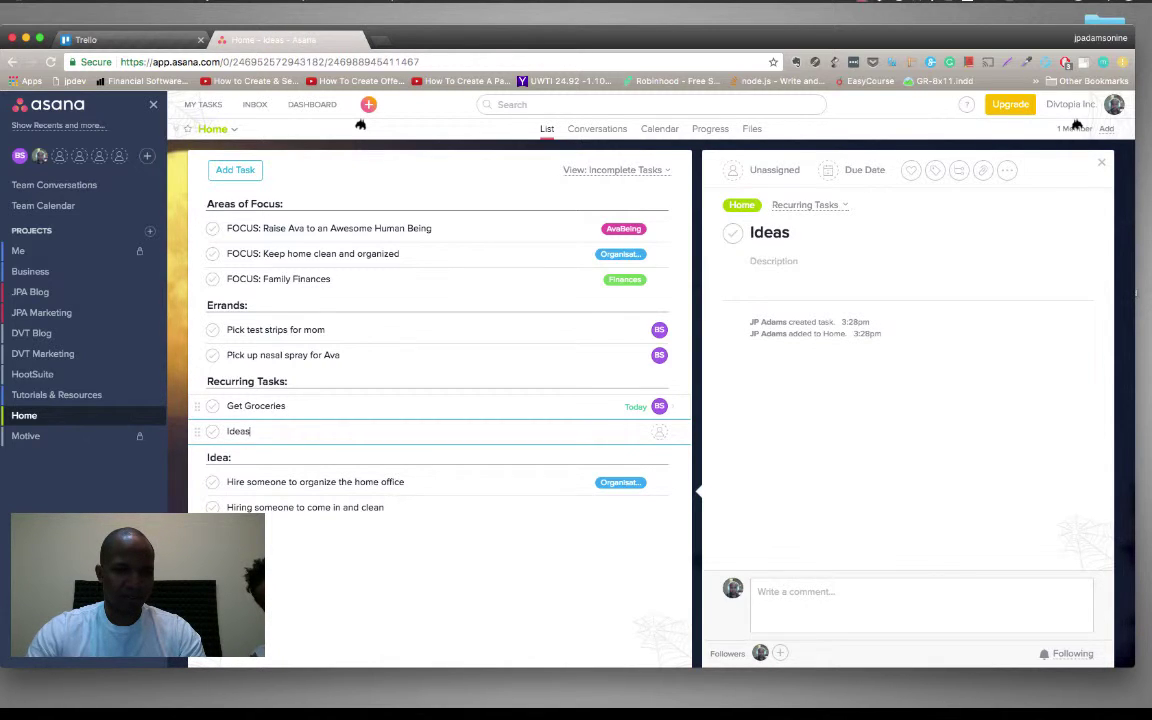
pyautogui.write(' to Consider:')
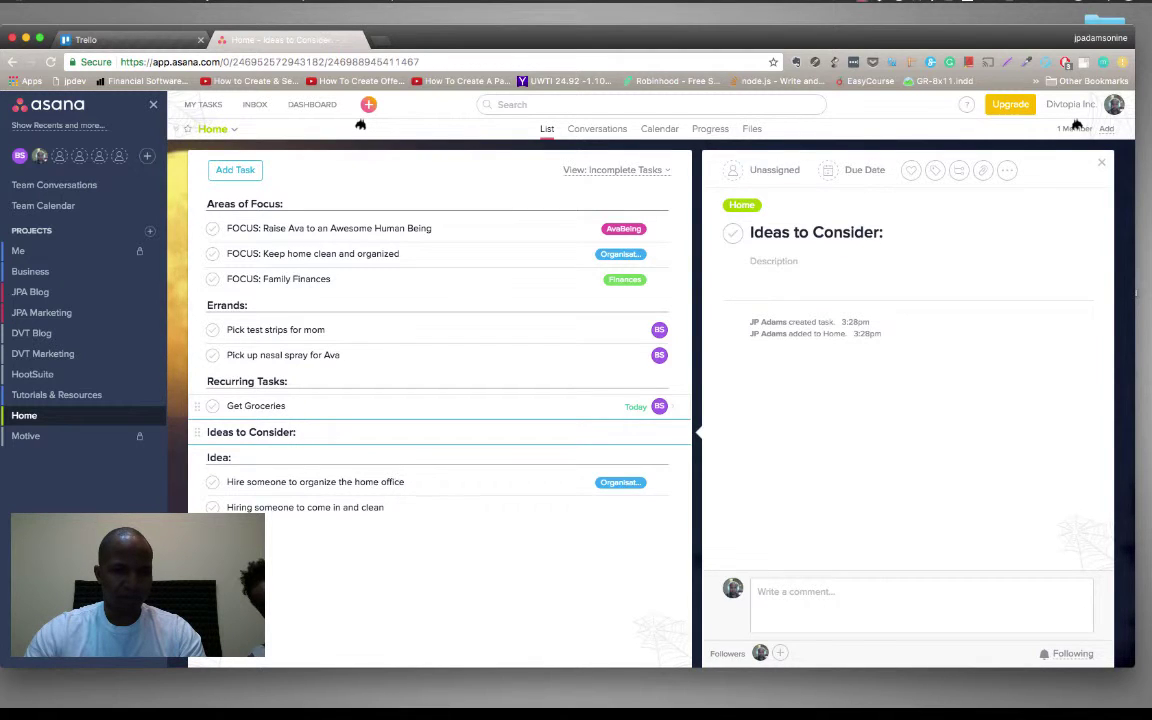
pyautogui.press('Return')
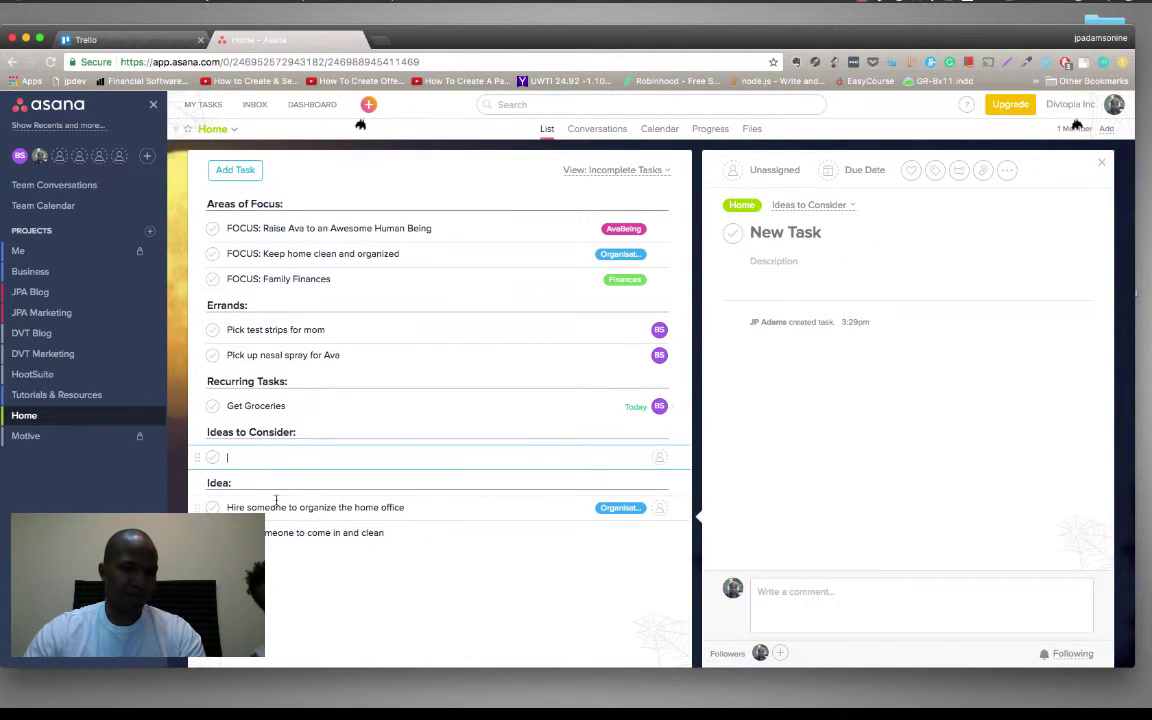
pyautogui.press('BackSpace')
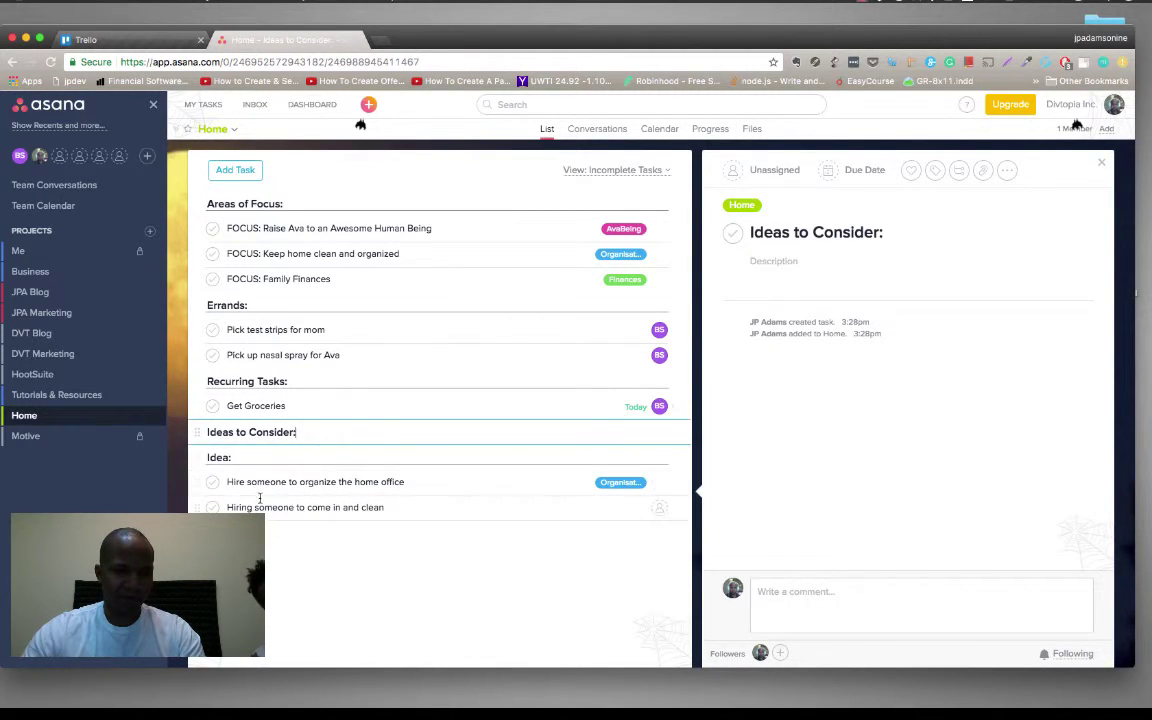
# Step: Move the task "Hire someone to organize the home office" from the Idea section into the Ideas to Consider section
pyautogui.click(293, 507)
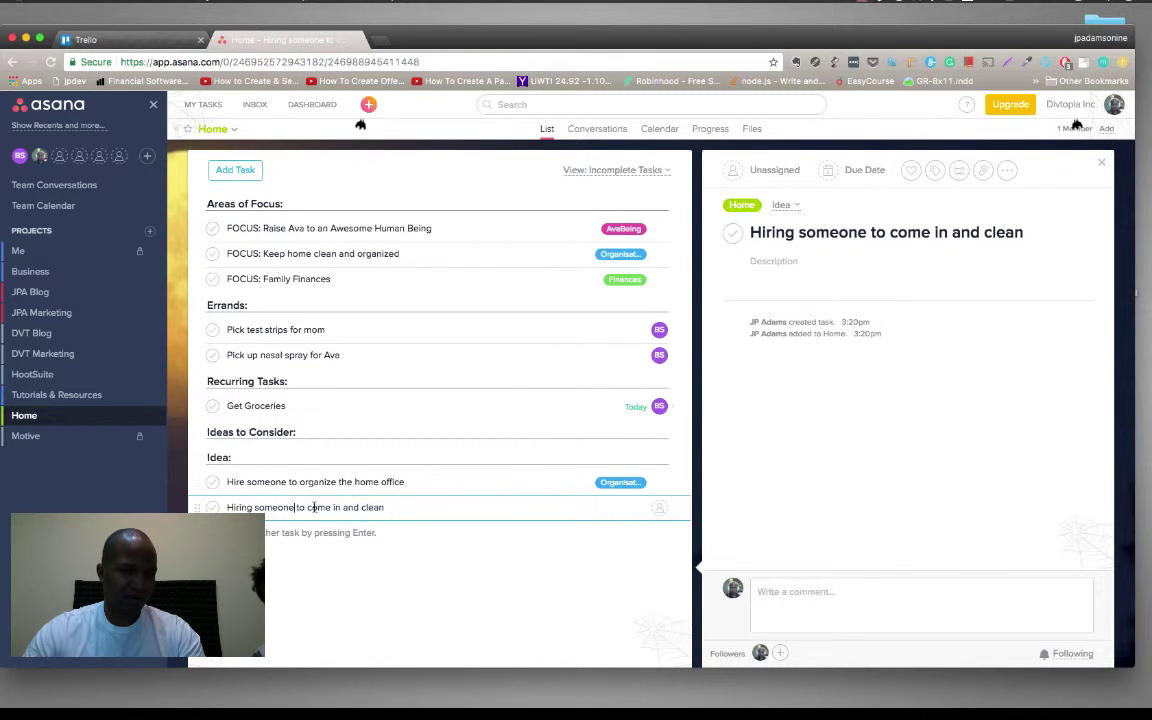
pyautogui.click(311, 484)
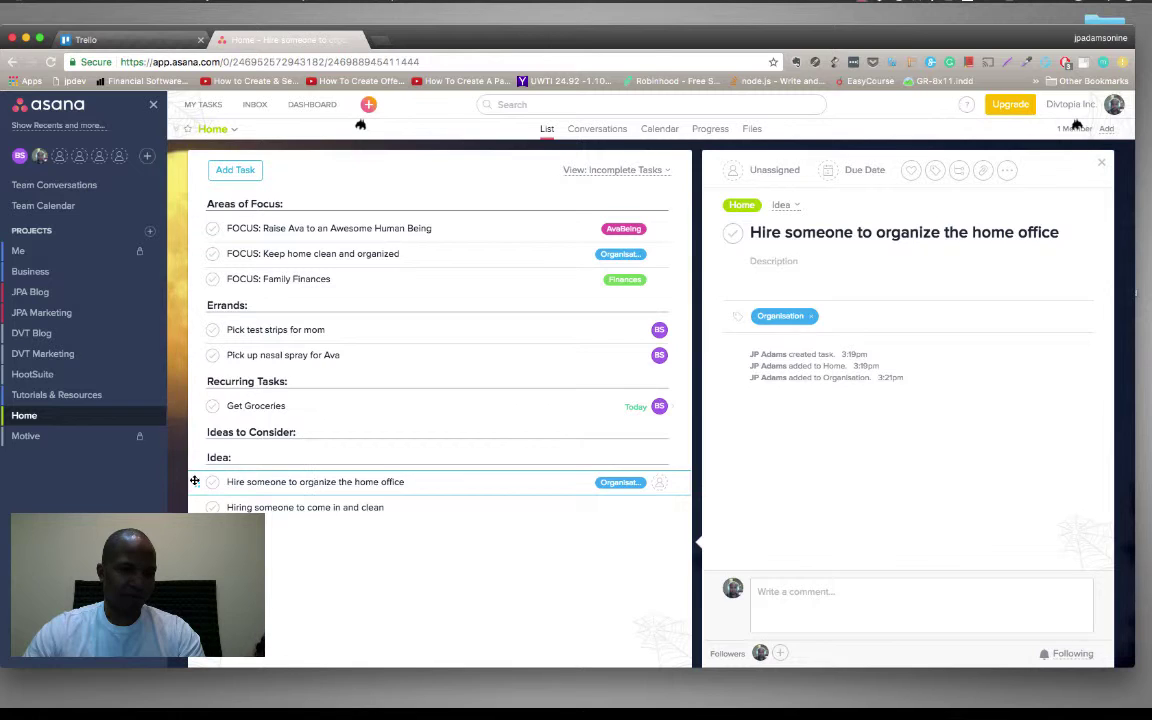
pyautogui.moveTo(195, 481); pyautogui.dragTo(224, 446)
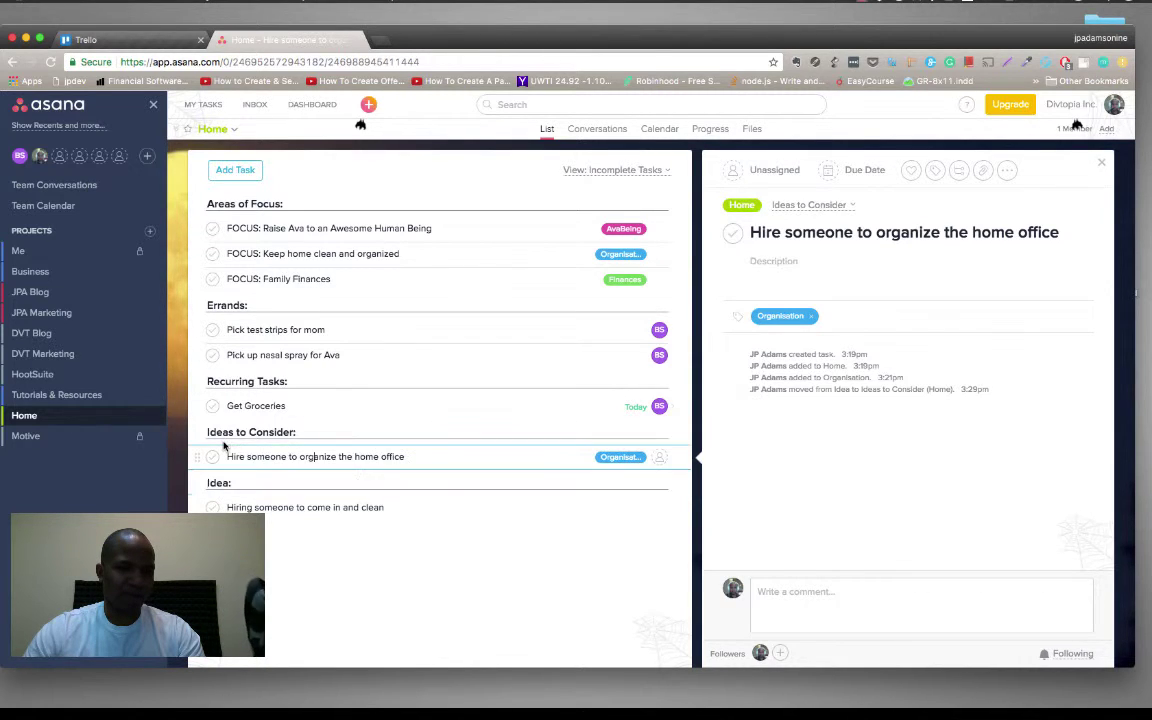
pyautogui.click(478, 576)
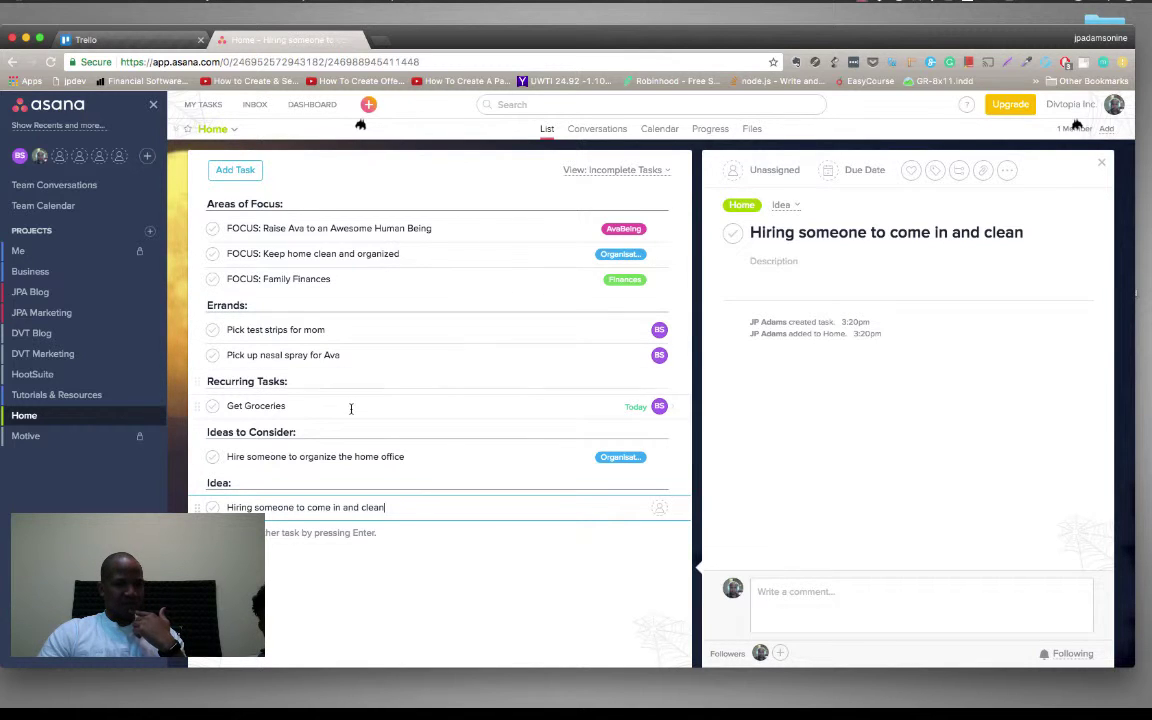
# Step: Extend the "Ideas to Consider:" section heading to read "Ideas to Consider or Discuss:"
pyautogui.click(291, 431)
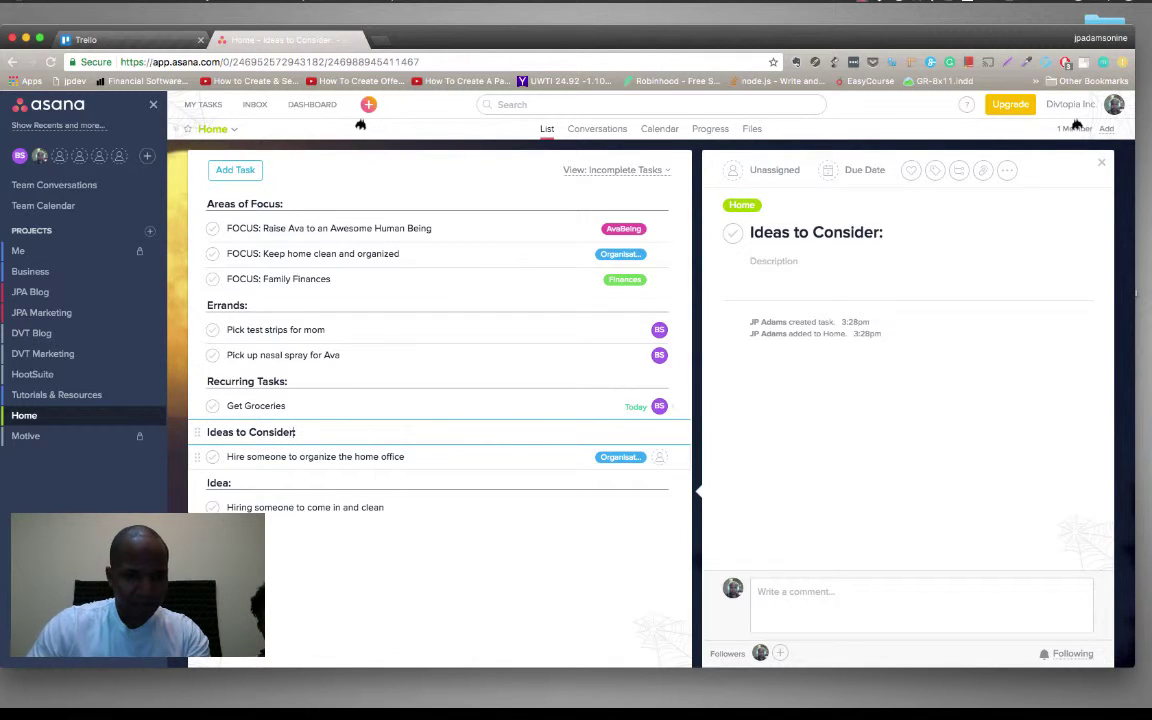
pyautogui.write('or Discus')
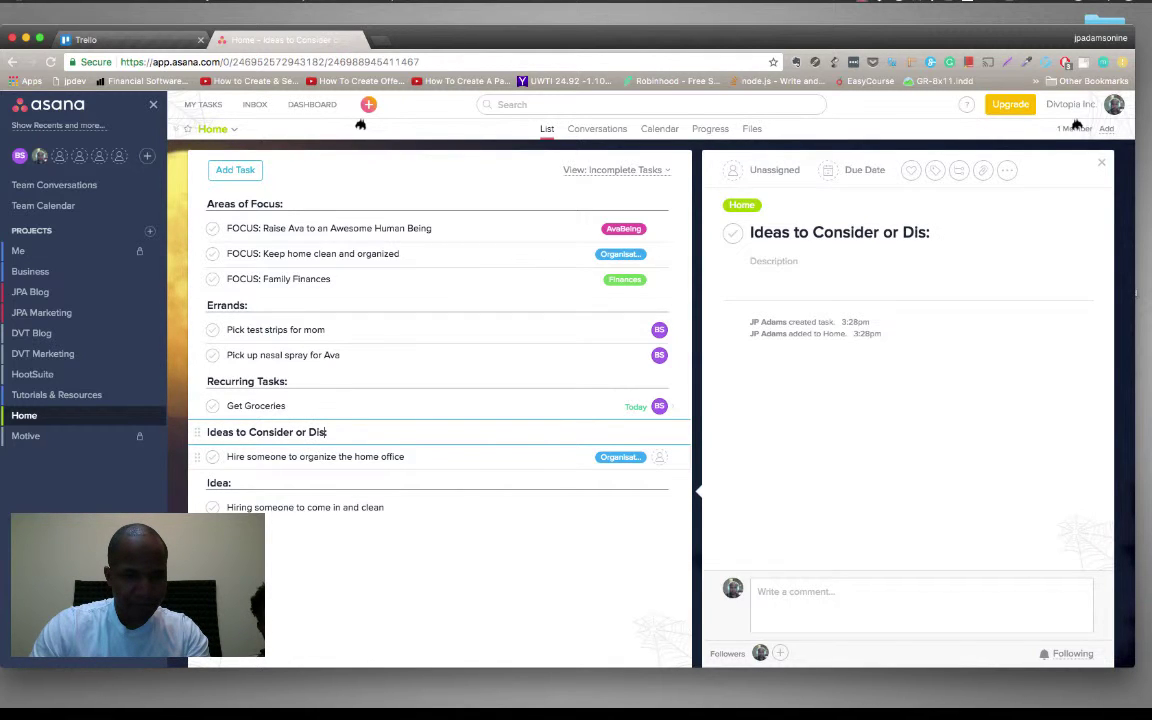
pyautogui.write('s')
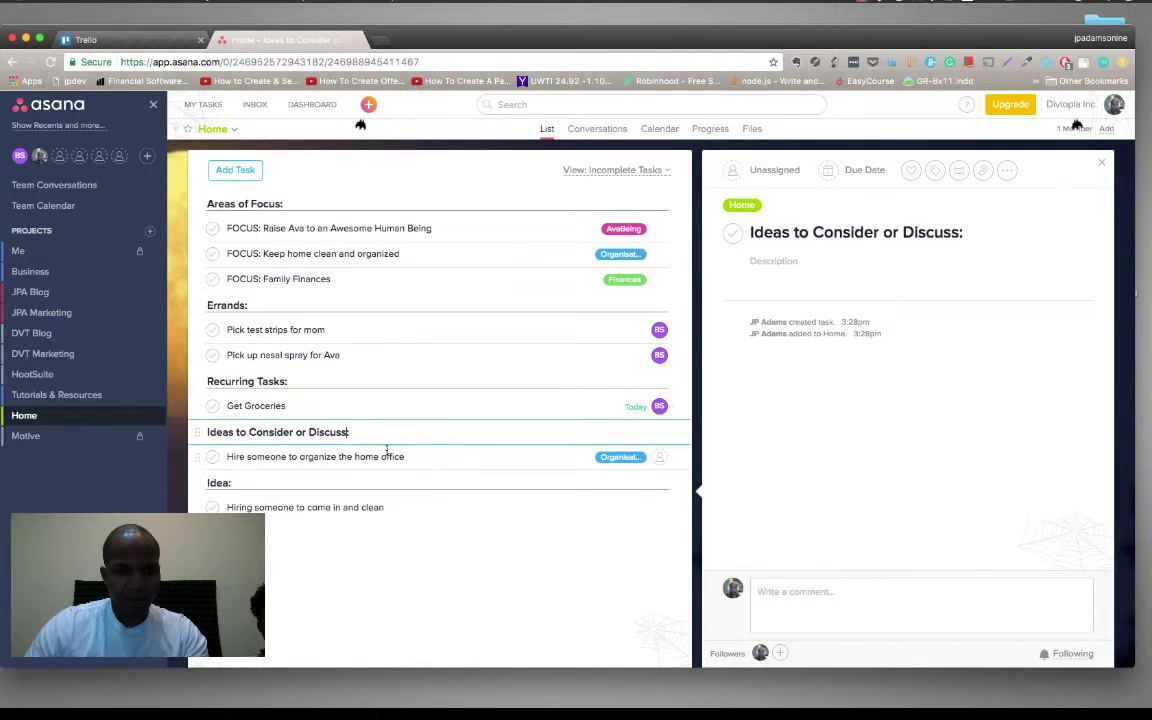
# Step: Add a task "Family Organization" below Get Groceries in the Recurring Tasks section and assign it to yourself
pyautogui.click(408, 407)
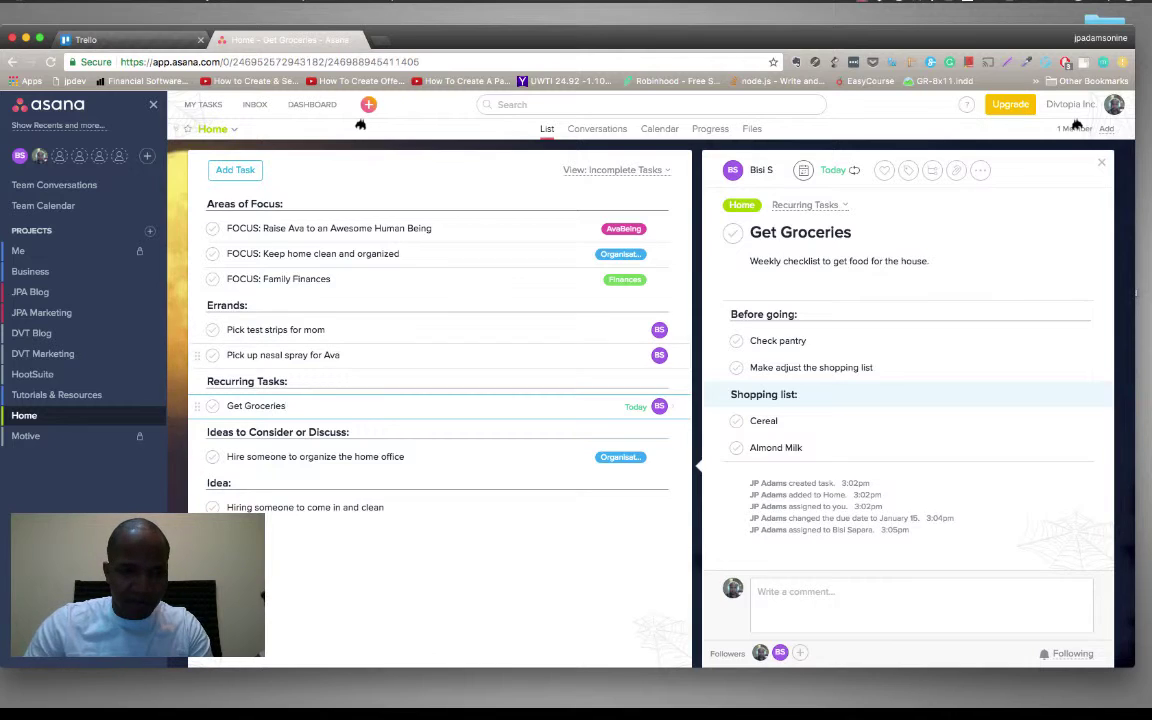
pyautogui.press('Return')
pyautogui.write('F')
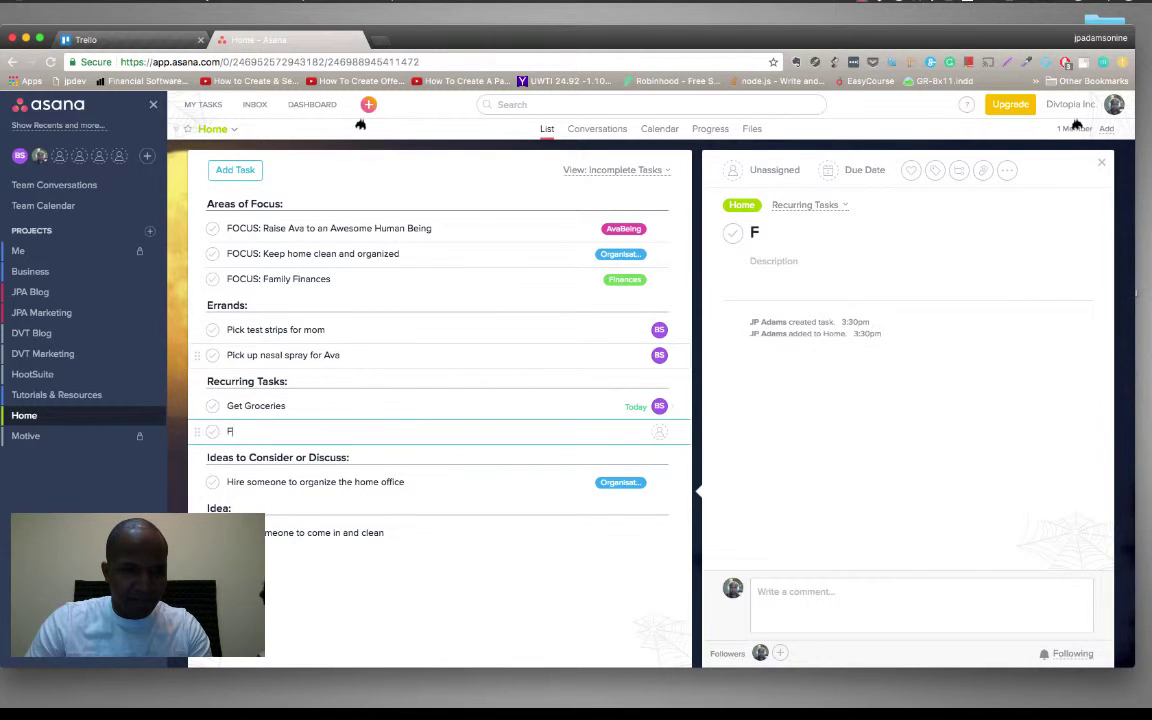
pyautogui.write('amil')
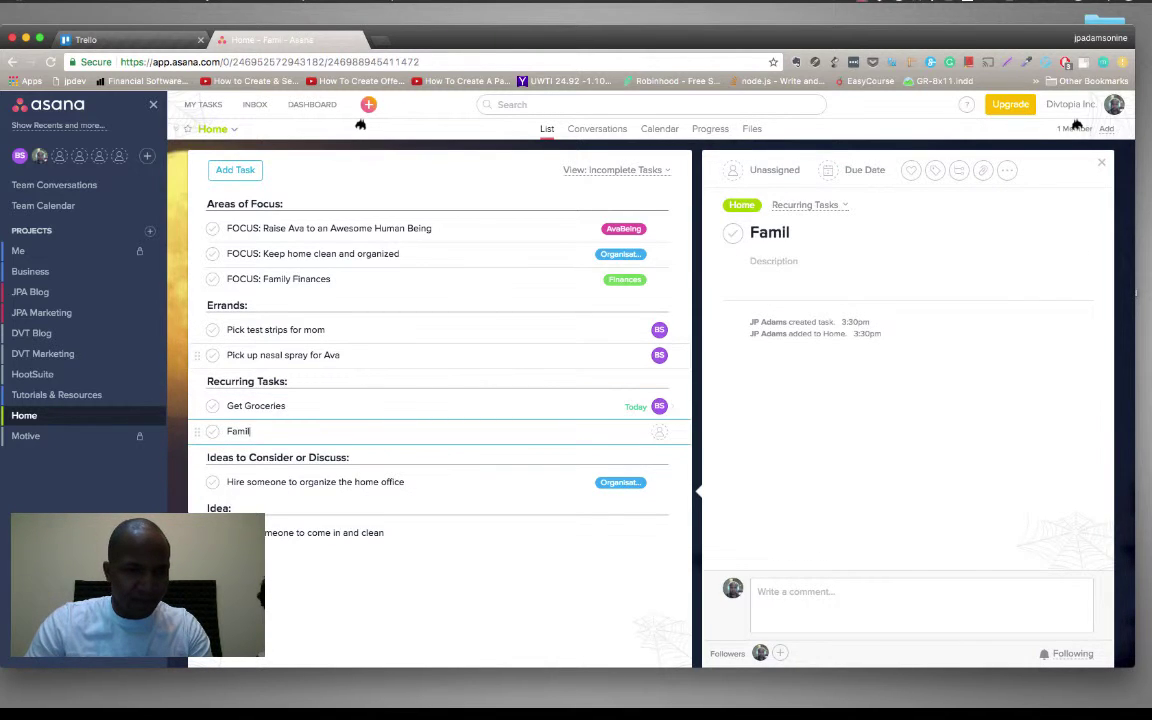
pyautogui.write('y Org')
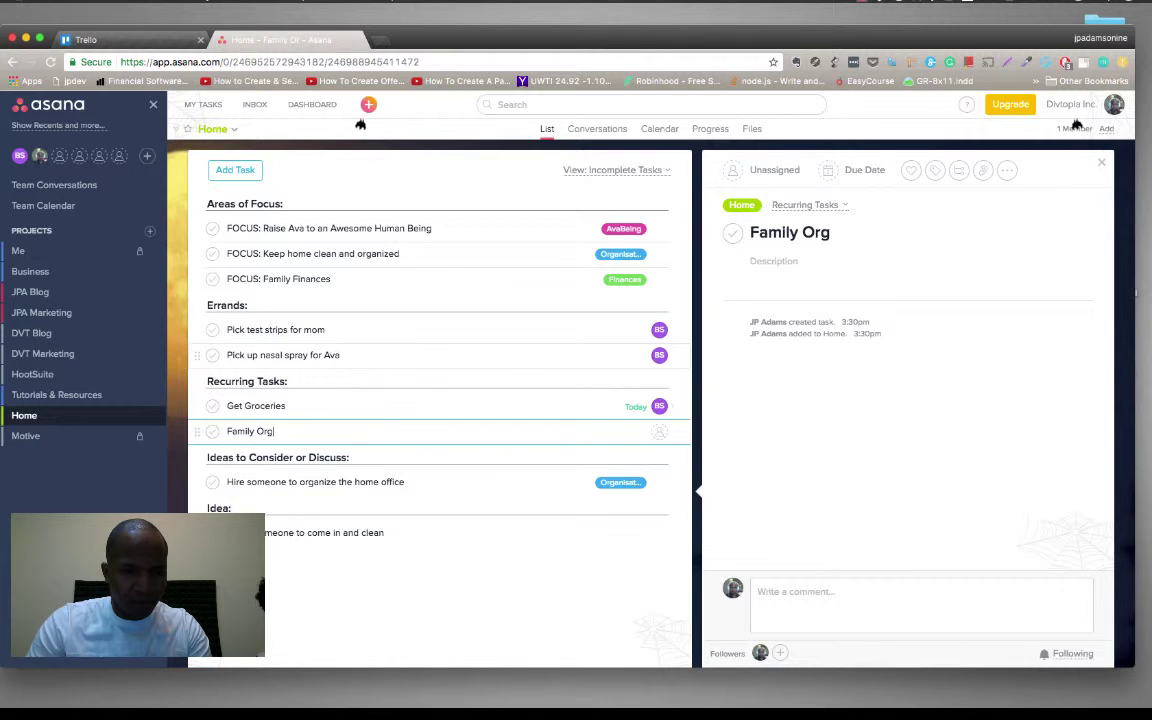
pyautogui.write('ana')
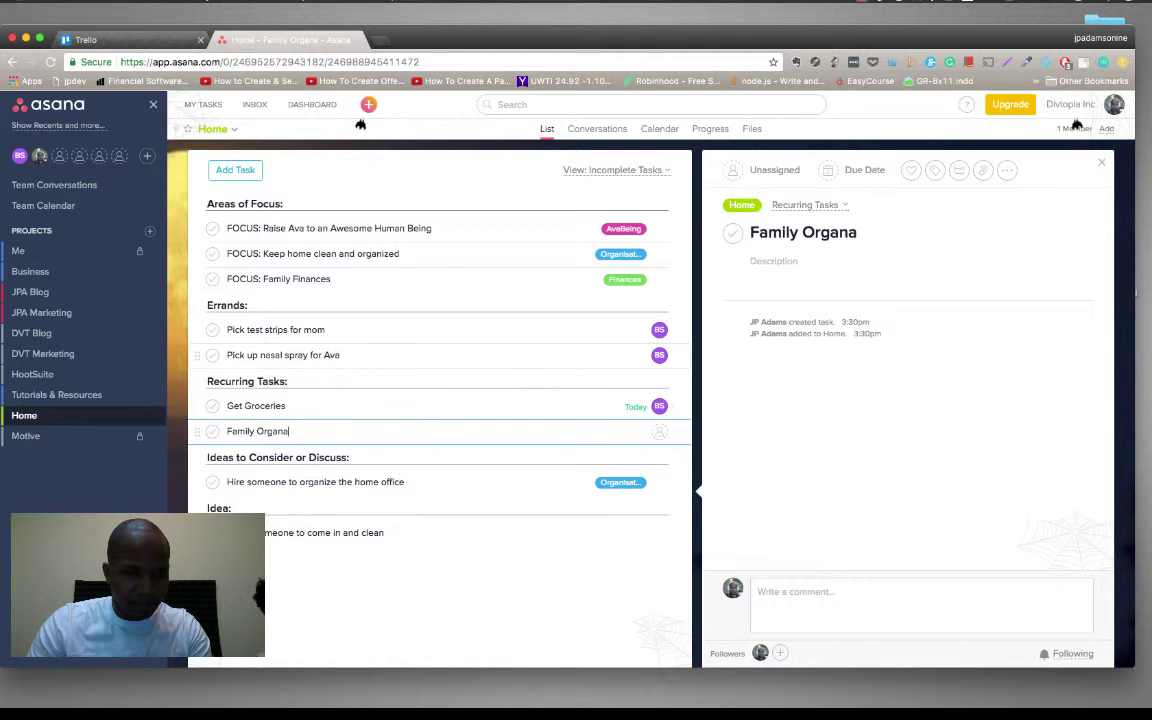
pyautogui.press('BackSpace')
pyautogui.write('isat')
pyautogui.press('BackSpace')
pyautogui.press('BackSpace')
pyautogui.press('BackSpace')
pyautogui.write('za')
pyautogui.write('a')
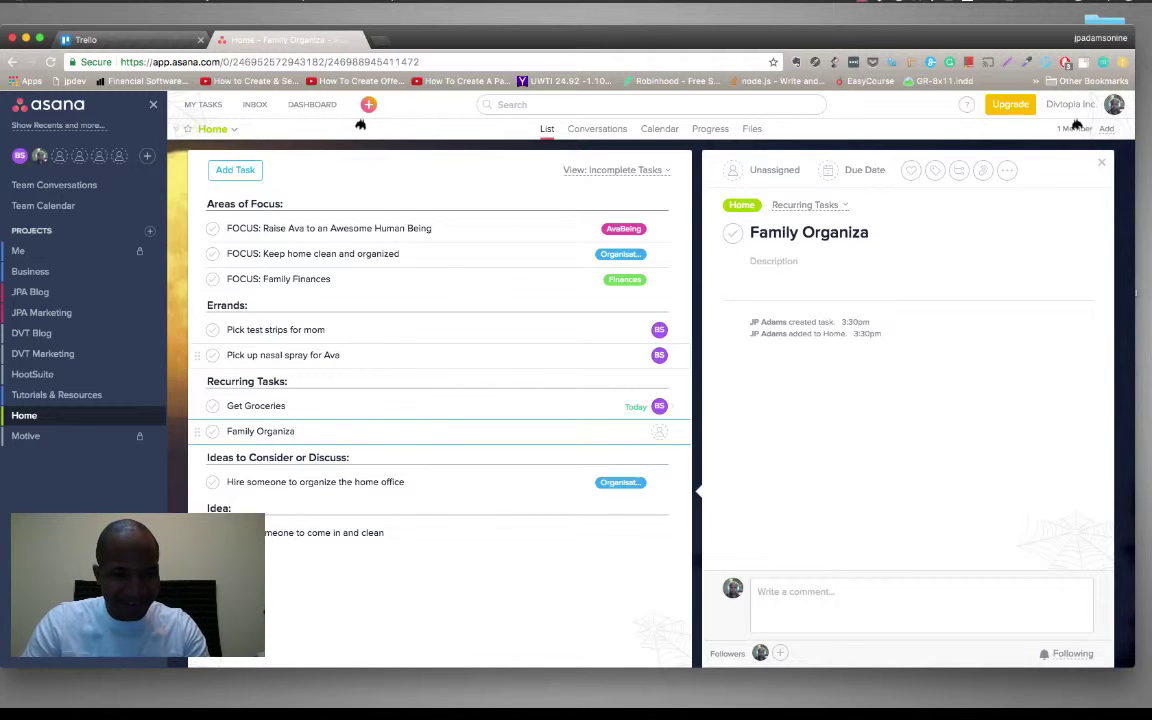
pyautogui.write('tion')
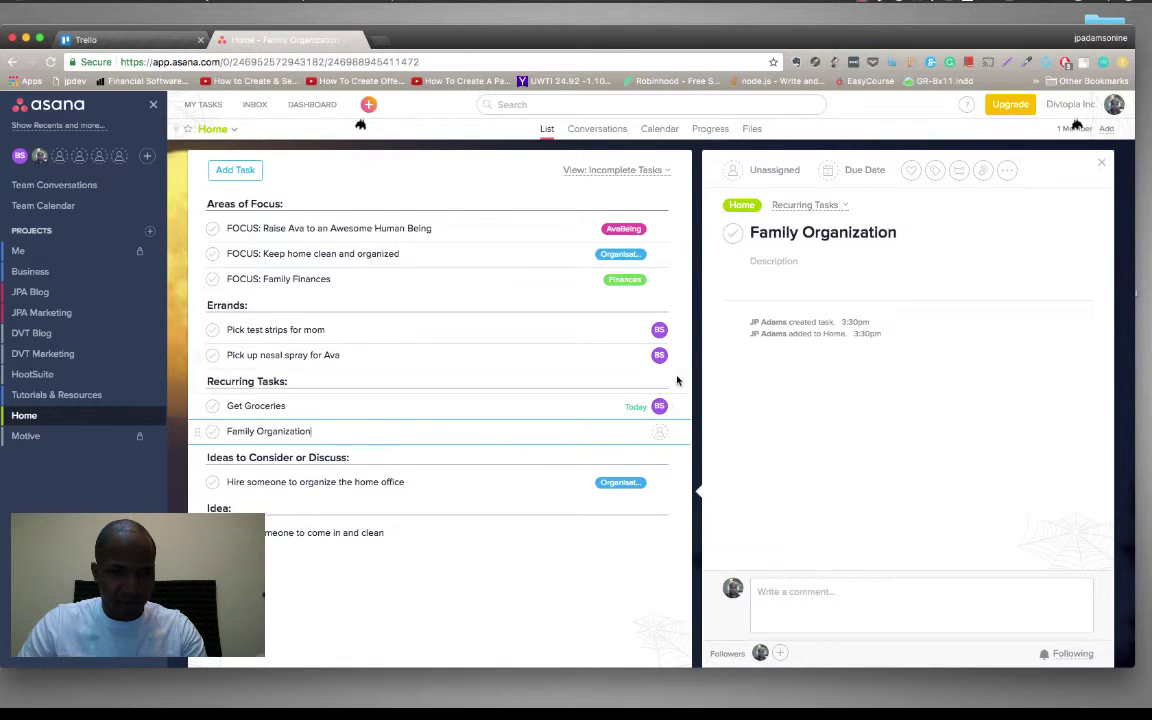
pyautogui.click(659, 434)
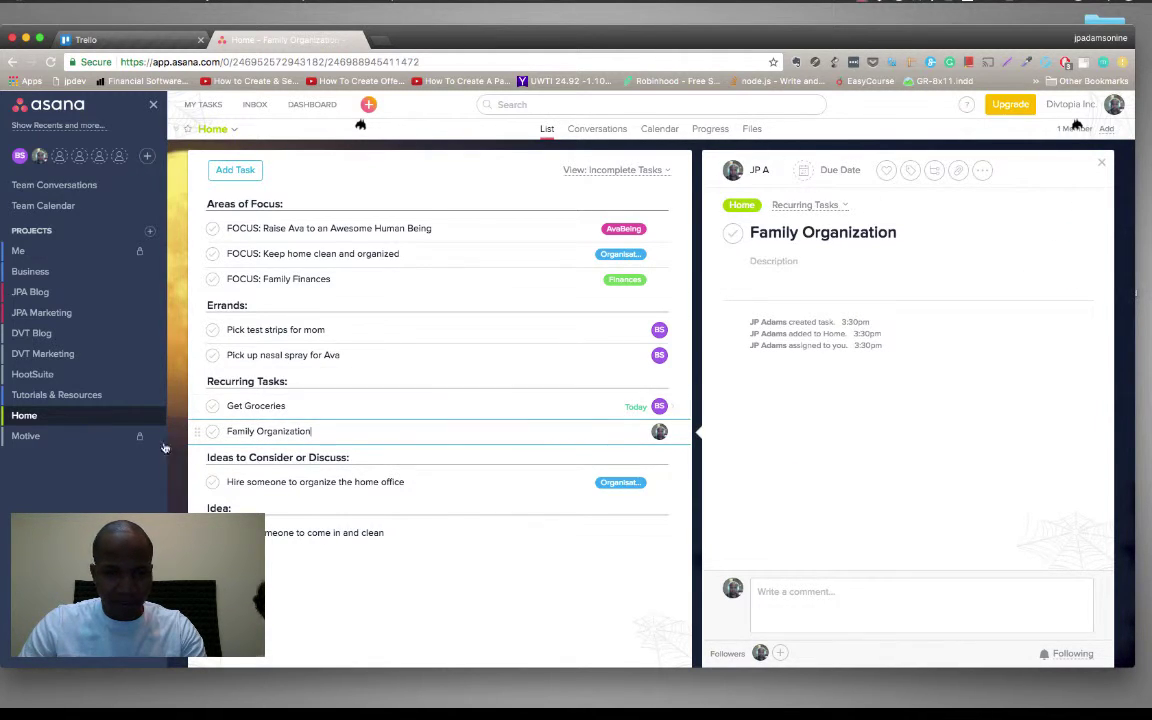
# Step: Rename the Family Organization task as "Hold Family Organization Meeting"
pyautogui.click(229, 431)
pyautogui.write('Call')
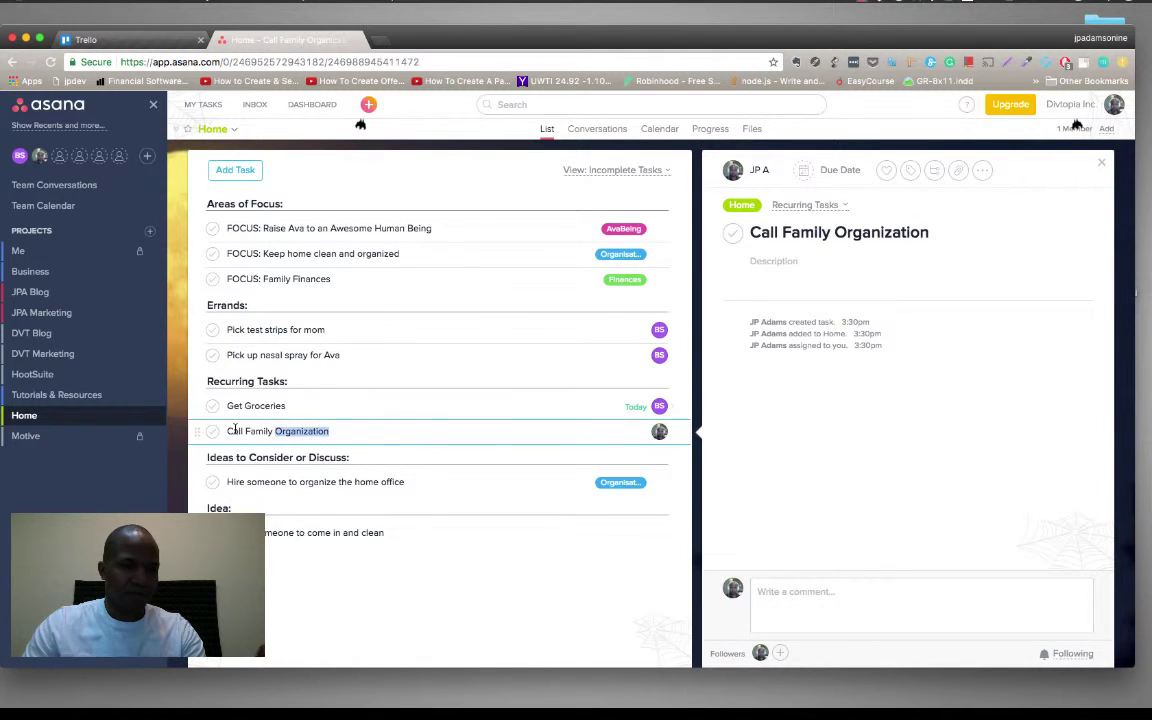
pyautogui.doubleClick(235, 431)
pyautogui.write('Hold')
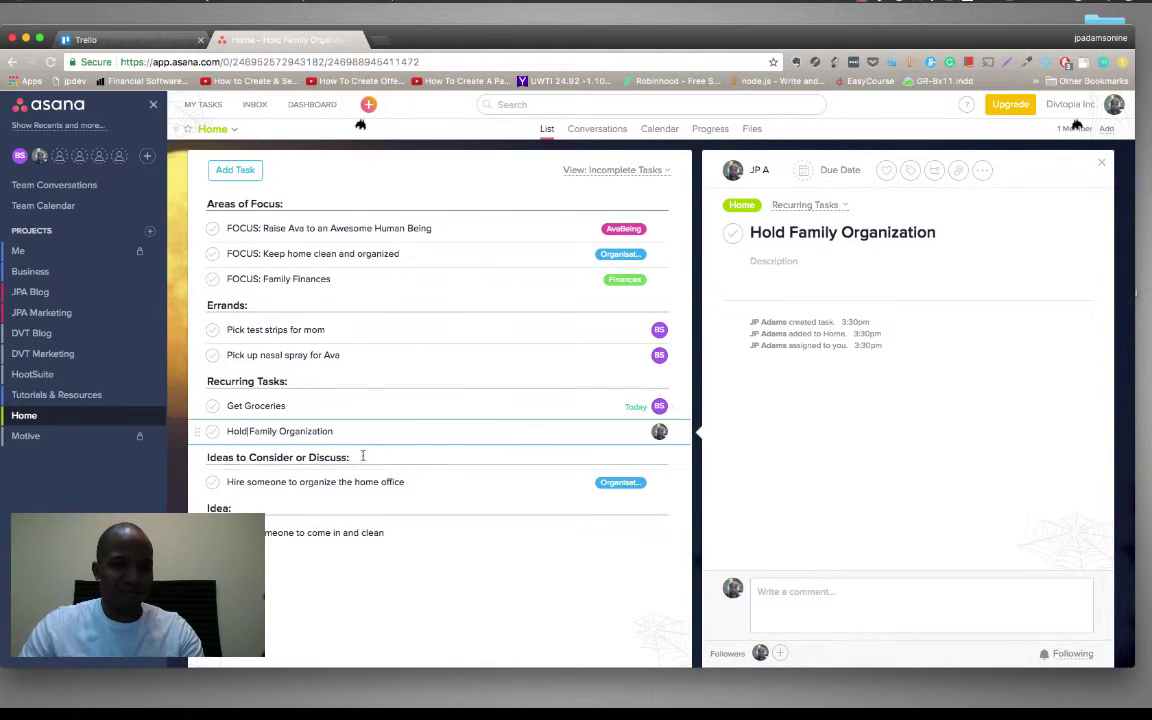
pyautogui.click(390, 439)
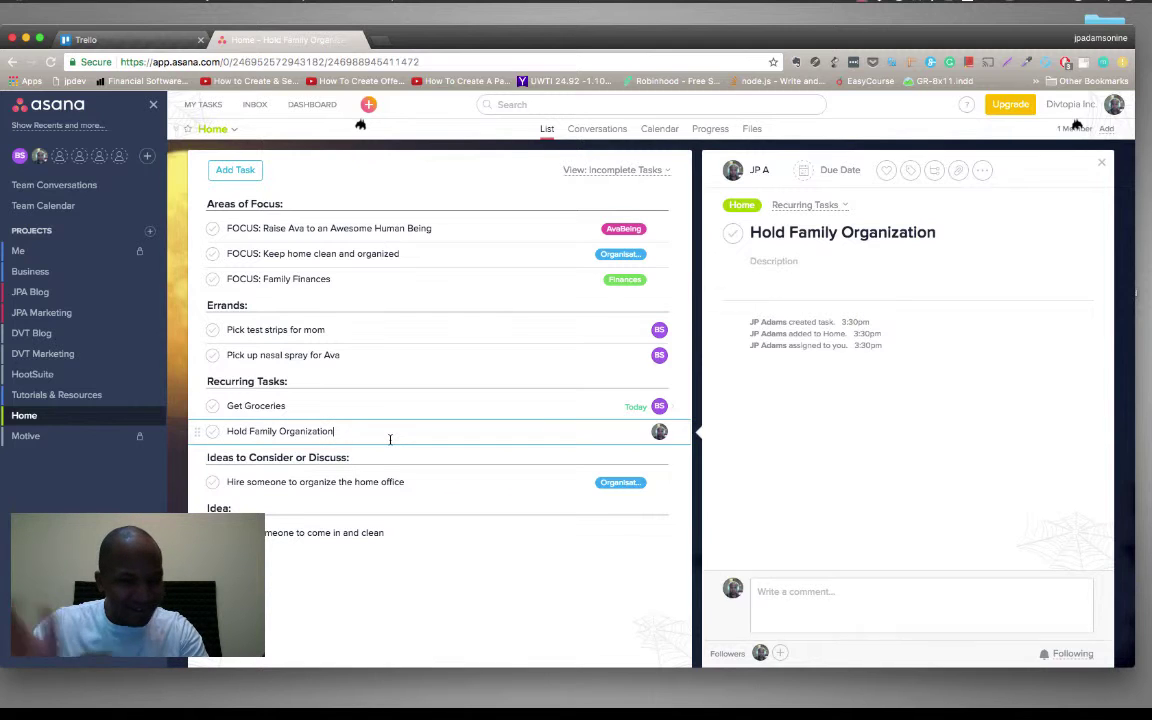
pyautogui.click(377, 431)
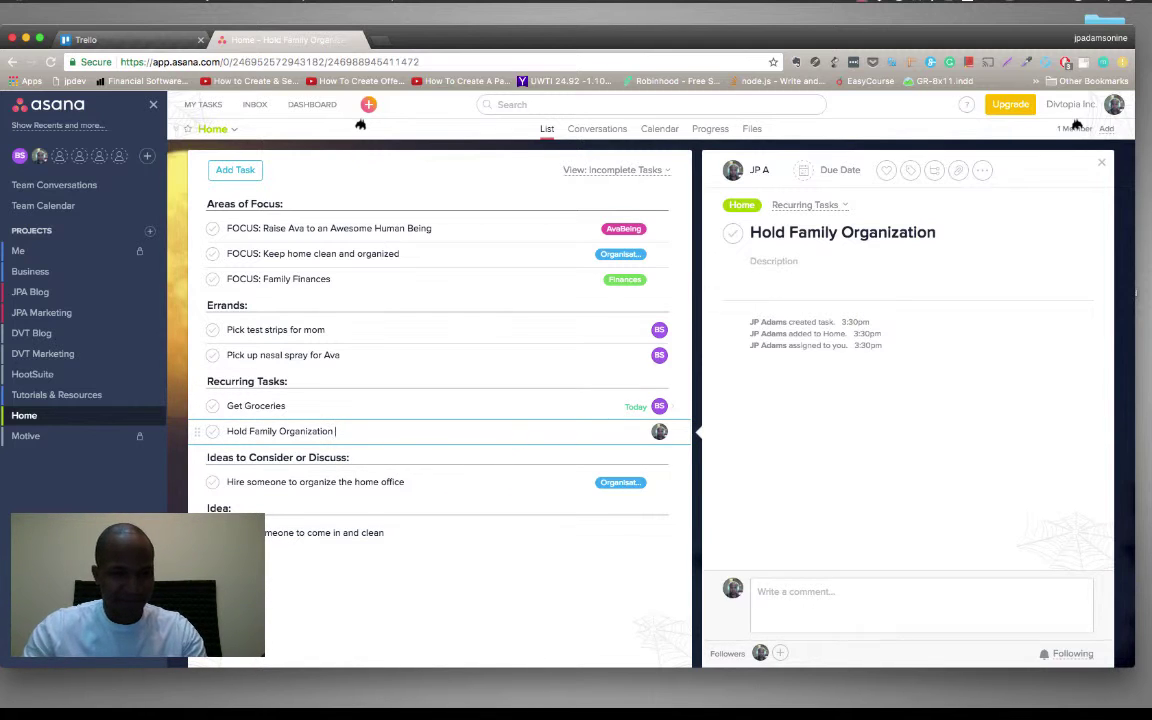
pyautogui.write('Meeting')
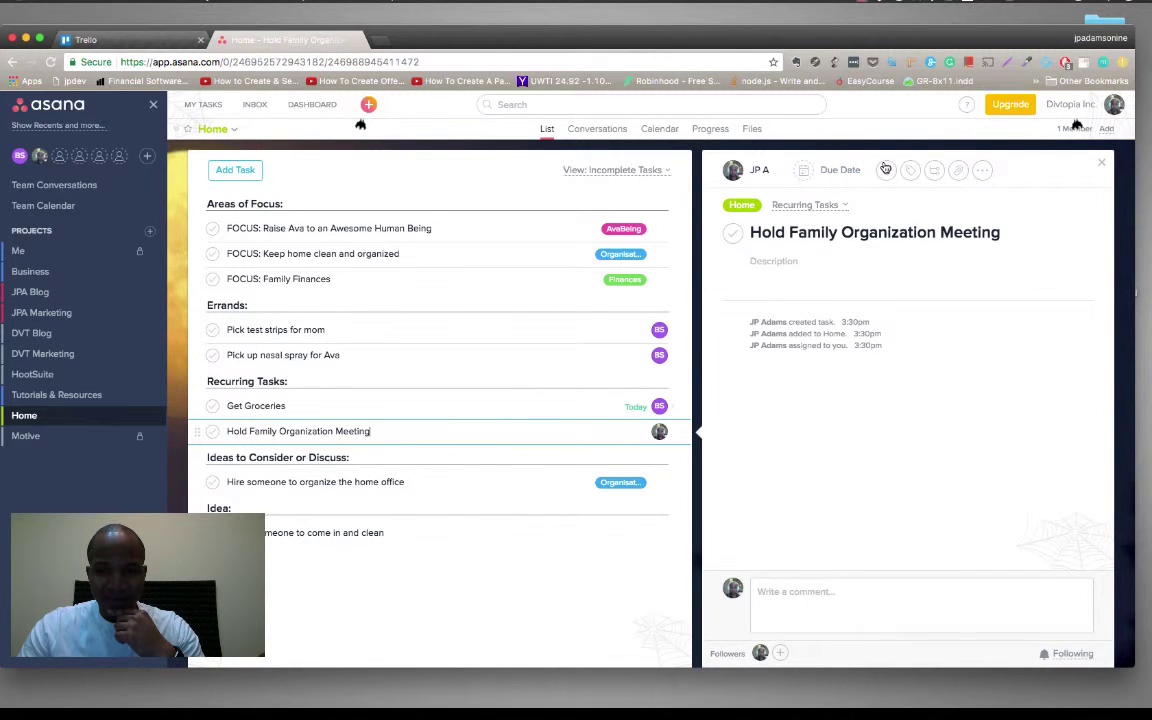
# Step: Make the Hold Family Organization Meeting task due 01/15/17, repeating weekly every 1 week on Sunday and Saturday
pyautogui.click(805, 172)
pyautogui.click(876, 361)
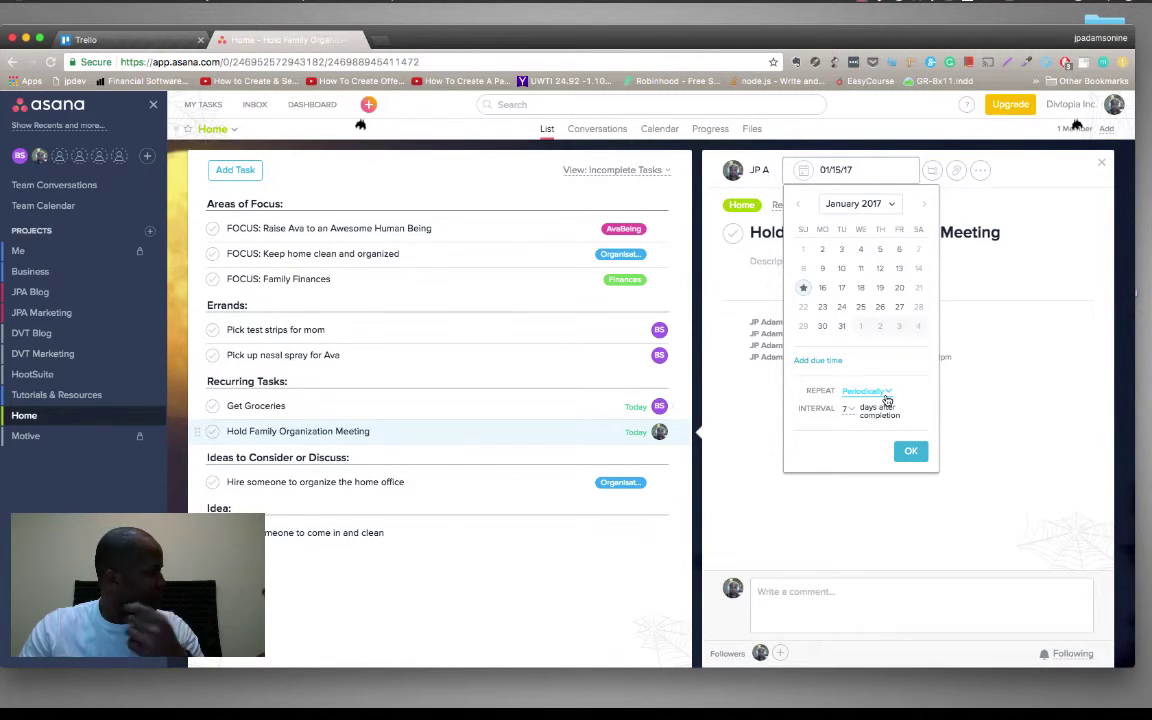
pyautogui.click(869, 392)
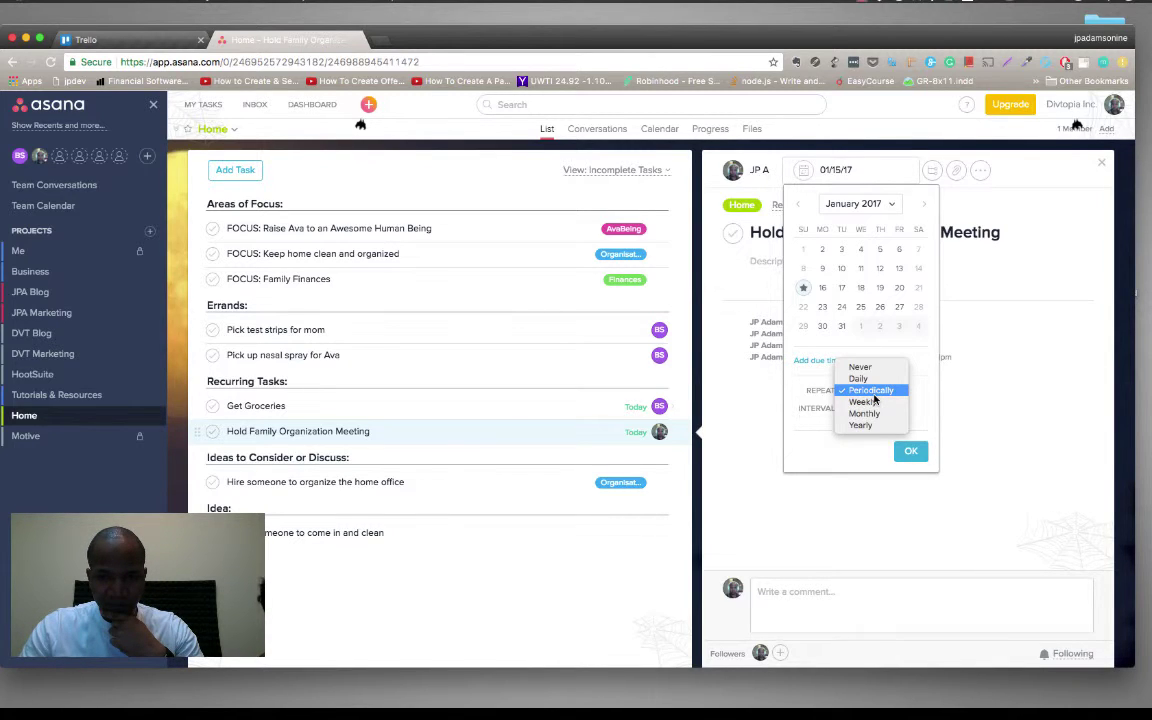
pyautogui.click(871, 403)
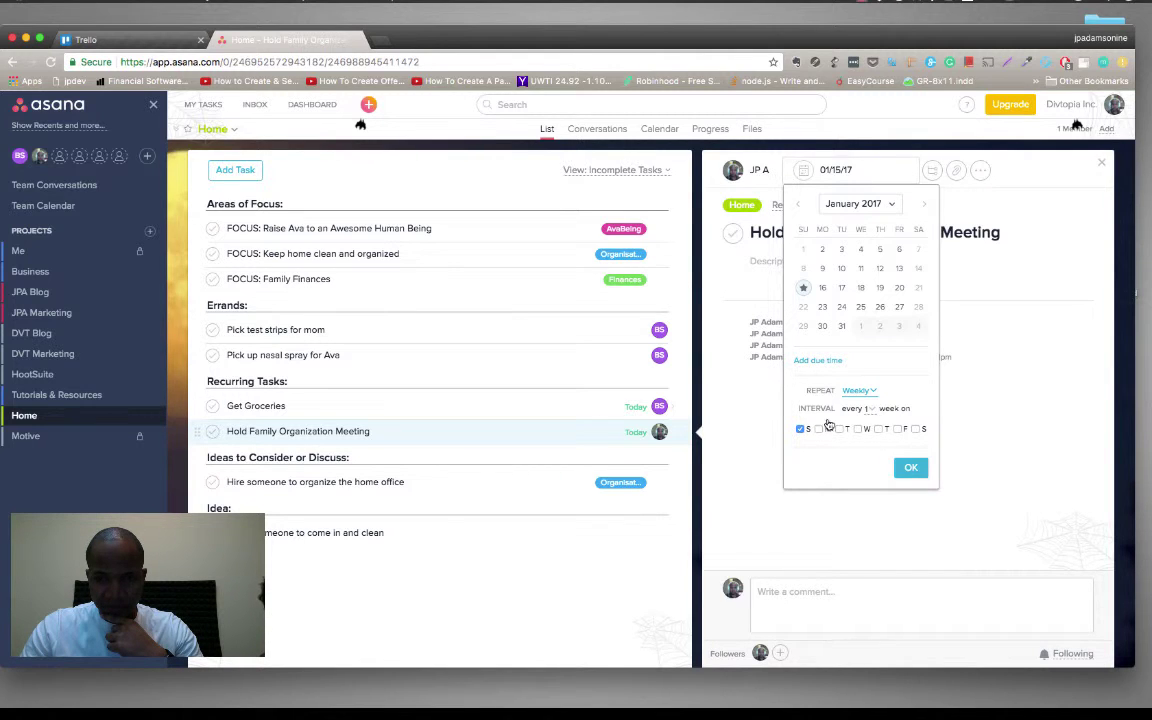
pyautogui.click(917, 429)
pyautogui.click(906, 467)
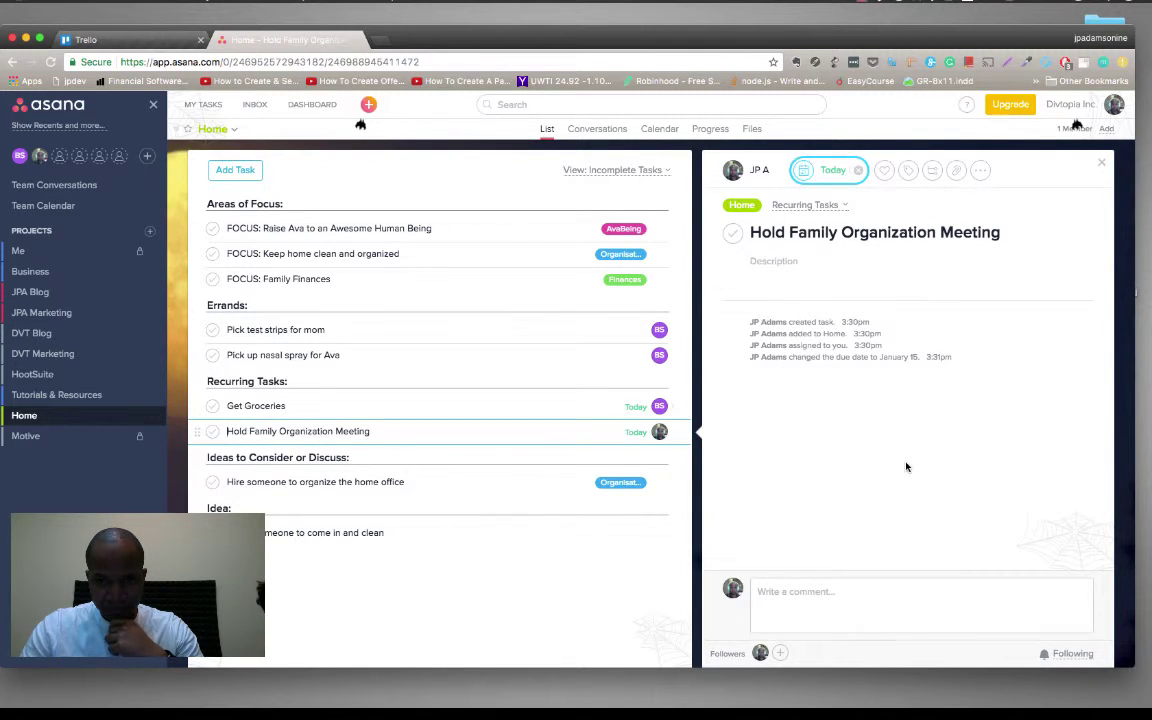
# Step: Enter the meeting task's description "Run a meeting to review what is active in Asana Project and the priorities of the family."
pyautogui.click(794, 261)
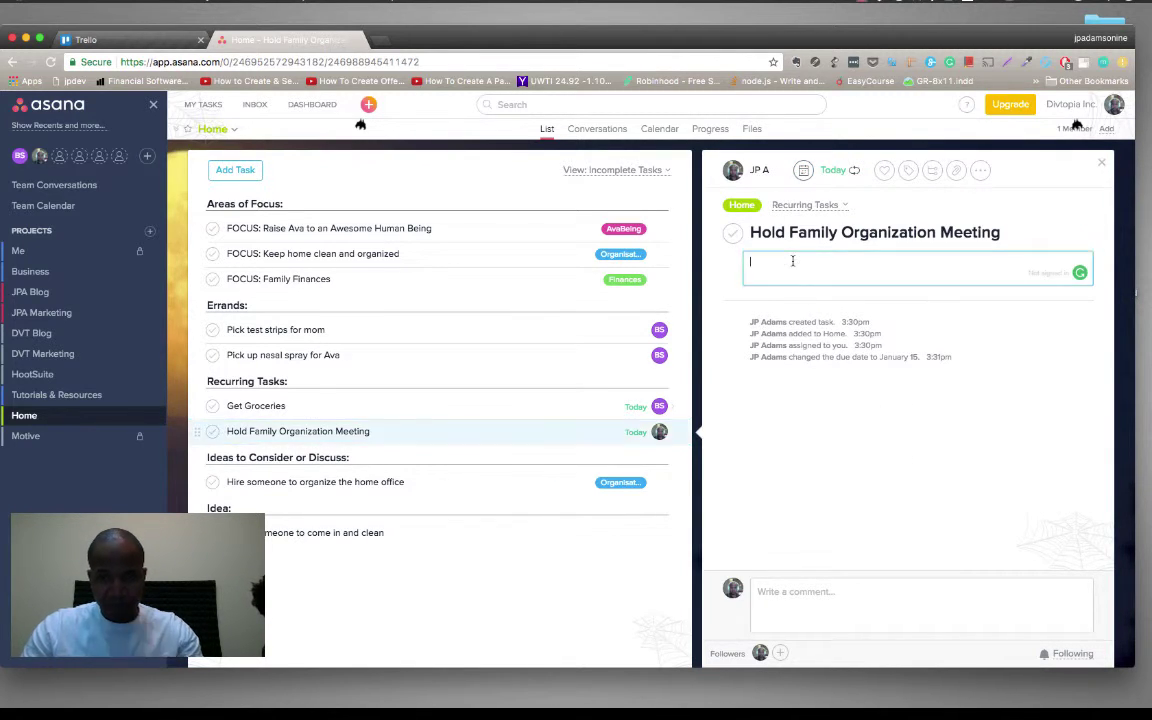
pyautogui.write('A meeting')
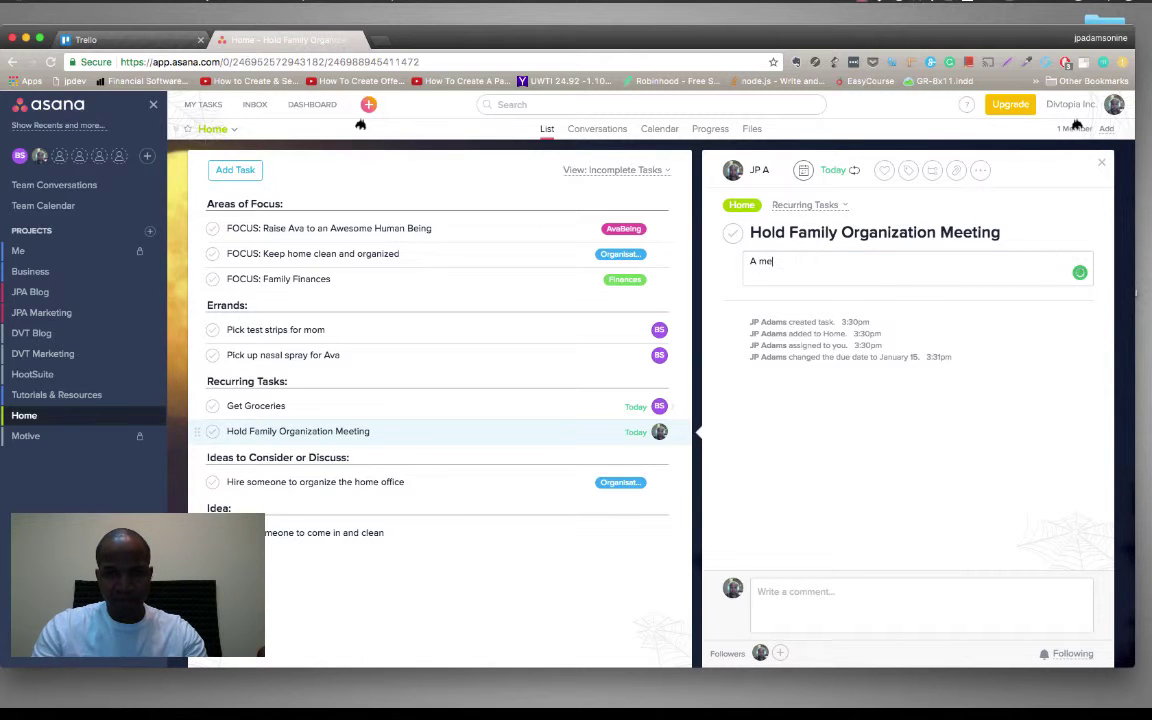
pyautogui.press('BackSpace')
pyautogui.press('BackSpace')
pyautogui.press('BackSpace')
pyautogui.press('BackSpace')
pyautogui.press('BackSpace')
pyautogui.press('BackSpace')
pyautogui.press('BackSpace')
pyautogui.press('BackSpace')
pyautogui.press('BackSpace')
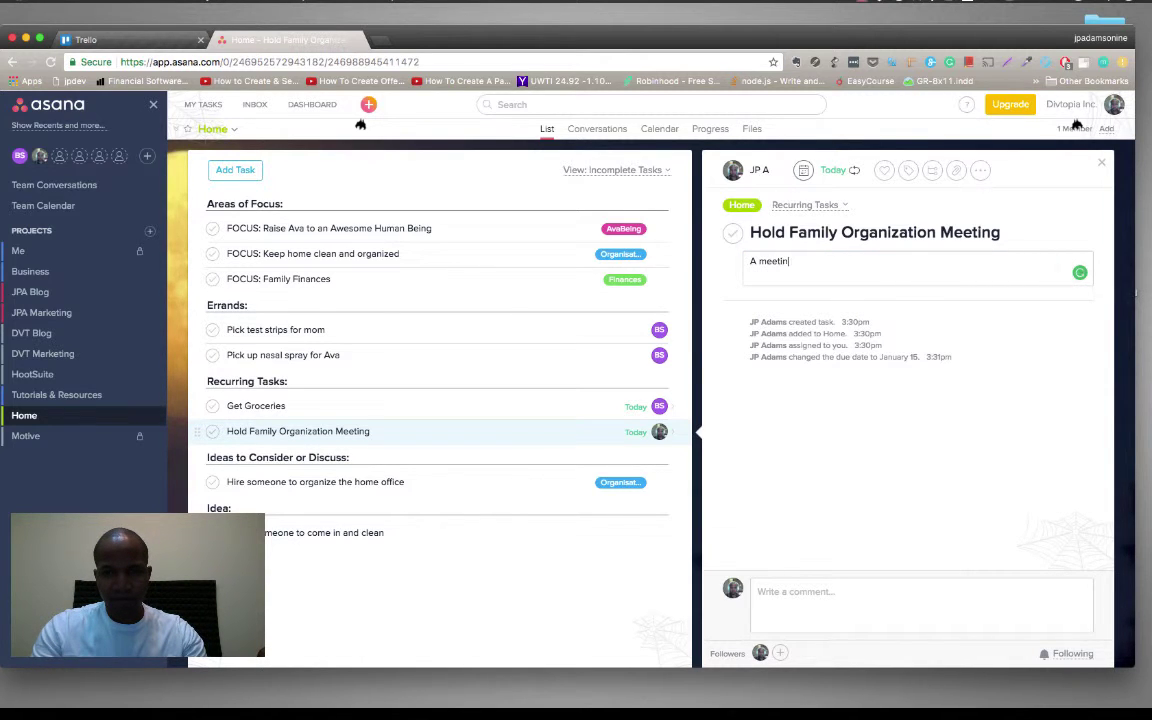
pyautogui.write('Run a meeting to ')
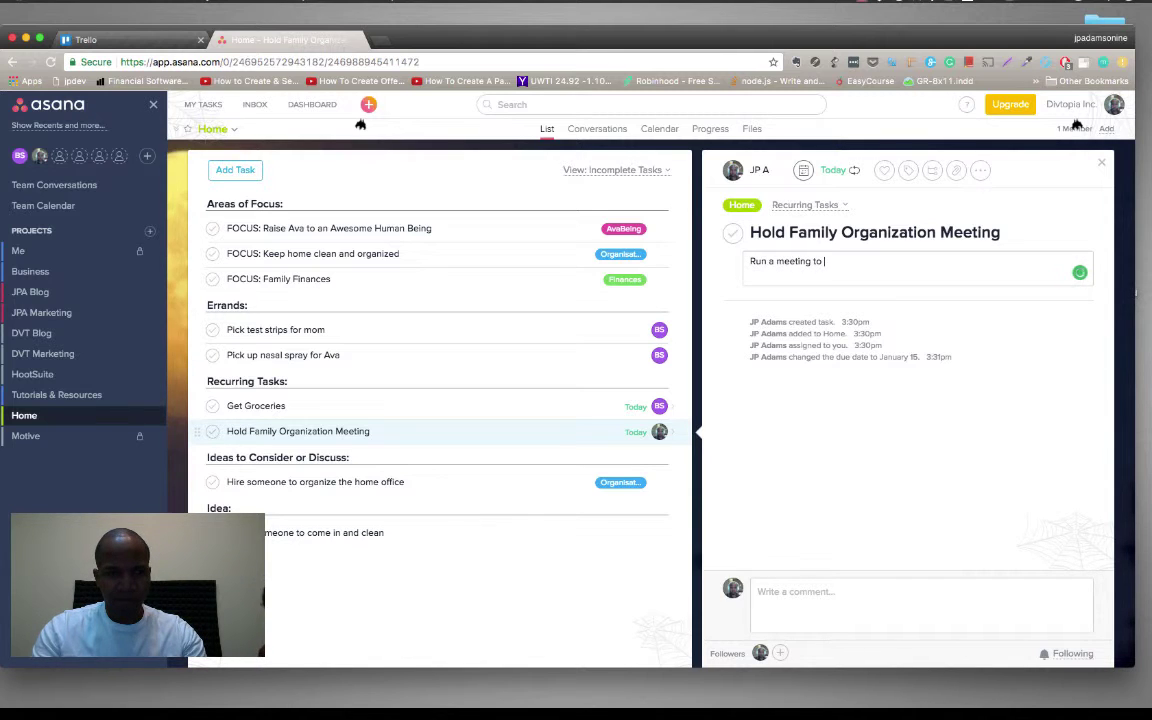
pyautogui.write('re')
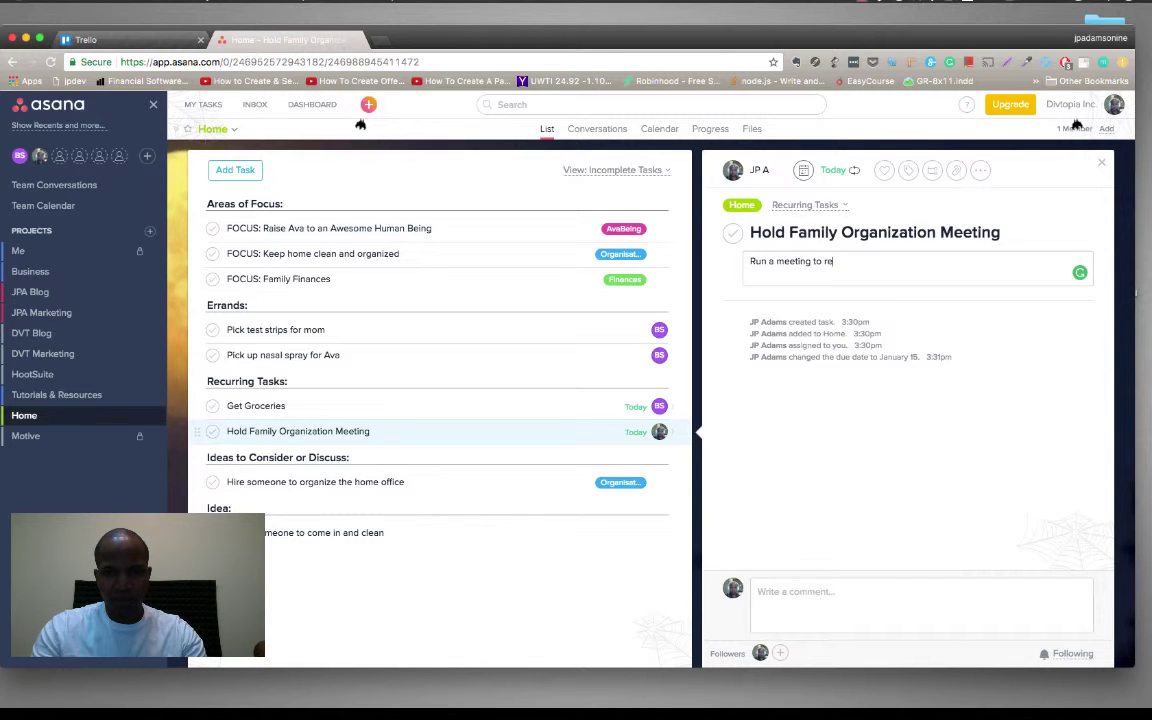
pyautogui.write('view what is ')
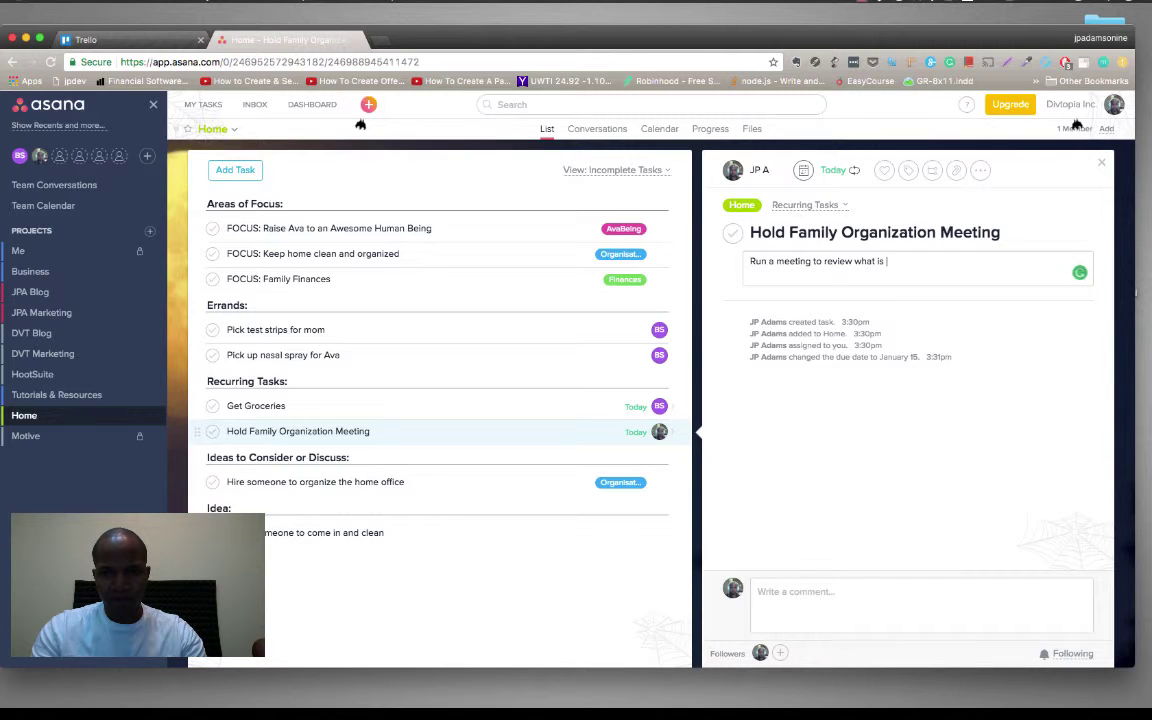
pyautogui.write('active o')
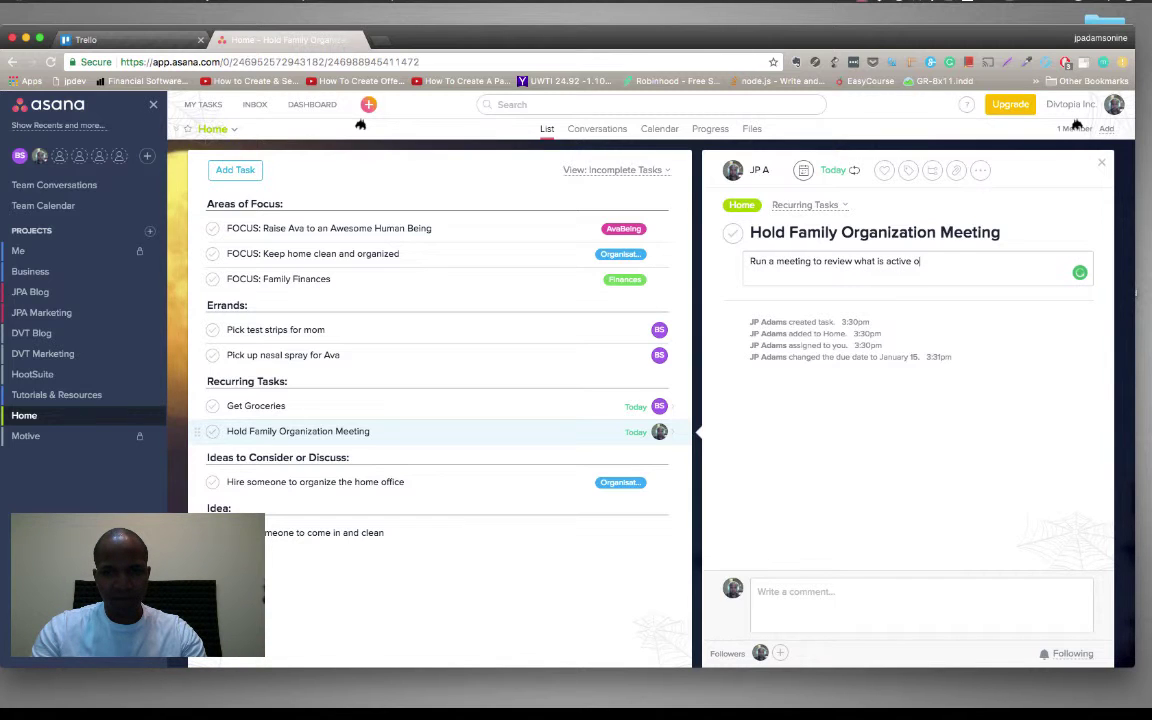
pyautogui.press('BackSpace')
pyautogui.write('in Asana Pr')
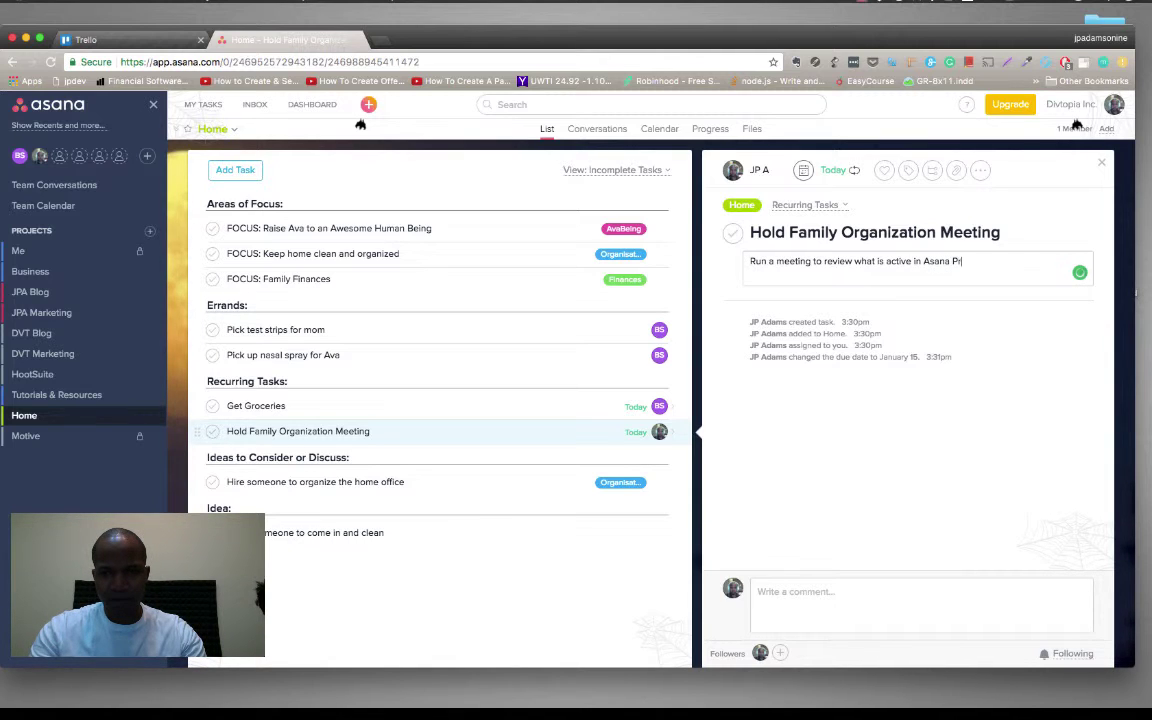
pyautogui.write('oject and the prior')
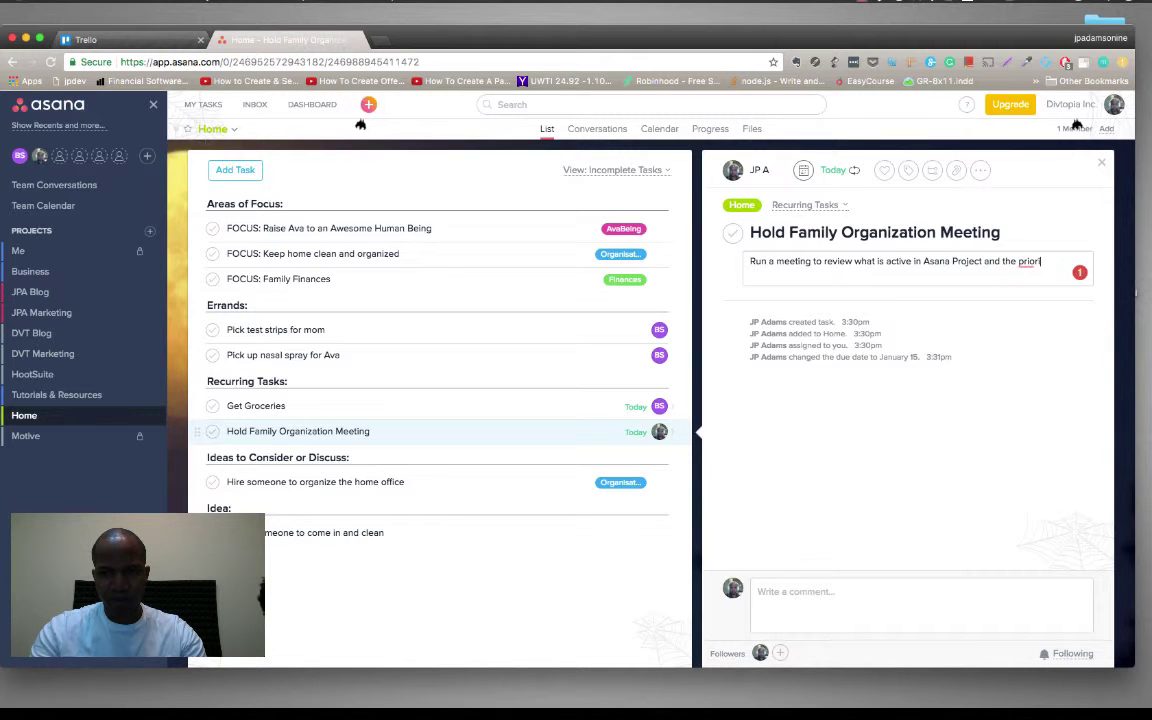
pyautogui.write('ities of the family')
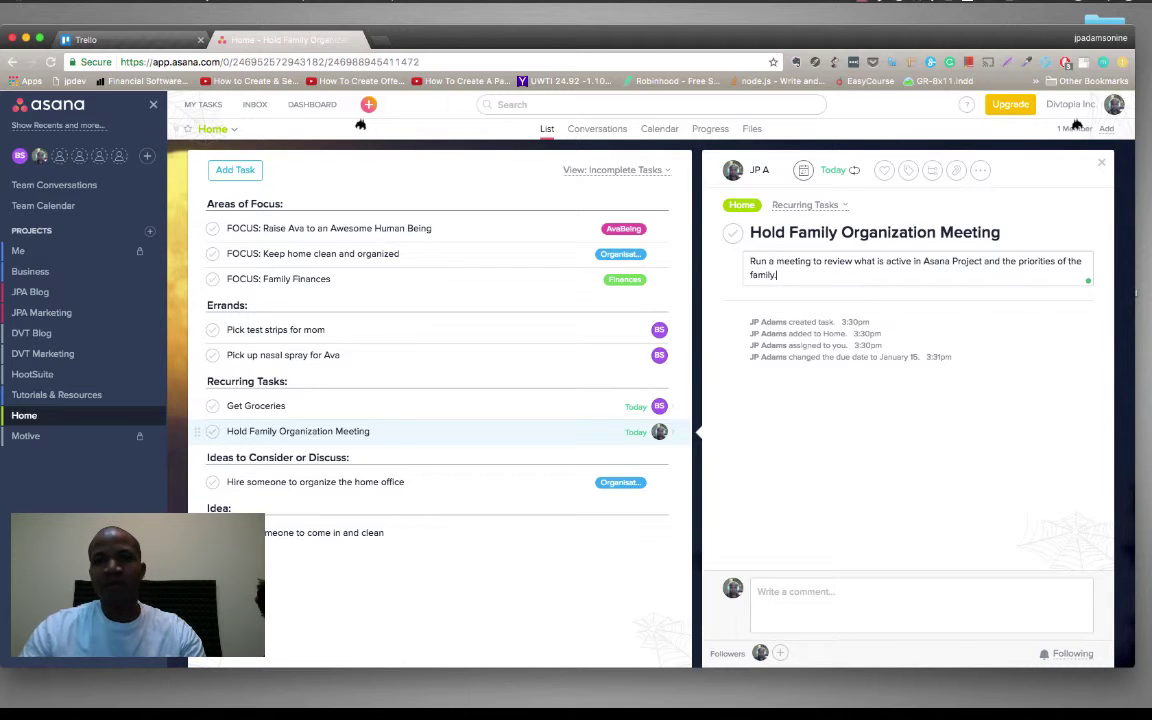
pyautogui.write('.')
pyautogui.press('Return')
pyautogui.click(838, 465)
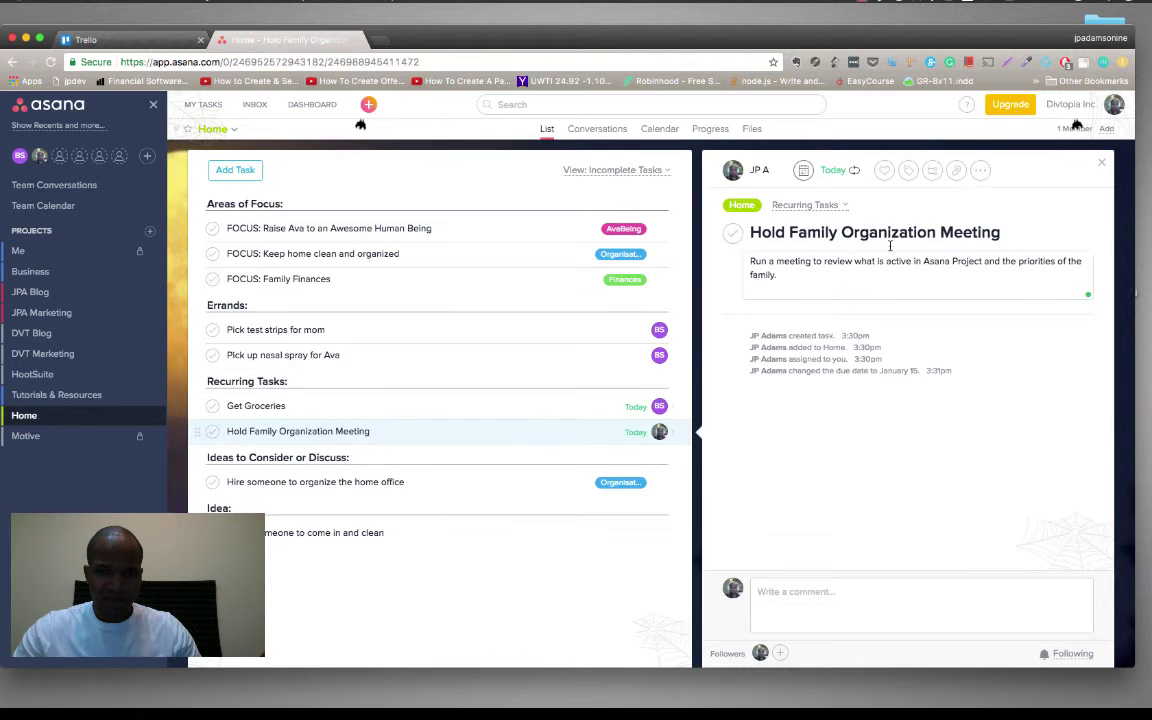
# Step: Tag the Hold Family Organization Meeting task with the existing Organisation tag
pyautogui.click(908, 170)
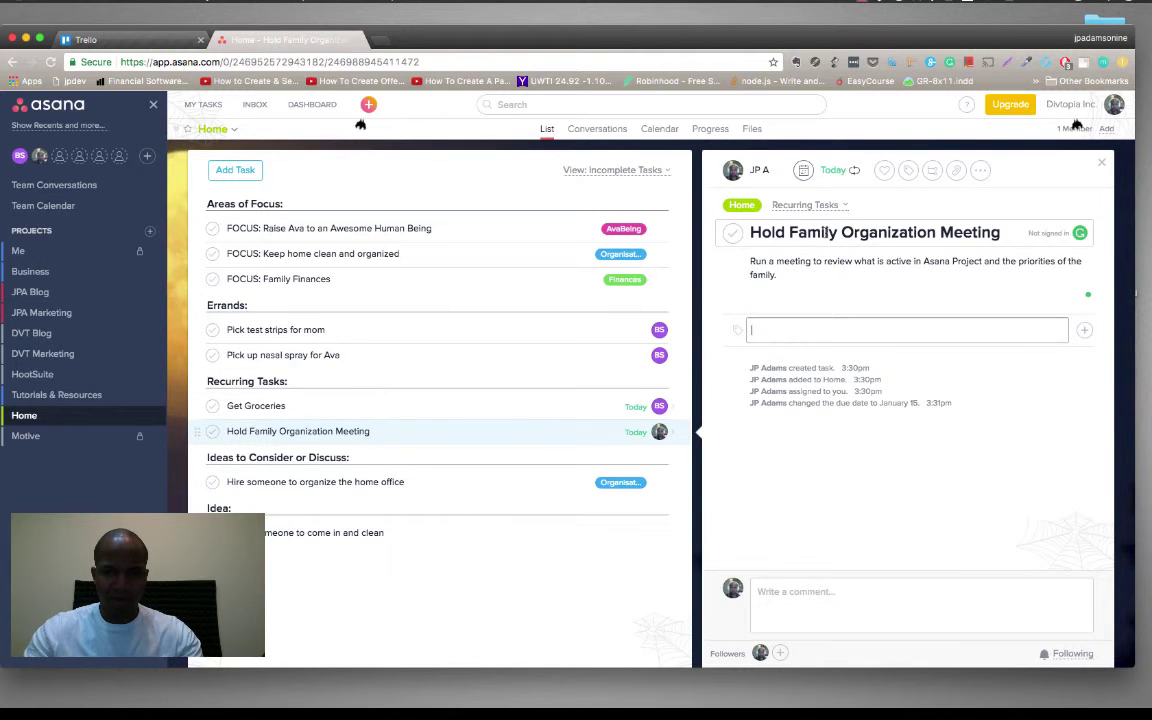
pyautogui.write('or')
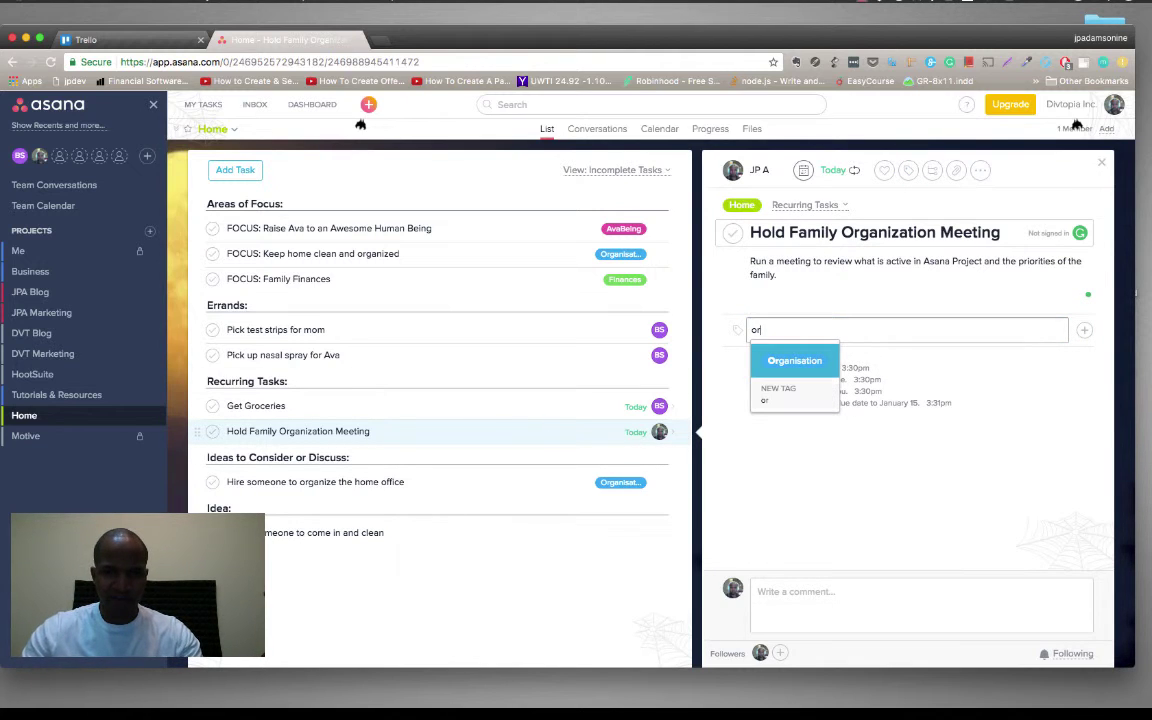
pyautogui.click(775, 360)
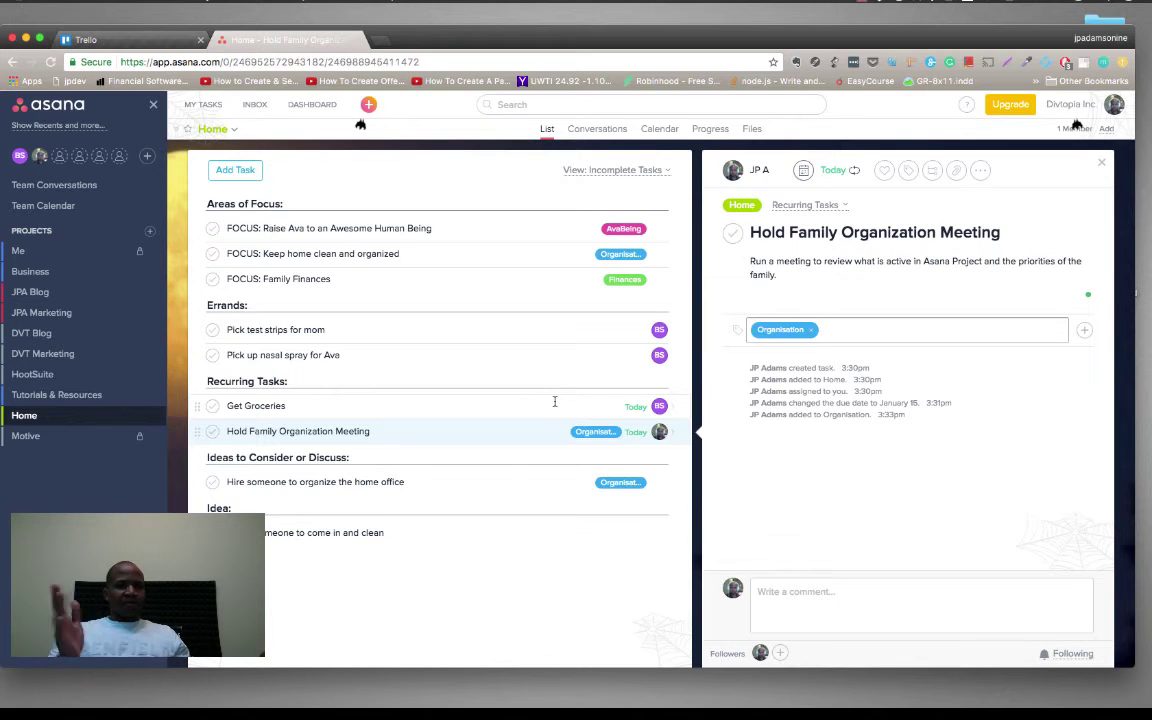
# Step: Open your personal task list to check the tasks assigned to you across projects
pyautogui.click(199, 106)
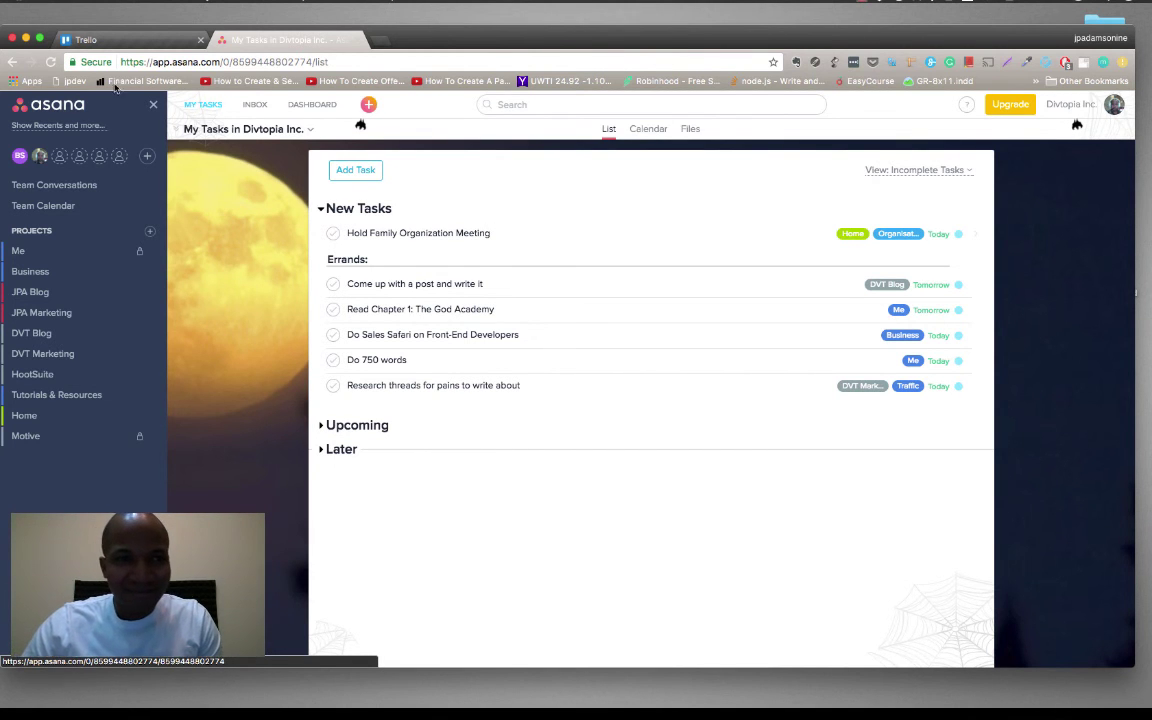
pyautogui.hotkey('ctrl', 'Down')
pyautogui.click(235, 130)
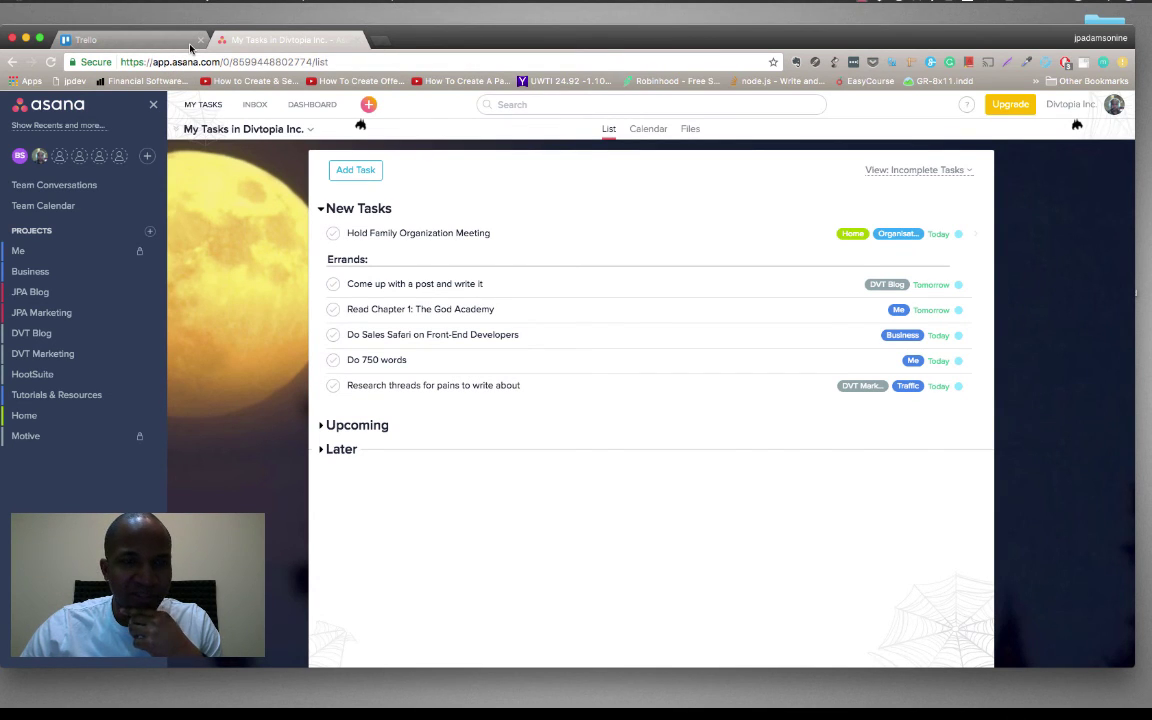
pyautogui.click(378, 41)
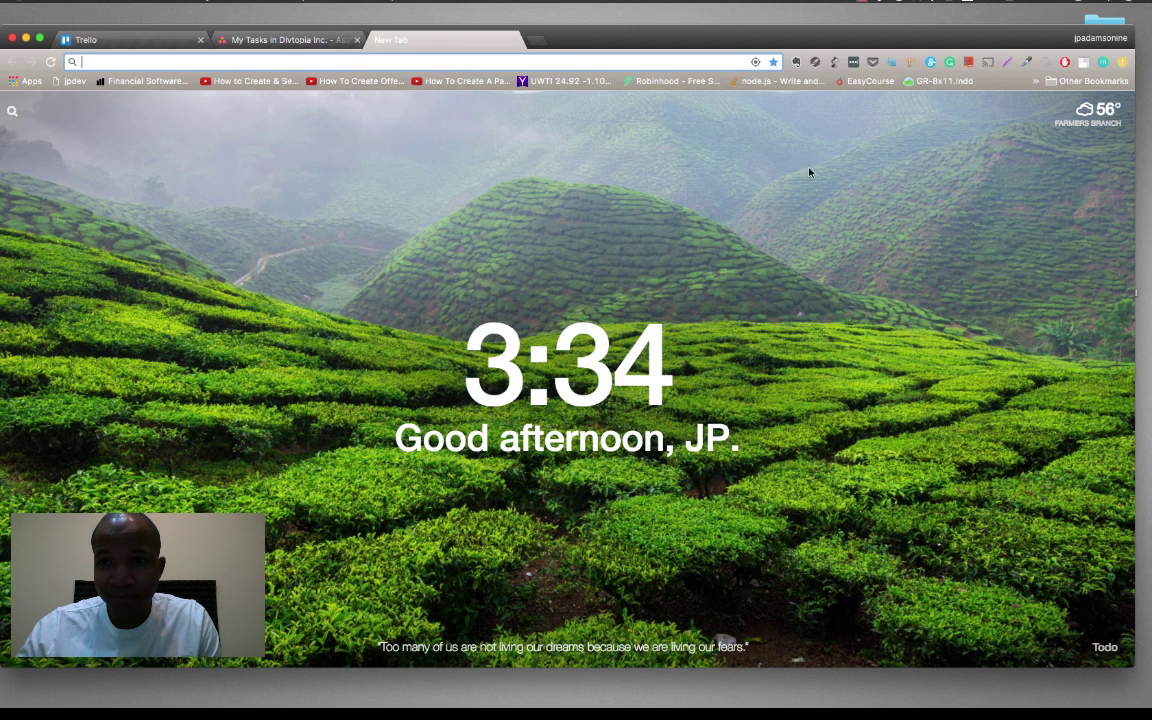
pyautogui.click(862, 1)
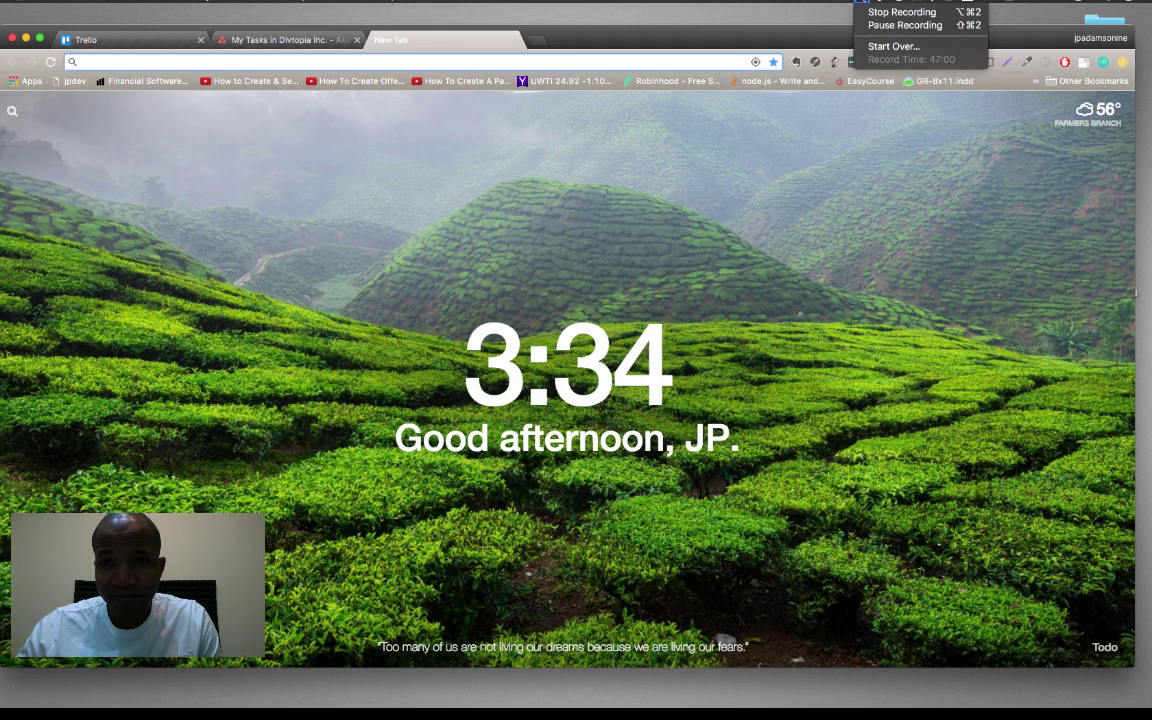